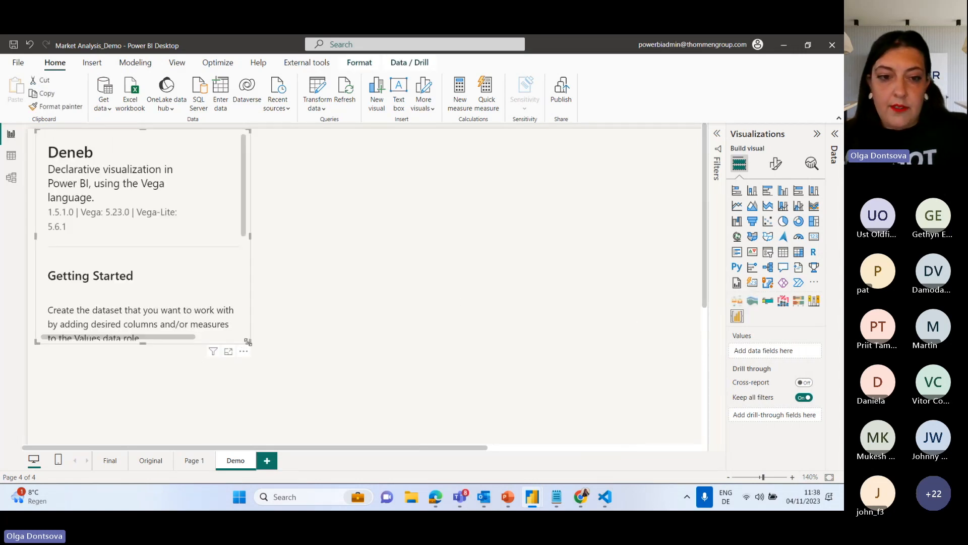
Enlarge the Deneb visual on the page and review the formulas of the Frequency, FrequencyYA, PurchaseSize and PurchaseSizeYA measures.
left_click_drag(248, 341, 576, 410)
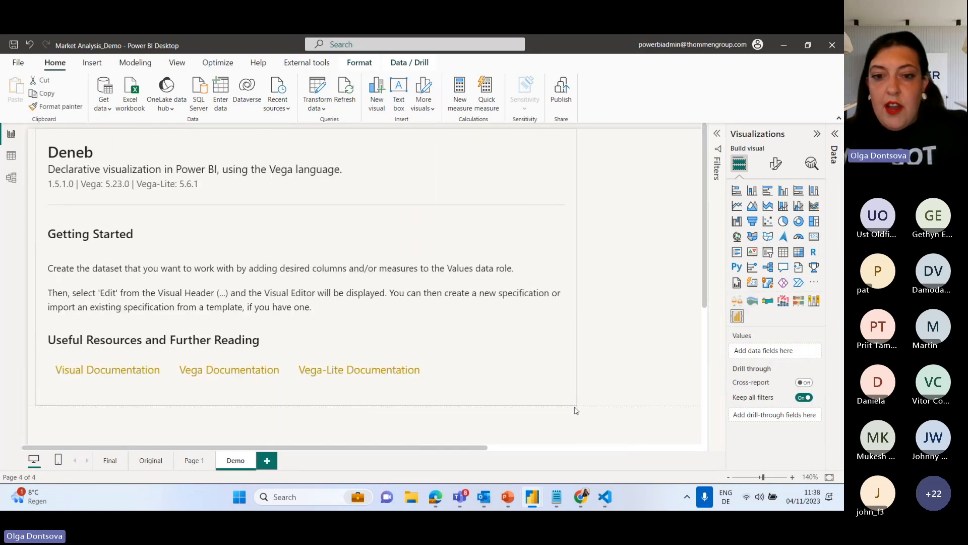
left_click(836, 135)
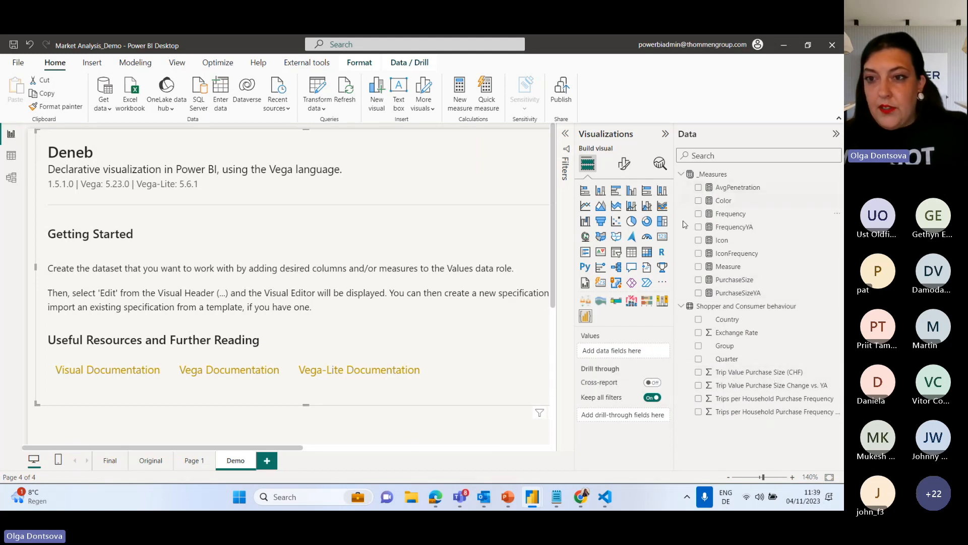
left_click(739, 216)
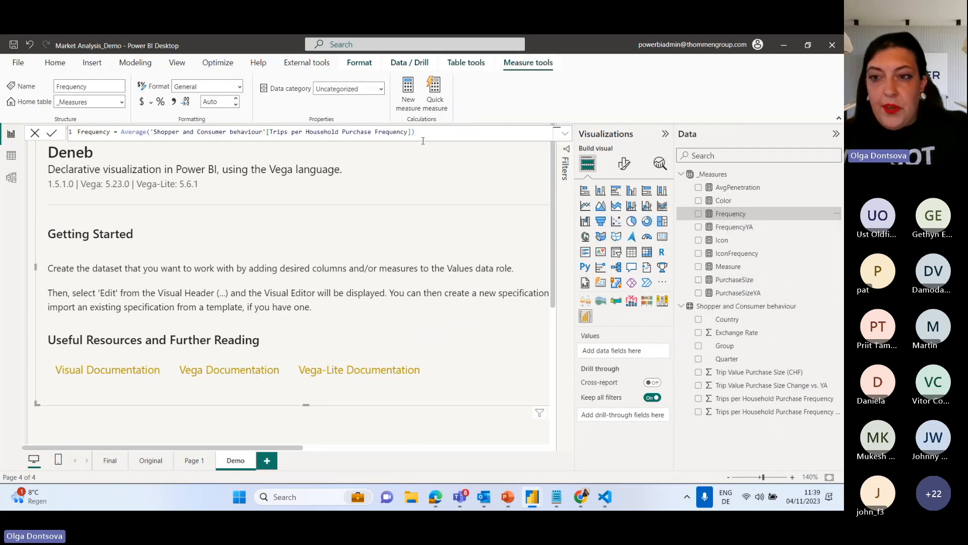
left_click(750, 228)
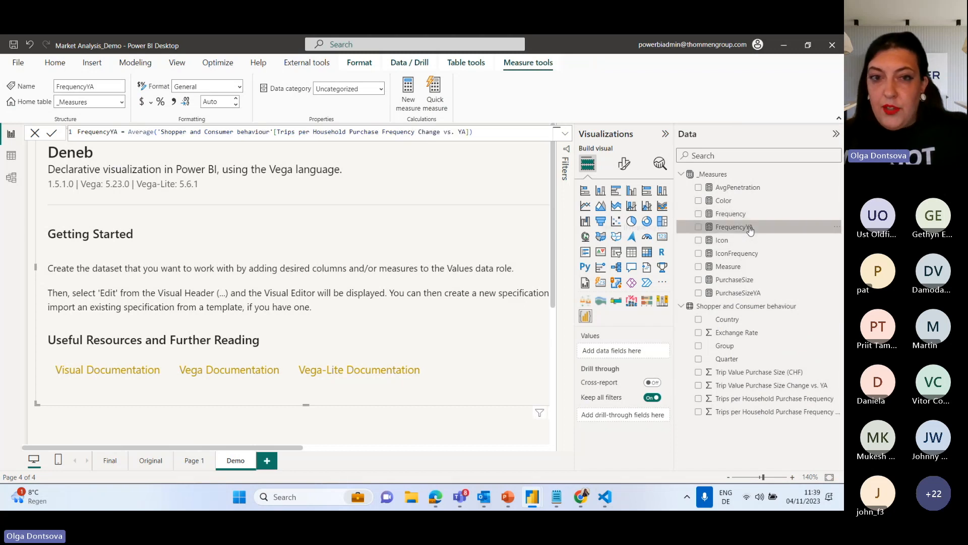
left_click(743, 282)
left_click(750, 297)
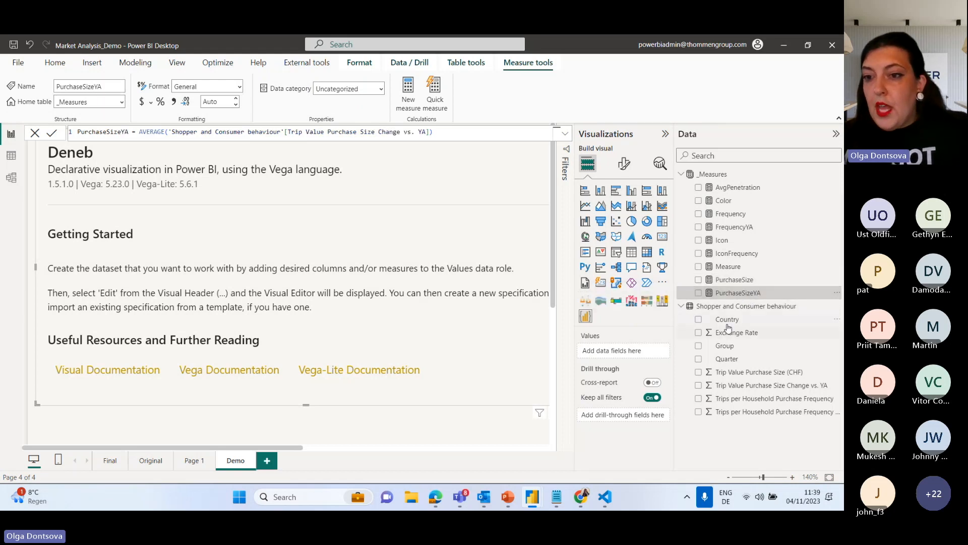
Add Country, Group, Frequency, FrequencyYA, PurchaseSize and PurchaseSizeYA to the Deneb visual's values.
left_click_drag(727, 320, 627, 353)
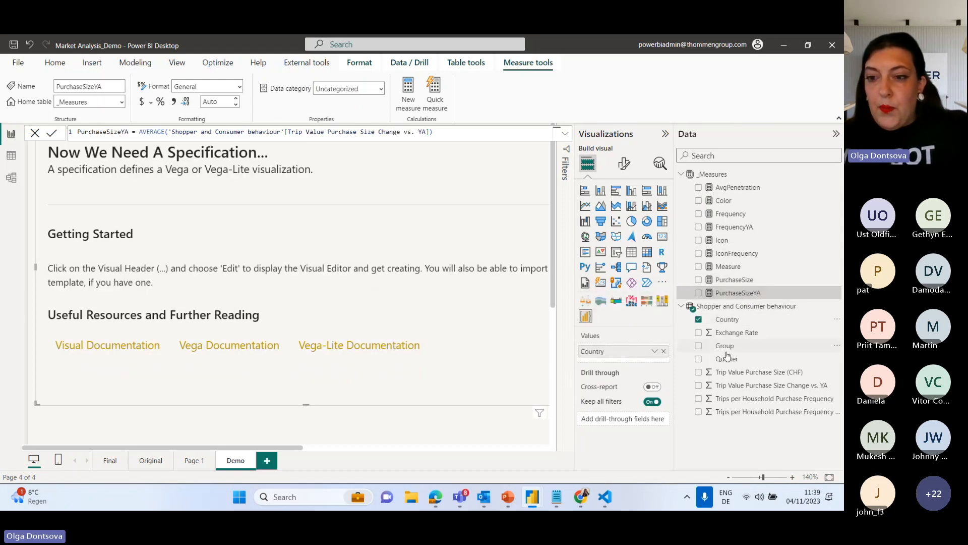
left_click_drag(732, 354, 621, 359)
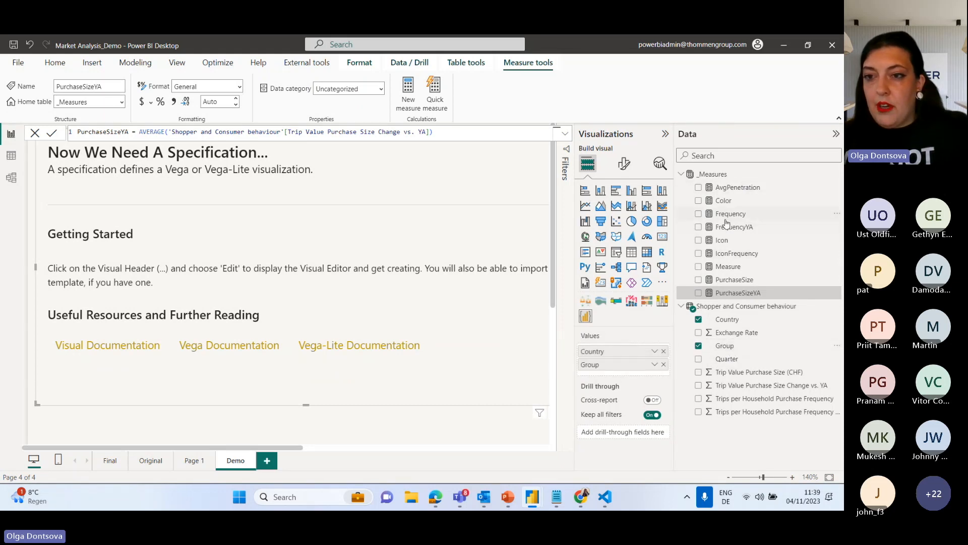
left_click_drag(730, 214, 626, 377)
left_click_drag(734, 227, 623, 391)
left_click_drag(729, 280, 625, 401)
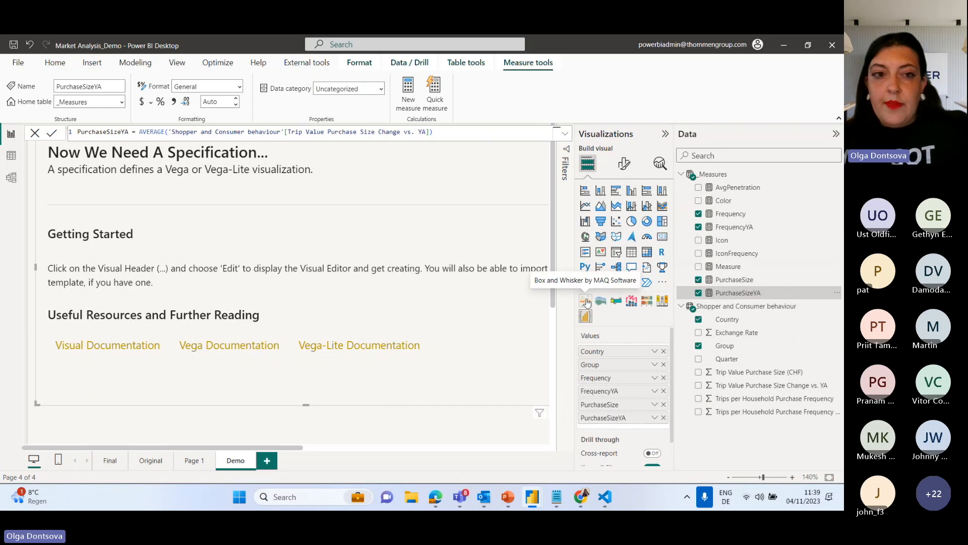
Free up canvas space by collapsing the Visualizations and Data panes and dismissing the PurchaseSizeYA measure formula.
left_click(665, 133)
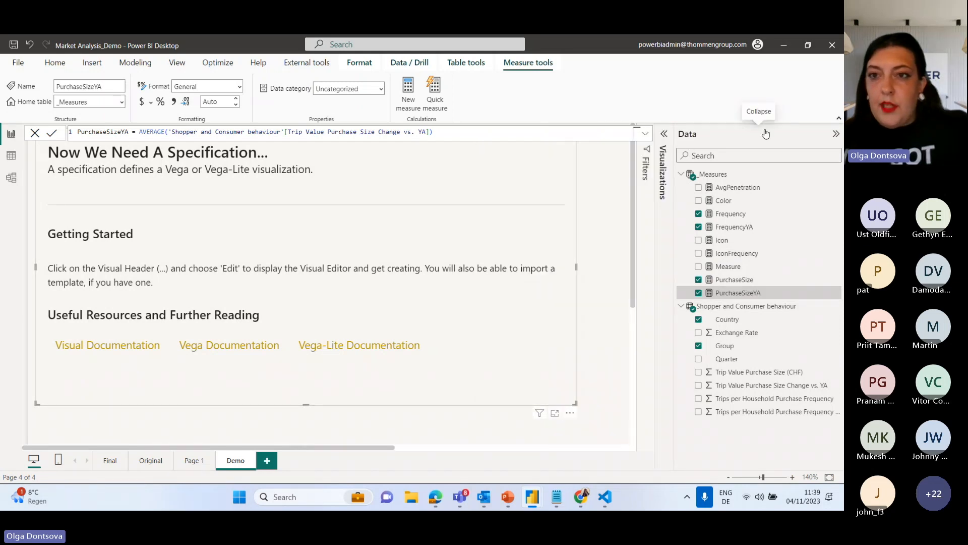
left_click(766, 134)
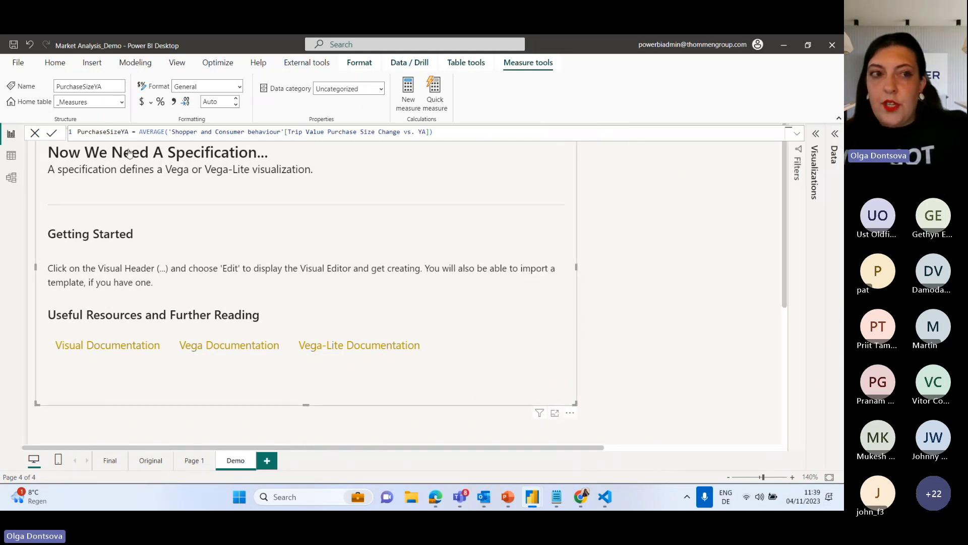
left_click(36, 133)
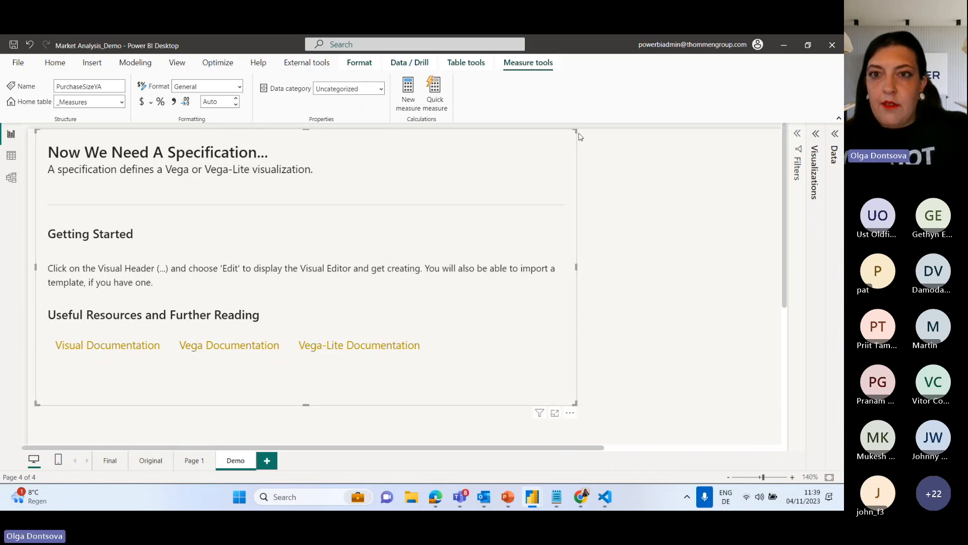
Widen the Deneb visual slightly while lowering its upper edge, and open it for editing.
left_click_drag(576, 131, 617, 150)
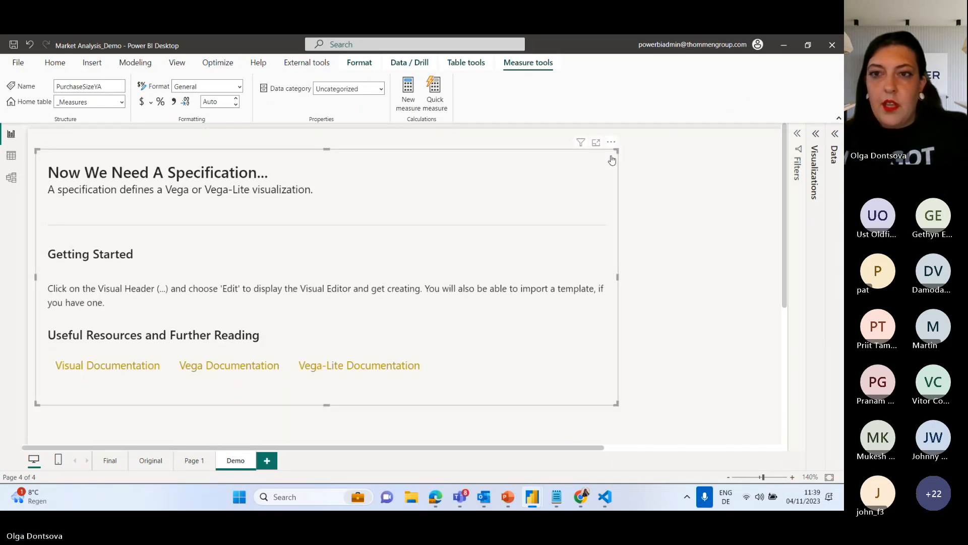
left_click(614, 146)
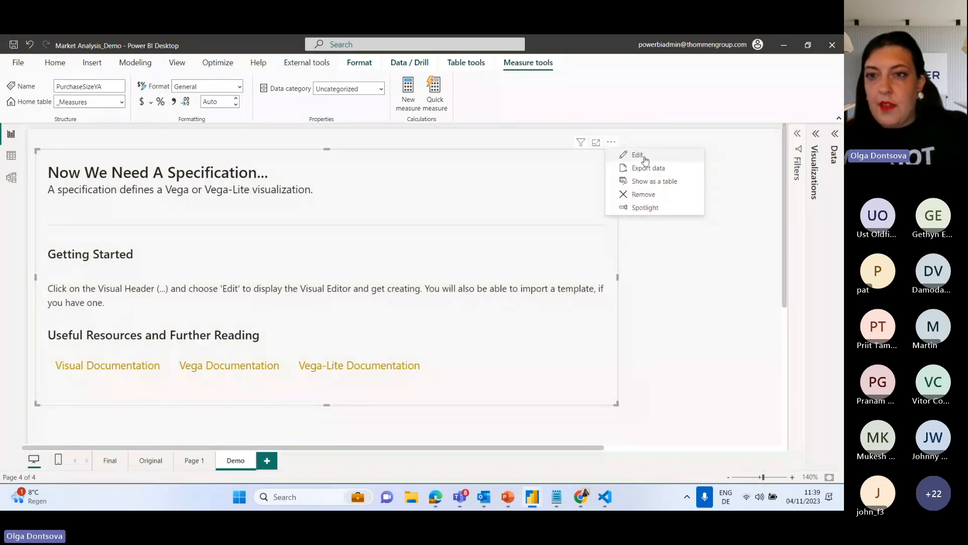
left_click(643, 157)
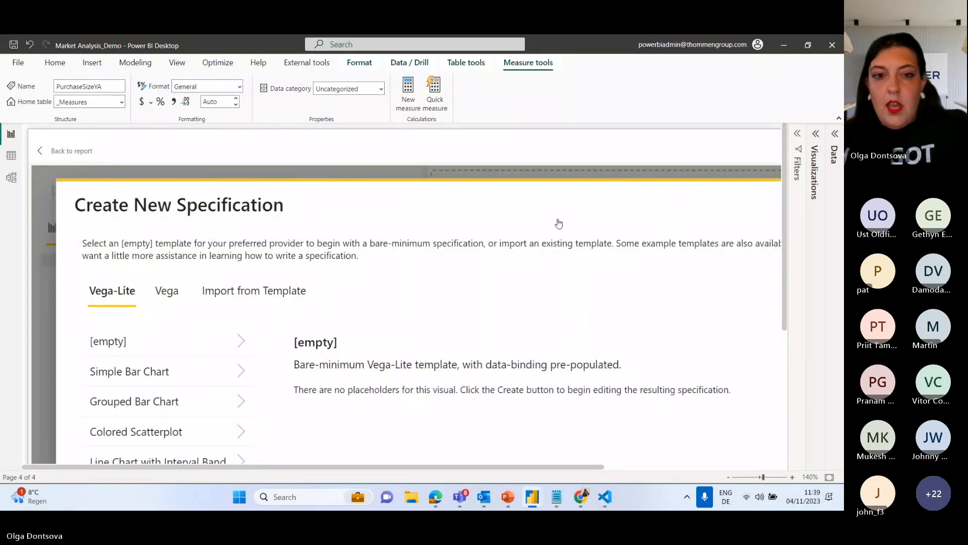
Create a new Deneb specification from the [empty] Vega-Lite template.
scroll(520, 147, "down", 1)
scroll(519, 147, "down", 5)
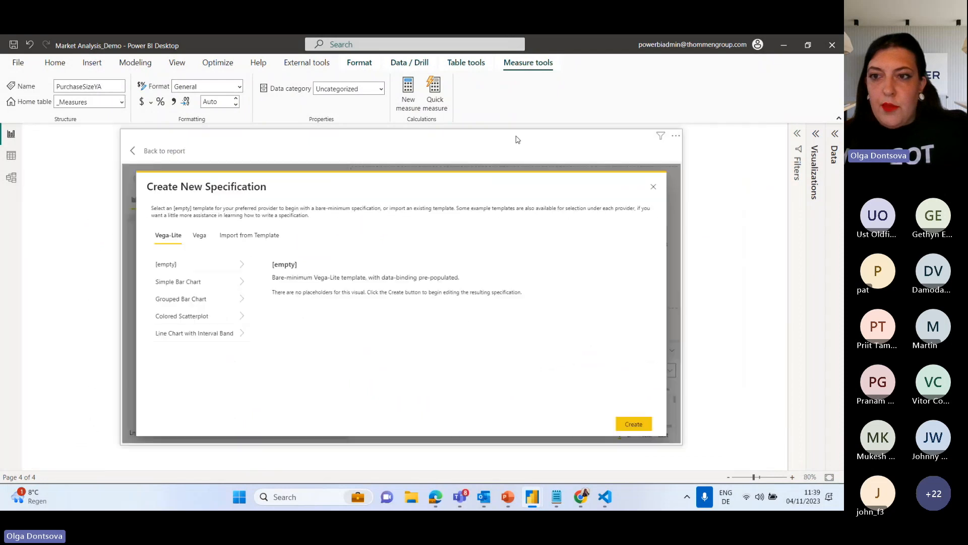
scroll(518, 139, "up", 2)
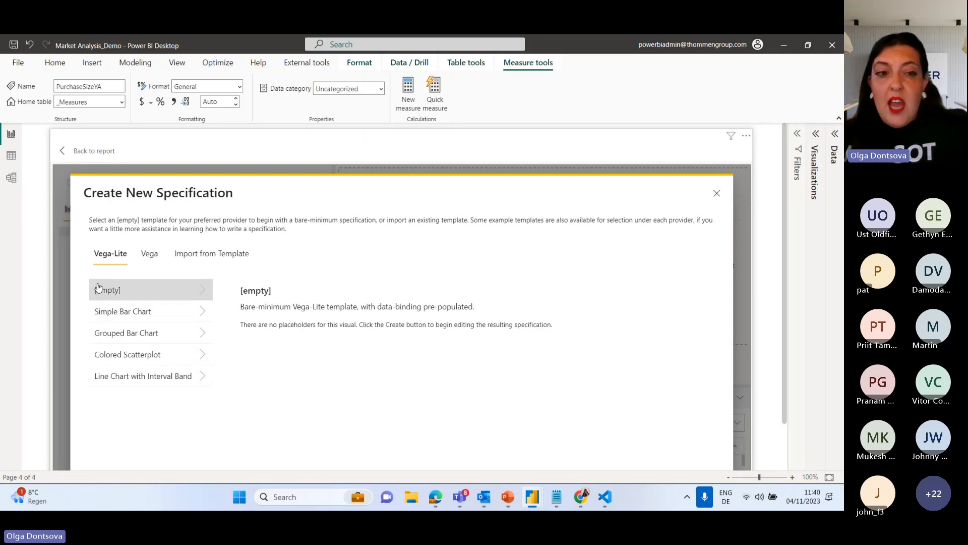
left_click(123, 294)
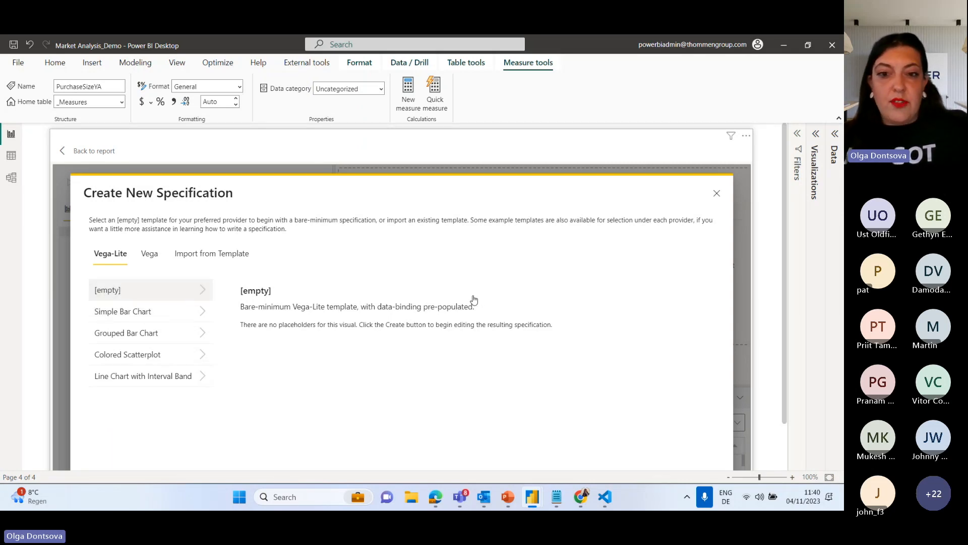
scroll(605, 141, "down", 2)
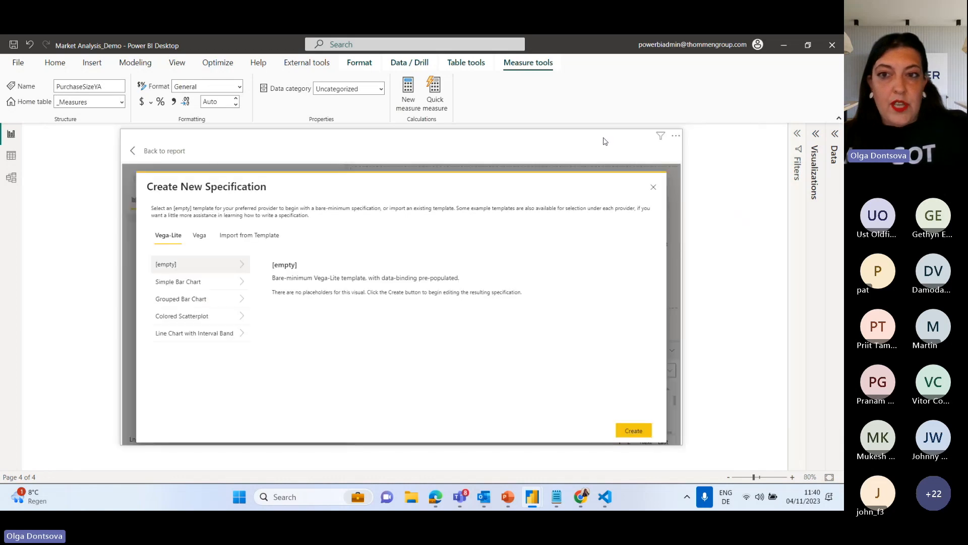
left_click(638, 424)
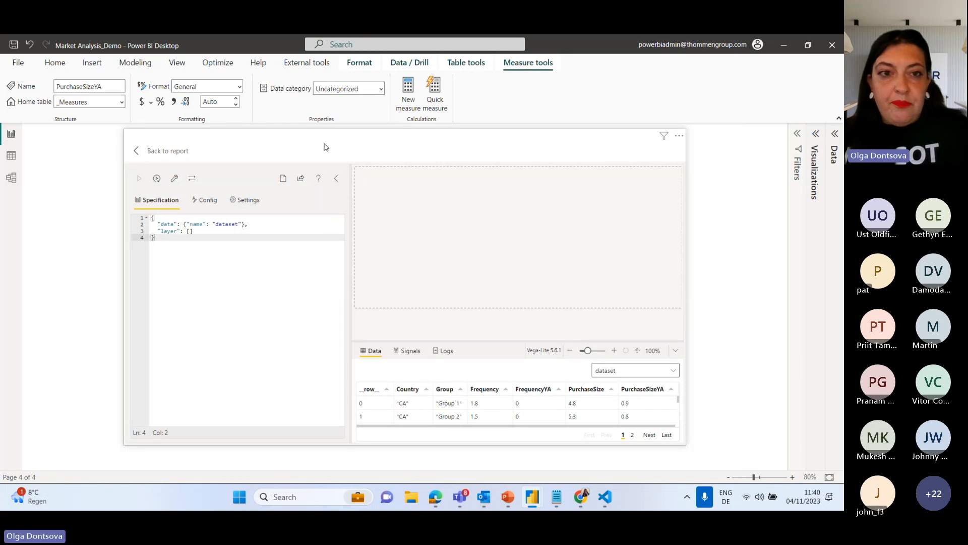
Examine the generated data and layer code and compare the data binding with the dataset's rows and columns.
scroll(326, 146, "up", 2)
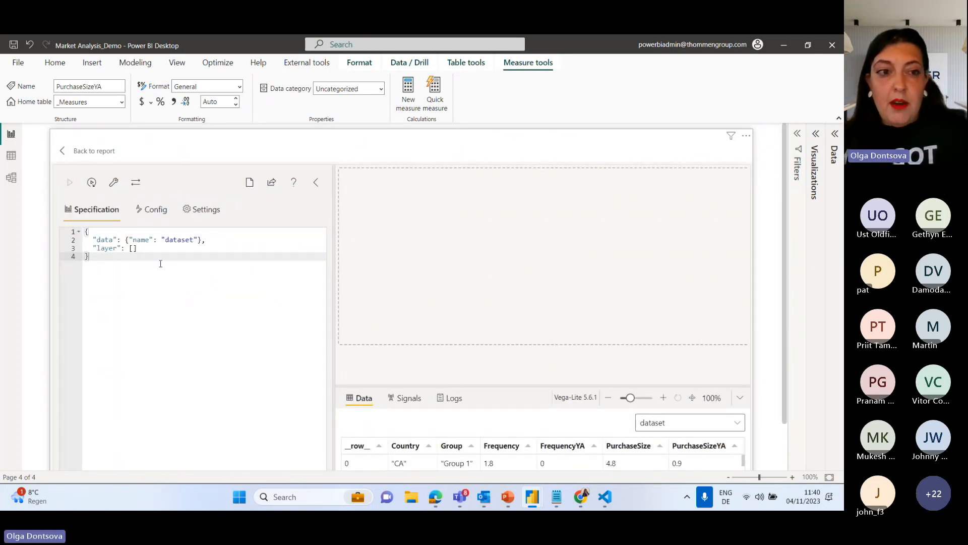
left_click_drag(93, 240, 177, 250)
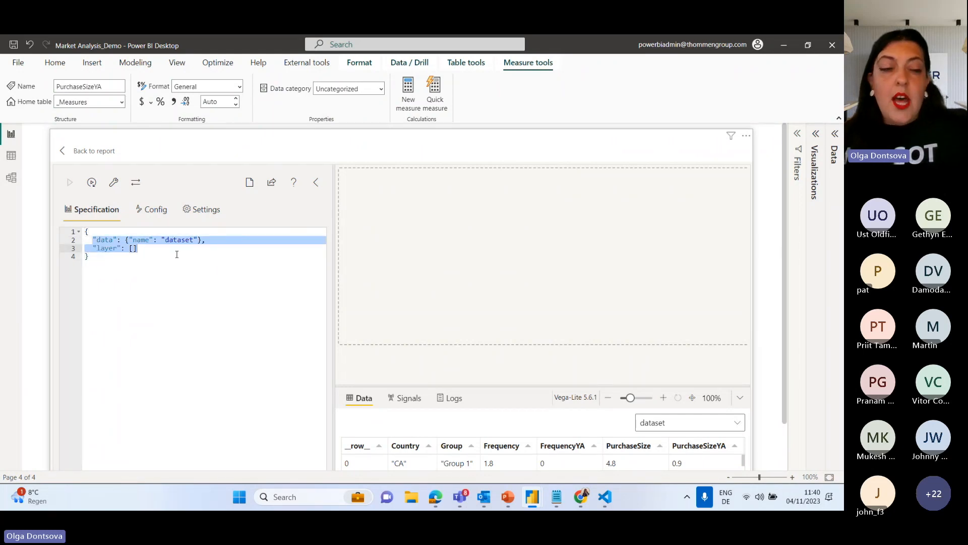
left_click(172, 252)
left_click_drag(215, 240, 91, 240)
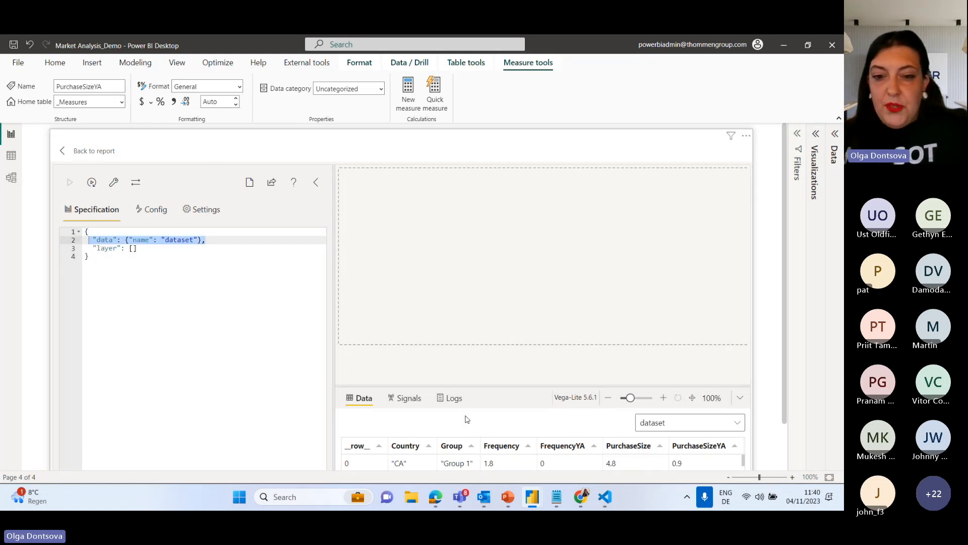
left_click_drag(480, 385, 467, 261)
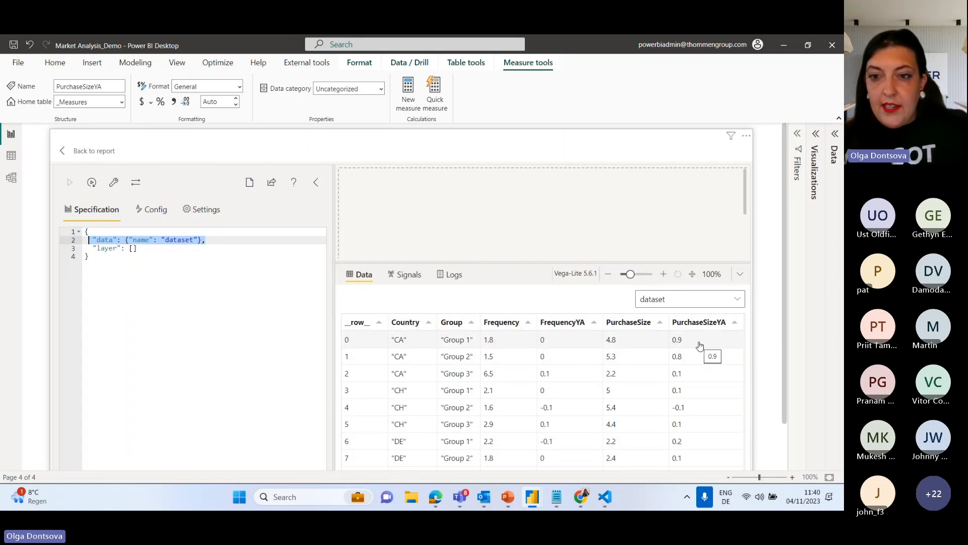
left_click_drag(567, 263, 585, 401)
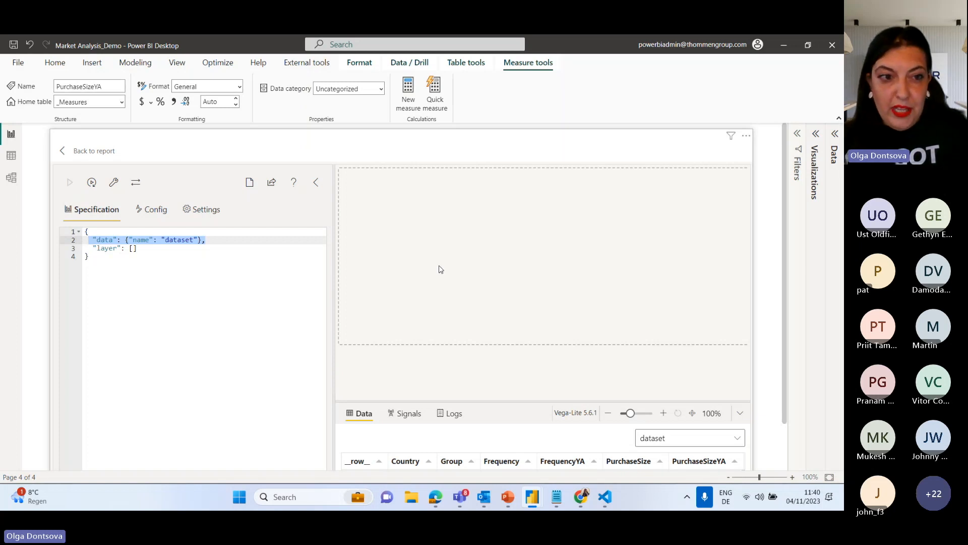
Insert three blank lines between the data and layer entries of the specification.
left_click(212, 239)
key("Return")
key("Return")
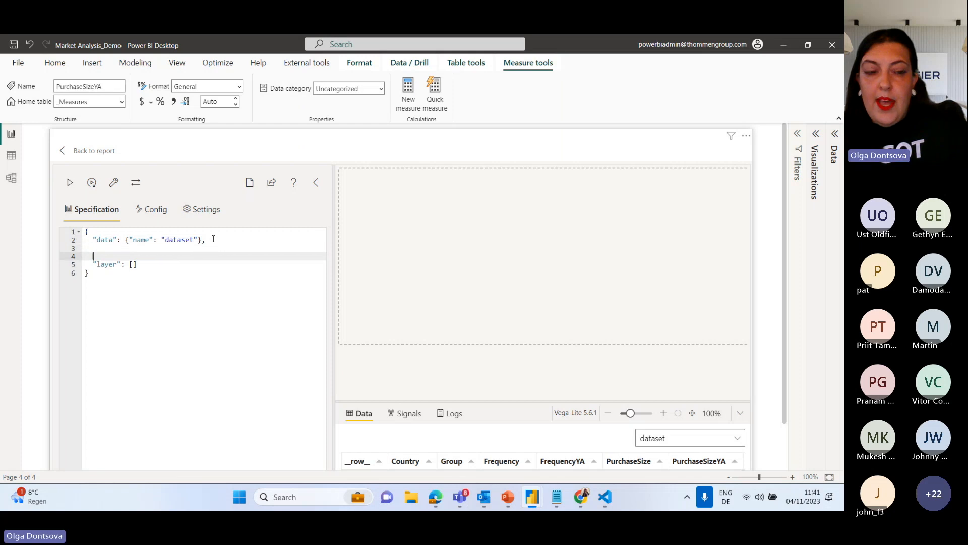
key("Return")
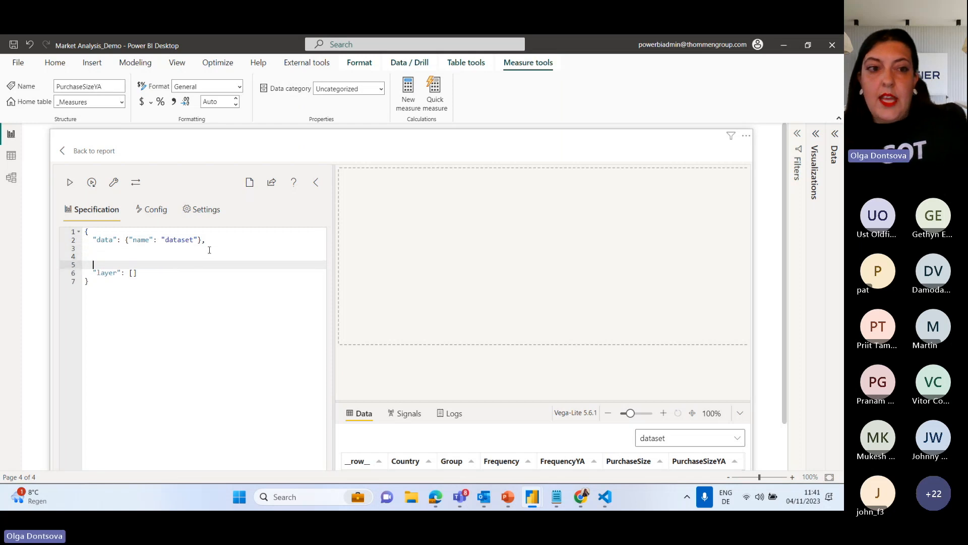
Examine the syntax of the specification's data entry, including its quotes, braces and trailing comma.
left_click(103, 249)
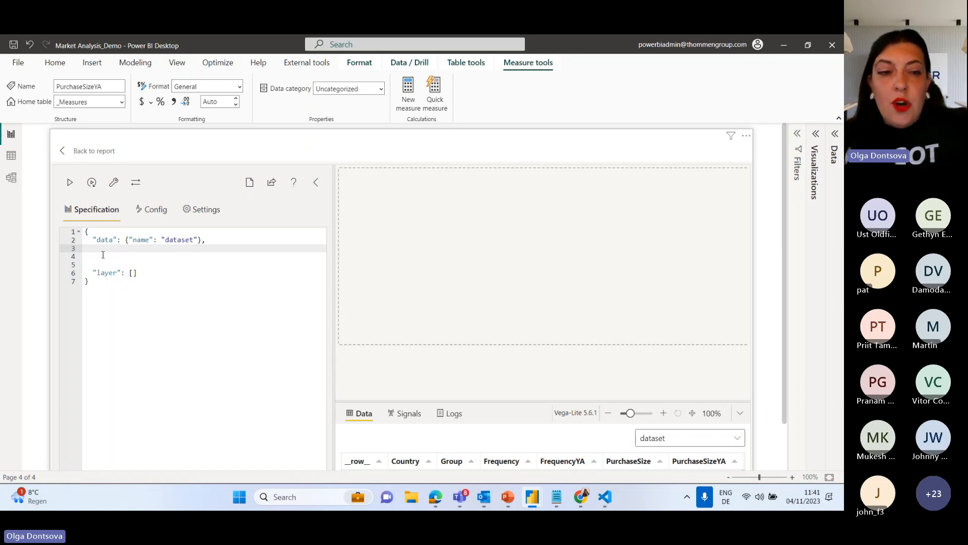
left_click_drag(91, 240, 207, 241)
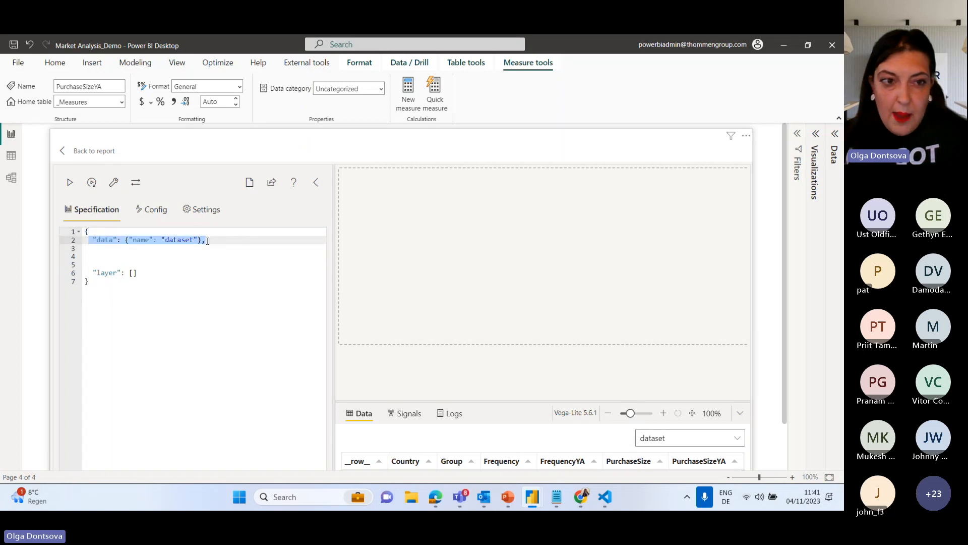
left_click(91, 241)
left_click(92, 235)
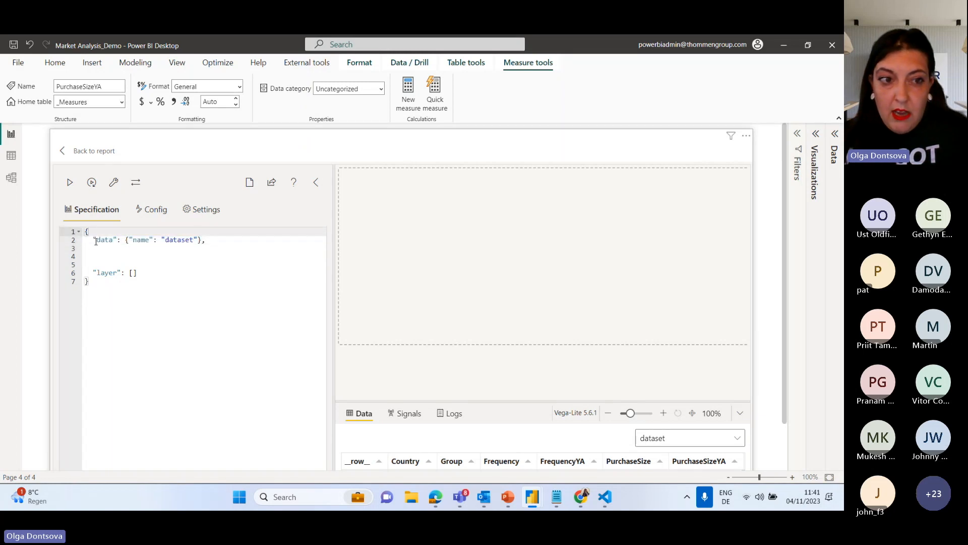
left_click(92, 240)
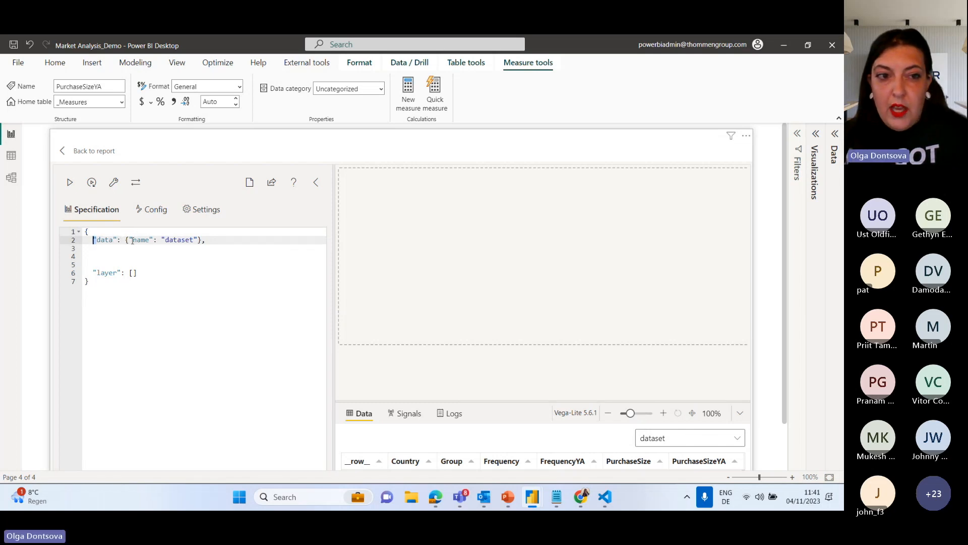
left_click(202, 241)
type(",")
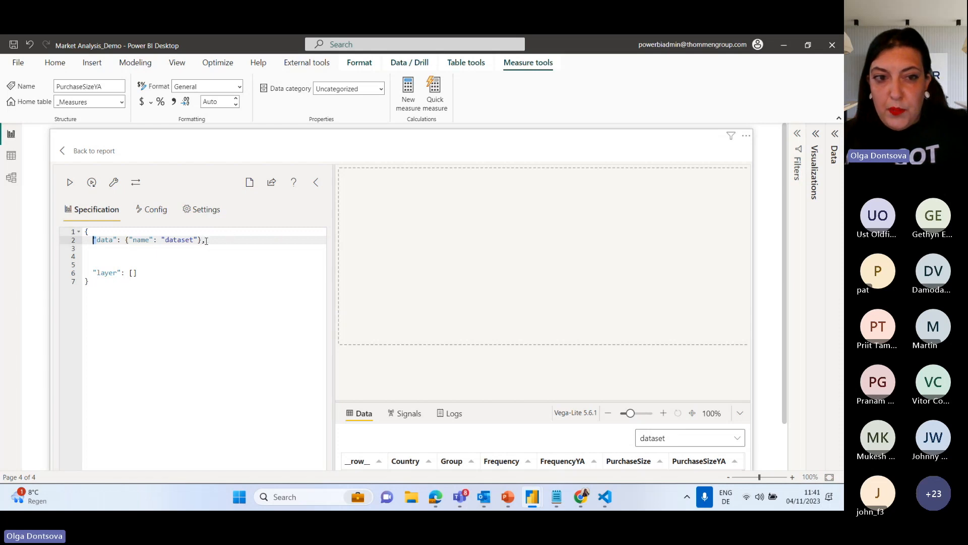
Add an empty "encoding" object with its braces on separate lines directly below the data entry.
left_click(140, 251)
type("\"encoding\"")
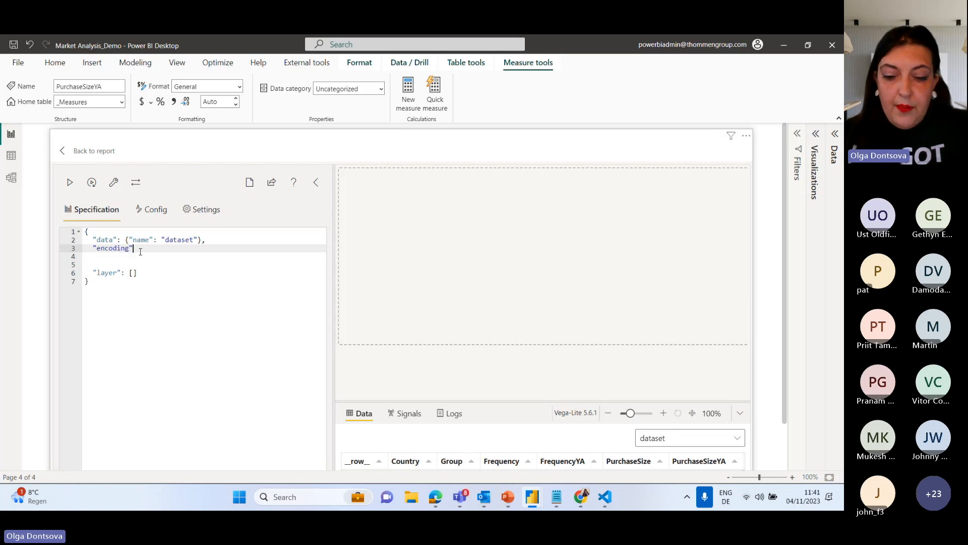
type(":")
left_click(126, 240)
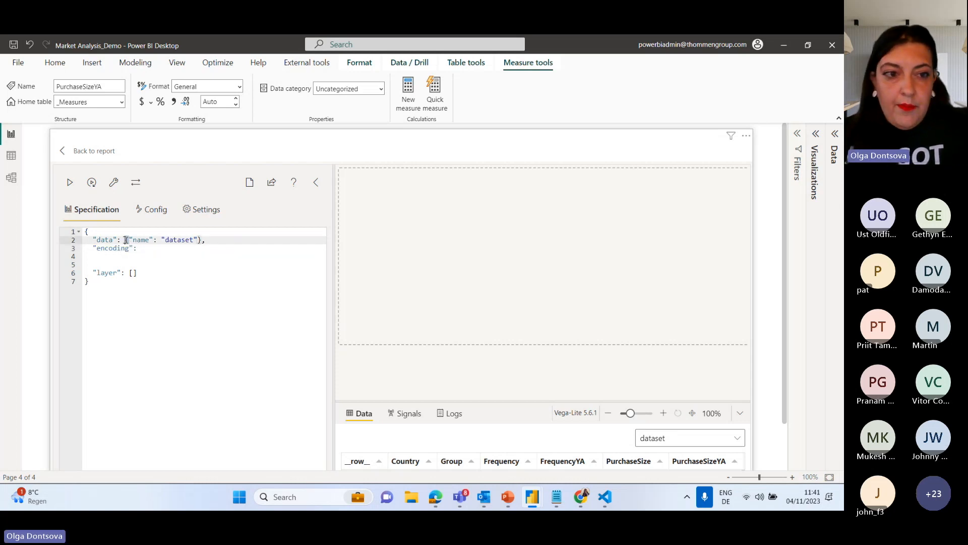
left_click(154, 249)
type("{")
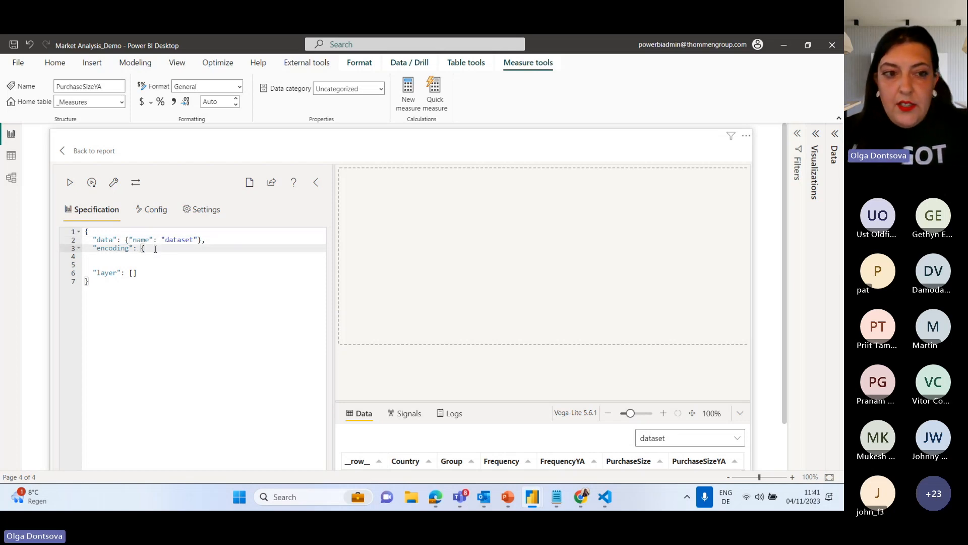
key("Return")
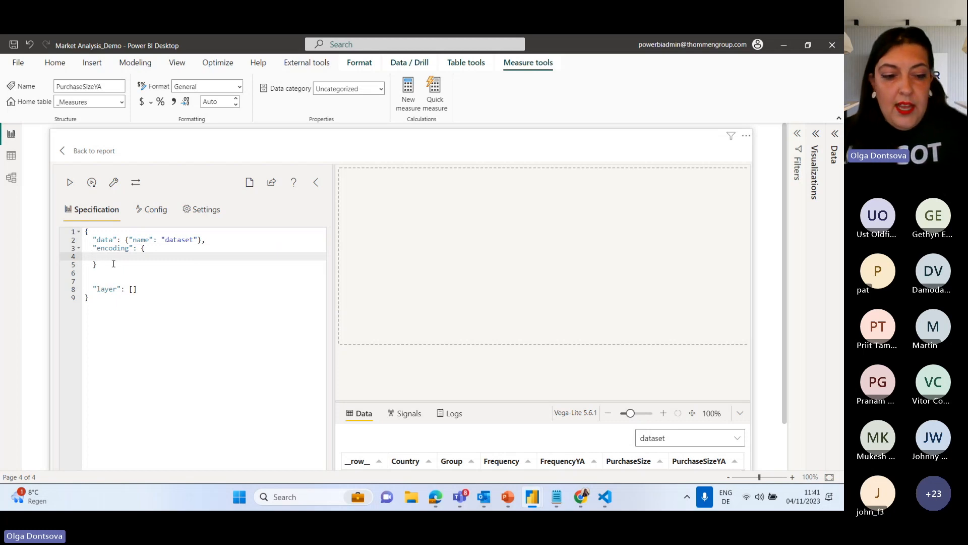
Add an "x" object with its braces on separate lines inside the "encoding" object.
type("\"x\"")
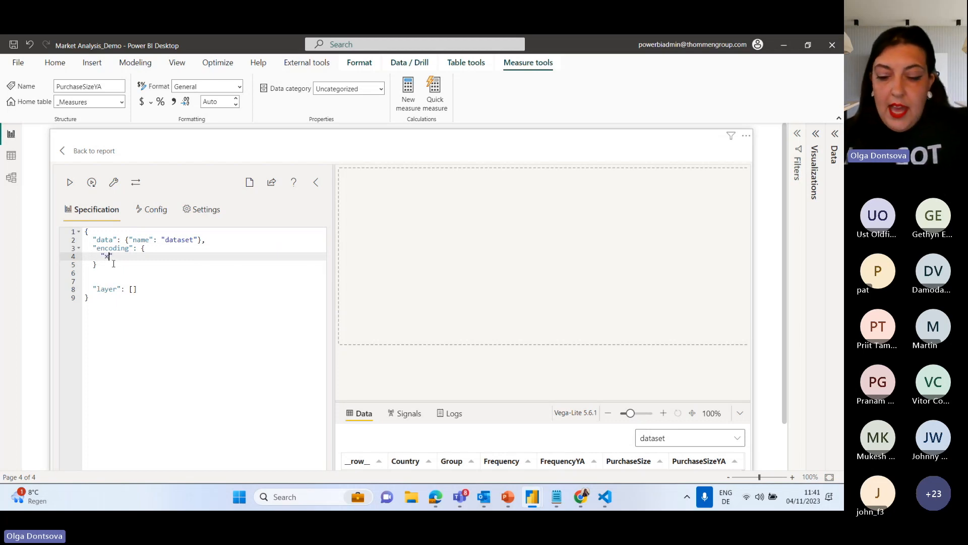
type(":{")
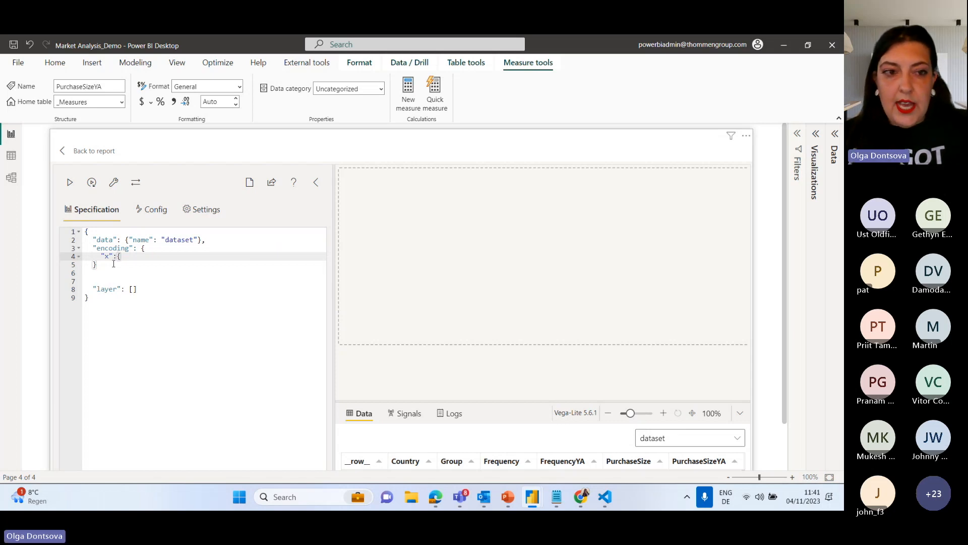
key("Return")
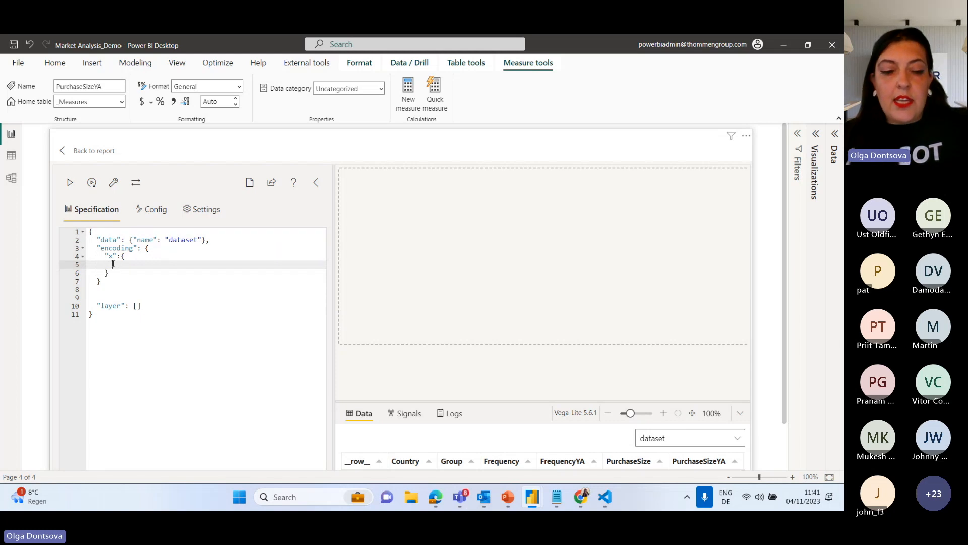
Add a "field" property to the x encoding and set it to the "PurchaseSize" measure.
type("\"")
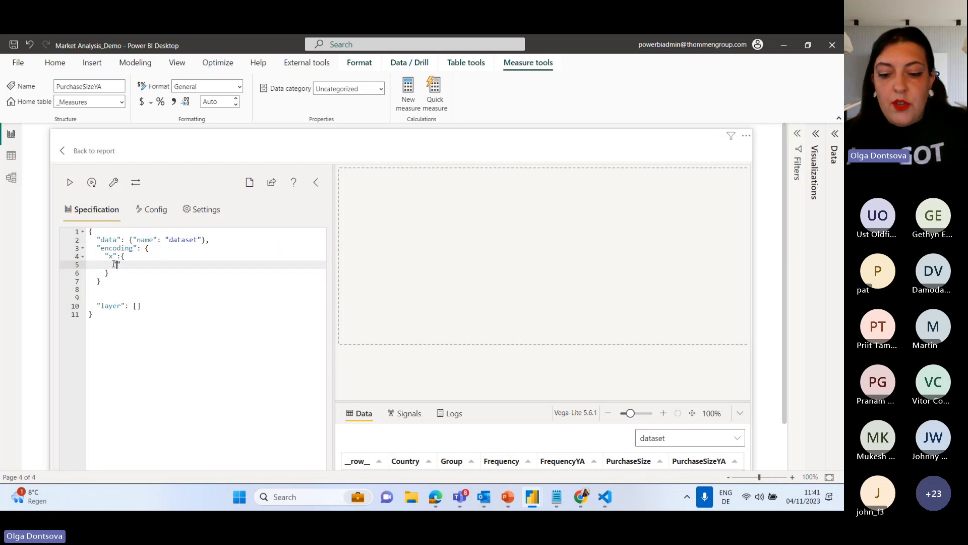
type("field")
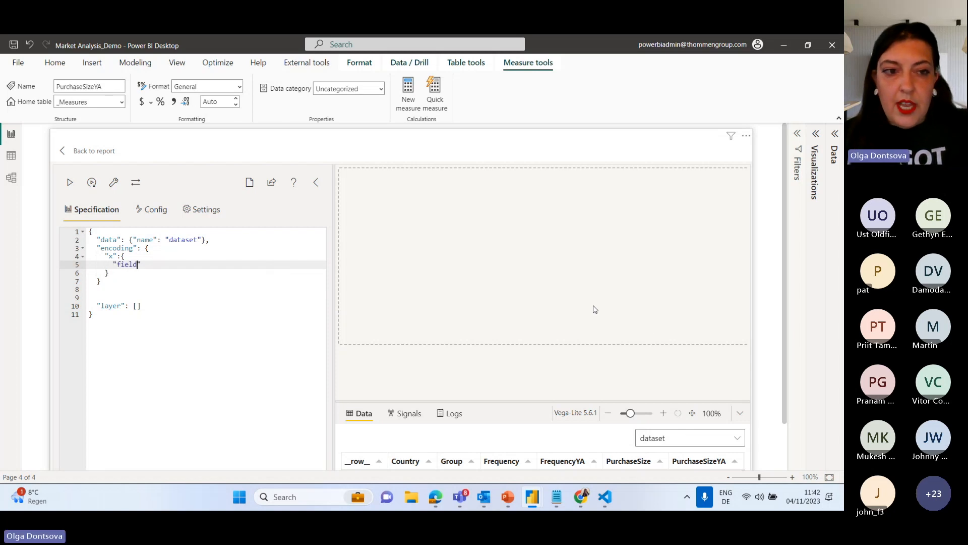
type("\": ")
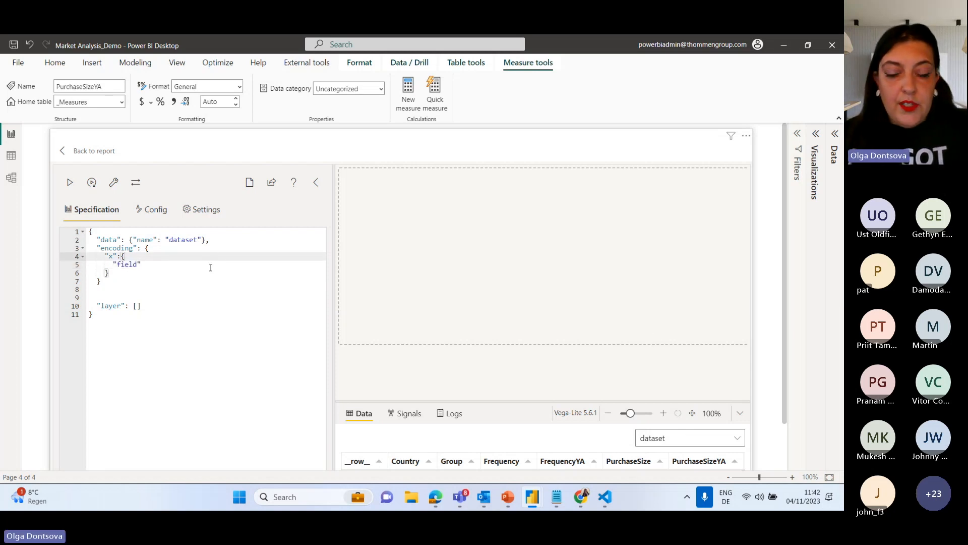
type("\"Purcha")
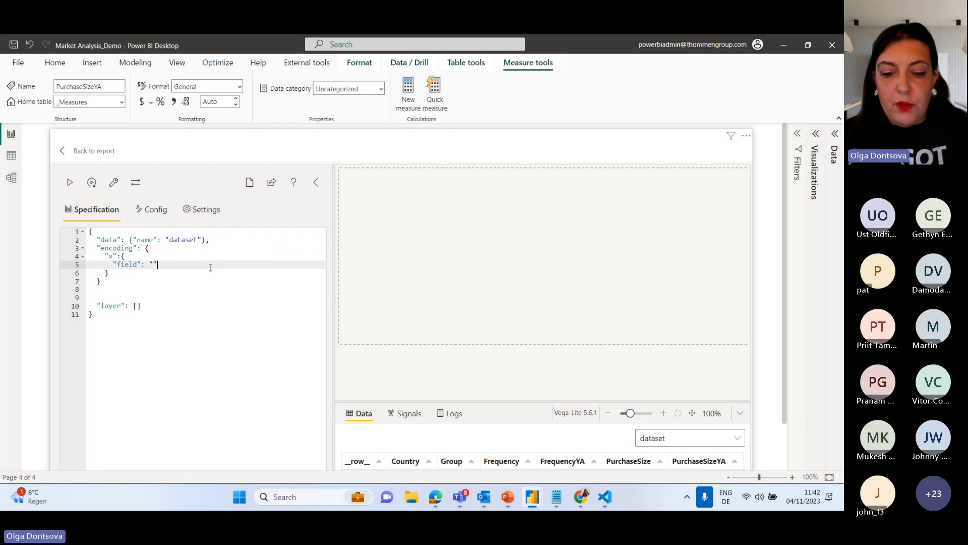
key("Escape")
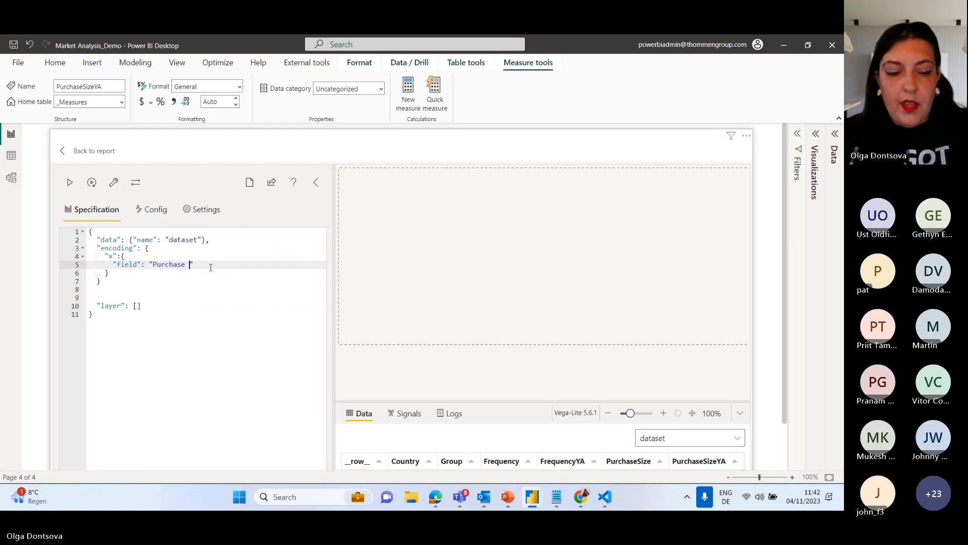
type("s")
key("BackSpace")
key("BackSpace")
key("BackSpace")
key("BackSpace")
key("BackSpace")
key("BackSpace")
key("BackSpace")
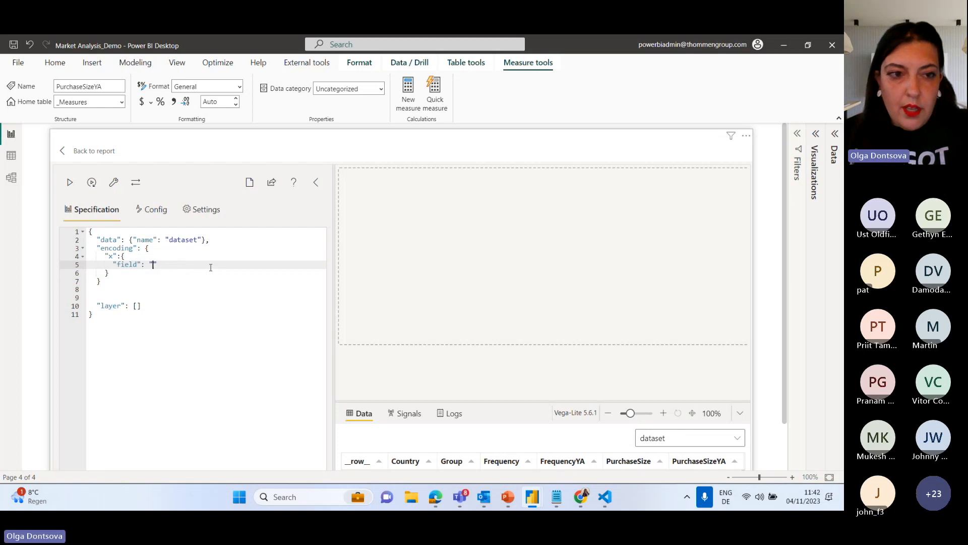
type("Pu")
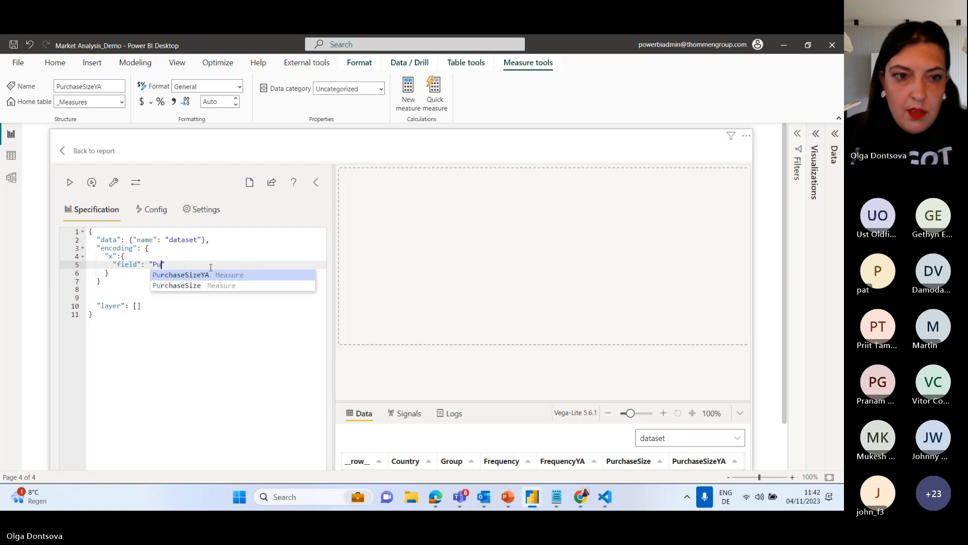
left_click(205, 286)
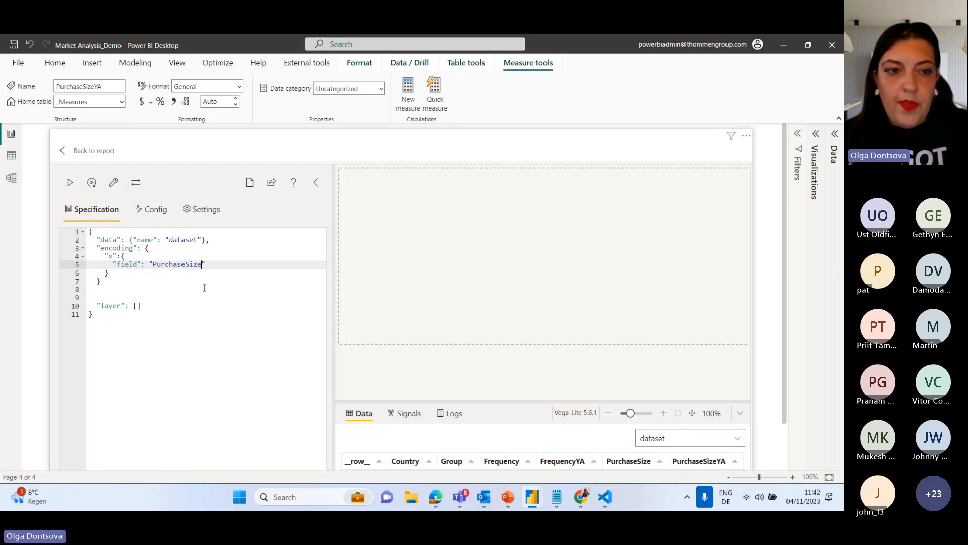
Add a "type" property set to "quantitative" below the x encoding's field, separated by a comma.
left_click(215, 264)
type(",")
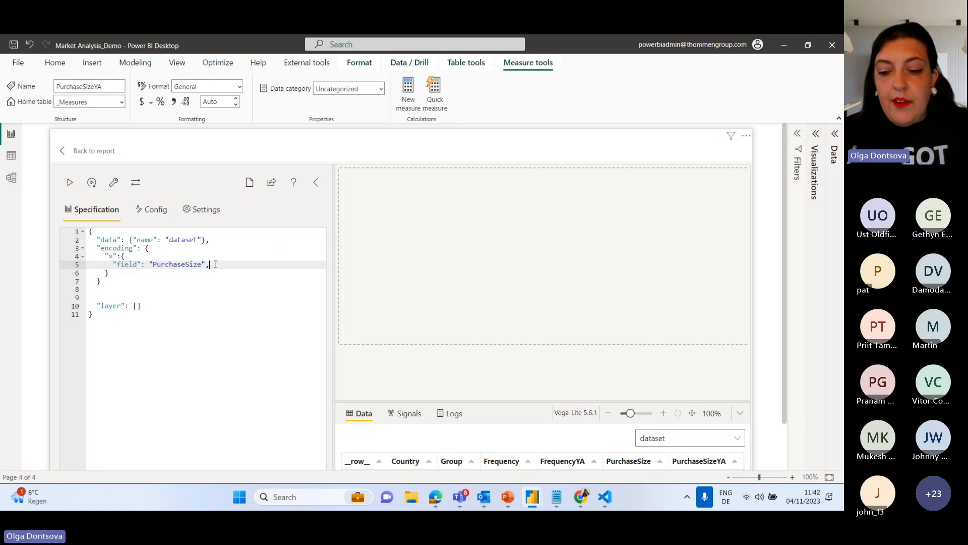
key("Return")
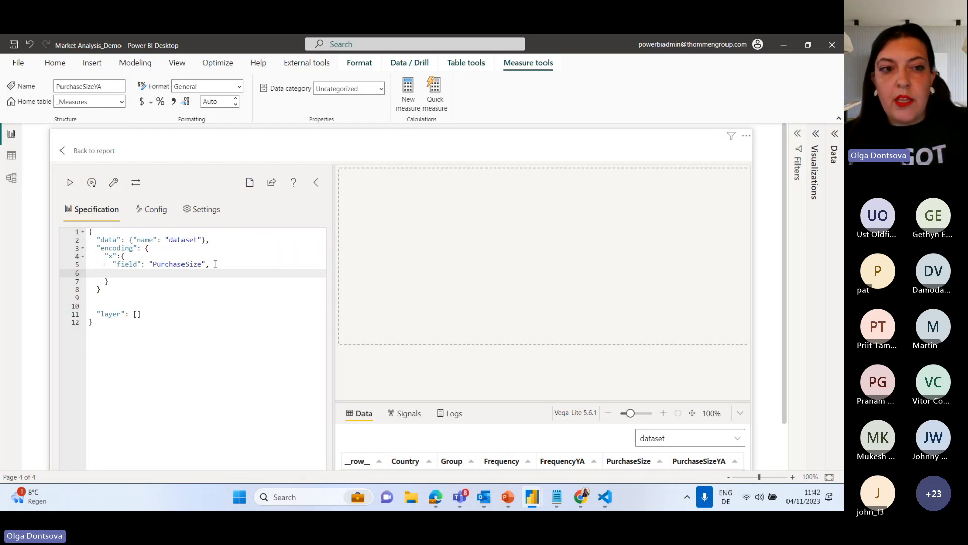
type("\"type")
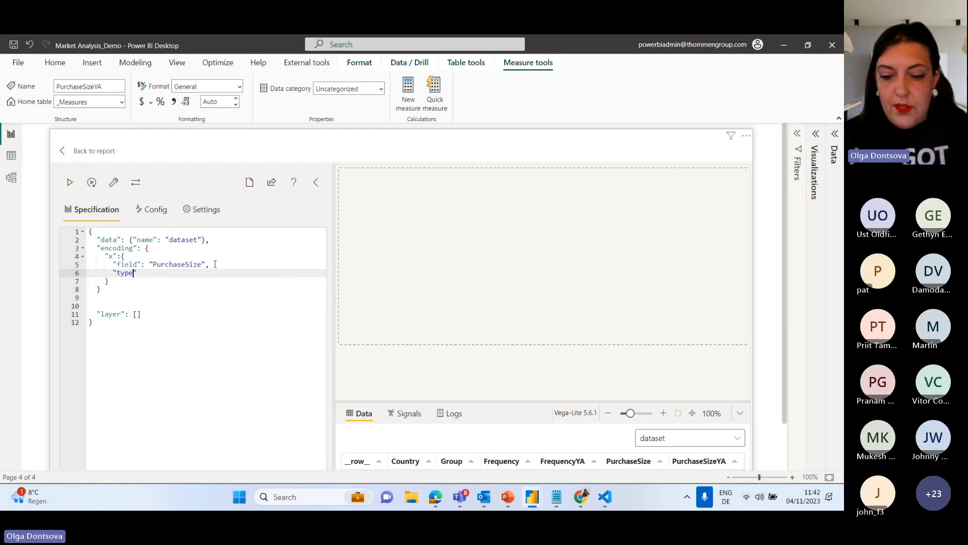
type("\": ")
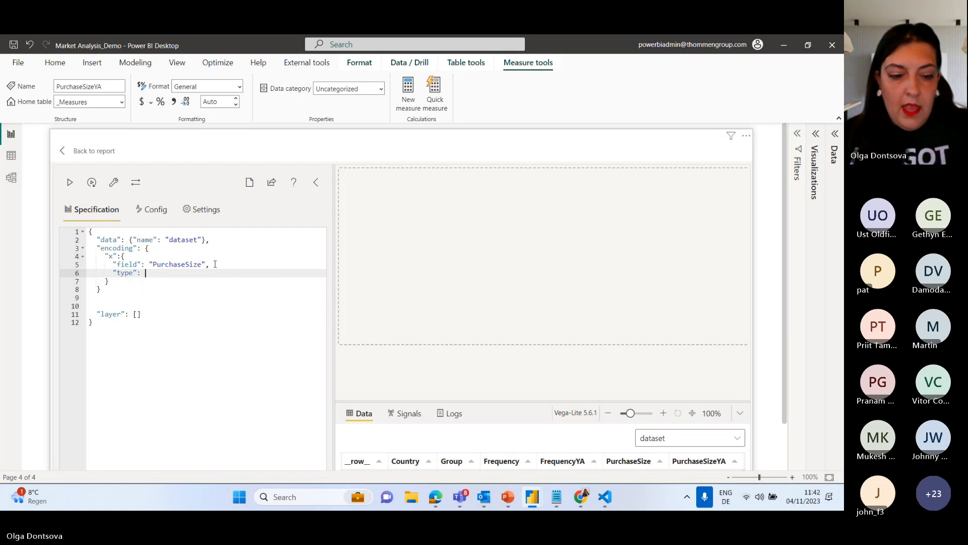
type("\"qu")
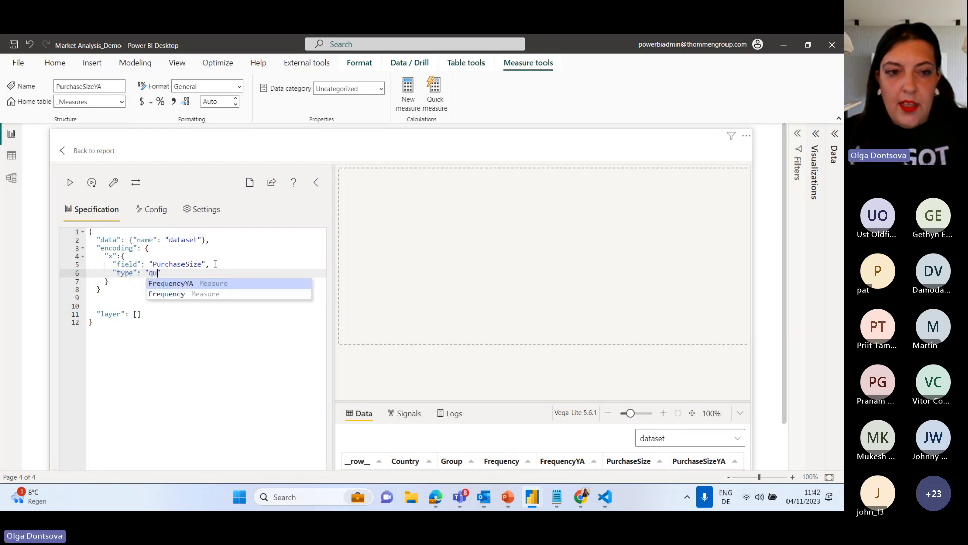
type("antitative")
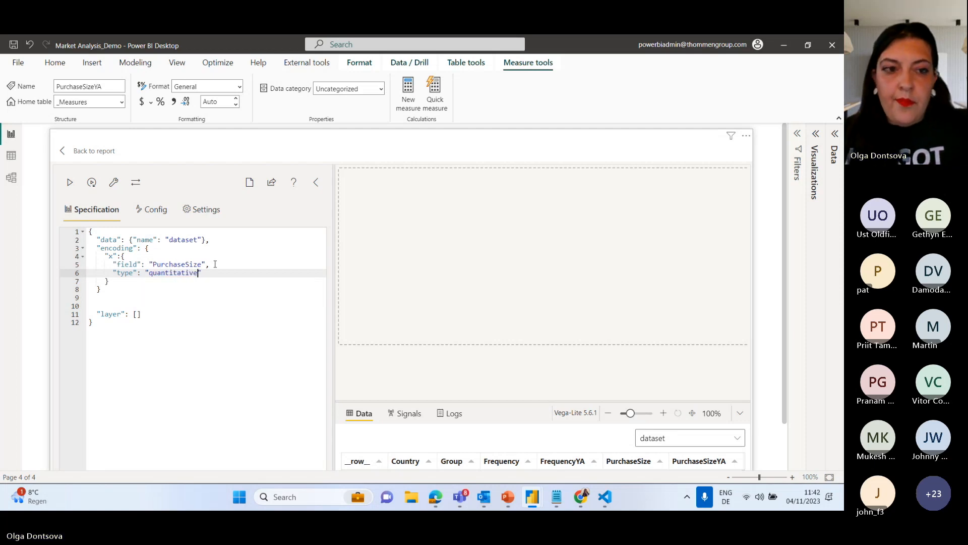
left_click(221, 286)
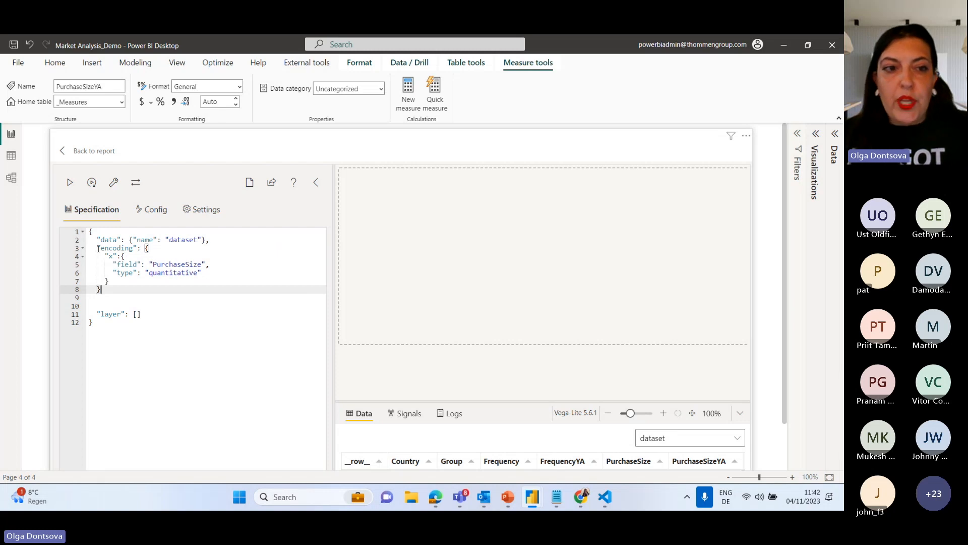
Switch to the Vega-Lite documentation in Chrome, open its Encoding page and examine the encoding syntax and position channels.
mouse_move(581, 497)
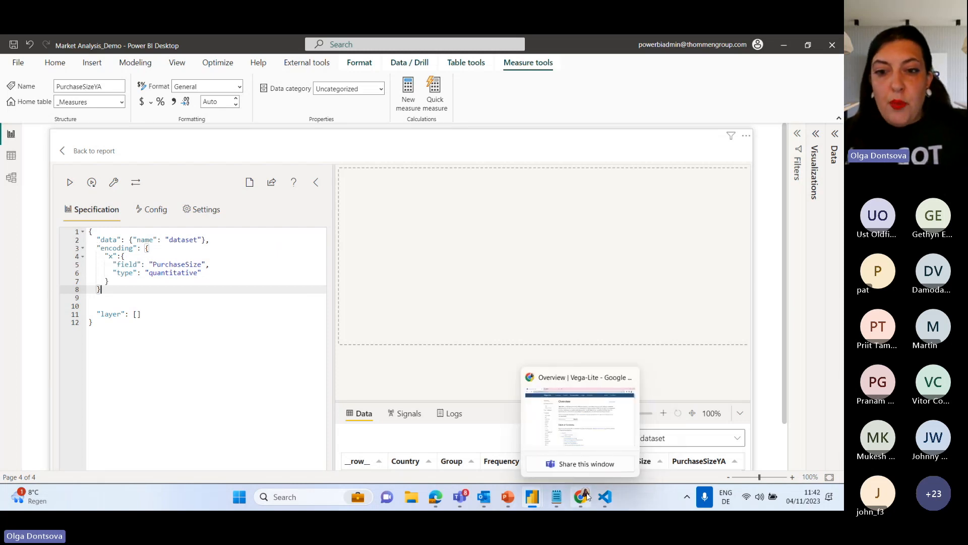
left_click(570, 416)
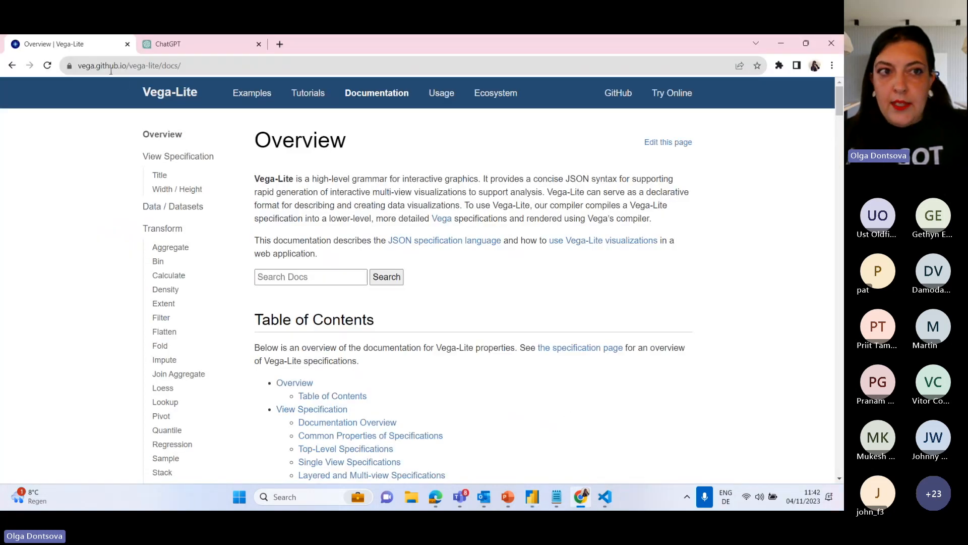
left_click_drag(81, 66, 202, 67)
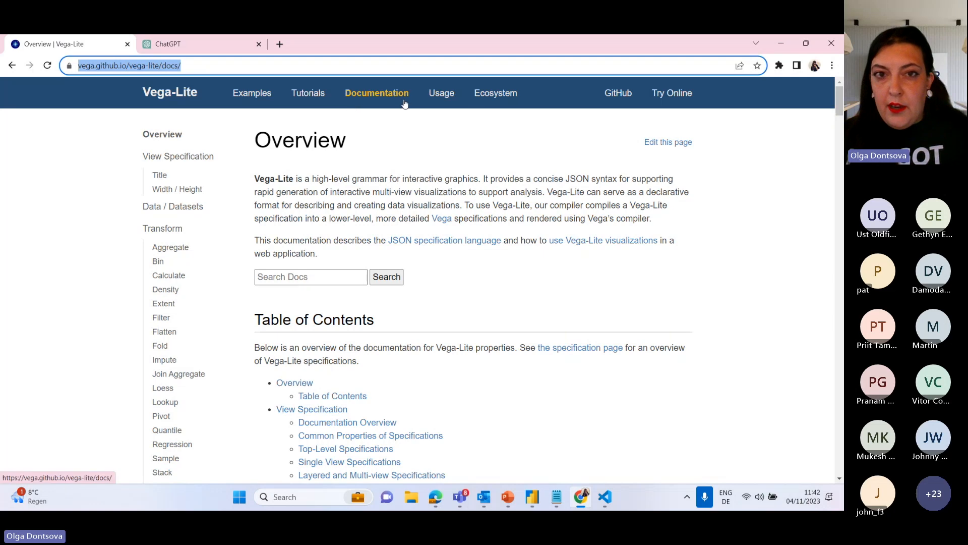
scroll(170, 288, "down", 7)
scroll(170, 294, "down", 4)
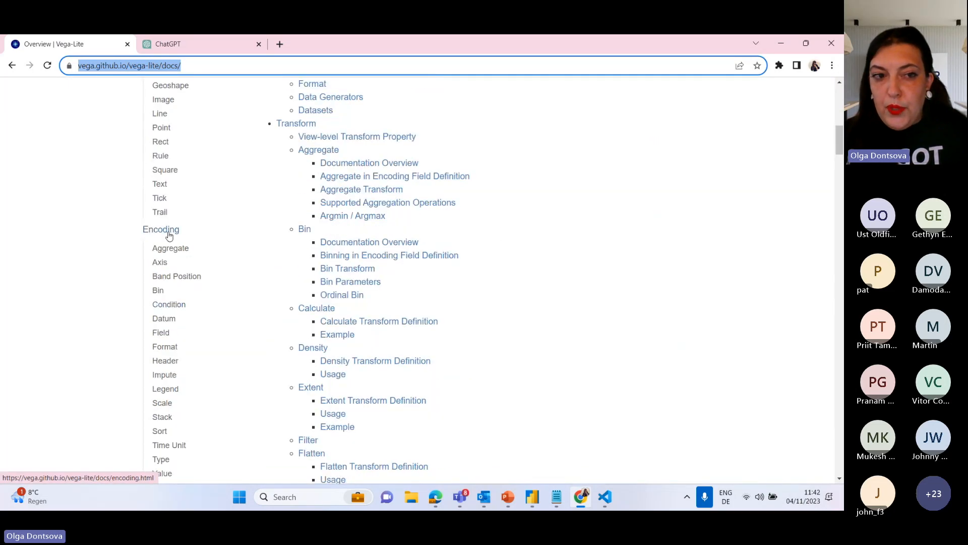
left_click(169, 235)
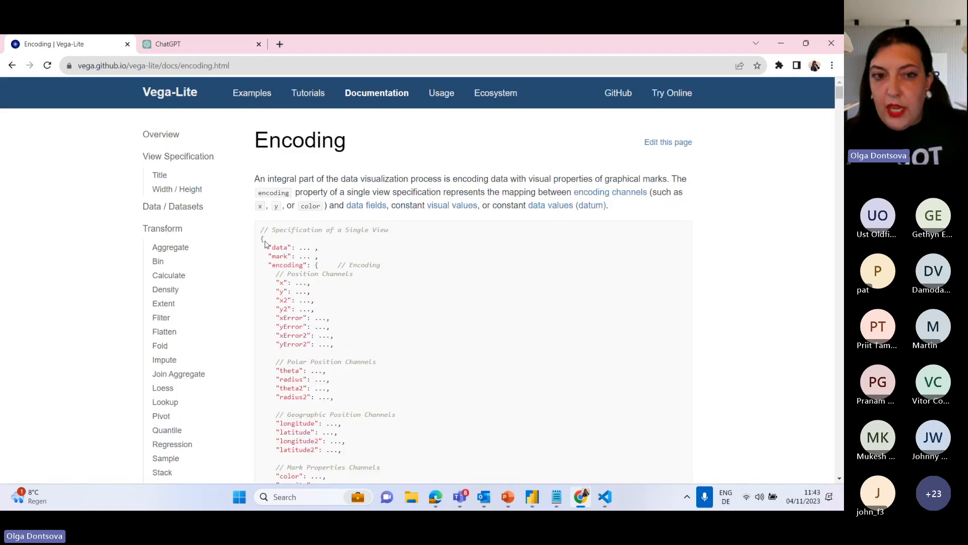
left_click_drag(266, 266, 308, 267)
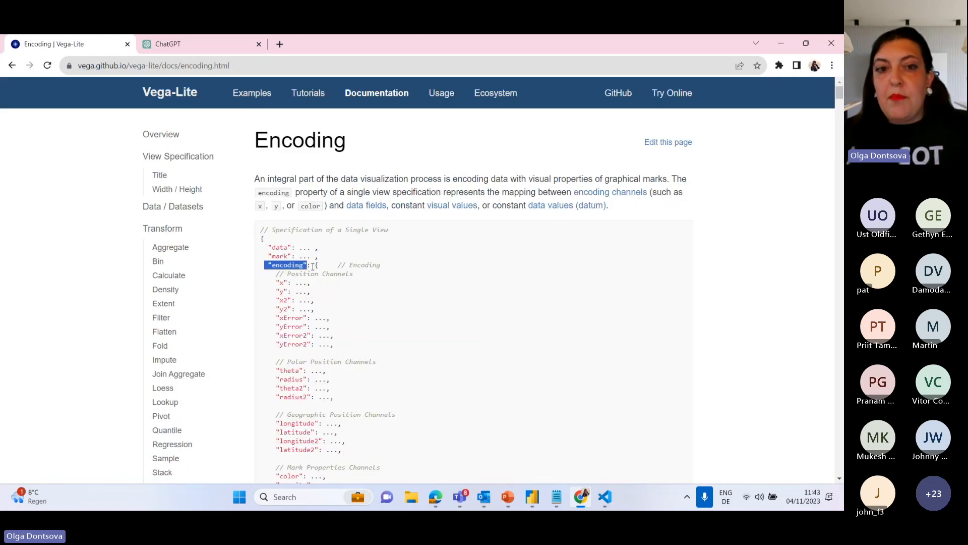
left_click(309, 267)
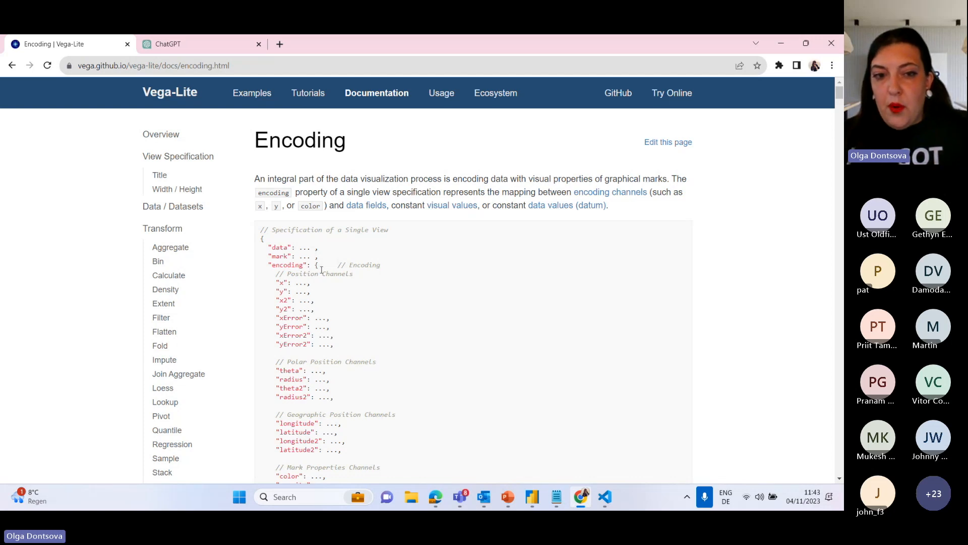
left_click_drag(280, 284, 306, 336)
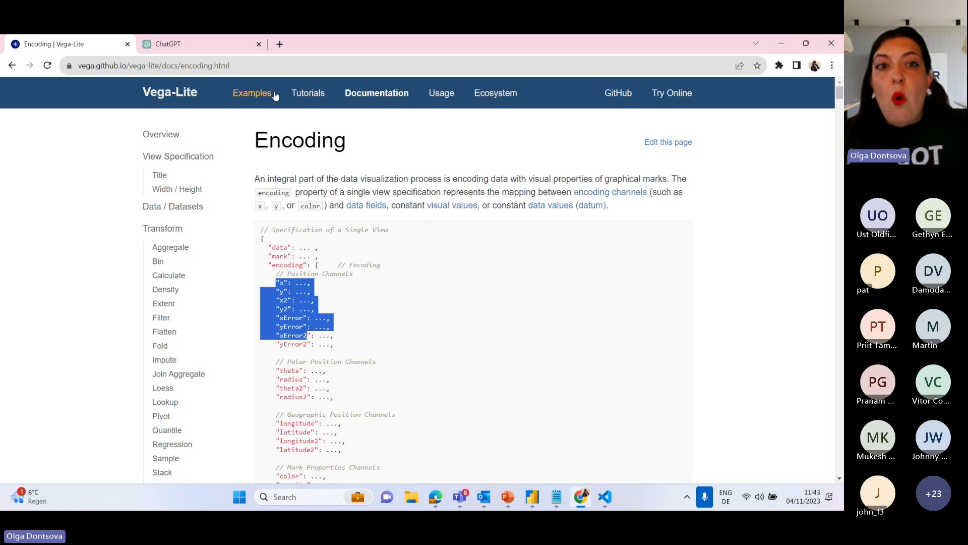
Open the Grouped Bar Chart example from the example gallery and examine the encoding entries in its JSON specification.
left_click(248, 100)
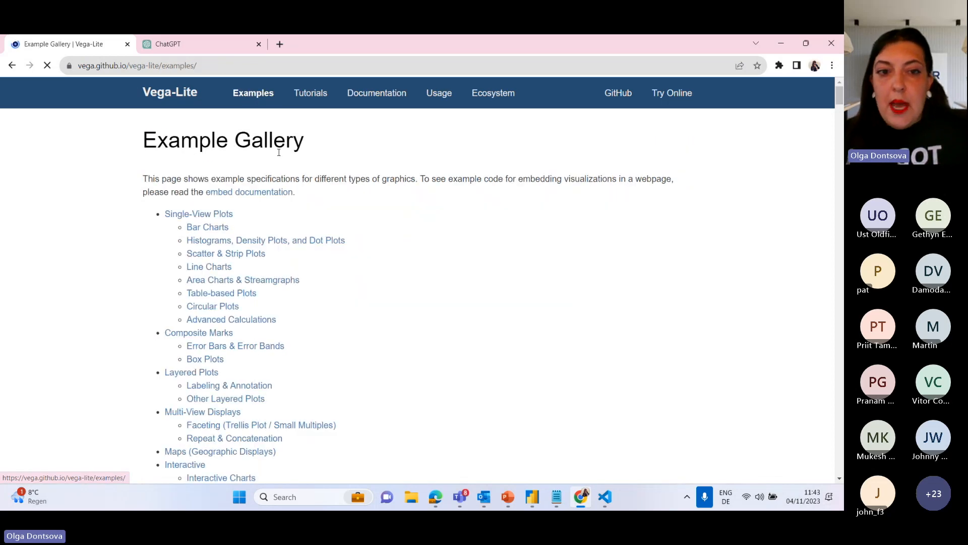
scroll(426, 273, "down", 10)
scroll(425, 272, "down", 5)
scroll(425, 272, "up", 4)
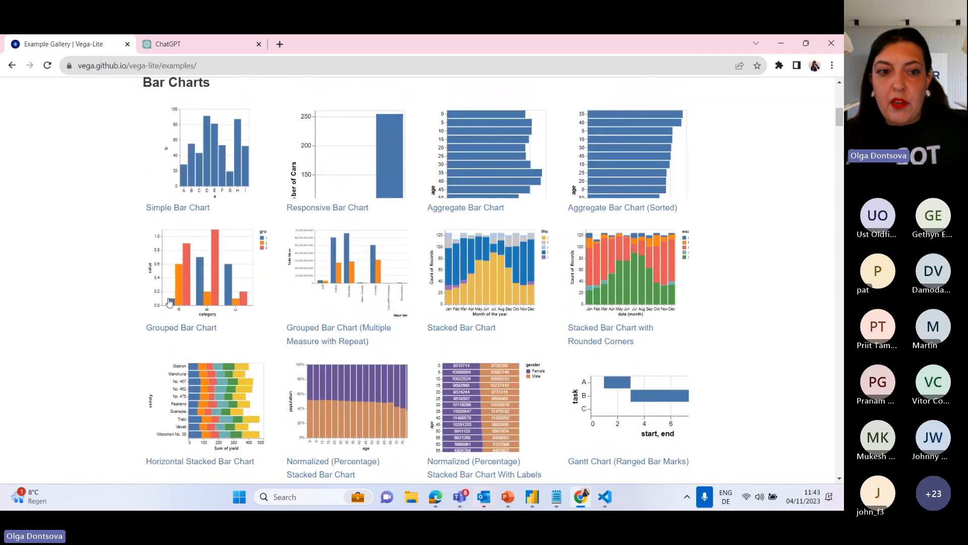
left_click(216, 328)
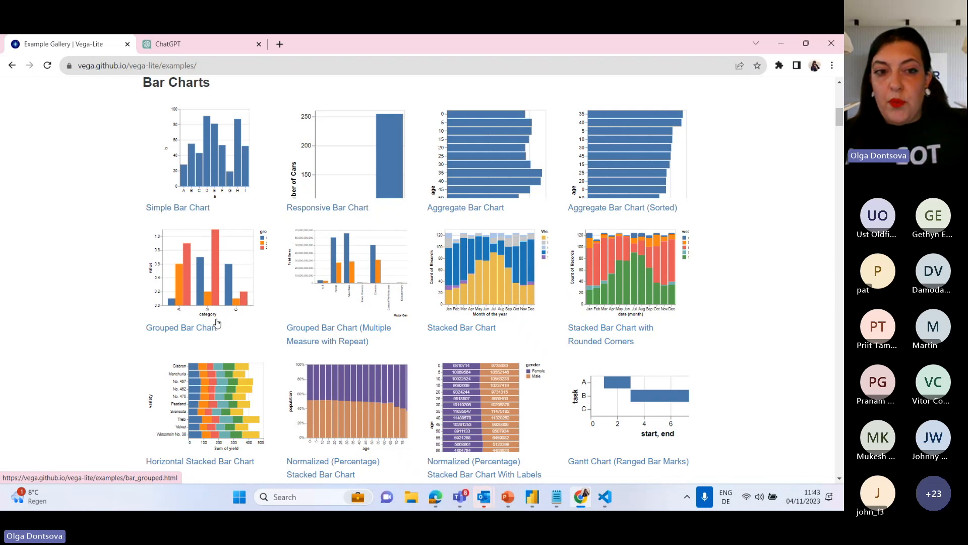
scroll(291, 290, "down", 4)
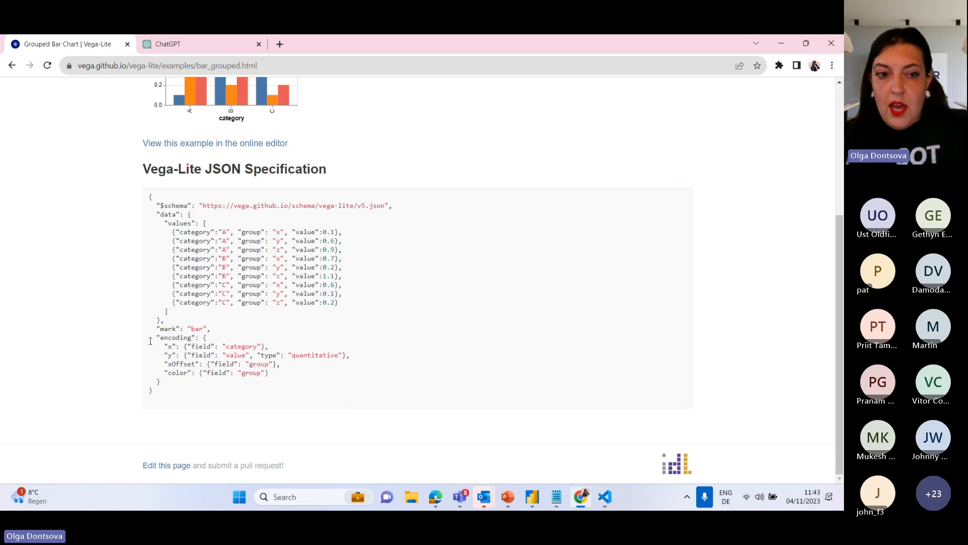
left_click_drag(156, 338, 302, 348)
left_click_drag(157, 355, 290, 355)
left_click_drag(164, 364, 280, 364)
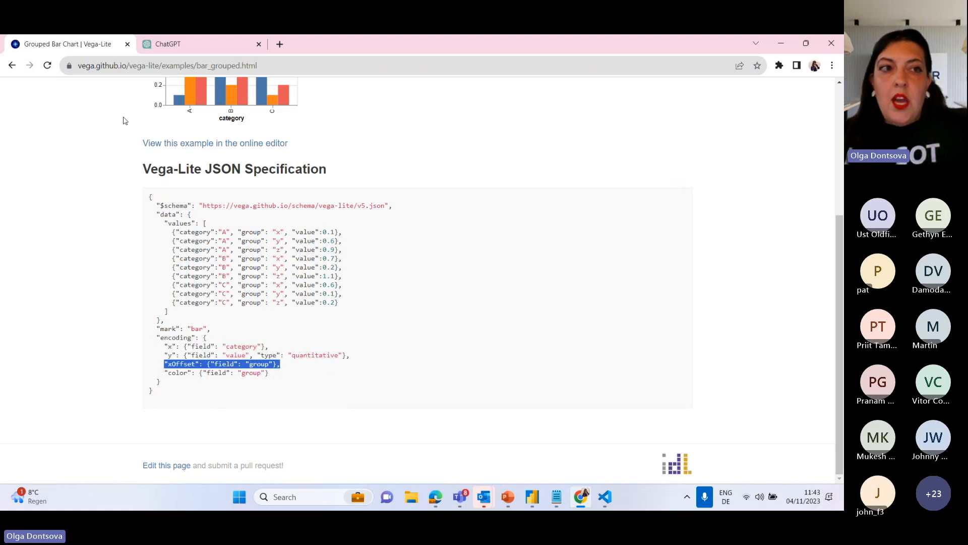
Open the Type page under Encoding in the Vega-Lite documentation and examine the supported data types.
left_click(12, 65)
scroll(400, 177, "up", 10)
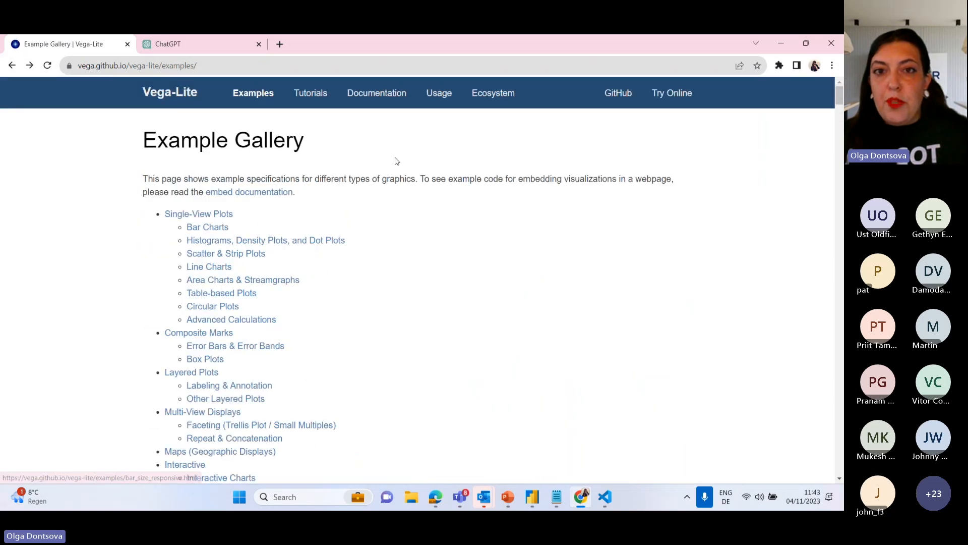
left_click(377, 93)
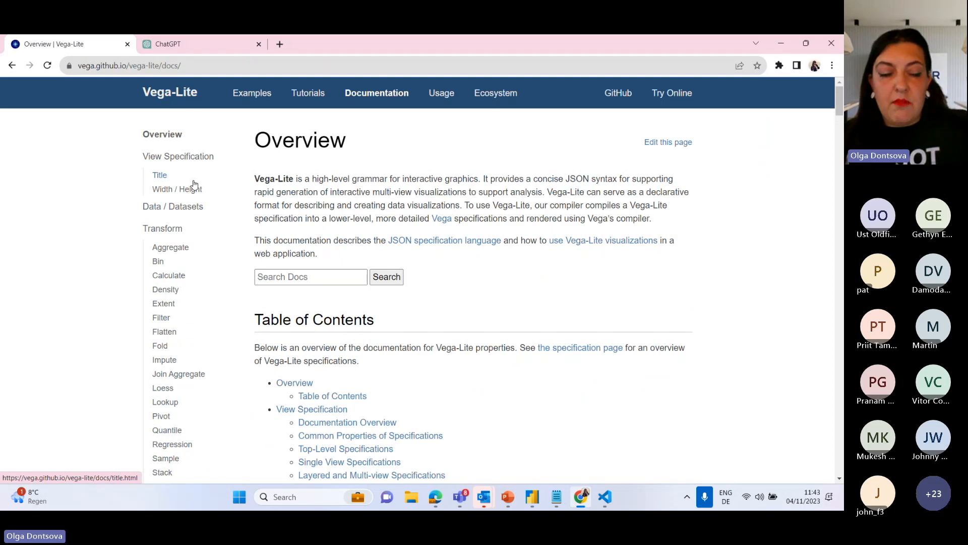
scroll(208, 265, "down", 5)
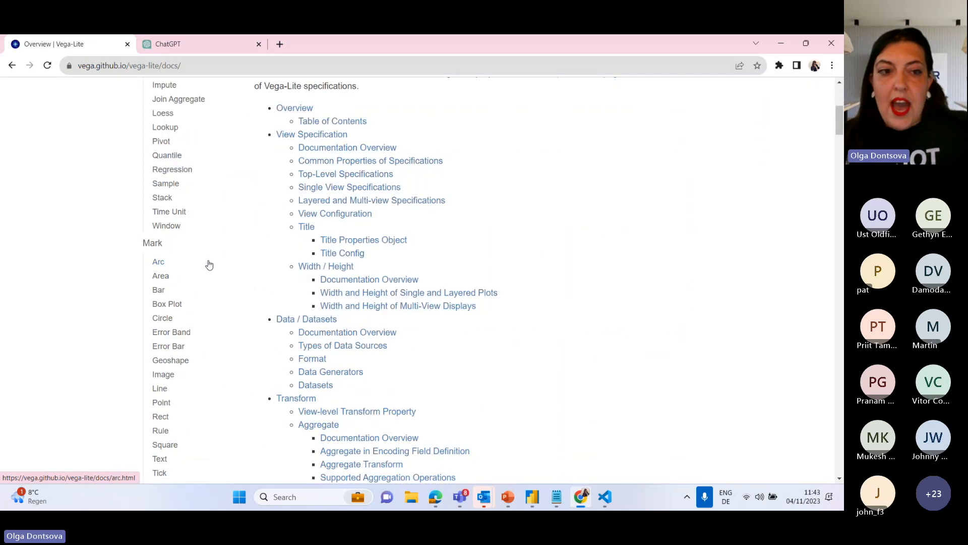
scroll(209, 265, "down", 6)
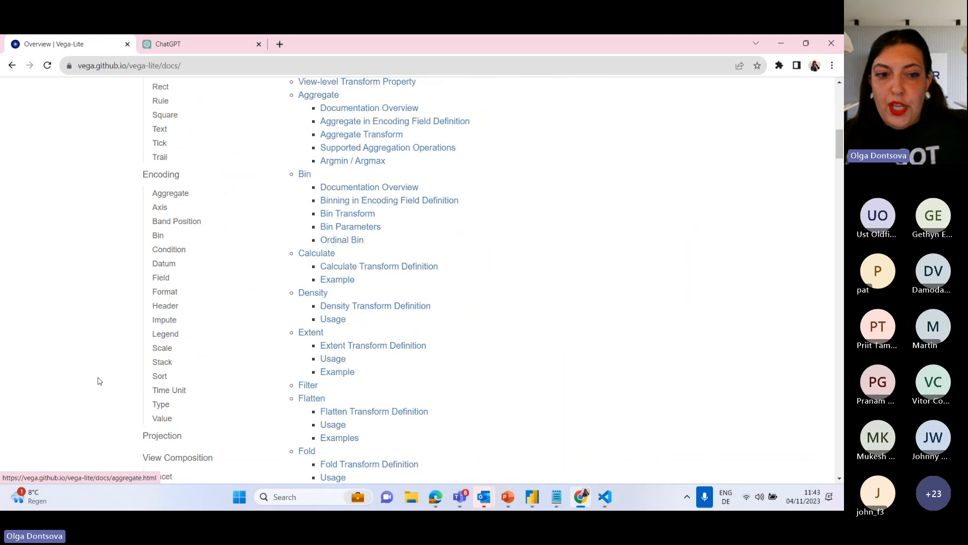
left_click(165, 407)
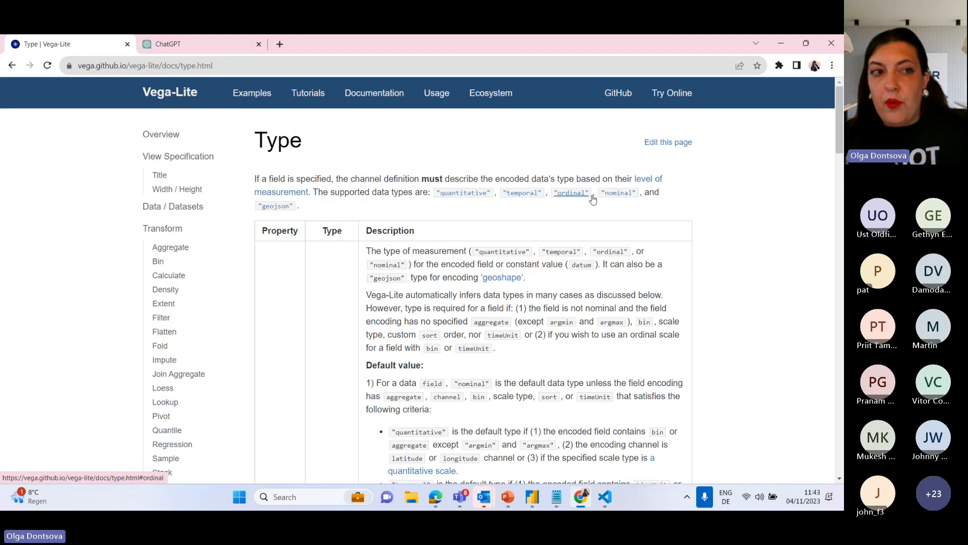
left_click(12, 65)
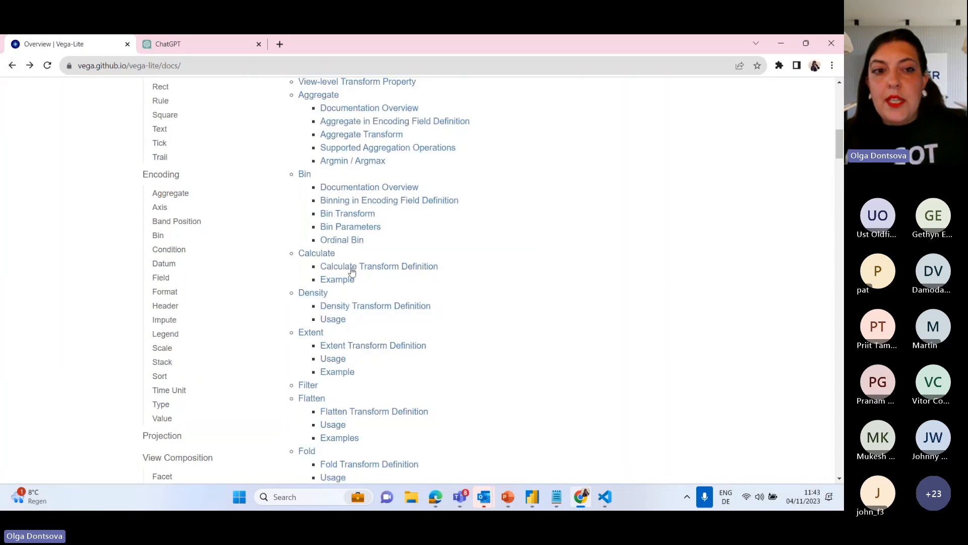
Look through the documentation overview's list of mark, encoding, view composition, parameter and config topics at a smaller page zoom.
key("ctrl+minus")
key("ctrl+minus")
key("ctrl+minus")
scroll(544, 241, "up", 3)
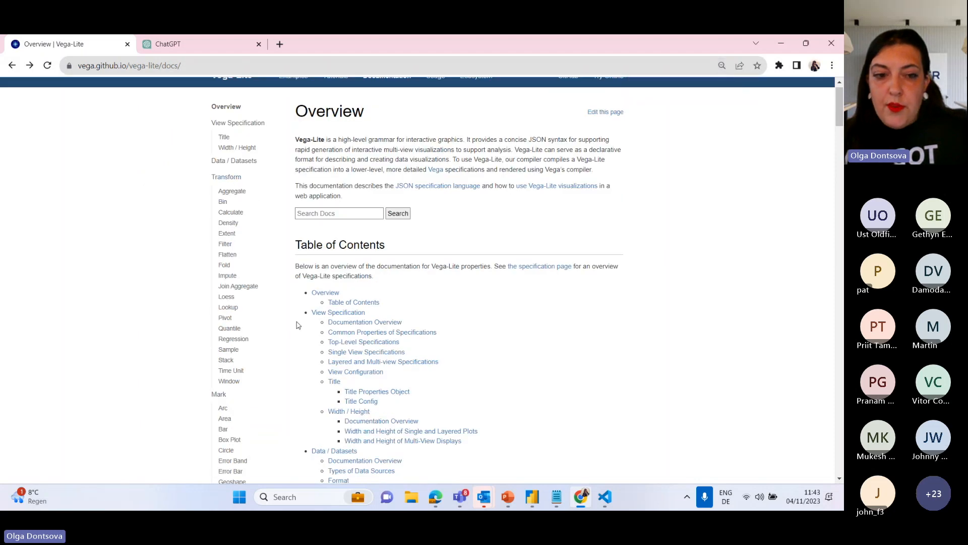
scroll(298, 325, "down", 5)
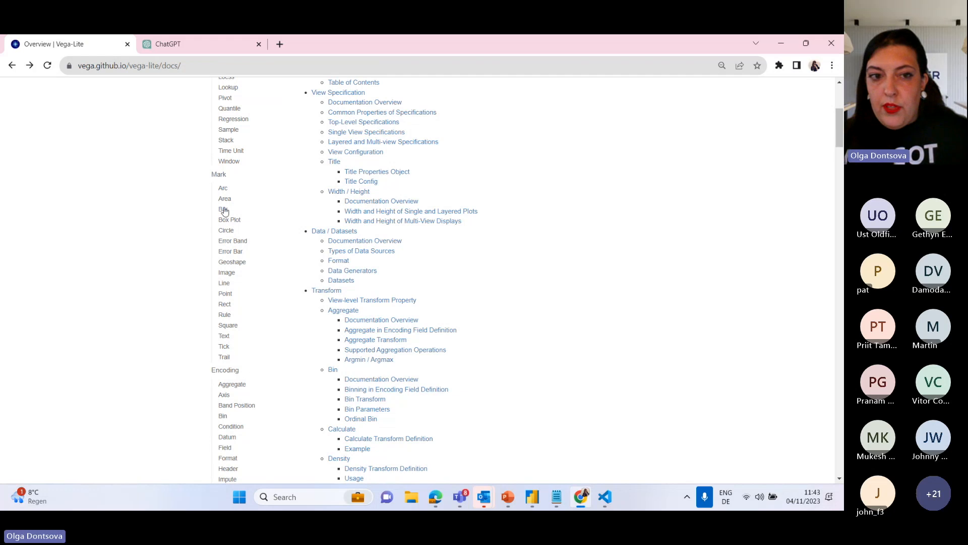
scroll(232, 318, "down", 4)
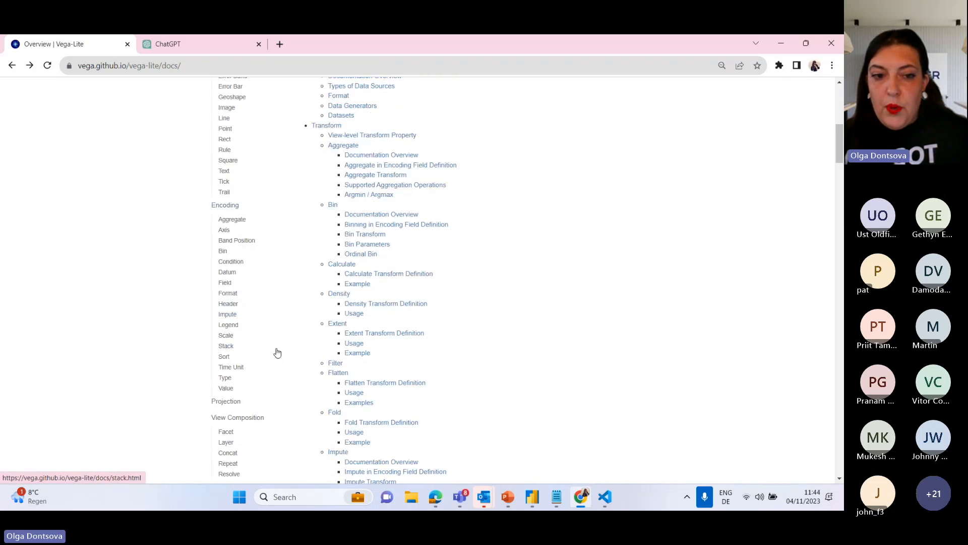
scroll(277, 355, "down", 3)
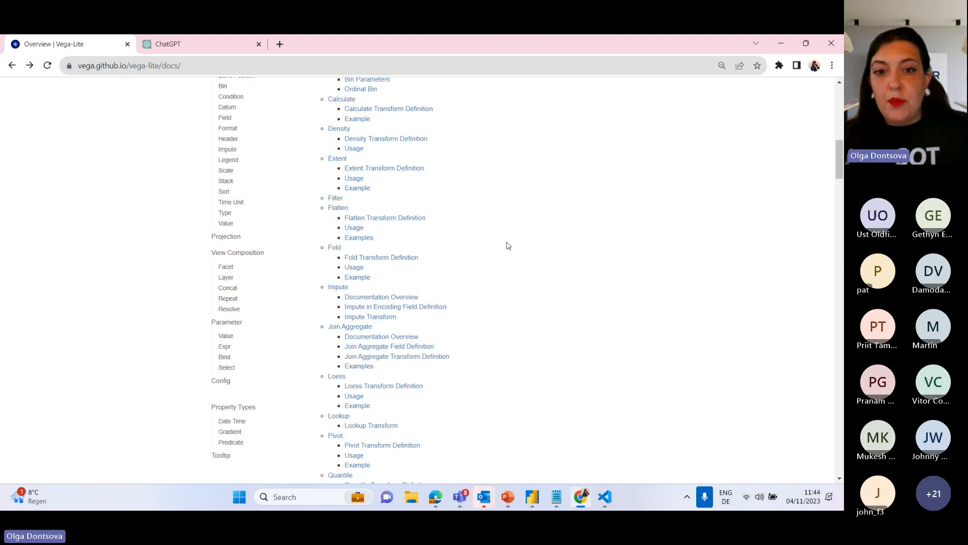
Switch back to Power BI Desktop and add an empty "y" object after the x encoding, separated by a comma.
left_click(781, 44)
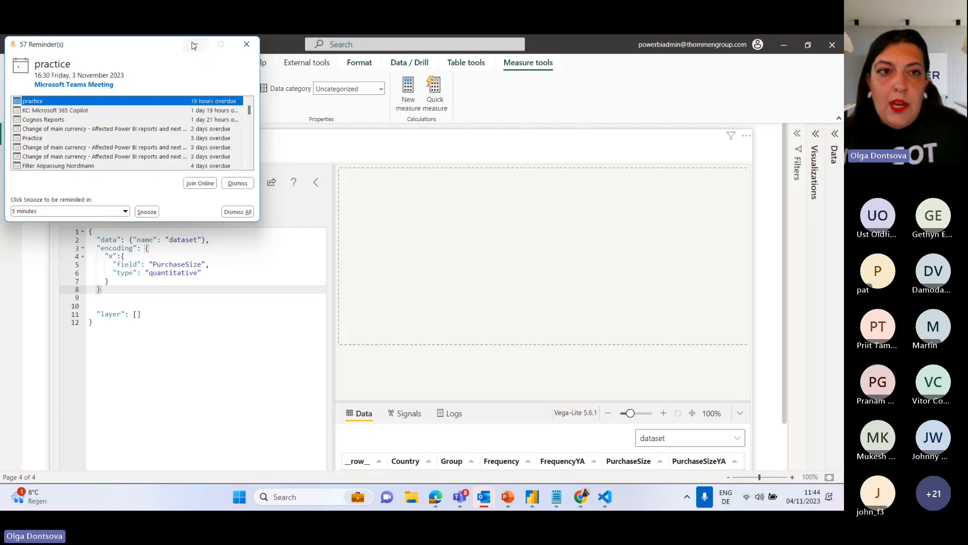
left_click(123, 291)
left_click(121, 282)
type(",")
key("Return")
key("Return")
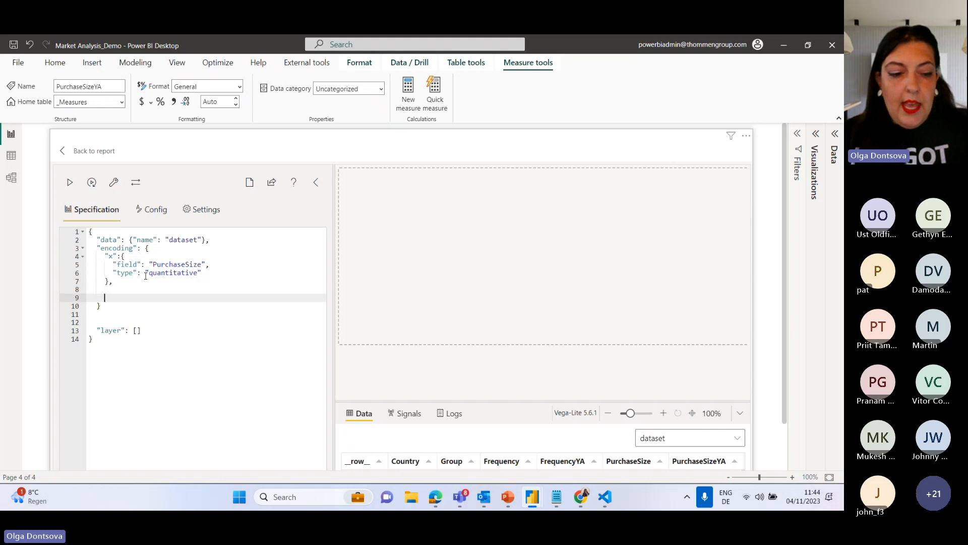
type("\"\"")
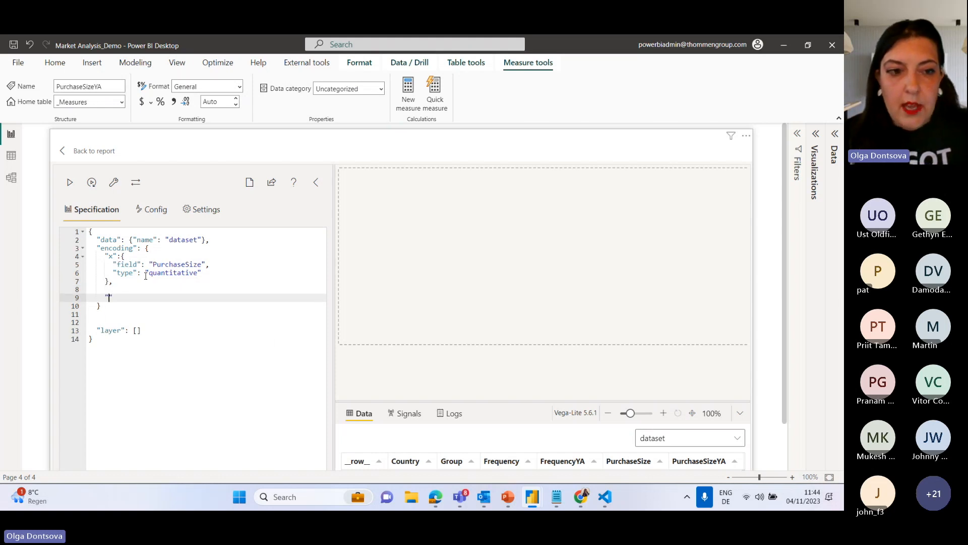
type("y\":")
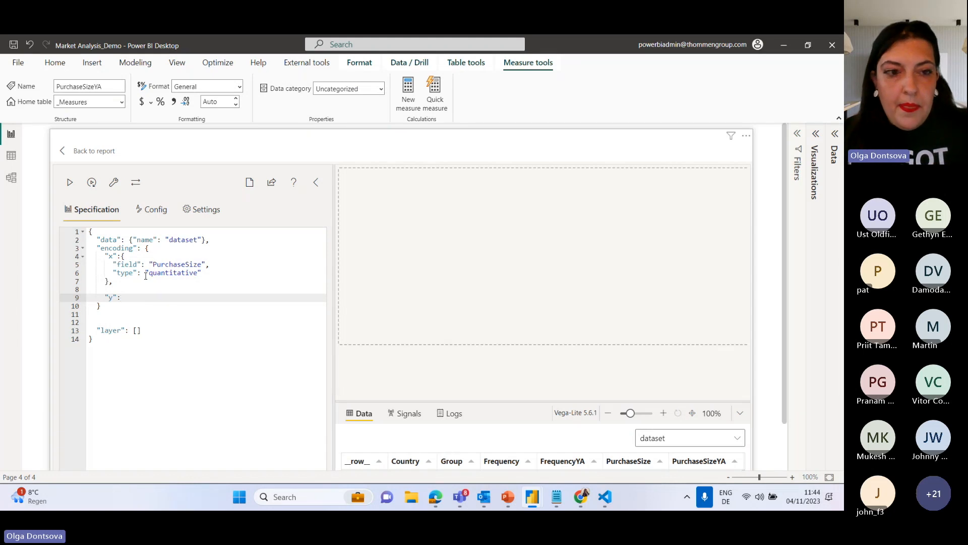
type("{")
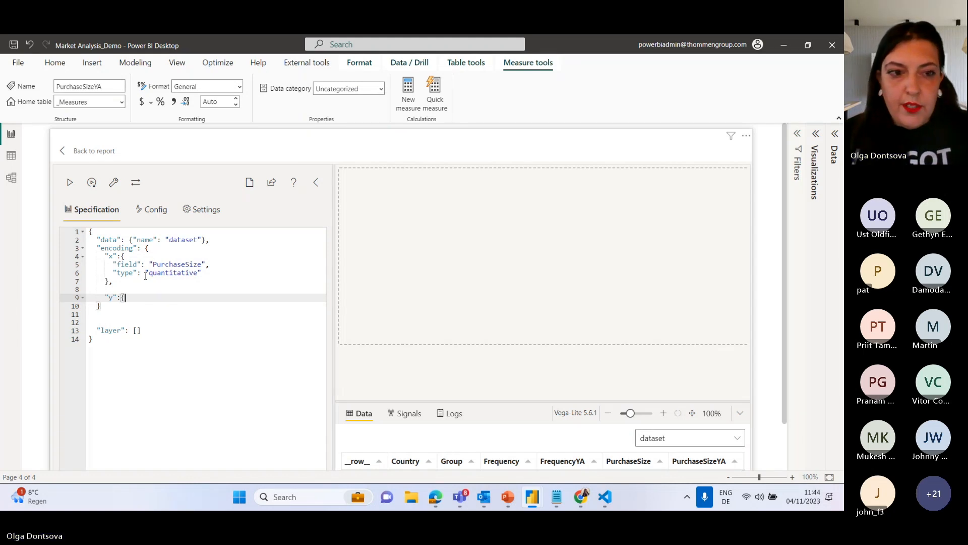
key("Return")
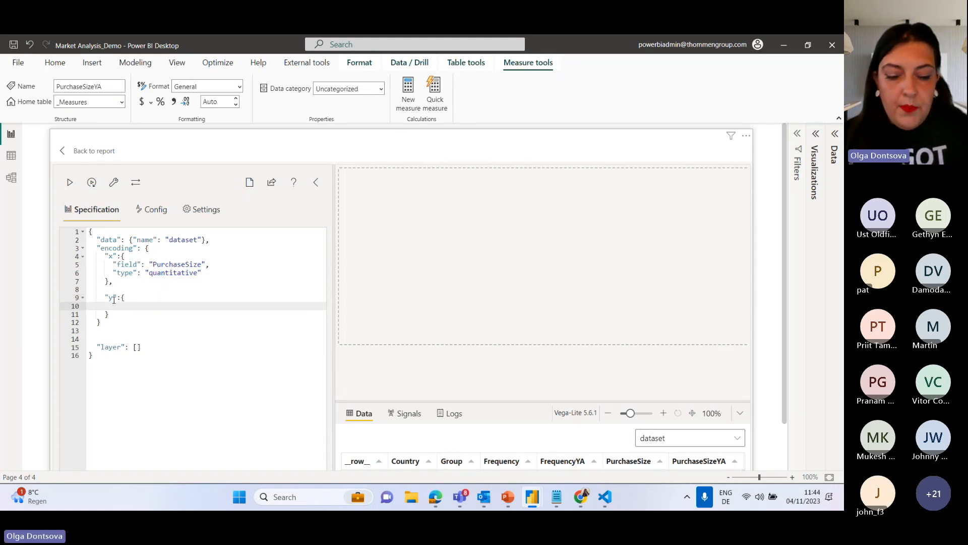
Add a "field" property to the y encoding and set it to the "Country" column.
type("\"field\"")
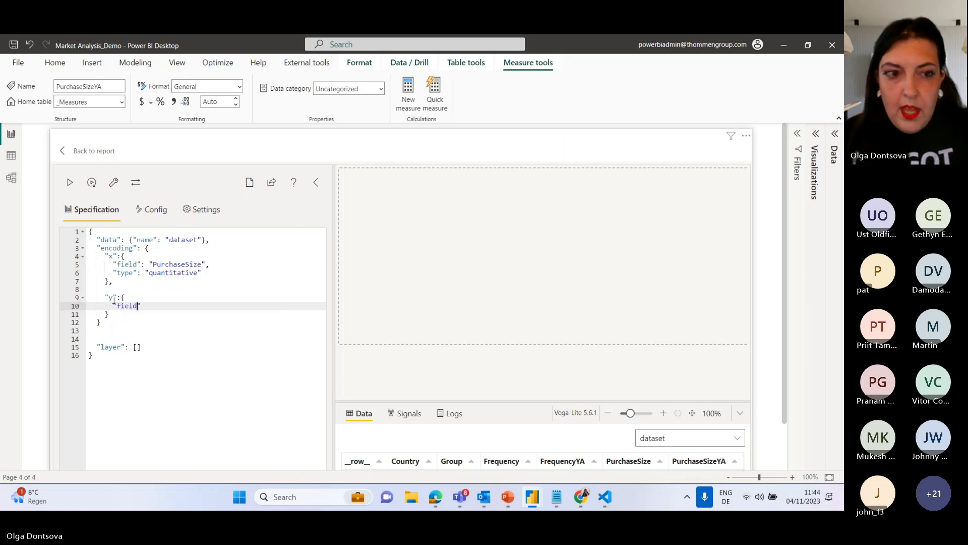
type(":\"")
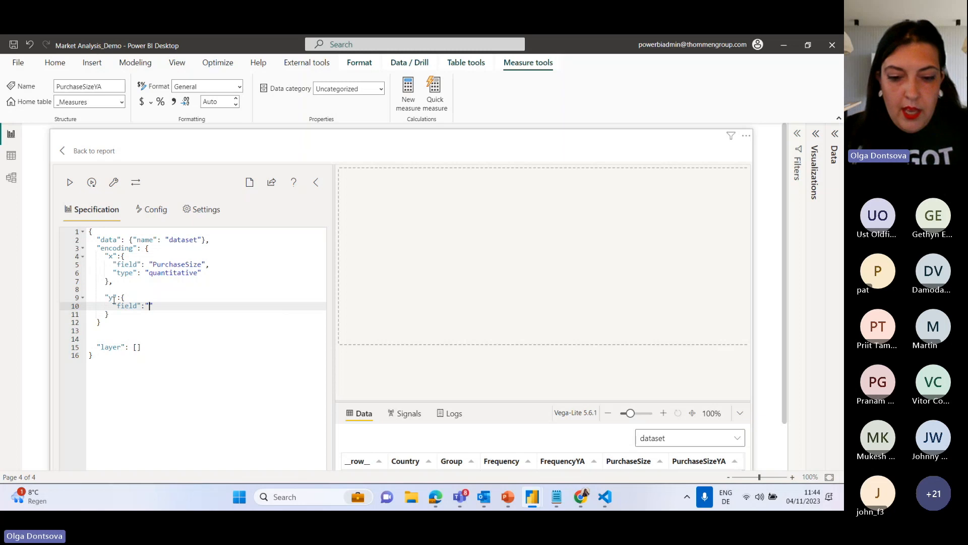
type("Countr")
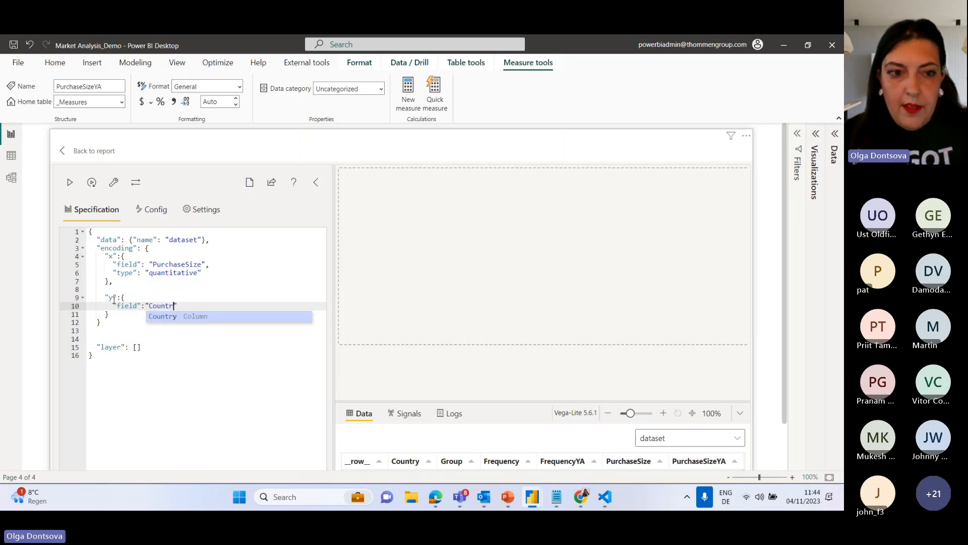
type("y\"")
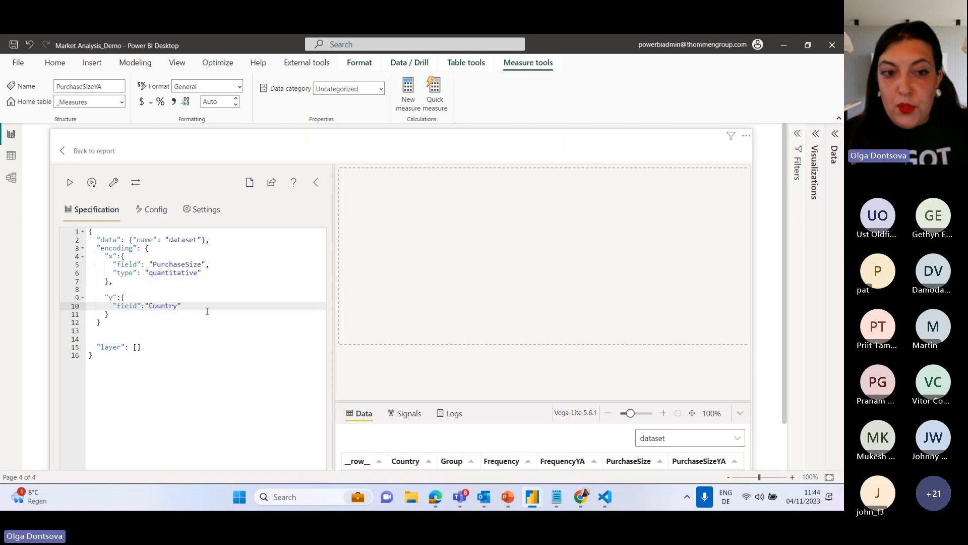
type(",")
Add a "type" property set to "nominal" below the y encoding's field, separated by a comma.
key("Return")
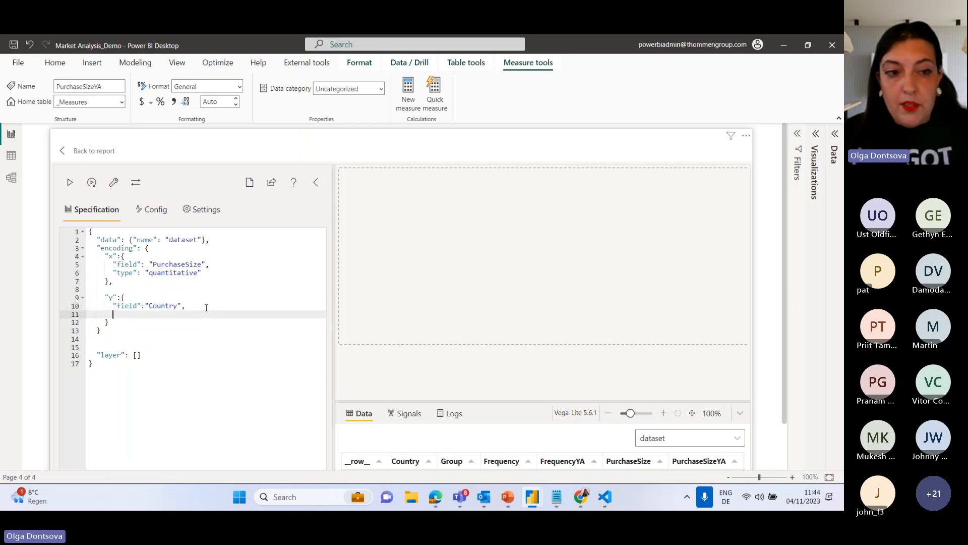
type("\"\"type")
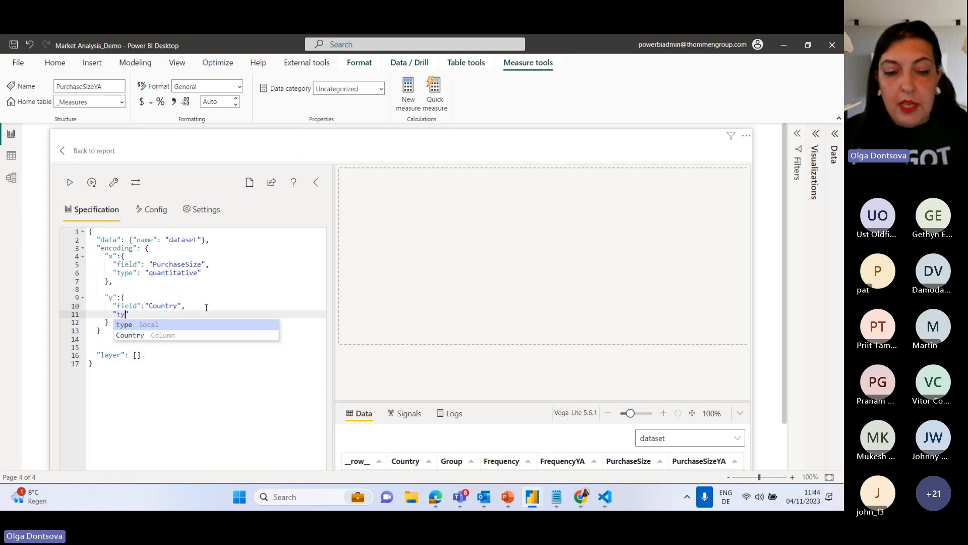
type(":")
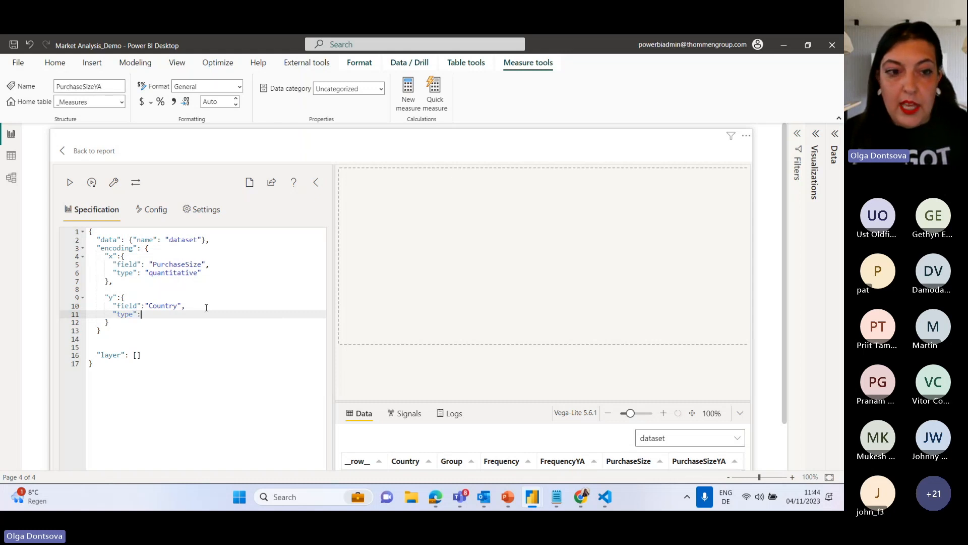
type("\"nomina")
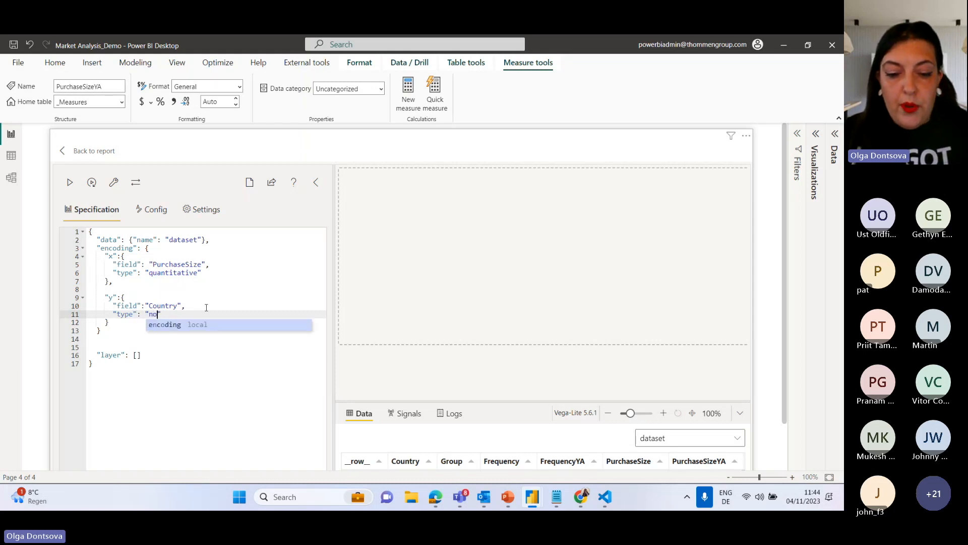
type("l")
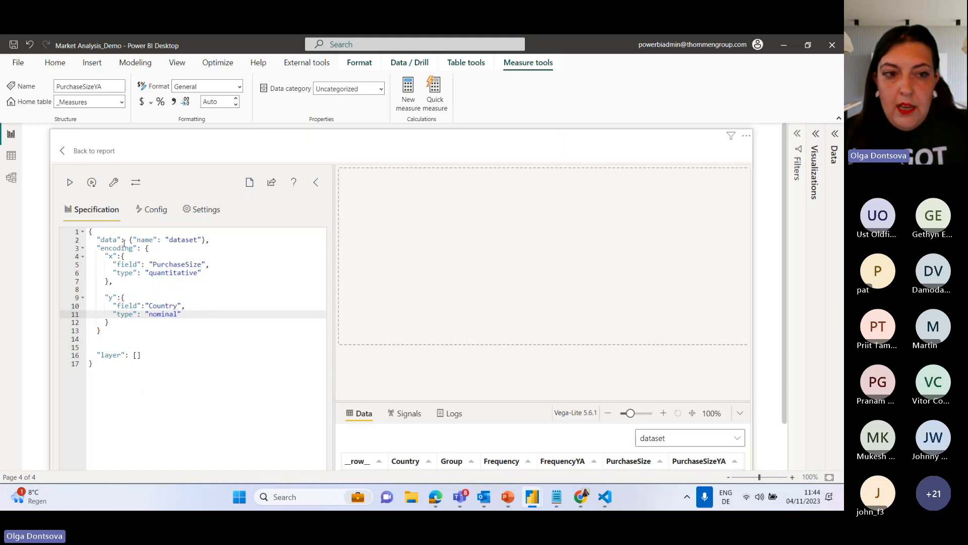
Check the matching braces of the encoding blocks, add a comma after the encoding object's closing brace and apply the specification.
left_click(150, 248)
left_click(124, 256)
left_click(112, 281)
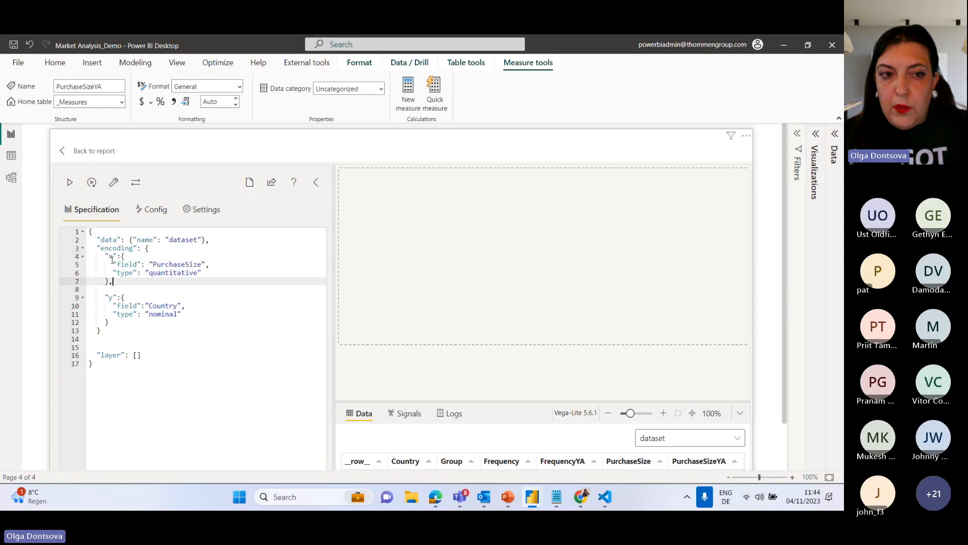
left_click(126, 298)
left_click(108, 323)
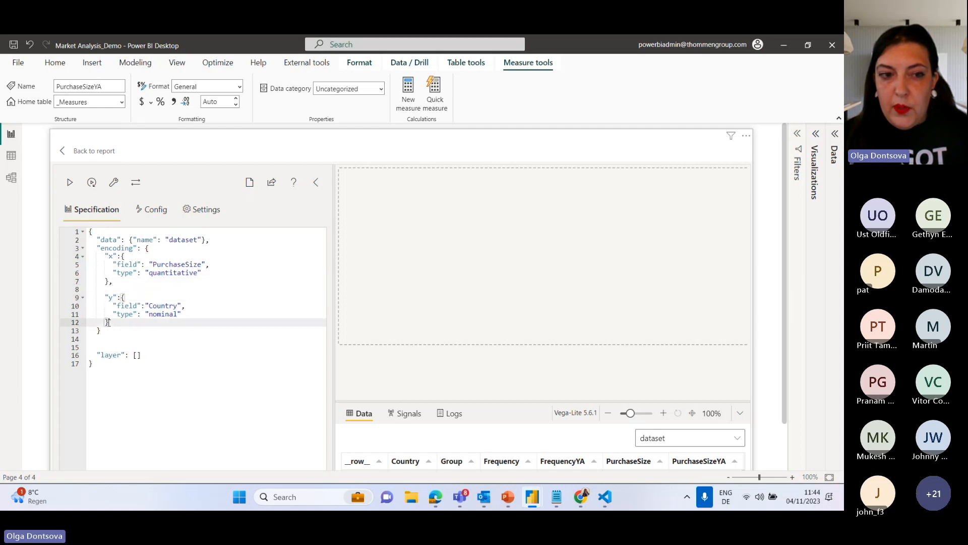
left_click(101, 331)
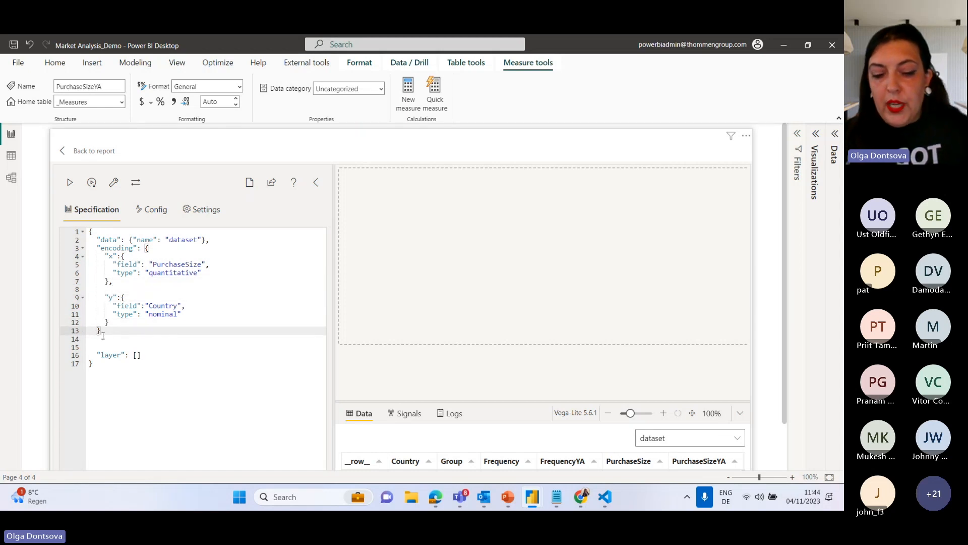
type(",")
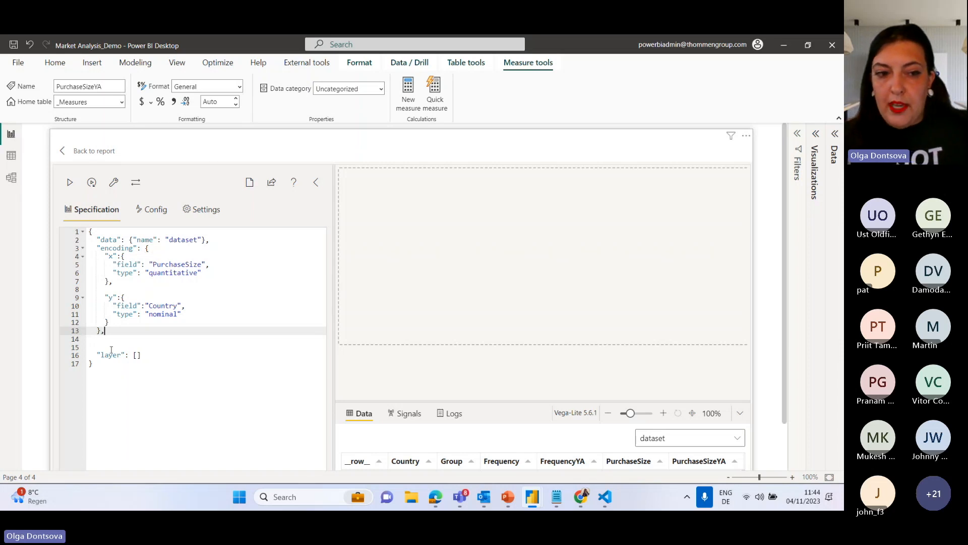
left_click(74, 188)
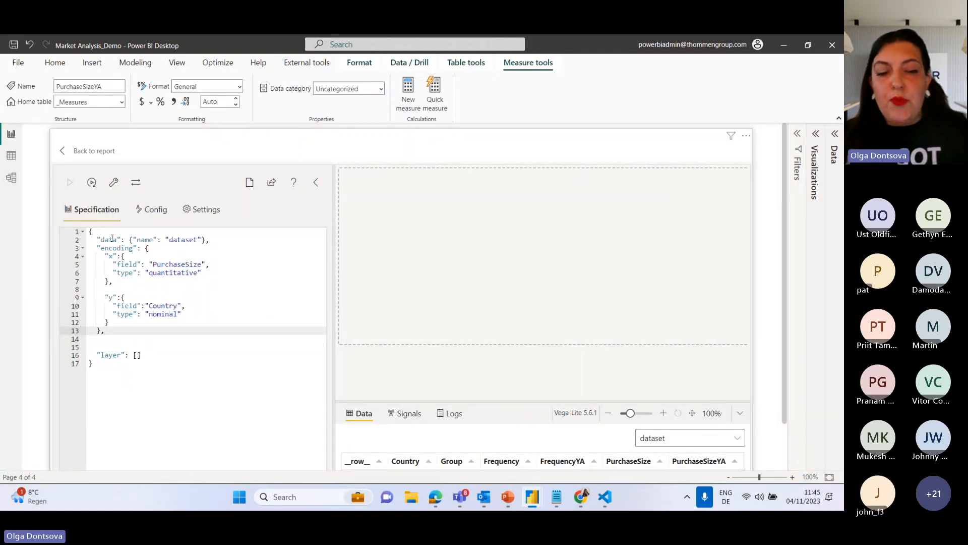
Remove the comma after the encoding object and run Repair and Format JSON on the specification.
left_click(591, 189)
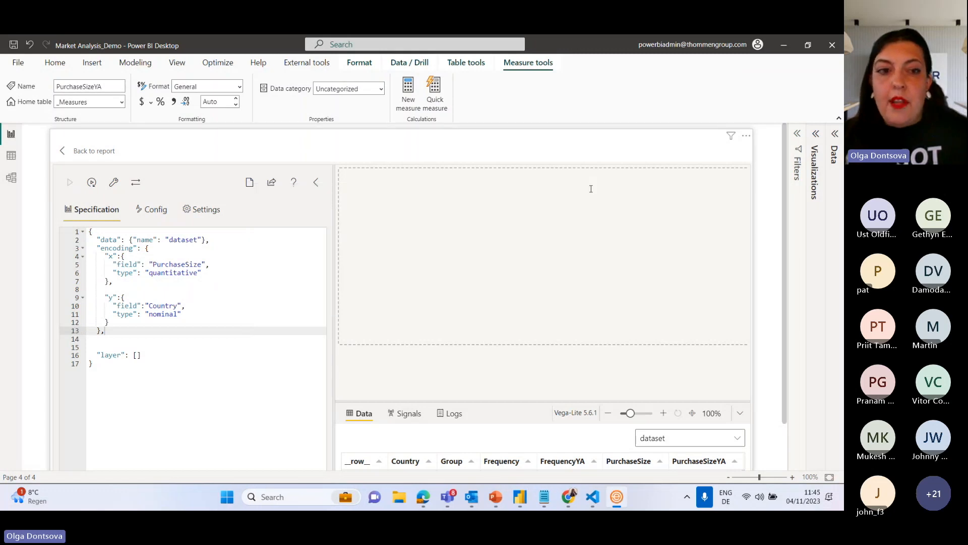
key("BackSpace")
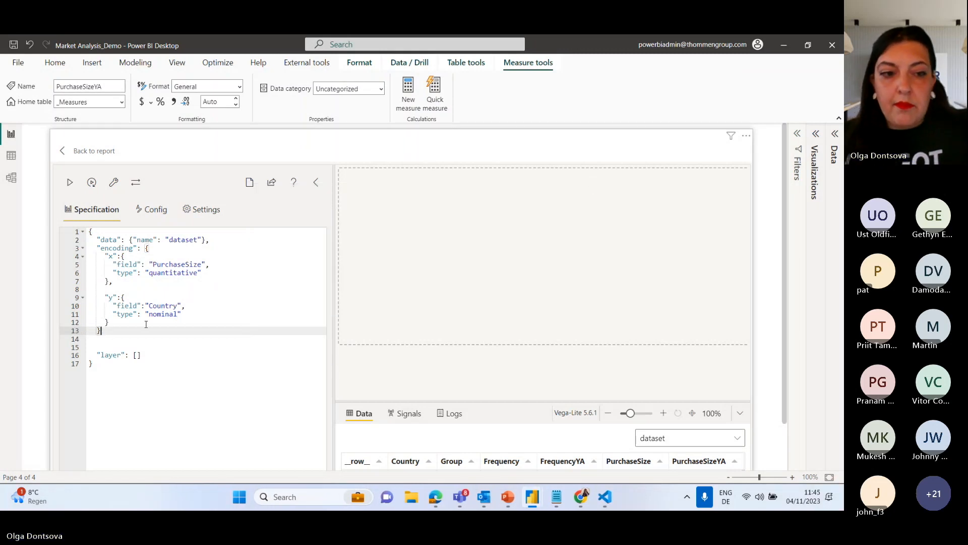
left_click(112, 186)
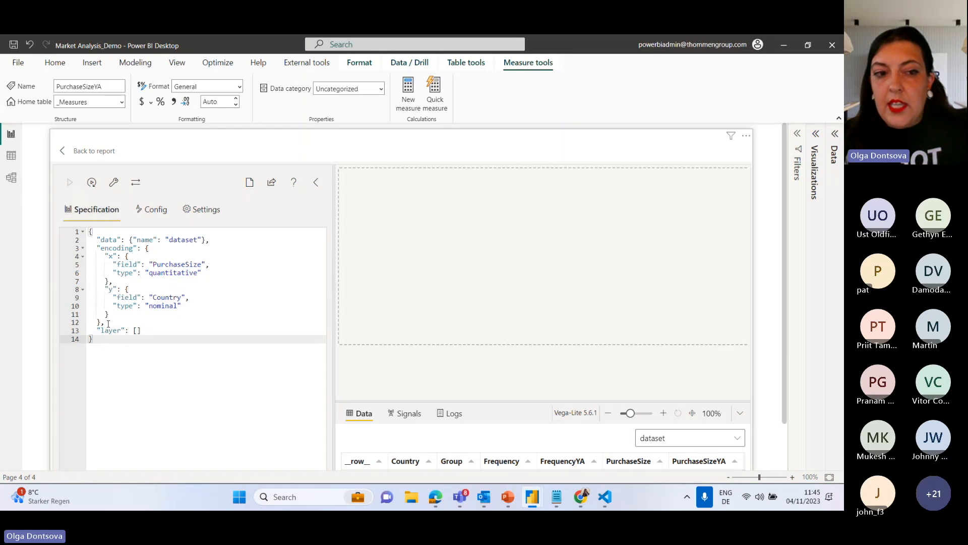
left_click_drag(104, 322, 103, 324)
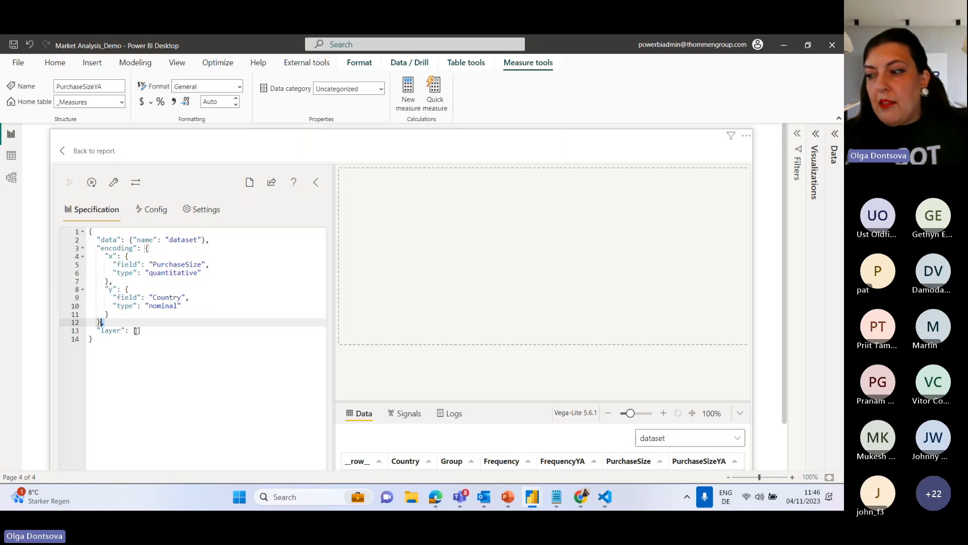
type(",")
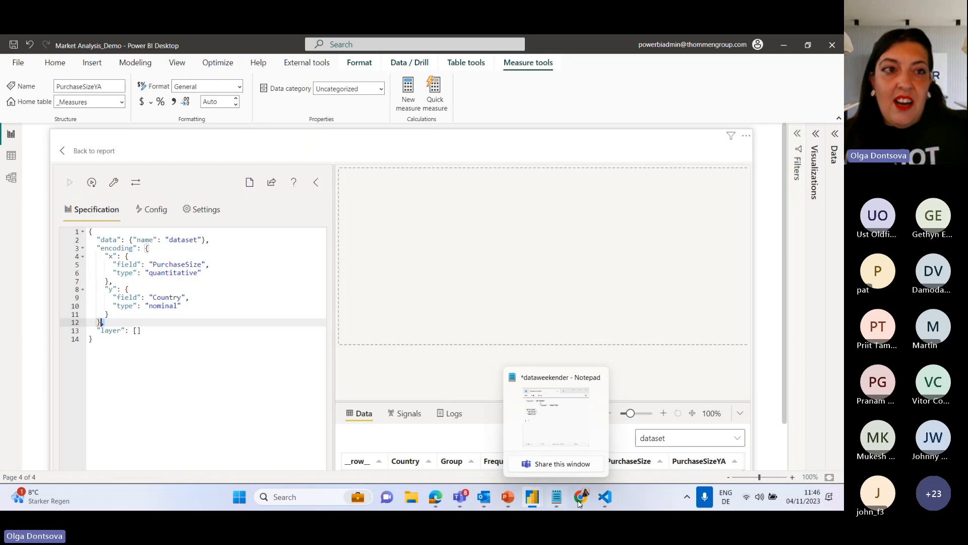
left_click(604, 497)
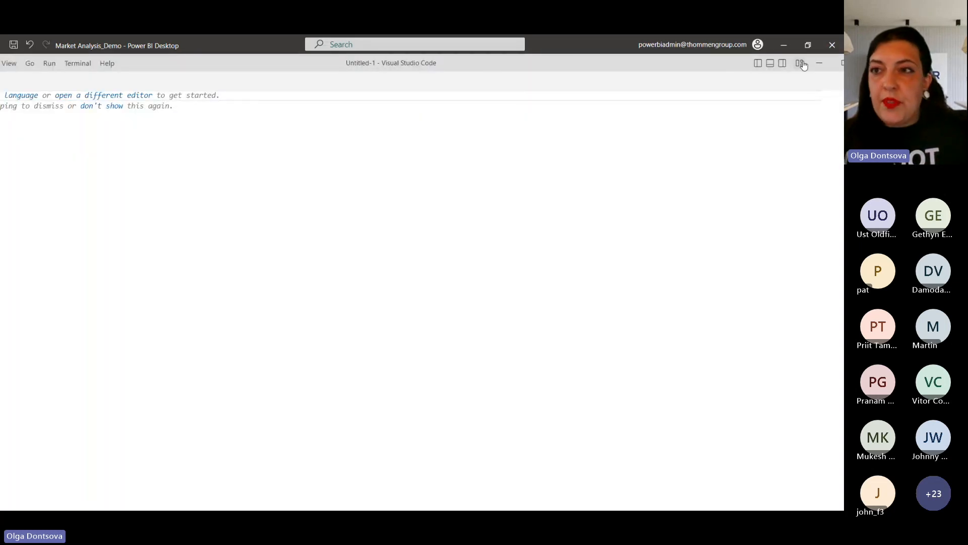
left_click(820, 62)
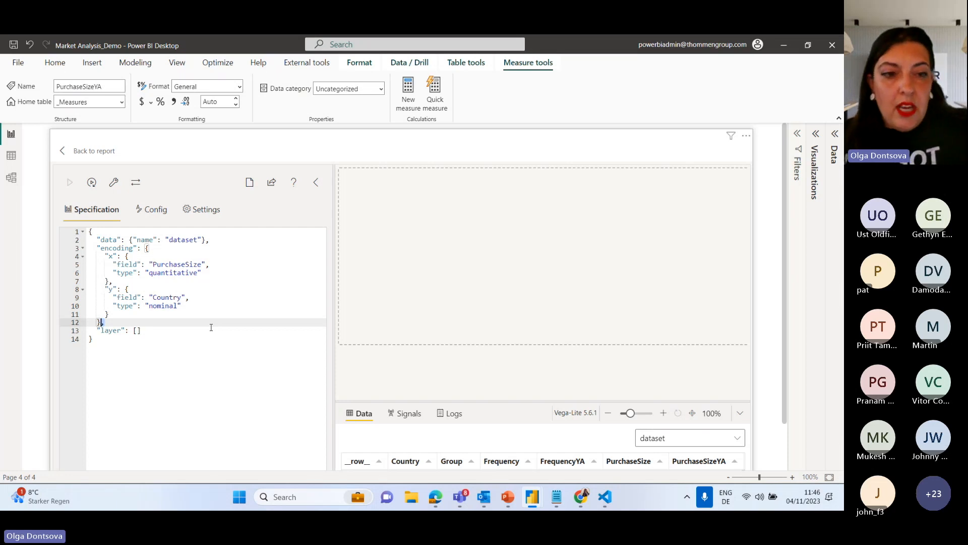
Separate the encoding object from "layer" with a comma and expand the layer array's brackets over several blank lines.
type(",")
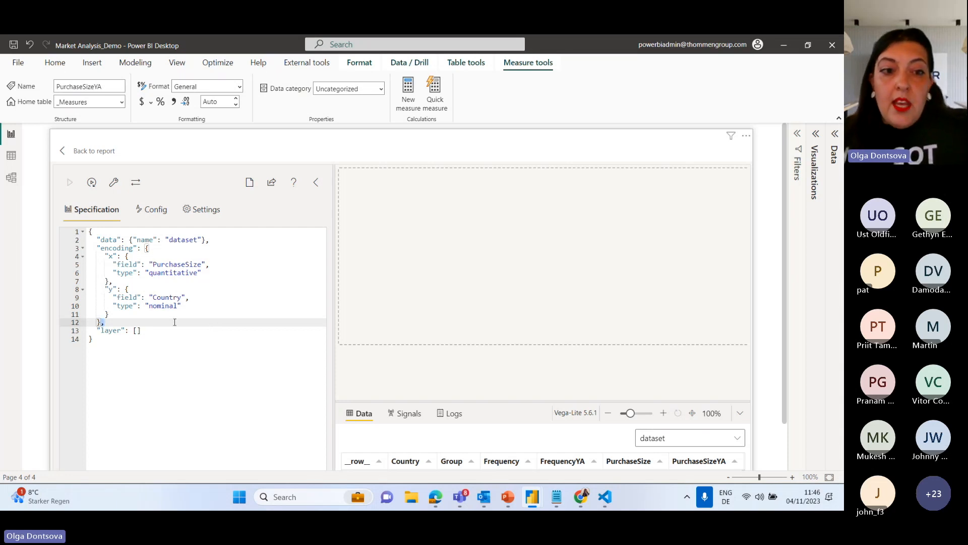
left_click(136, 331)
key("Return")
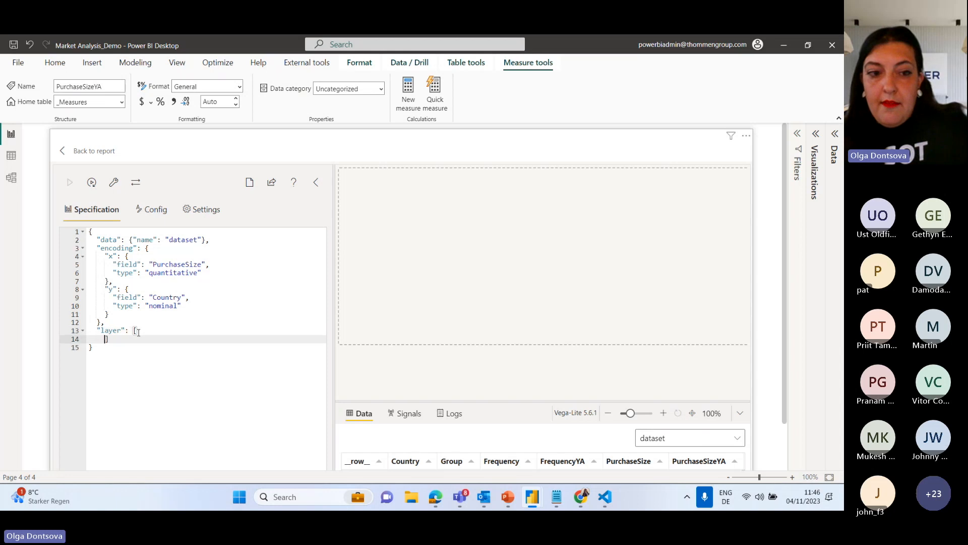
key("Return")
key("Return")
key("Return")
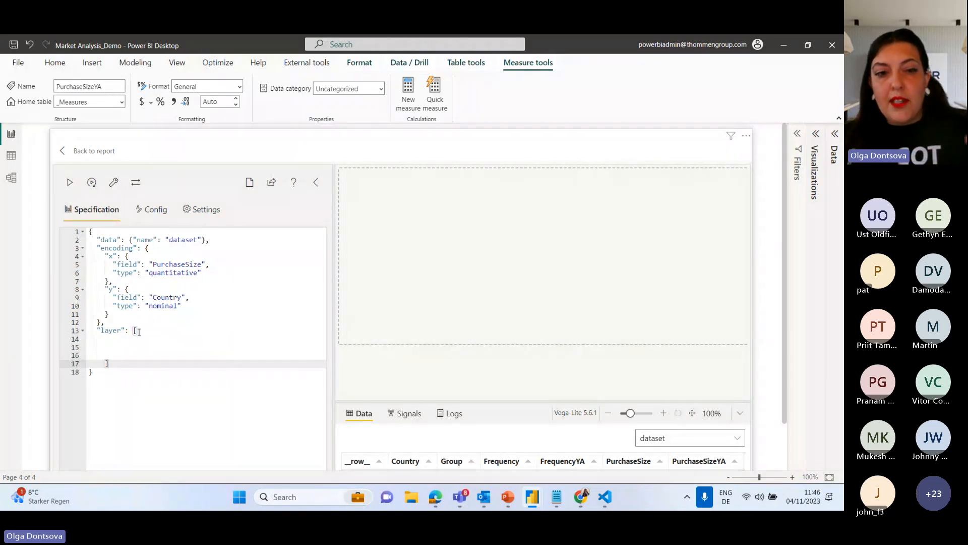
left_click(116, 345)
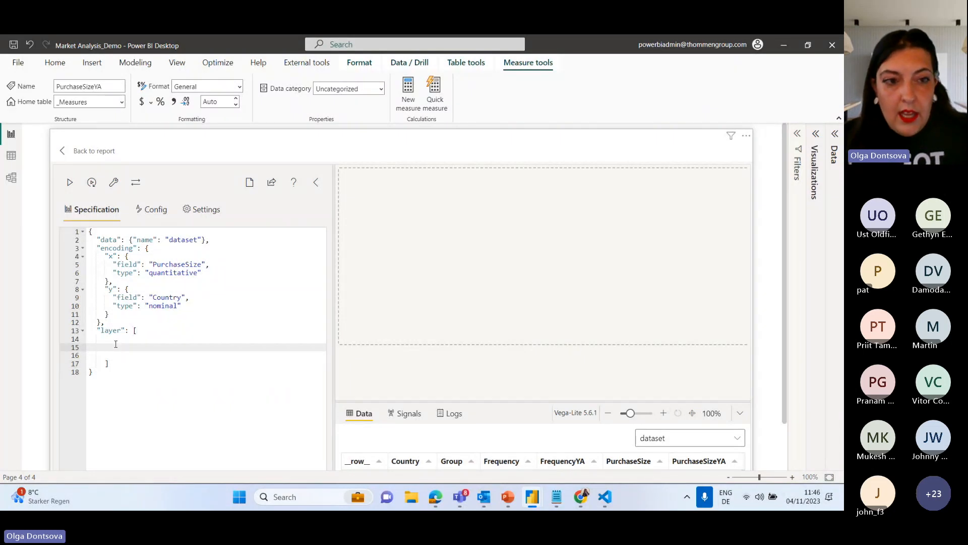
Insert an object containing an empty "mark" object into the layer array and close both braces.
left_click(126, 256)
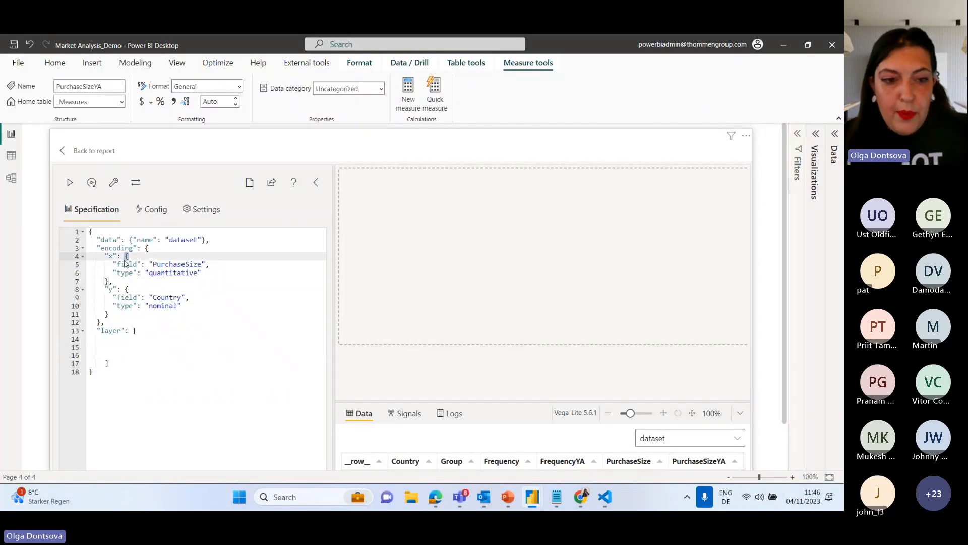
left_click(117, 345)
type("{")
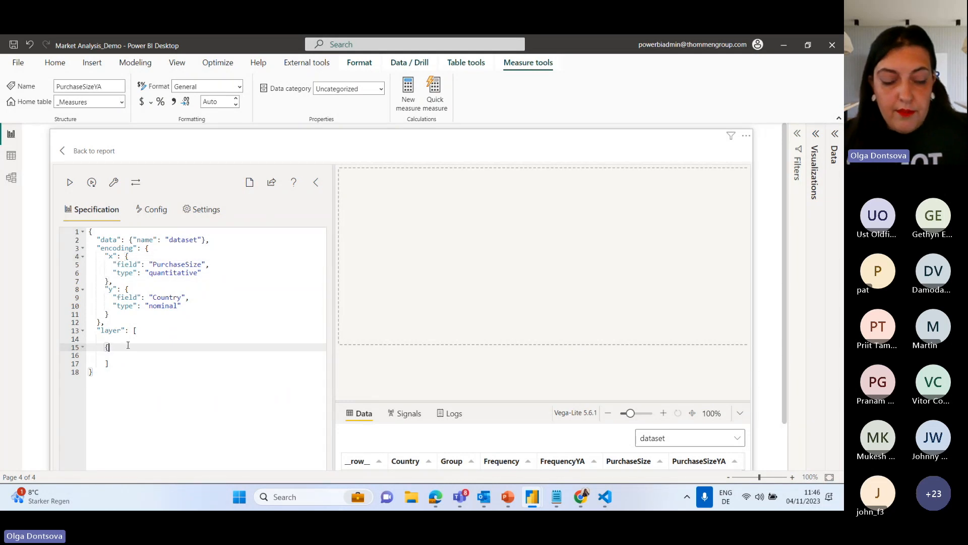
type("\"mar")
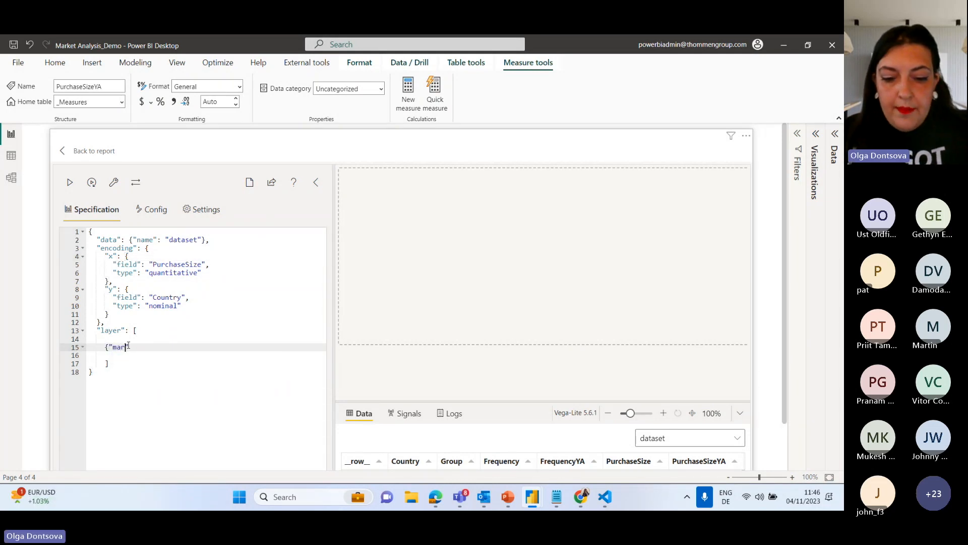
type("k\":")
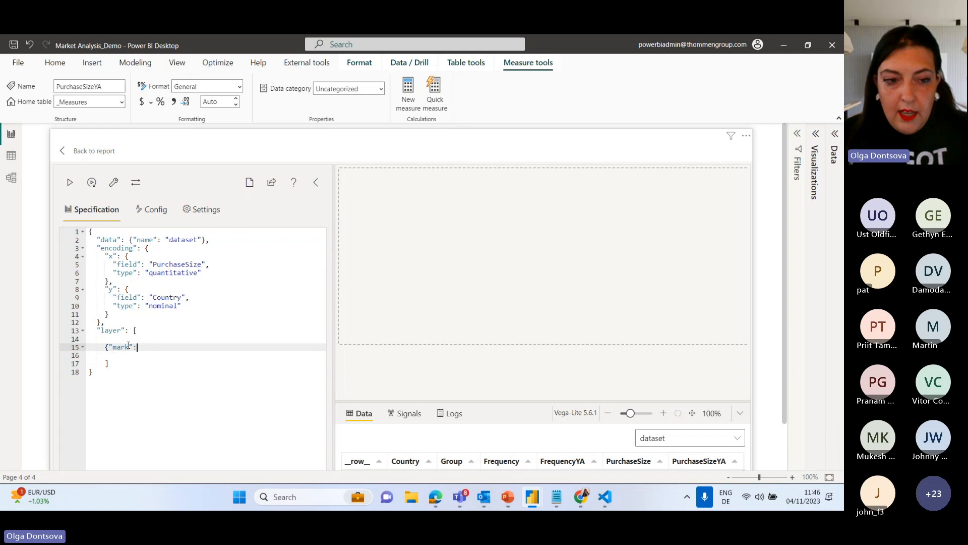
type("{")
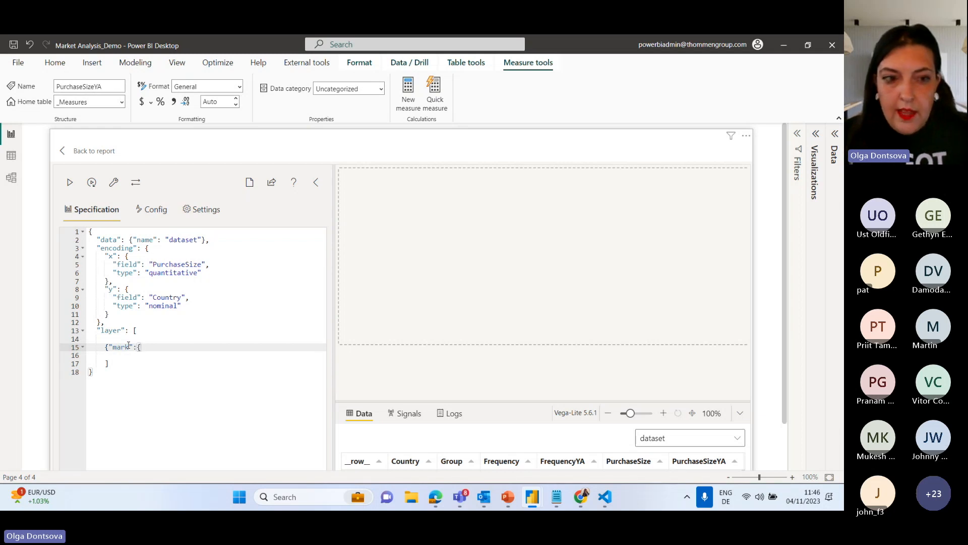
key("Return")
left_click(118, 362)
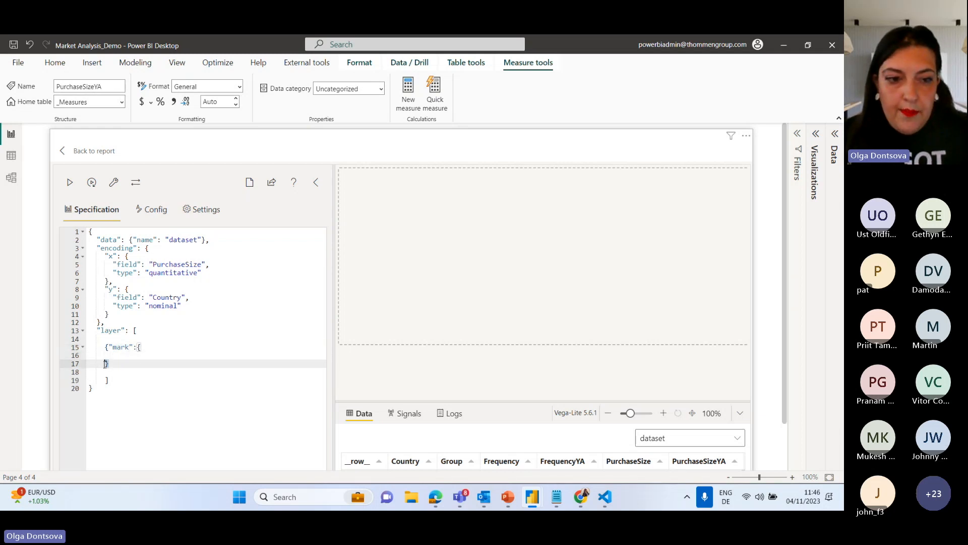
type("}")
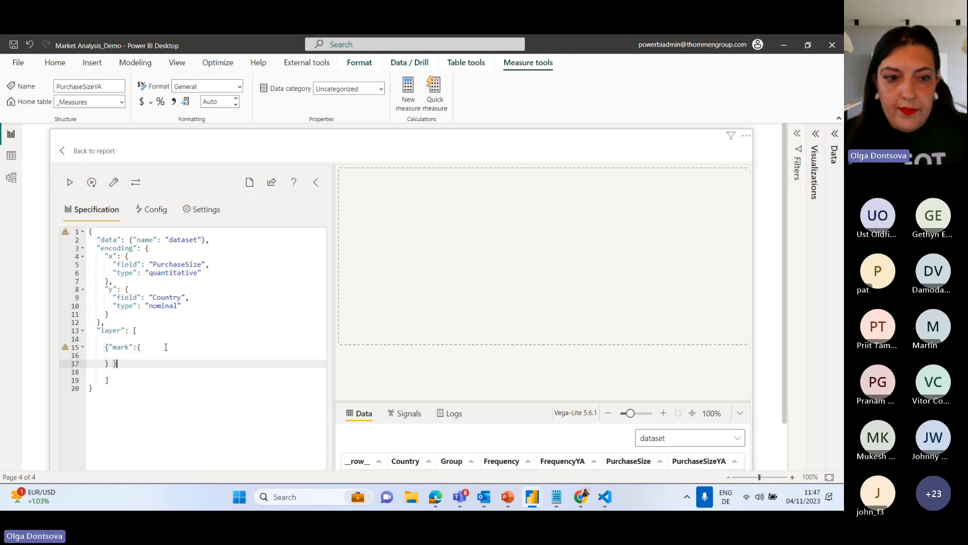
Add a "type" property set to "bar" inside the mark object and apply the specification.
left_click(163, 350)
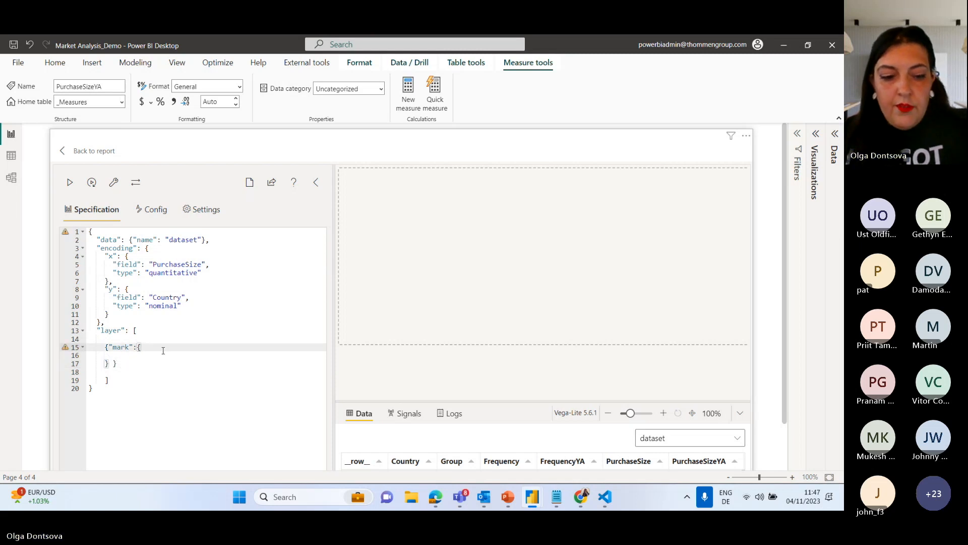
type("§")
key("BackSpace")
type("\":{\"")
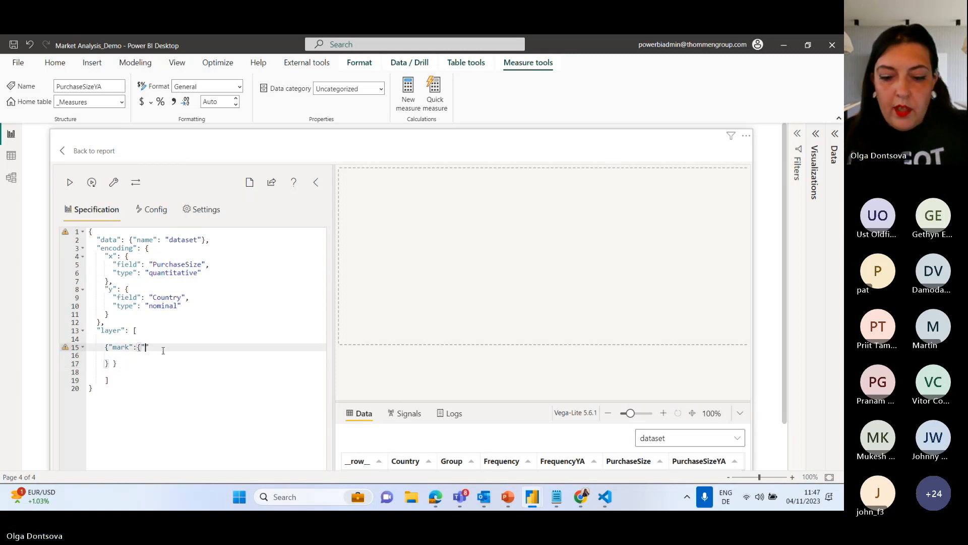
type("type")
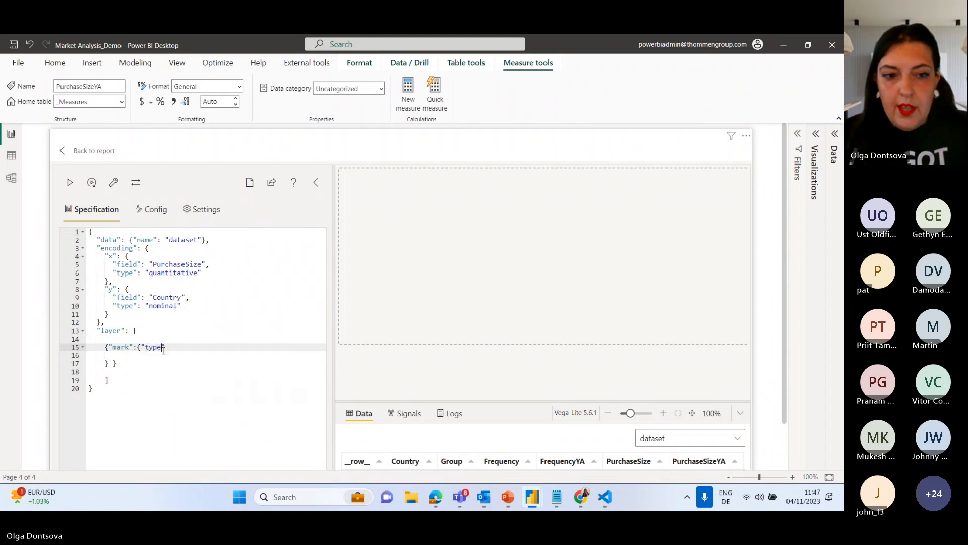
type("\": \"")
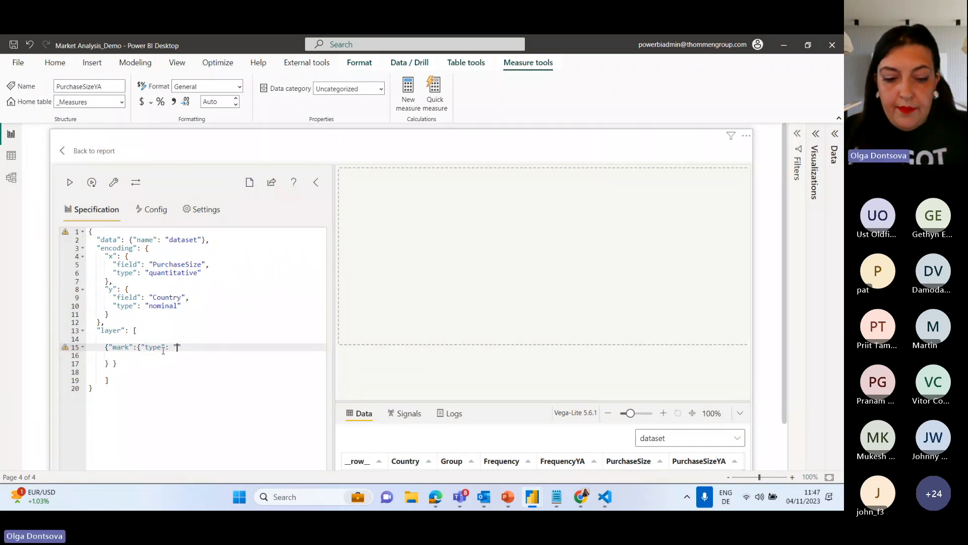
type("bar")
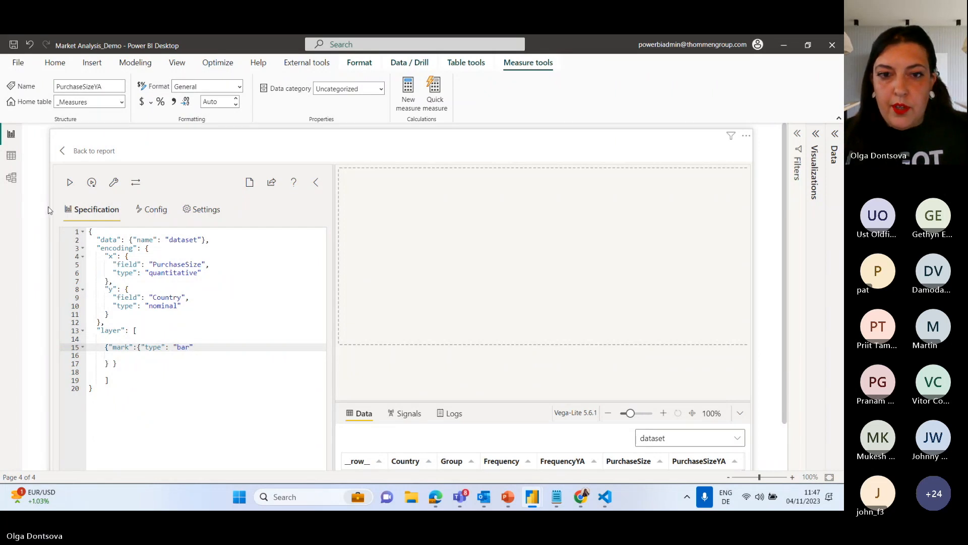
left_click(69, 182)
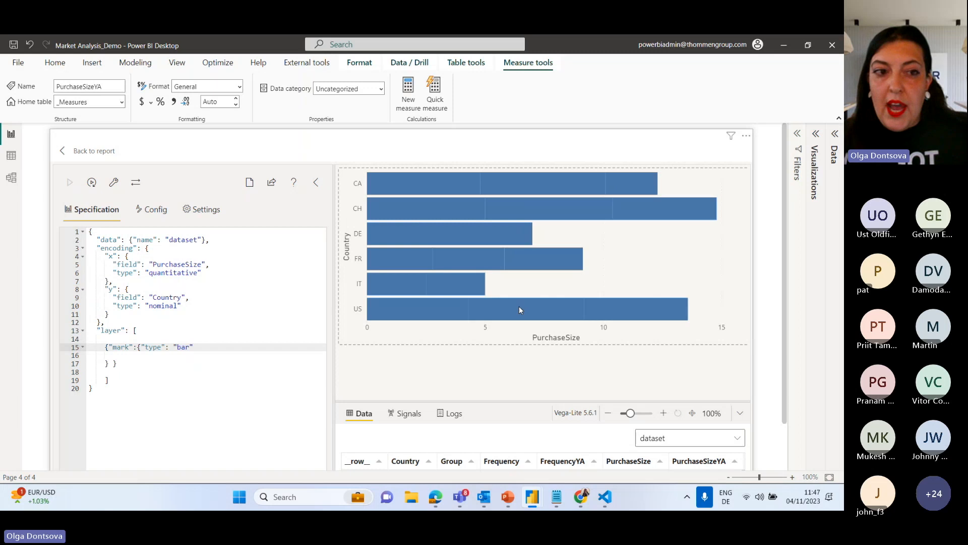
Add an "aggregate" property set to "average" below the x encoding's type and apply the specification.
left_click(209, 274)
type(",")
key("Return")
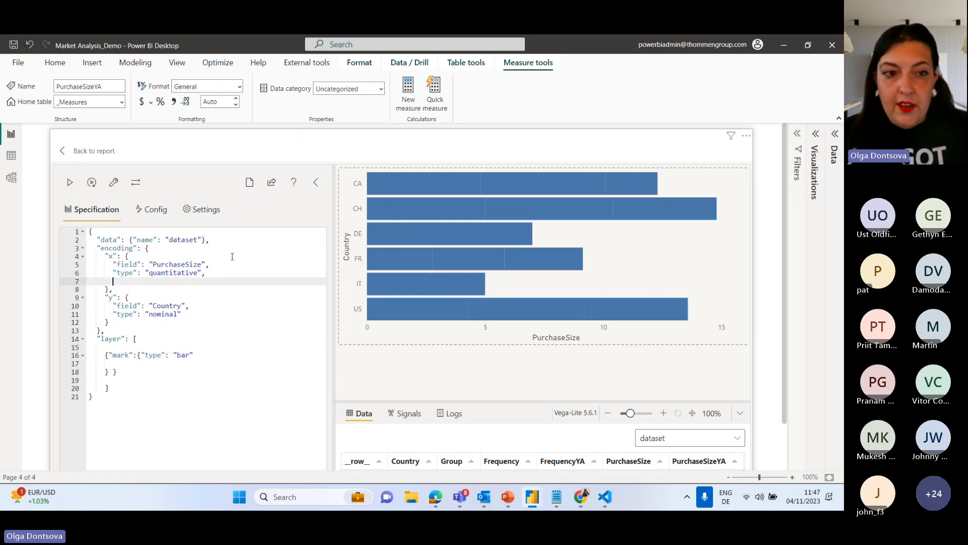
type("\"")
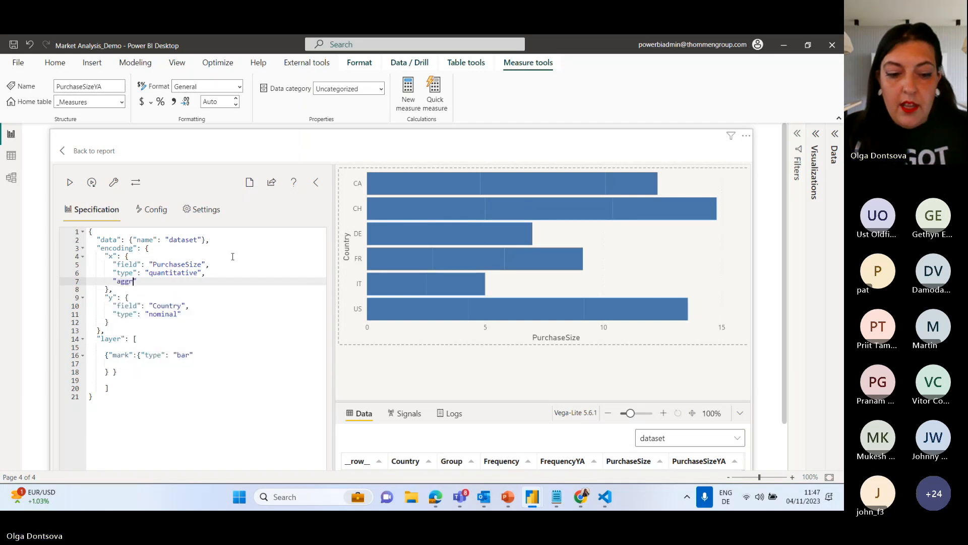
type("aggregate\": ")
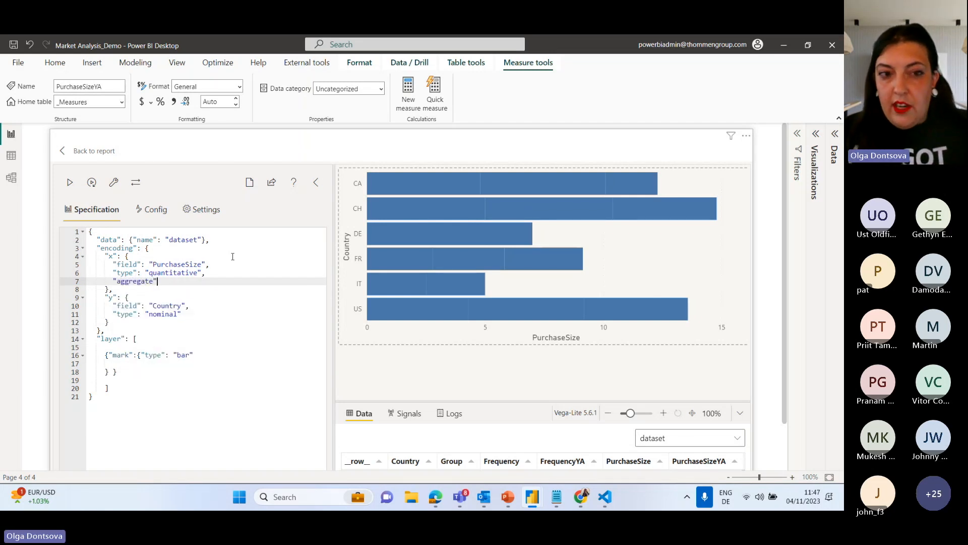
type("\"a")
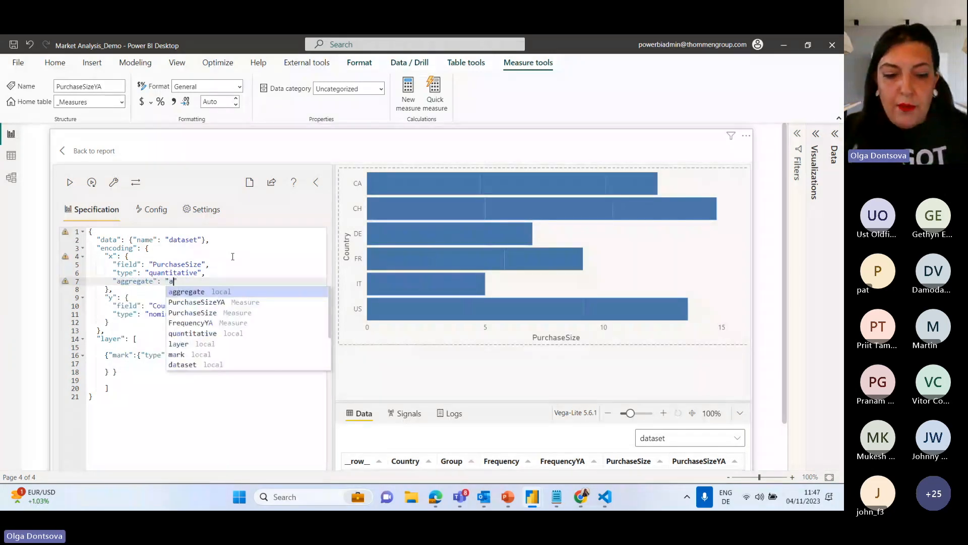
type("verage")
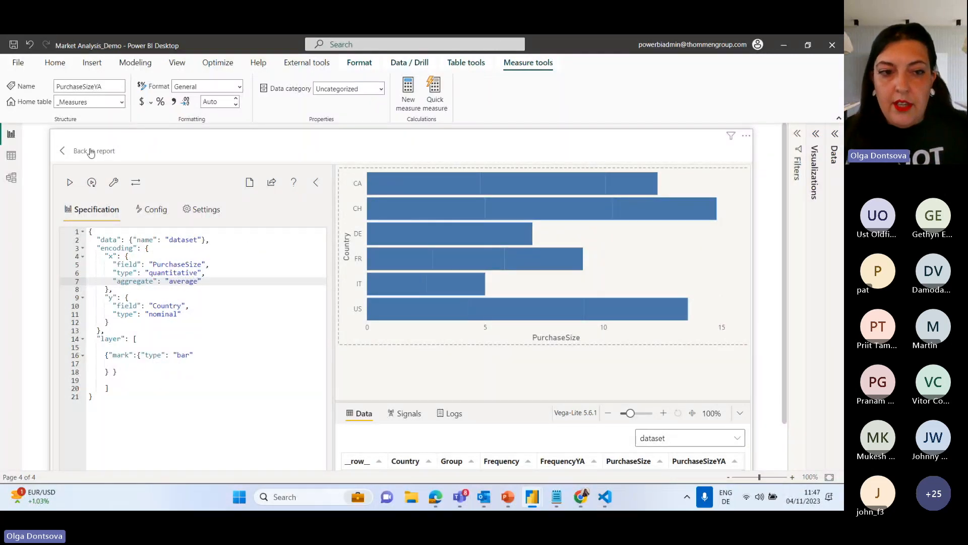
left_click(71, 183)
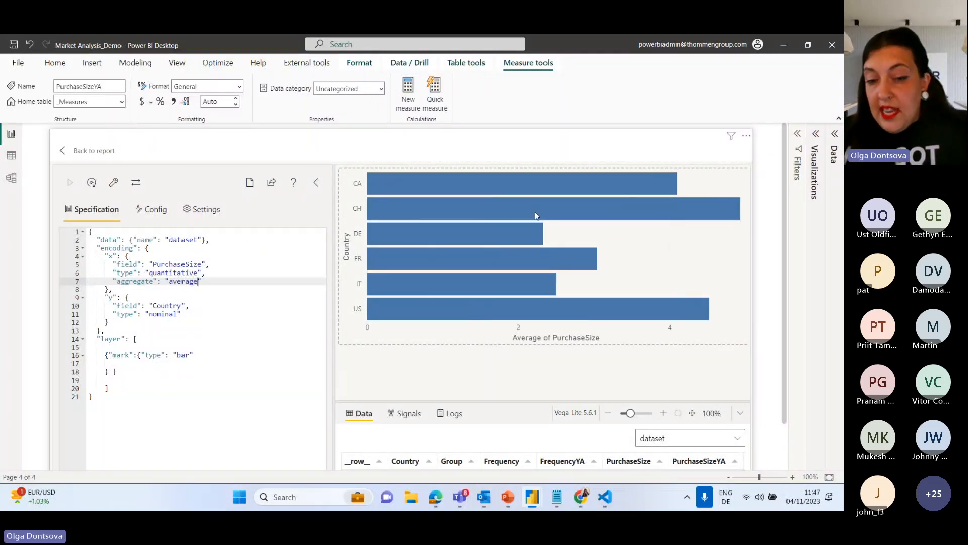
Enlarge the chart preview slightly, then add "sort": "descending" below the x encoding's aggregate and apply the specification.
left_click_drag(520, 401, 522, 414)
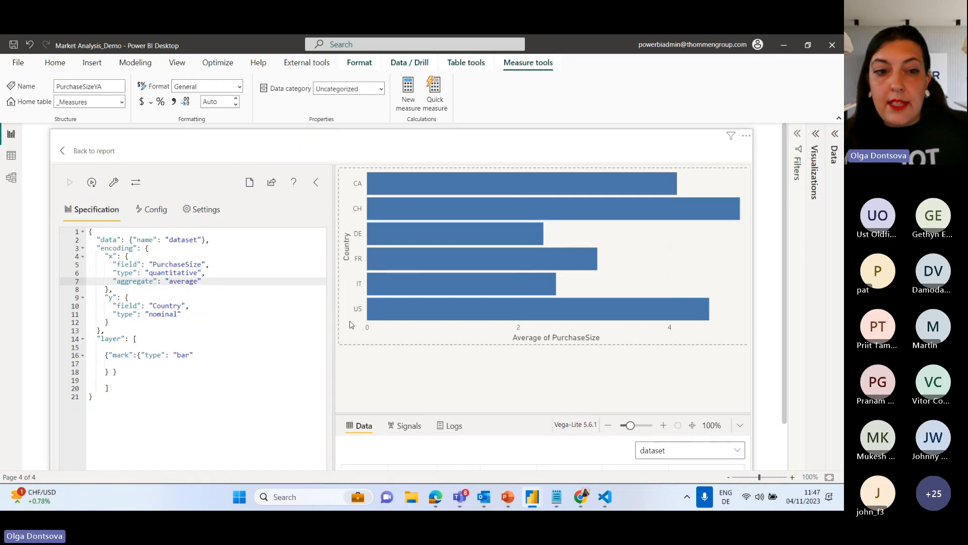
type(",")
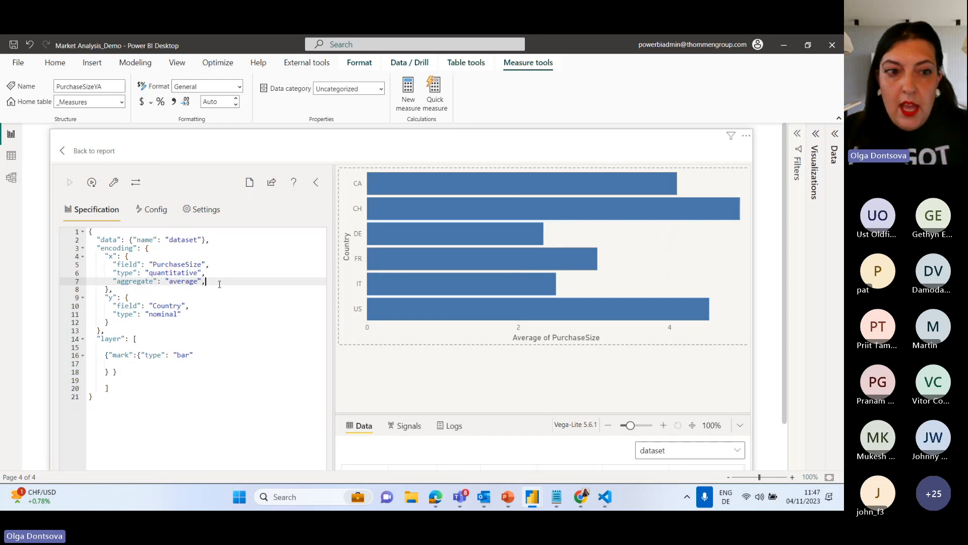
key("Return")
type("\"")
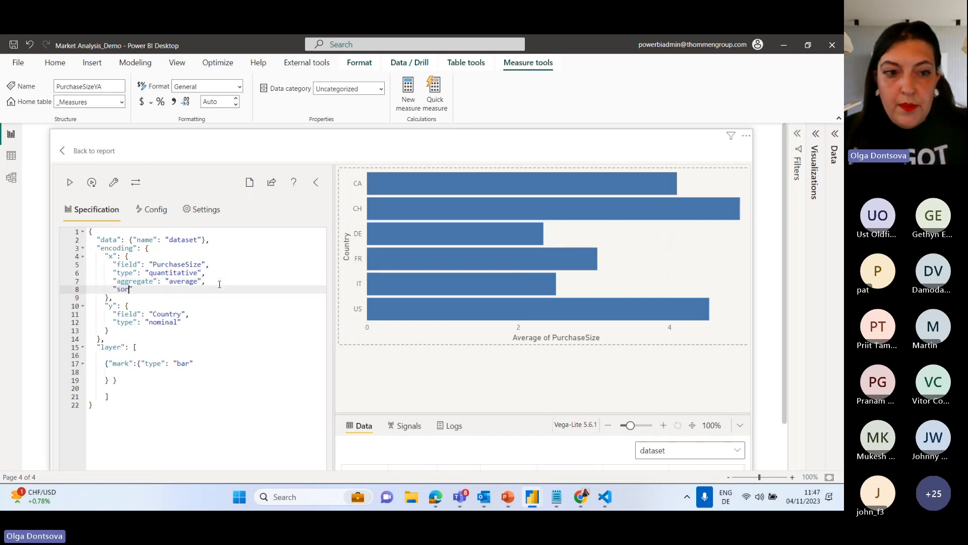
type("sort\": ")
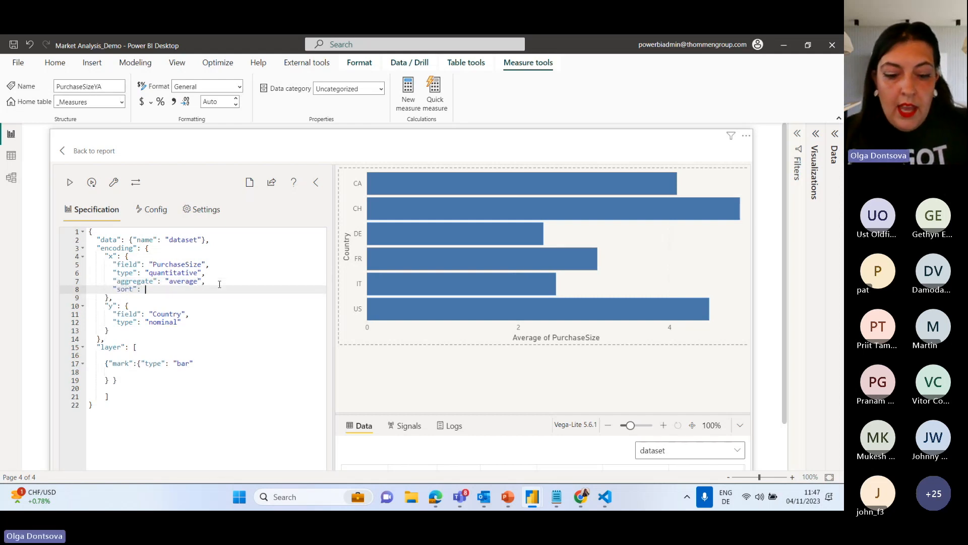
type("\"descen")
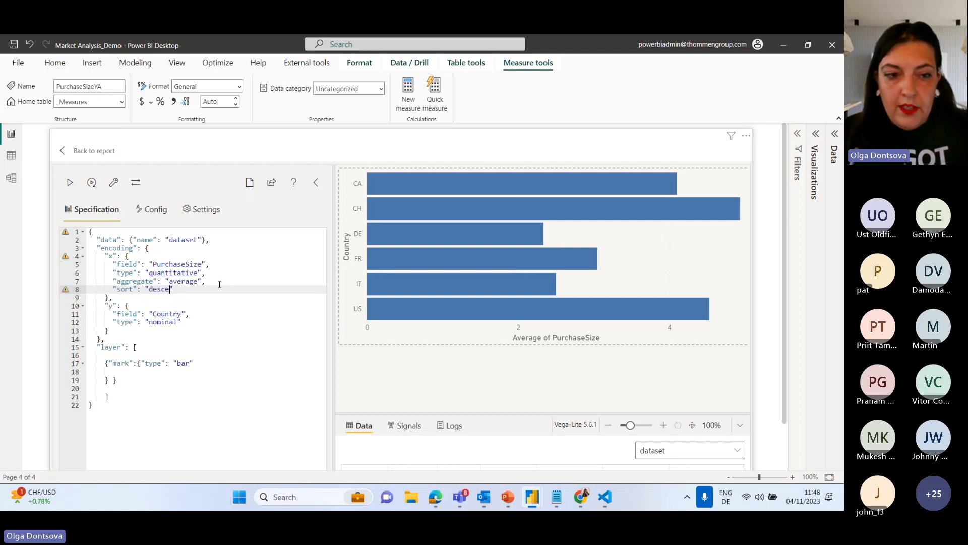
type("ding")
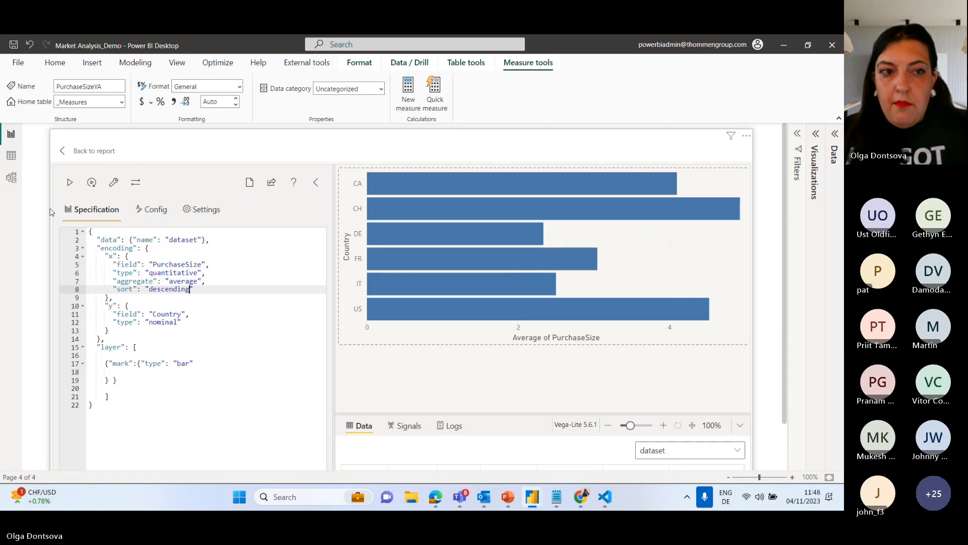
left_click(70, 183)
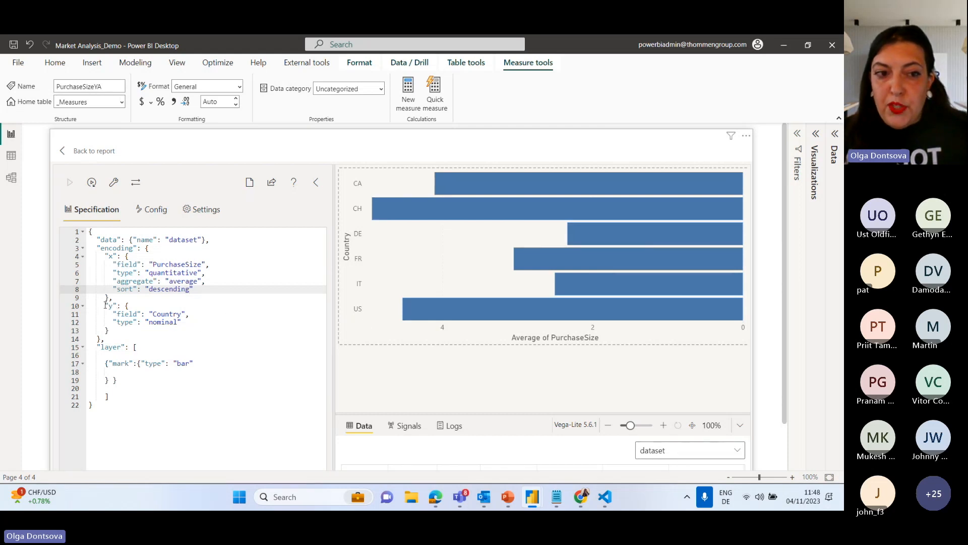
Add "sort": "descending" below the y encoding's type and apply the specification.
left_click_drag(105, 305, 120, 306)
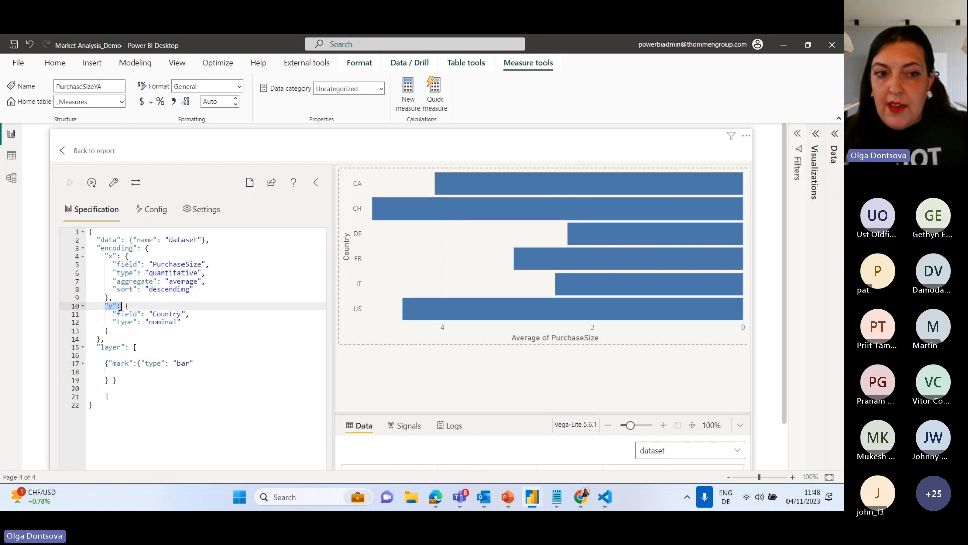
left_click(190, 322)
type(",")
key("Return")
type("\"y")
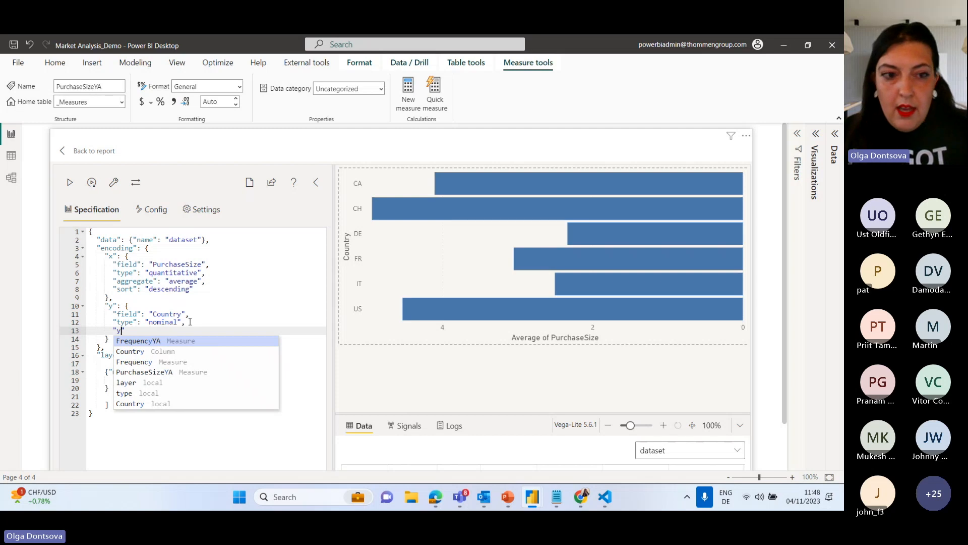
key("BackSpace")
type("s")
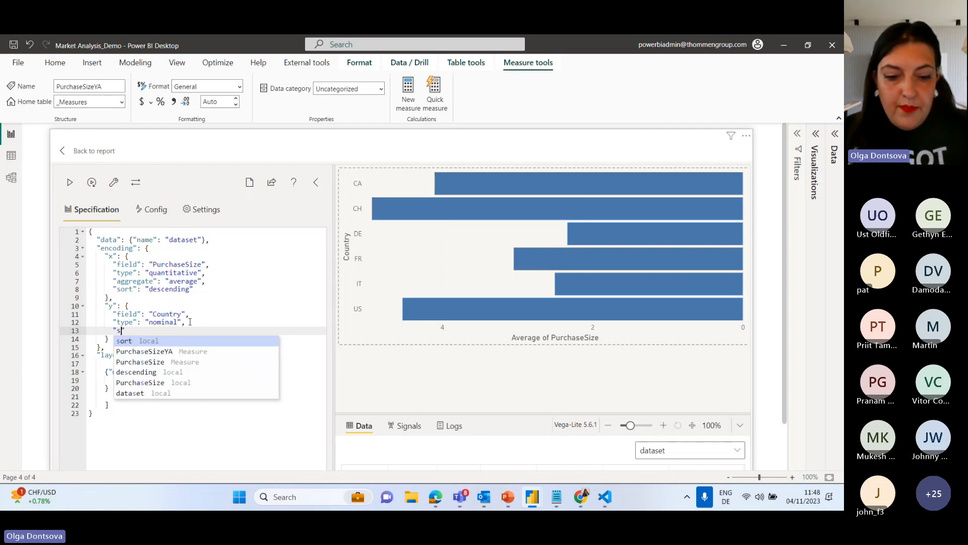
type("ort\": ")
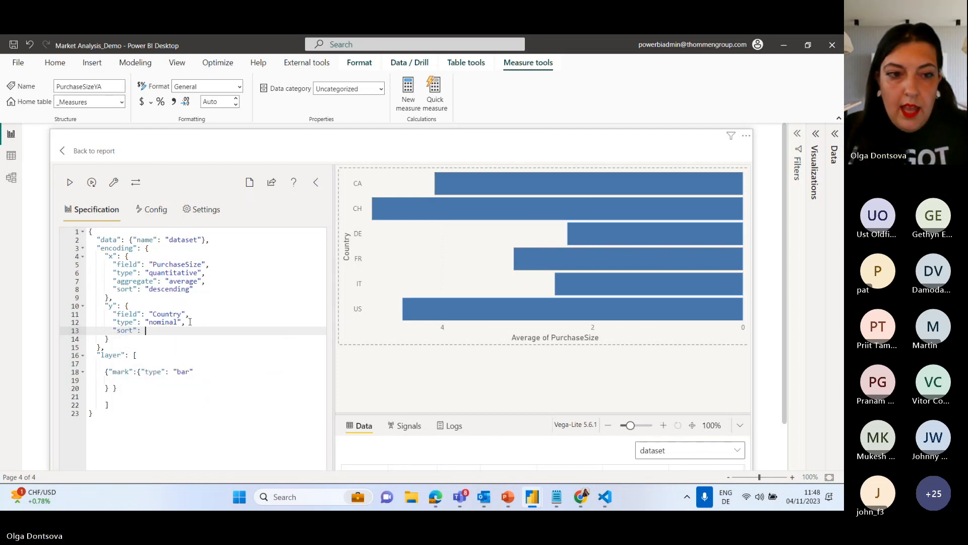
type("\"descendi\"")
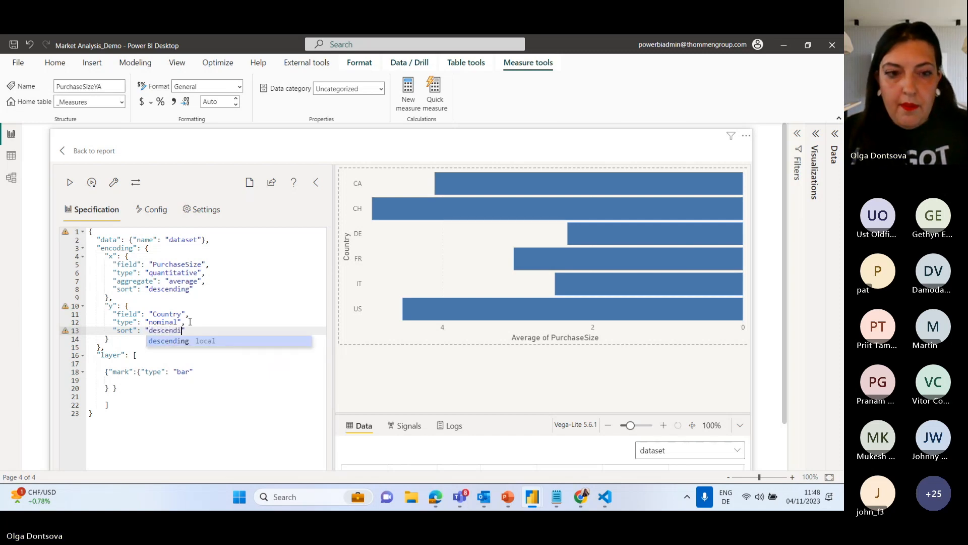
key("Return")
left_click(72, 181)
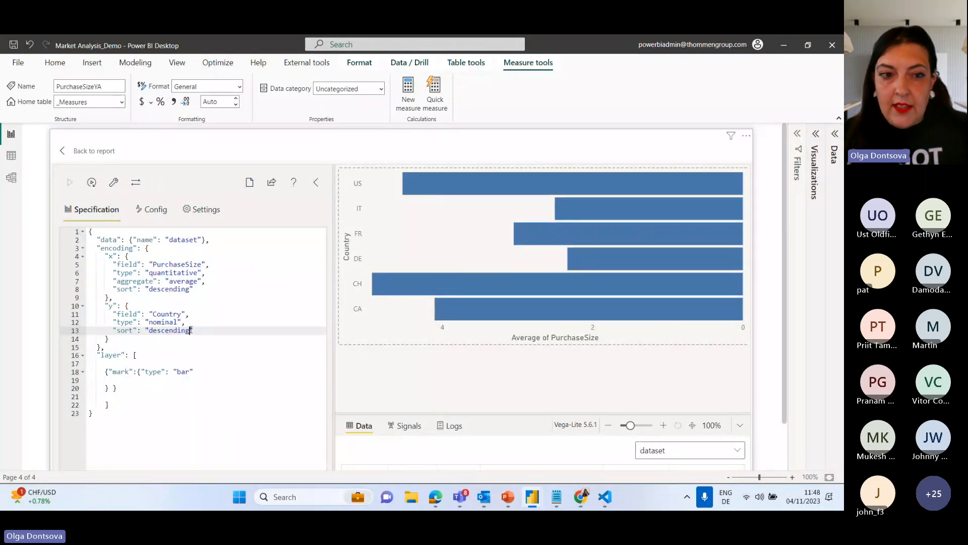
Try sorting the y encoding by "x" and by "-x", applying the specification after each change.
left_click_drag(190, 331, 150, 334)
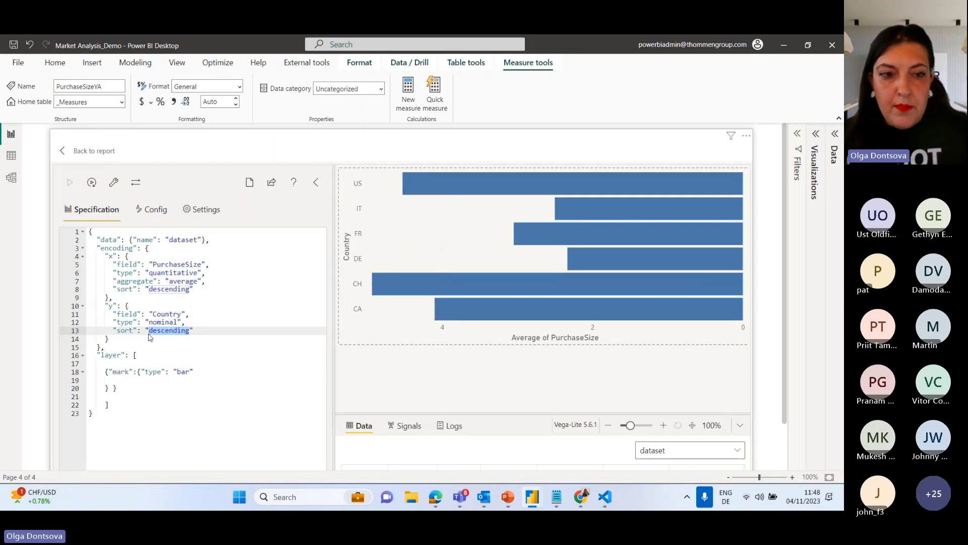
type("x")
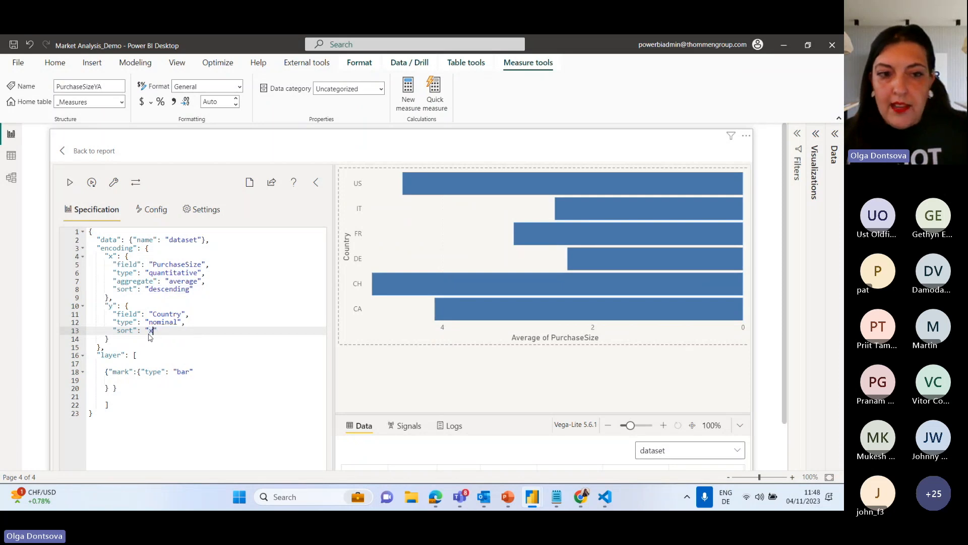
left_click(71, 185)
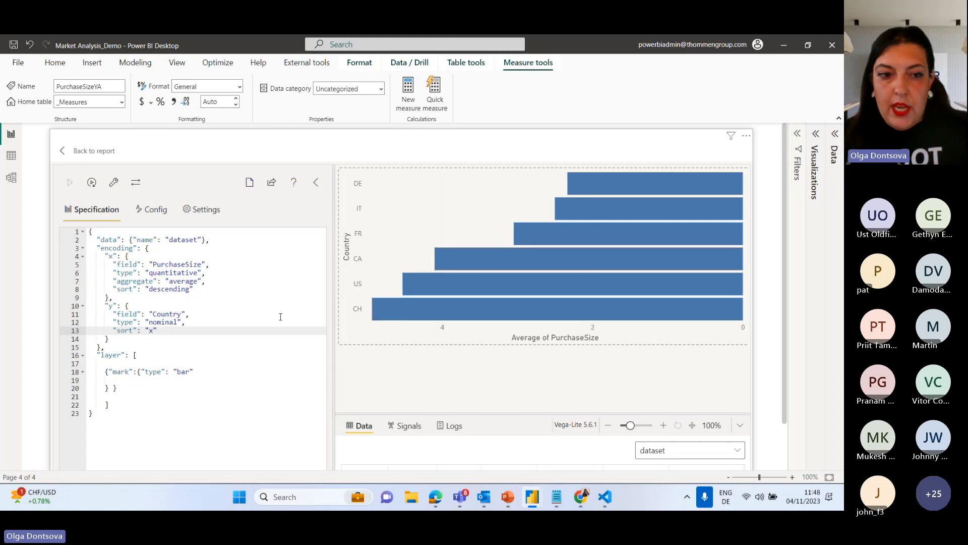
key("Left")
type("-")
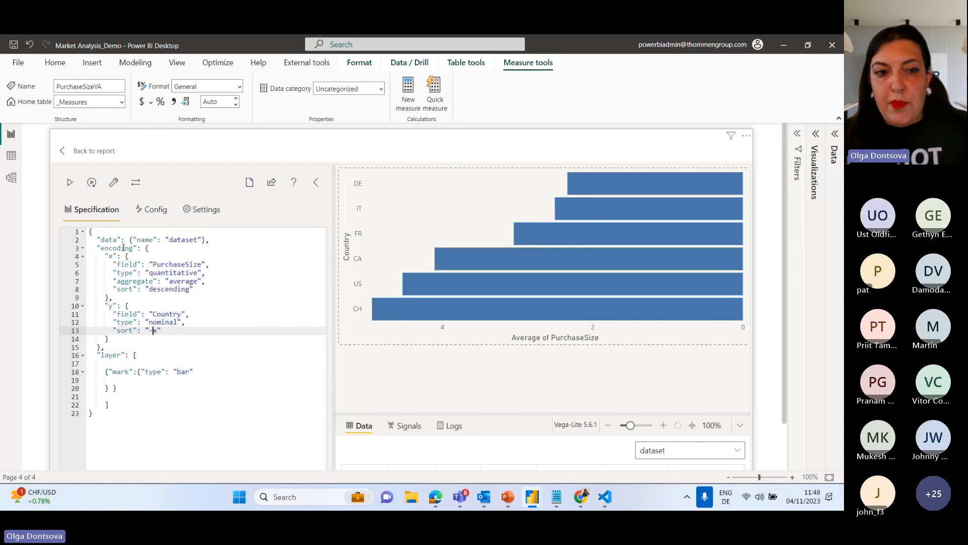
left_click(71, 184)
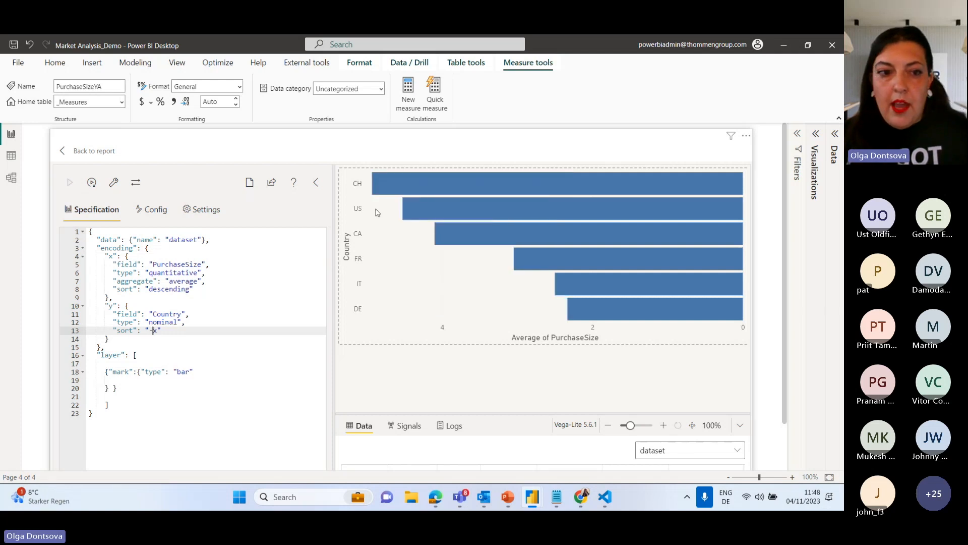
Set the y encoding's sort back to "descending" and apply the specification.
left_click_drag(158, 333, 150, 333)
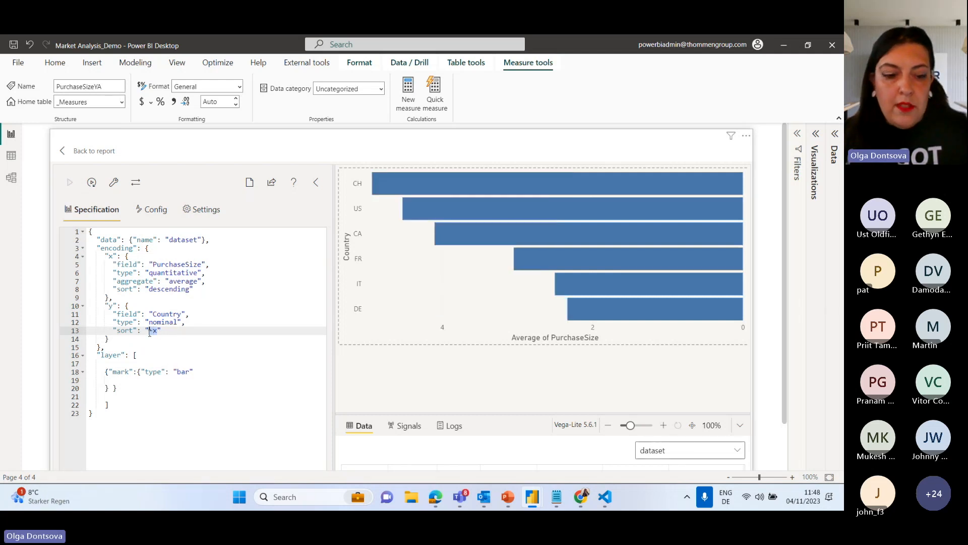
type("descending")
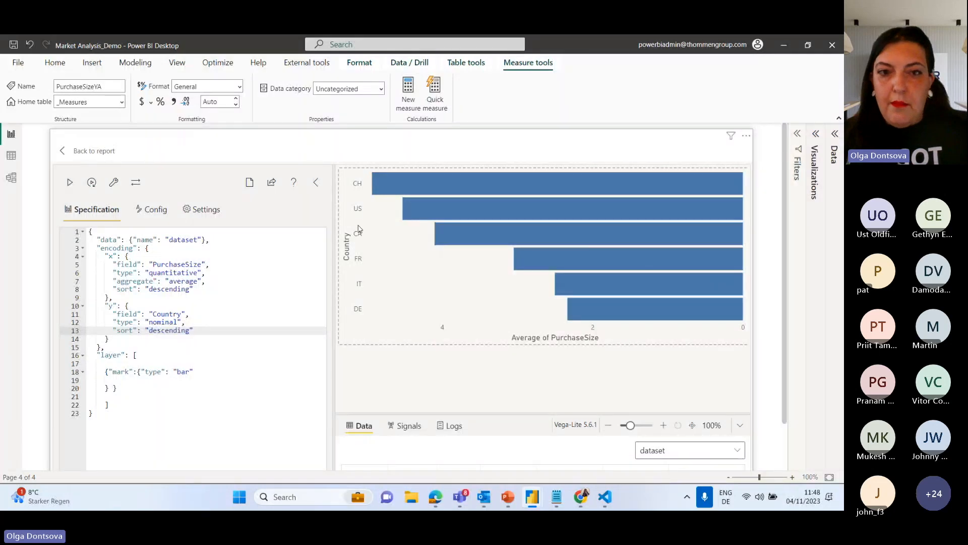
left_click(70, 182)
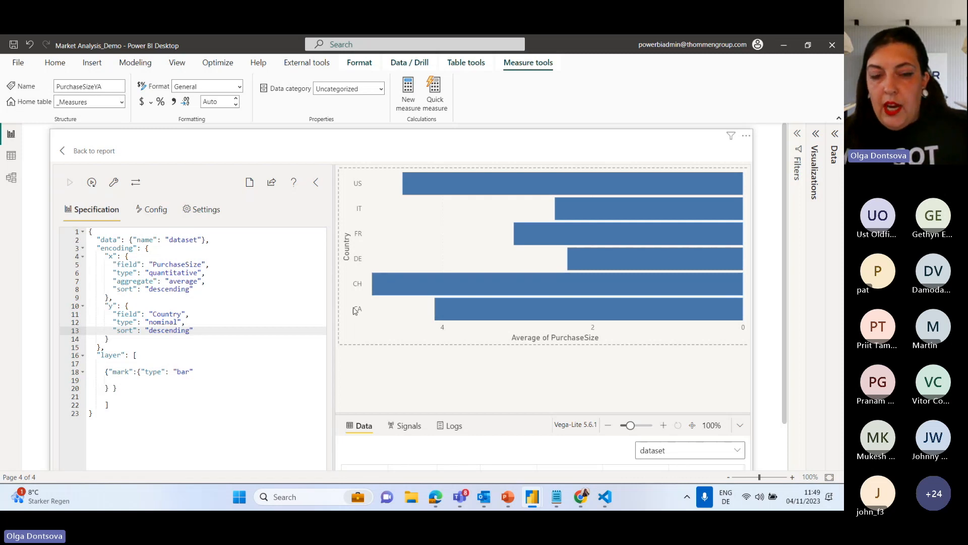
Add "axis": null below the y encoding's sort and apply the specification.
key("End")
type(",")
key("Return")
type("\"\"")
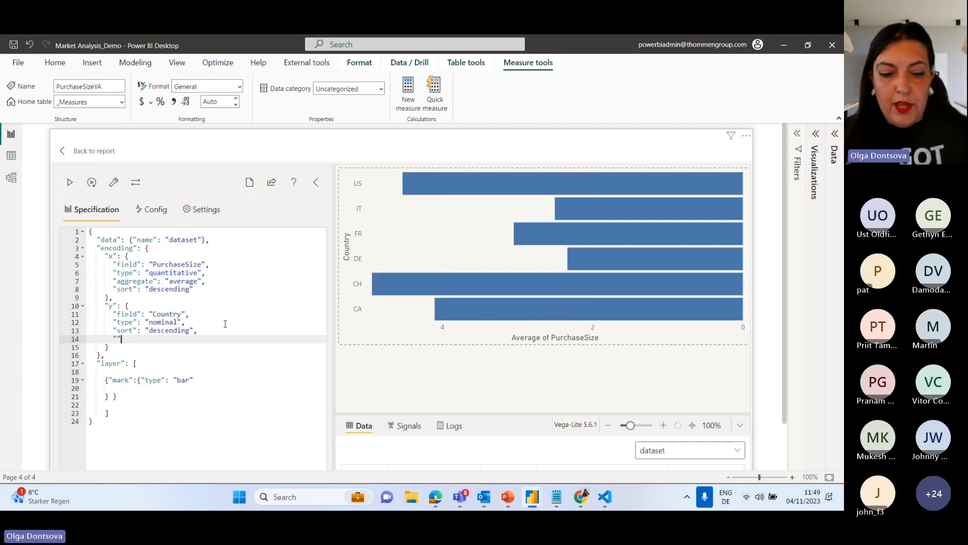
type("axis")
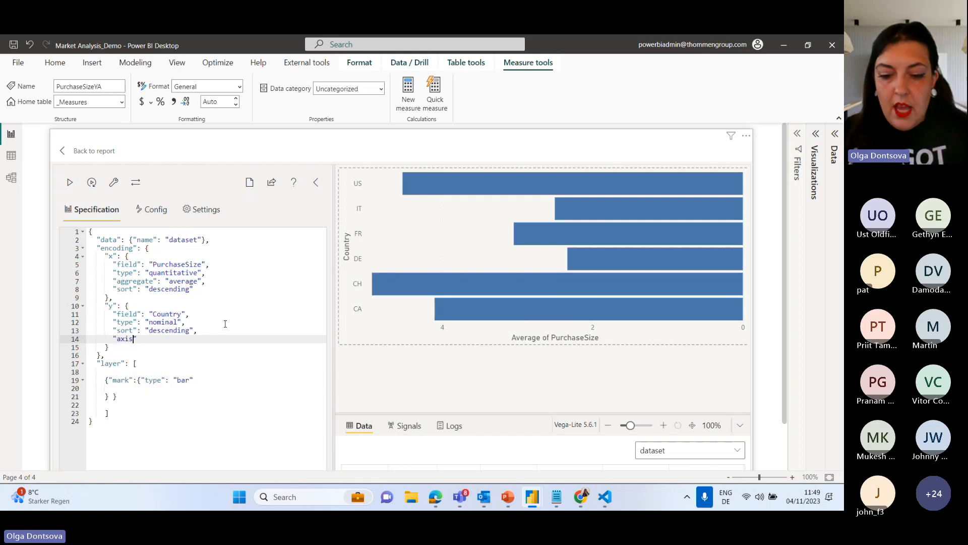
type("null")
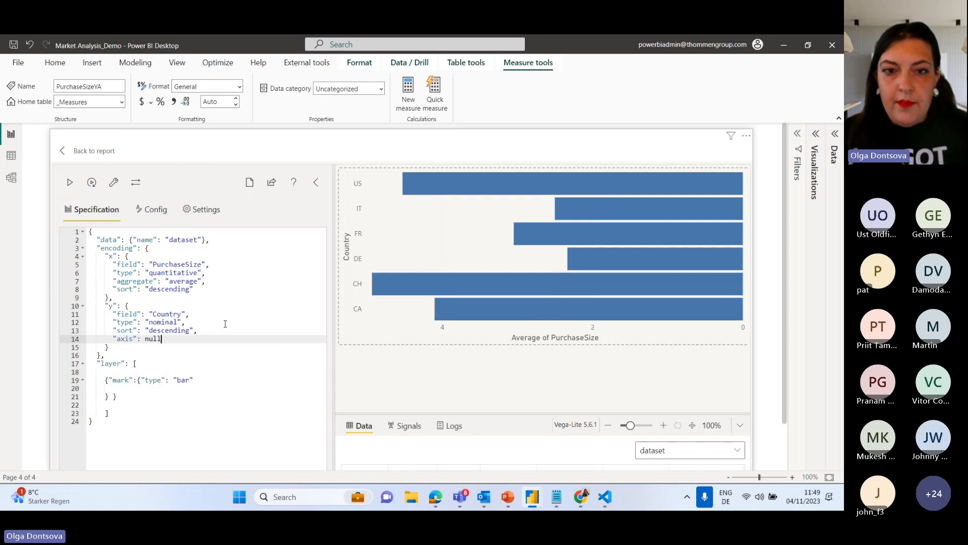
left_click(71, 182)
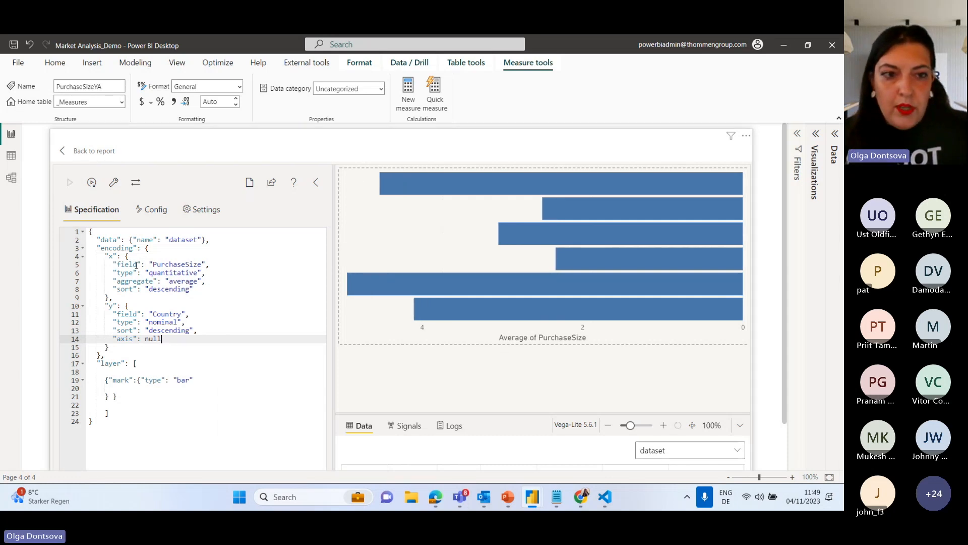
Add a "title" property set to "Purchase Size" below the x encoding's sort and apply the specification.
left_click(200, 288)
type(",")
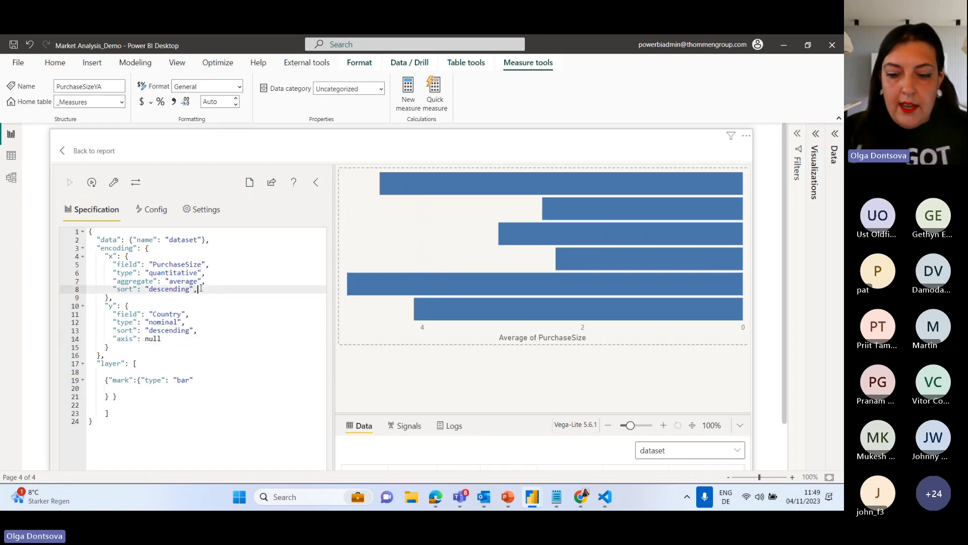
key("Return")
type("\"title\"")
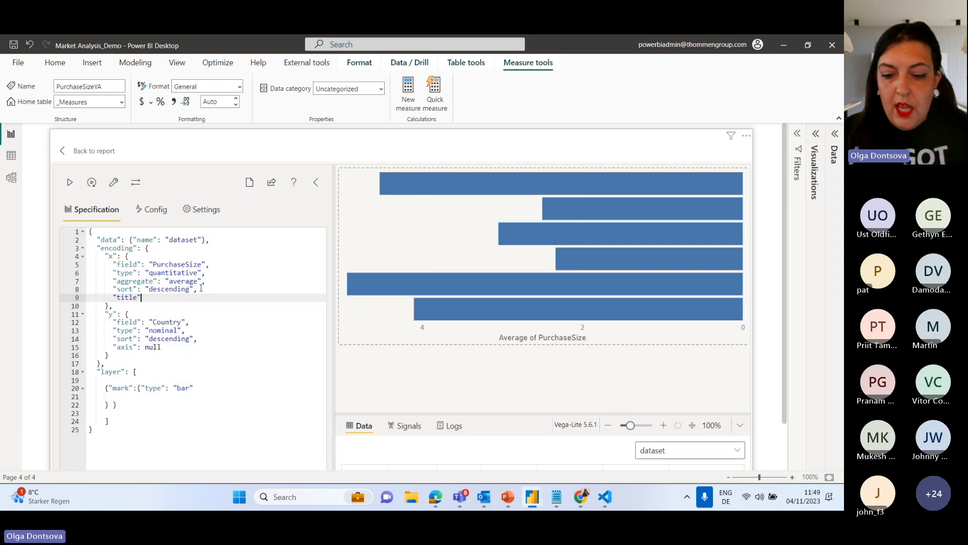
type(": \"")
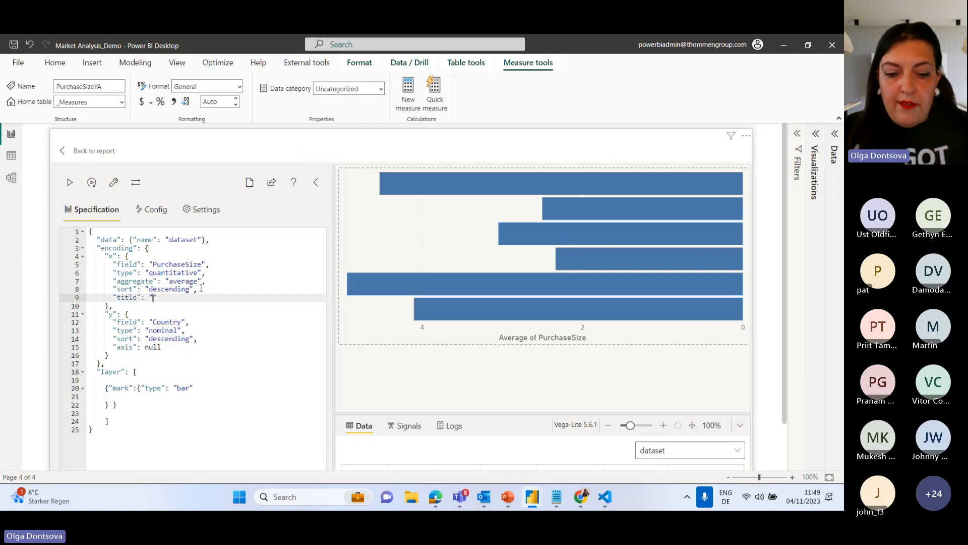
type("Purchase ")
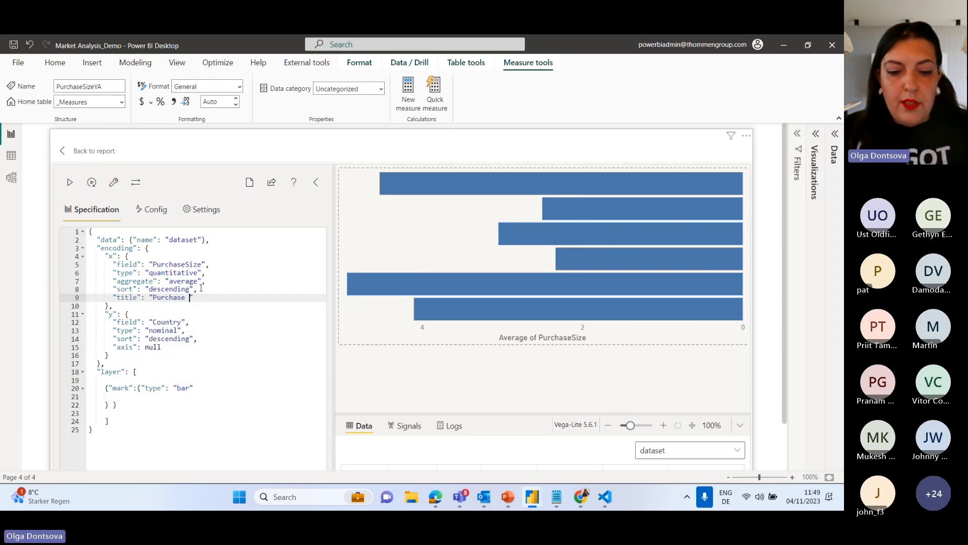
type("Size")
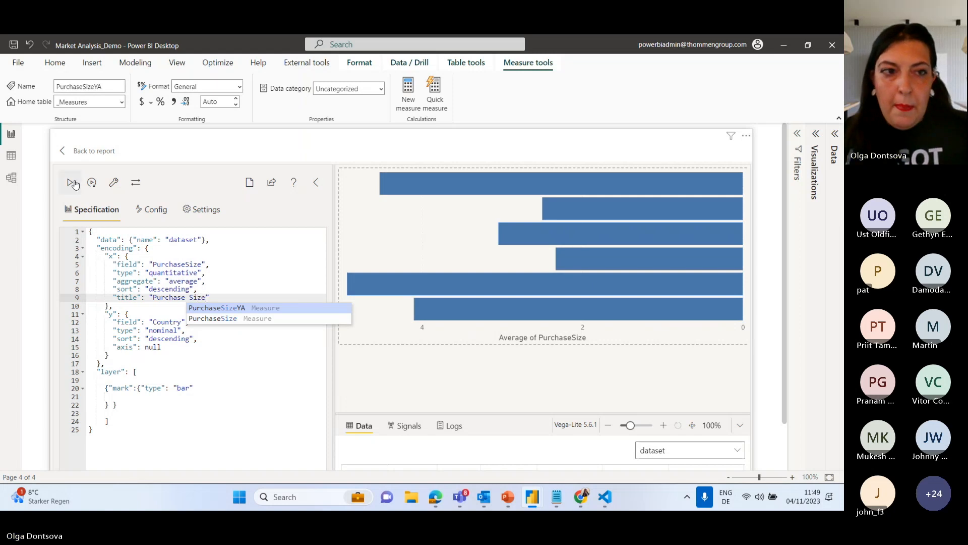
left_click(74, 184)
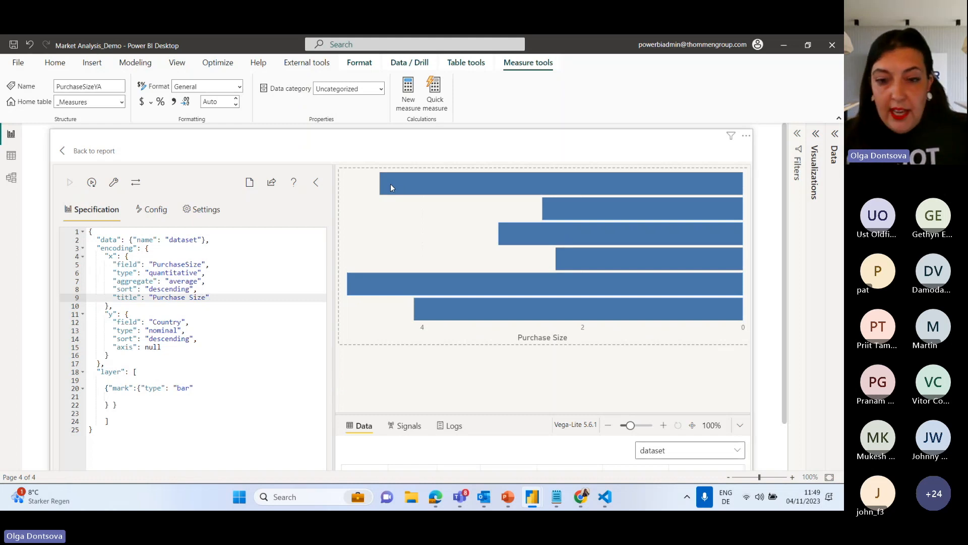
Switch to the Vega-Lite documentation in Chrome and open the Grouped Bar Chart example from the example gallery.
mouse_move(581, 497)
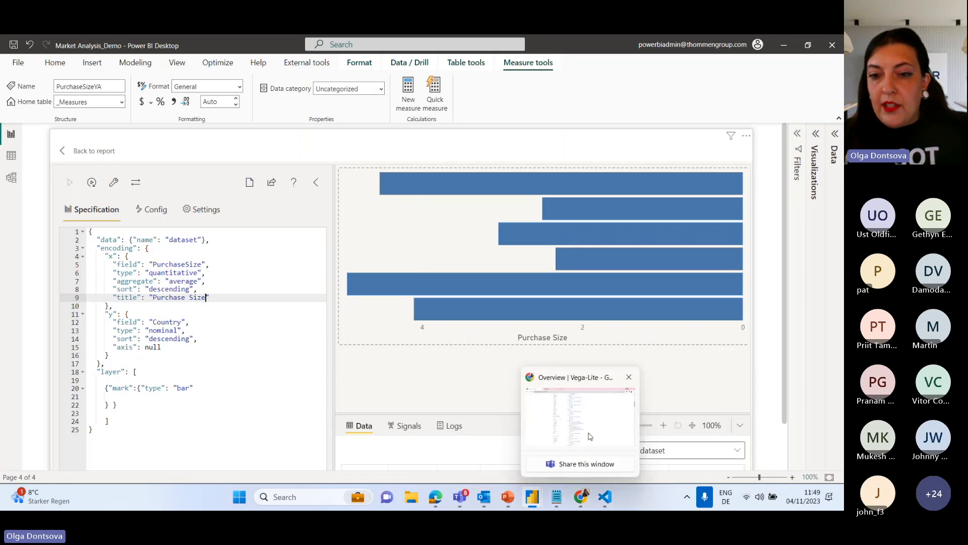
left_click(590, 437)
scroll(493, 273, "up", 10)
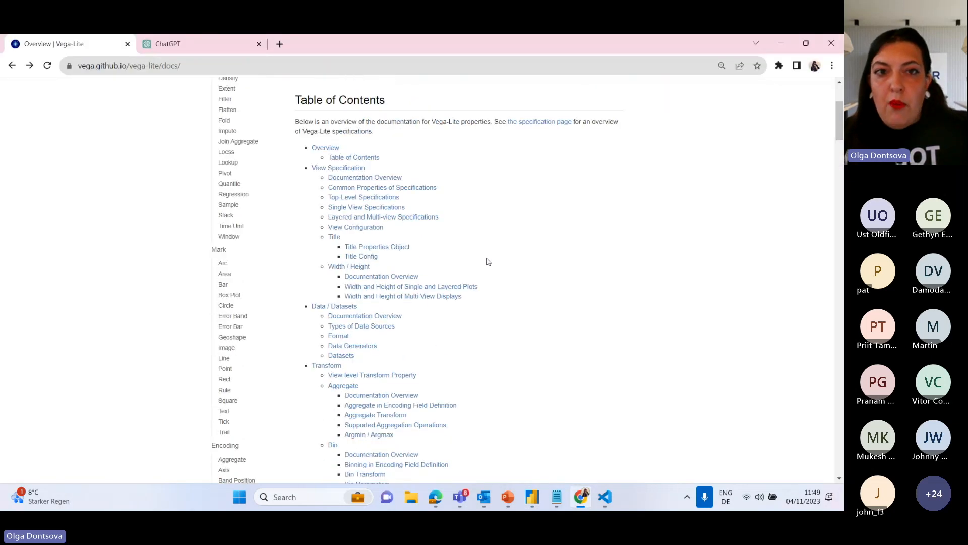
scroll(489, 262, "up", 3)
left_click(290, 89)
scroll(267, 318, "down", 6)
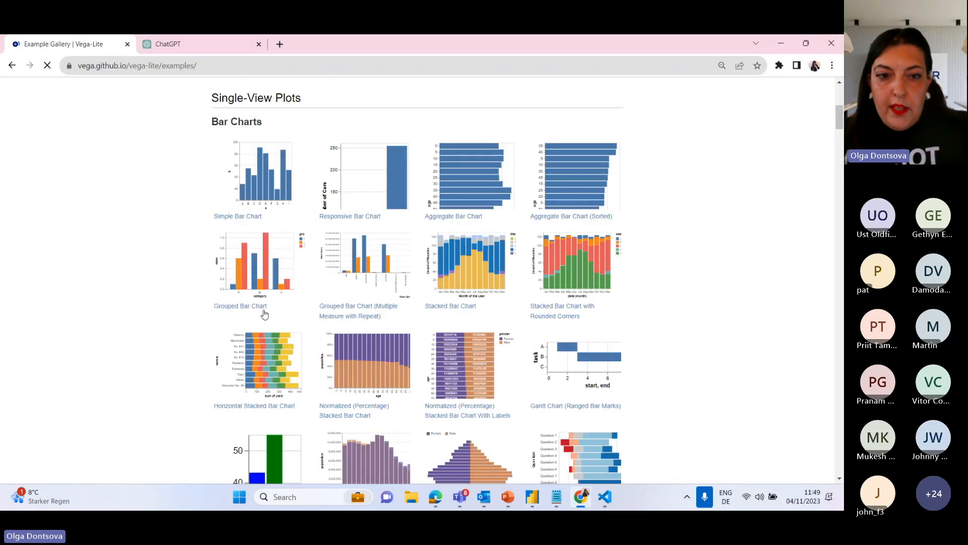
left_click(300, 259)
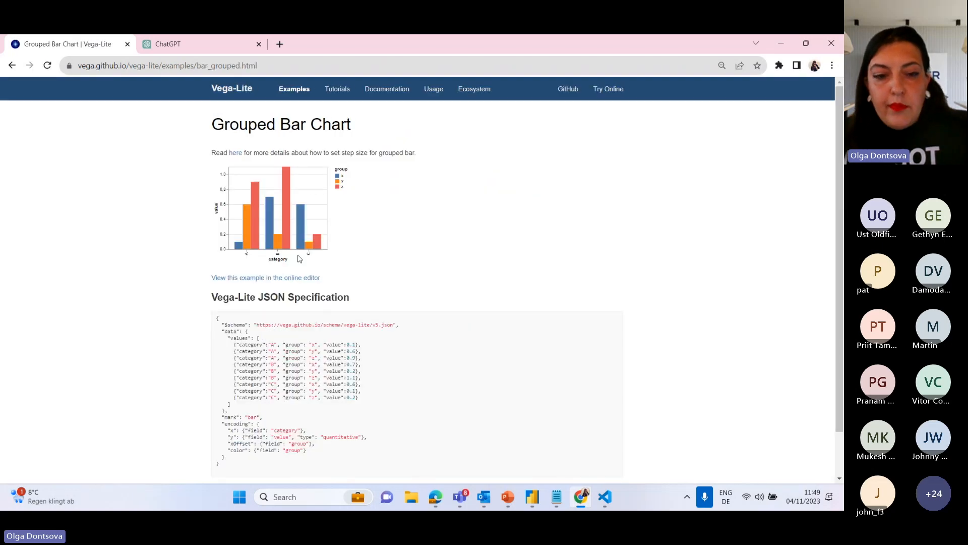
Examine the grouped bar chart's JSON specification and select its "xOffset": {"field": "group"} entry without the trailing comma.
key("ctrl+plus")
scroll(398, 255, "down", 5)
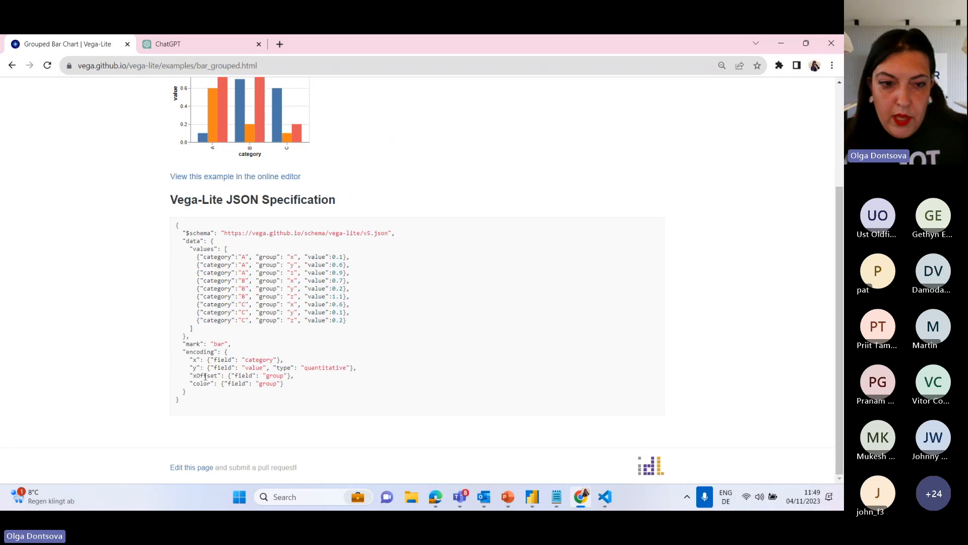
left_click_drag(187, 376, 310, 377)
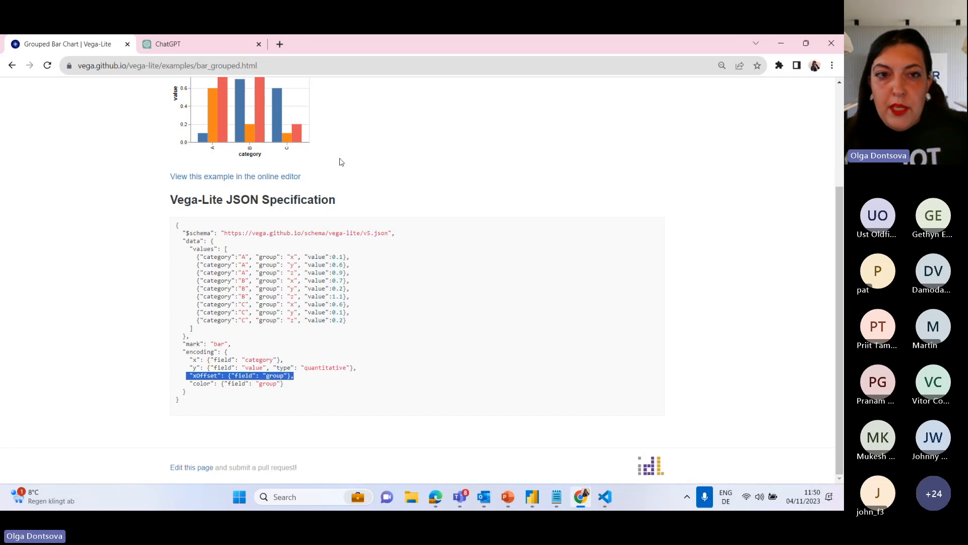
scroll(344, 160, "up", 2)
scroll(252, 223, "down", 1)
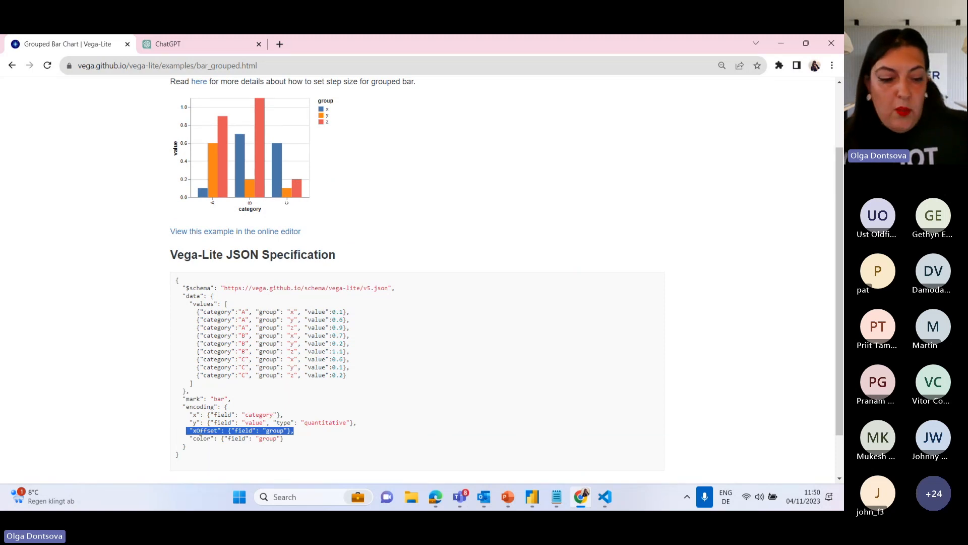
left_click(297, 431)
left_click_drag(291, 431, 187, 436)
key("ctrl+c")
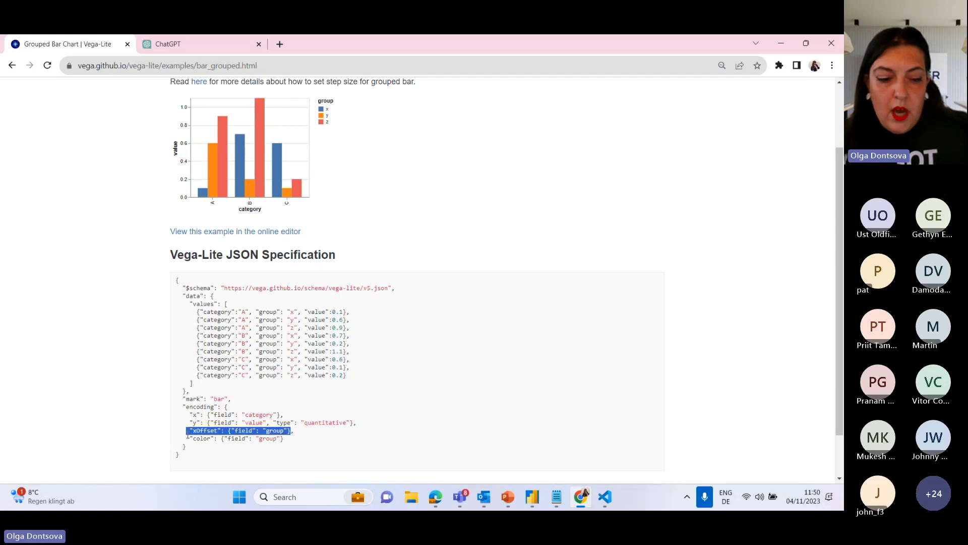
Switch back to Power BI Desktop and insert the copied "xOffset" entry after the y encoding block, separated by a comma.
left_click(782, 44)
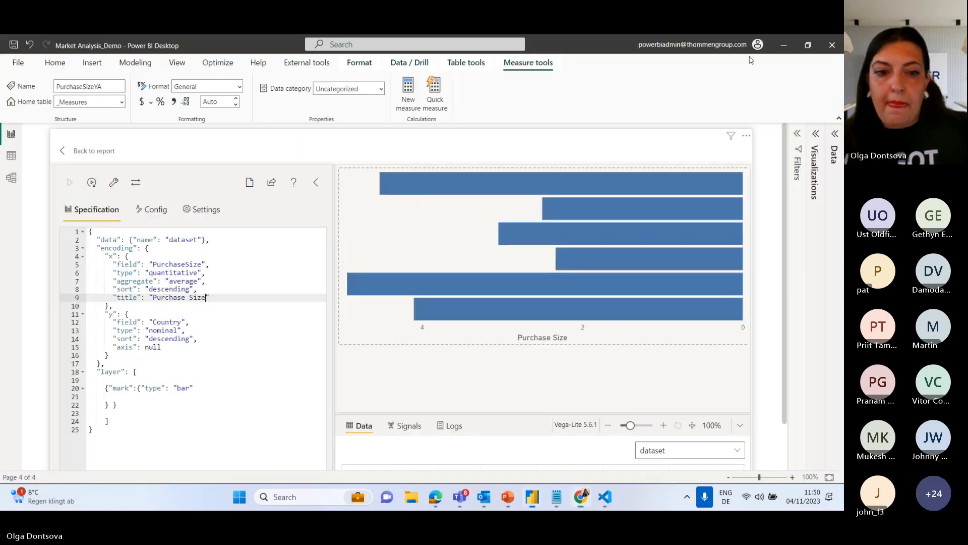
left_click(109, 355)
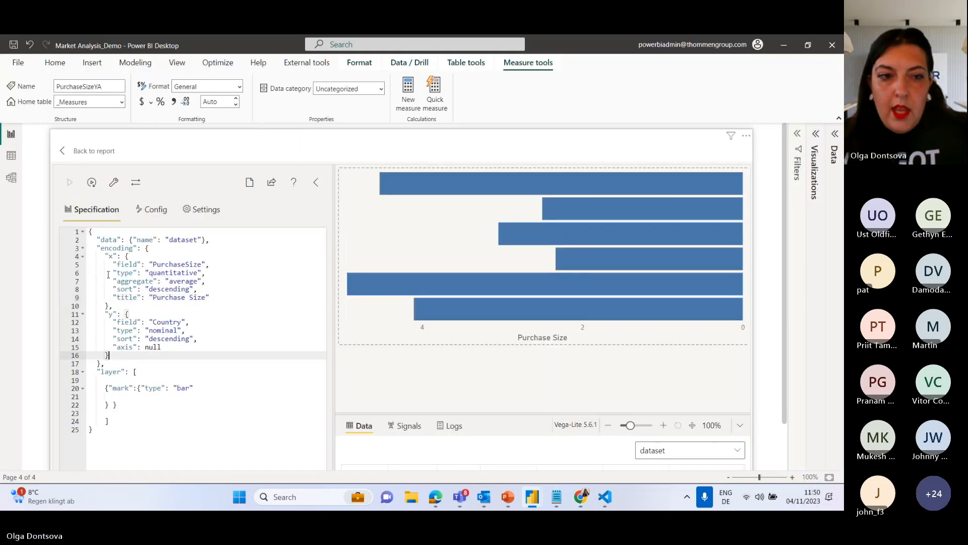
type(",")
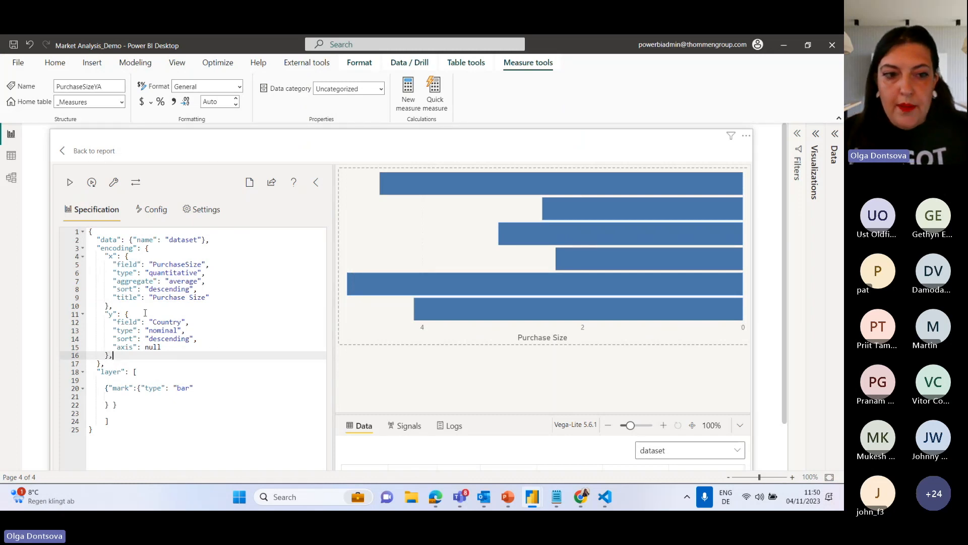
key("ctrl+v")
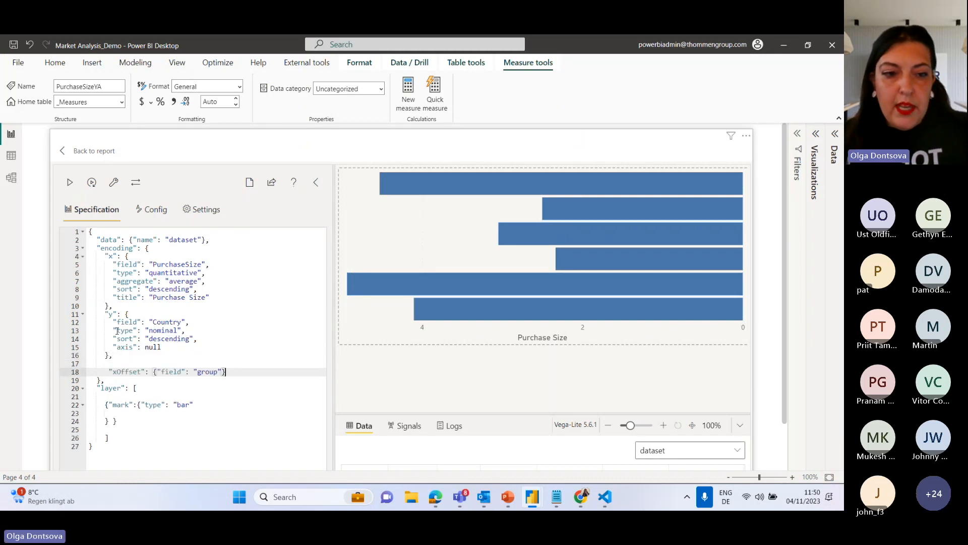
Rename the pasted offset property to "YOffset" and set its field to "Group".
key("BackSpace")
type("Y")
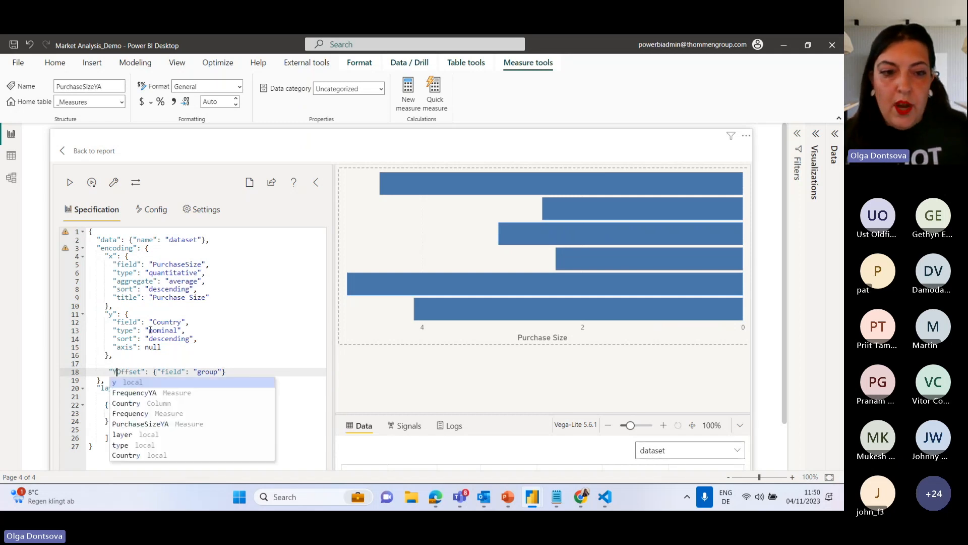
left_click(201, 371)
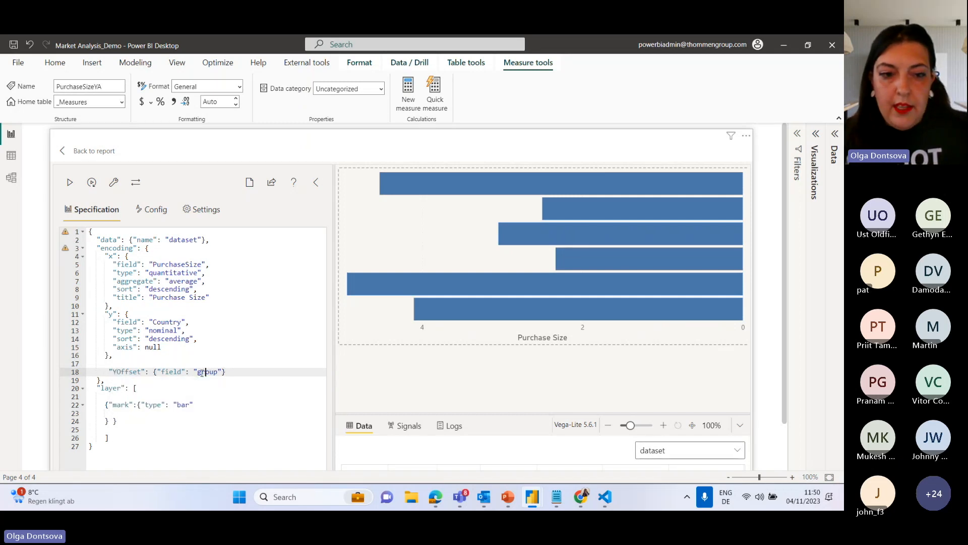
key("BackSpace")
type("G")
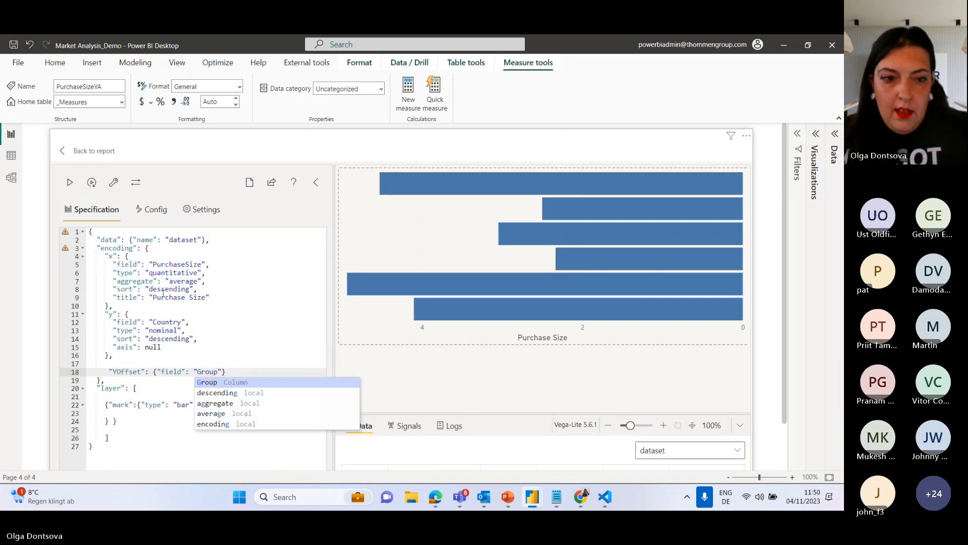
Correct the offset property's name to "yOffset" with a lowercase y and apply the specification.
left_click(123, 356)
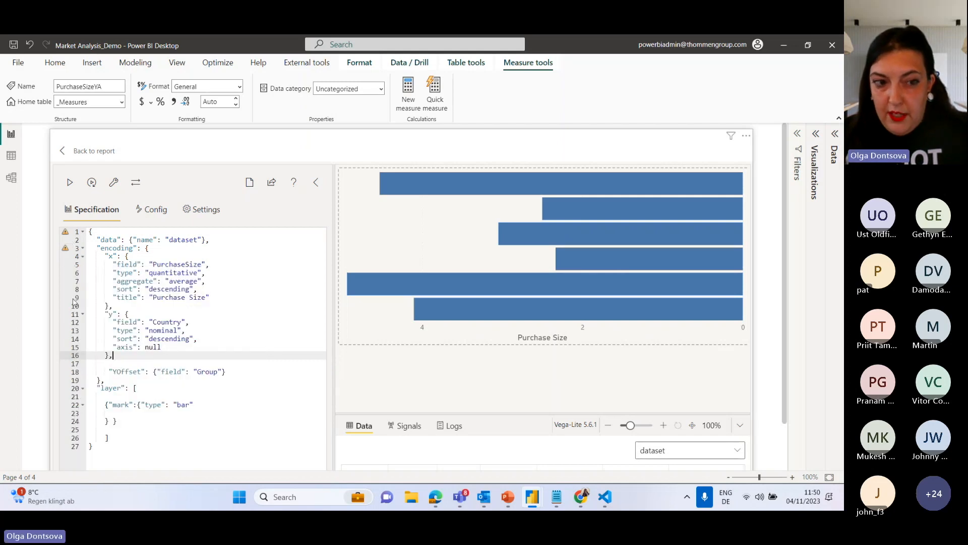
left_click(117, 371)
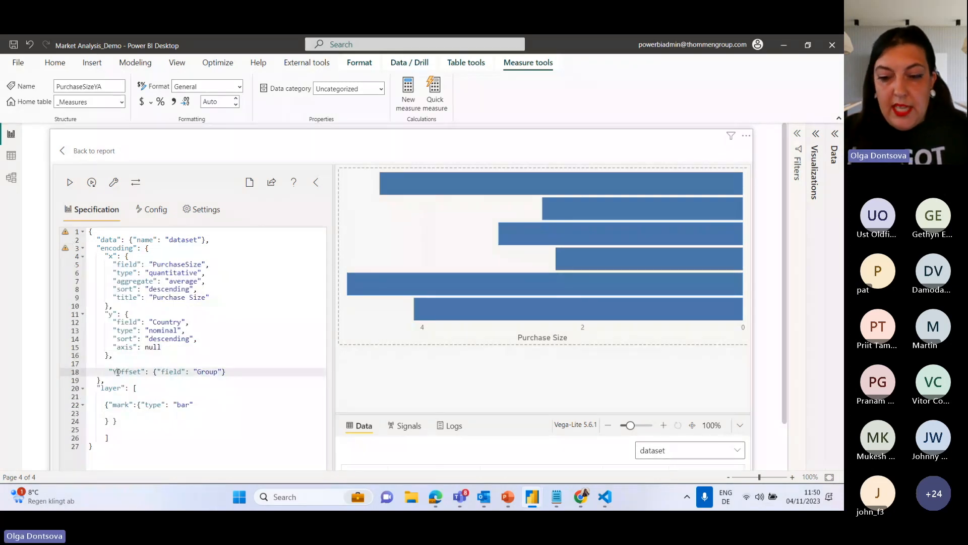
key("BackSpace")
type("y")
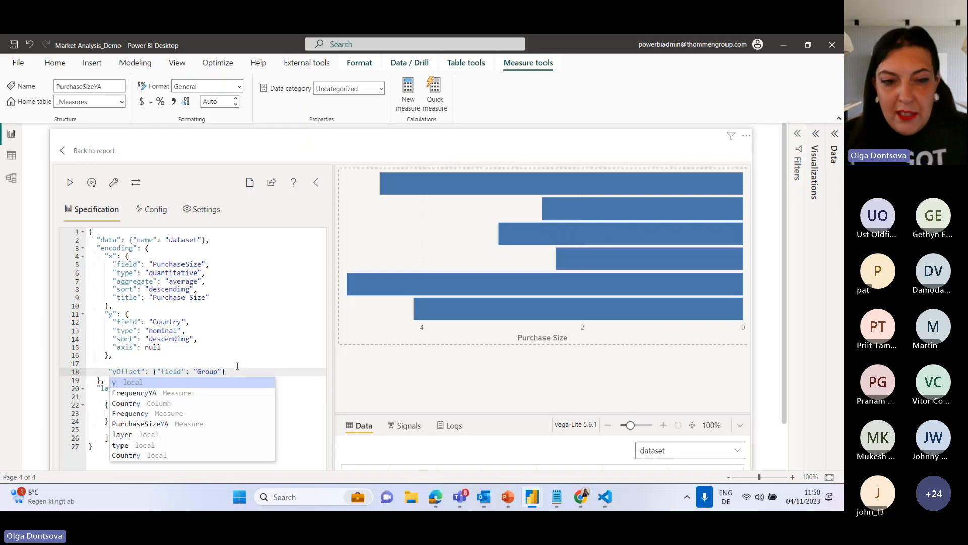
left_click(236, 365)
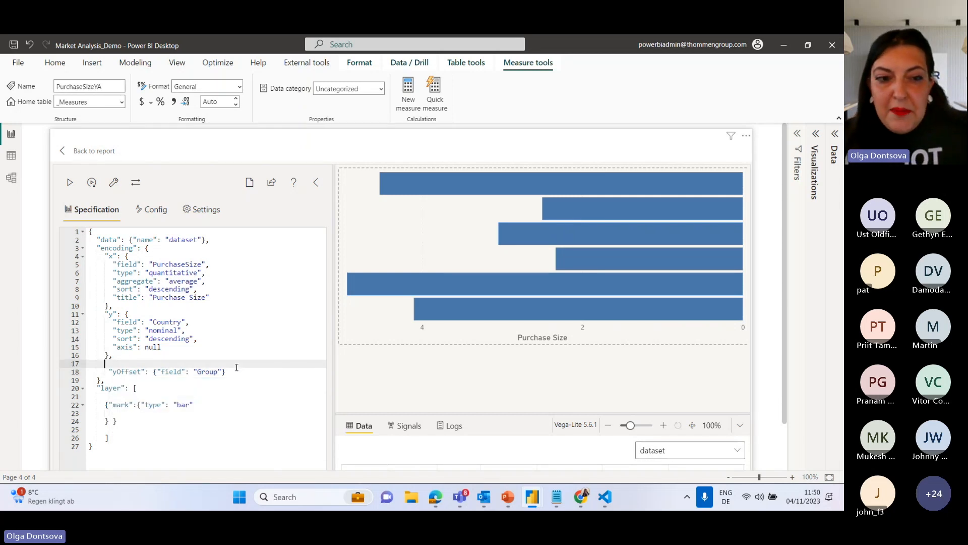
left_click(71, 185)
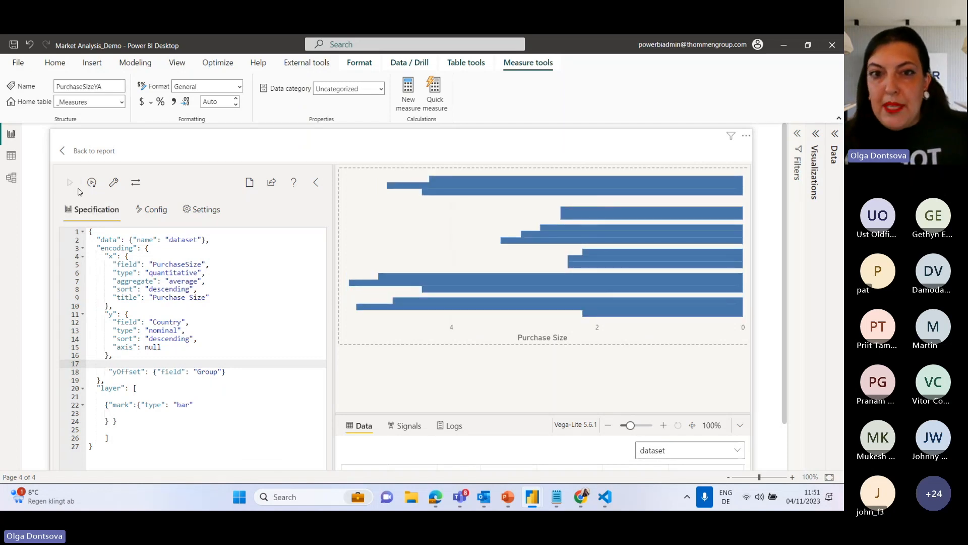
Add an empty "color" encoding object below the yOffset entry.
left_click(233, 374)
type(",")
key("Return")
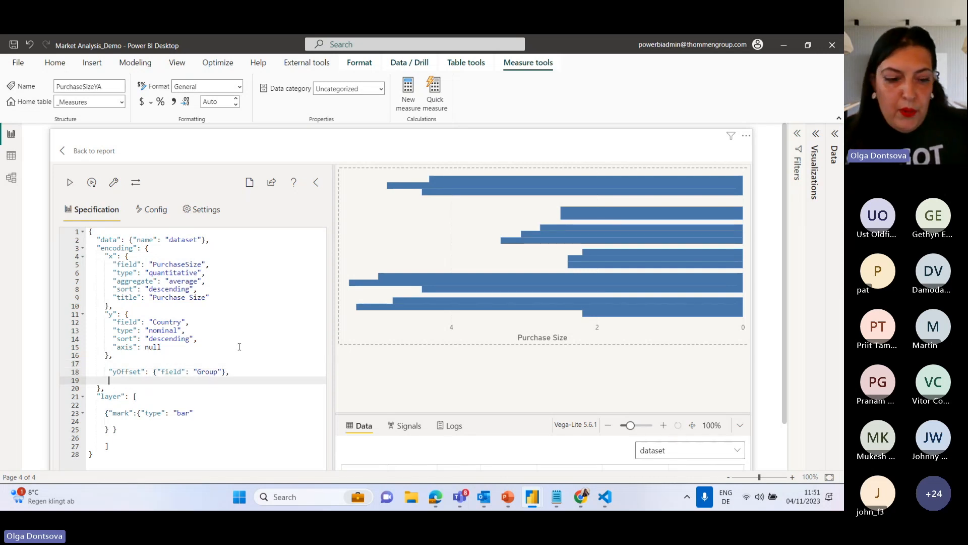
type("\"color\"")
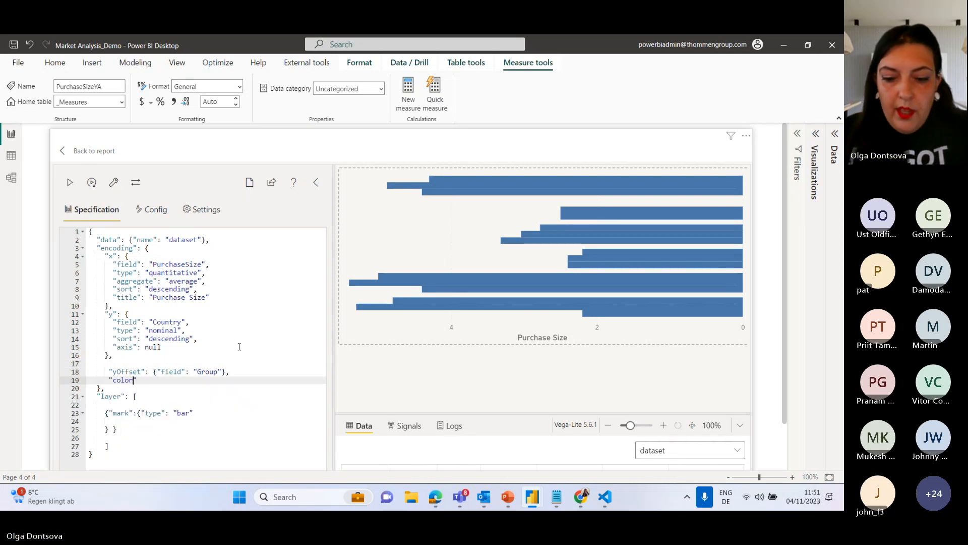
type(":")
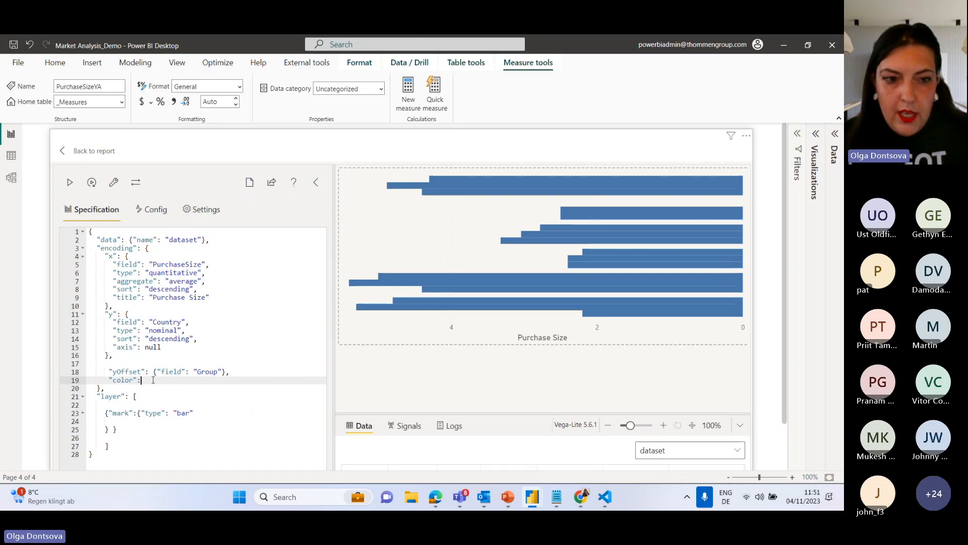
type("{")
key("Return")
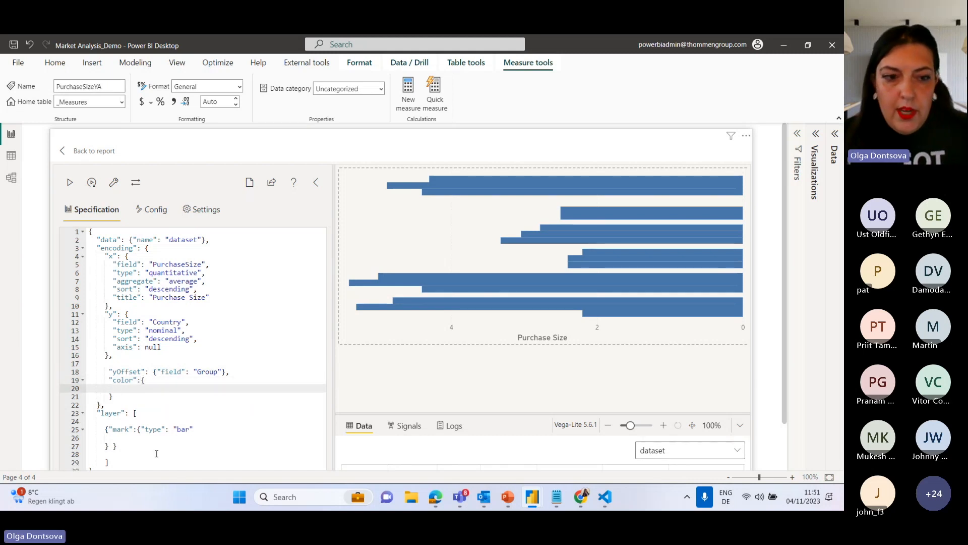
Set the color encoding to "field": "Group" and apply the specification.
left_click(177, 382)
type("\"")
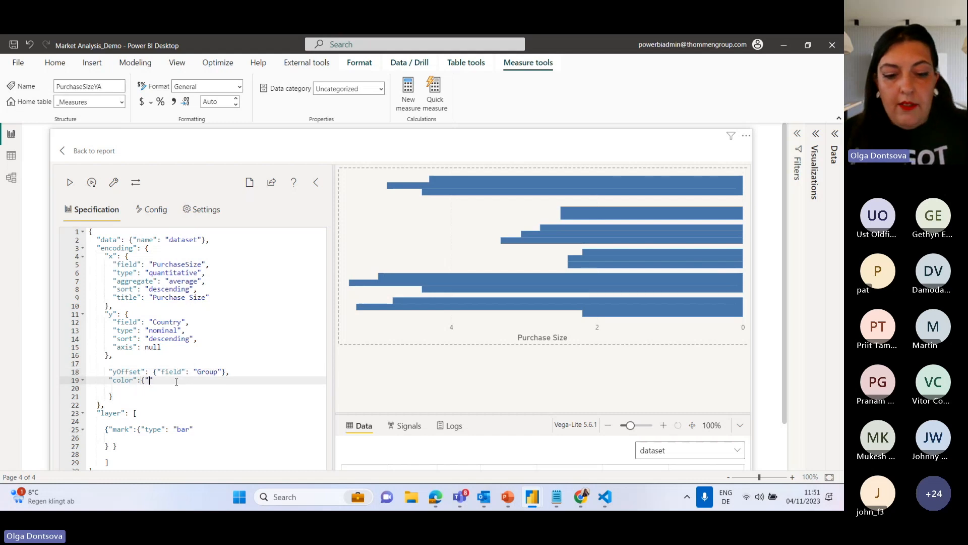
type("field\": ")
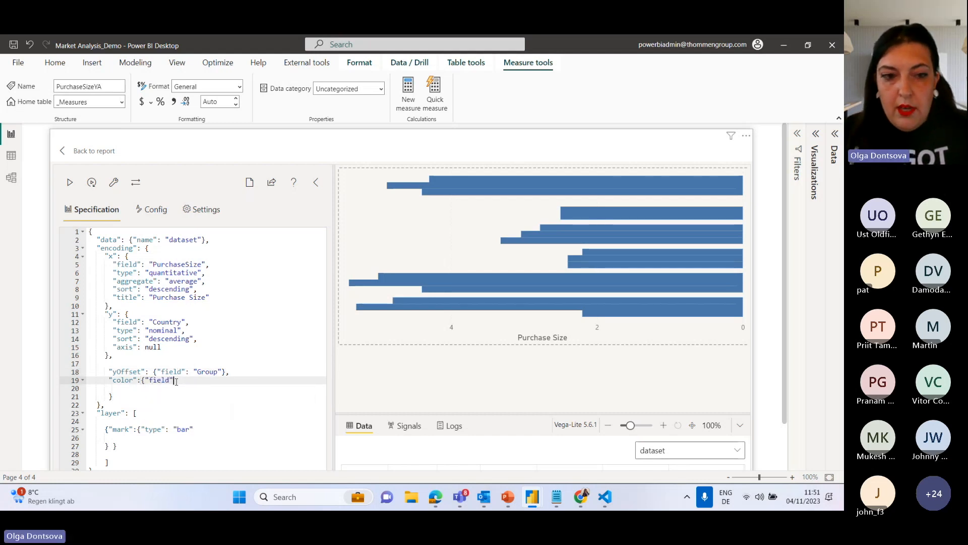
type("\"G")
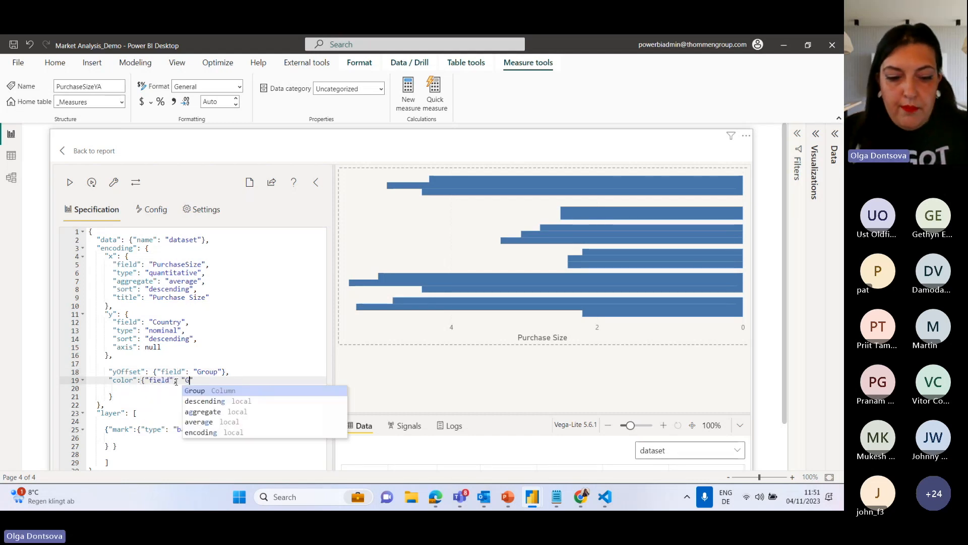
type("roup\"")
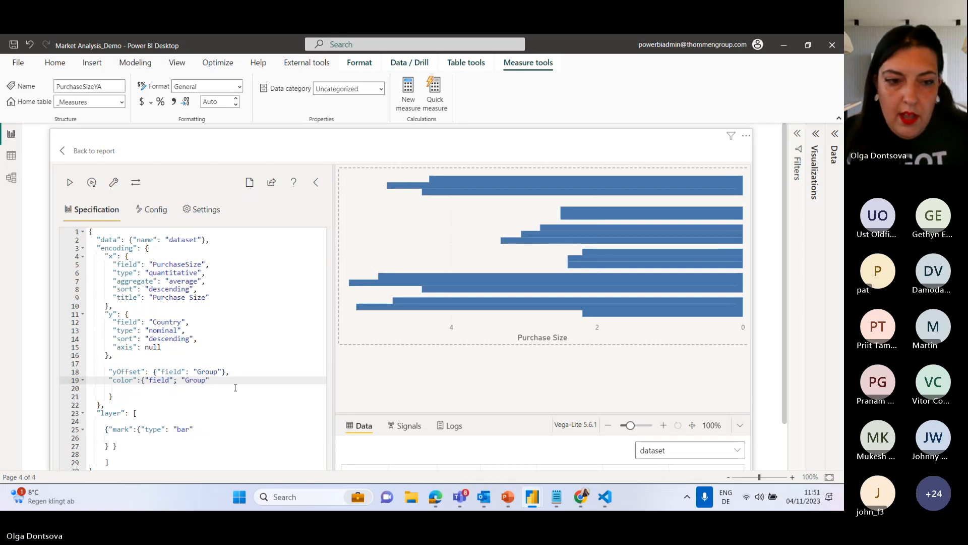
left_click(175, 382)
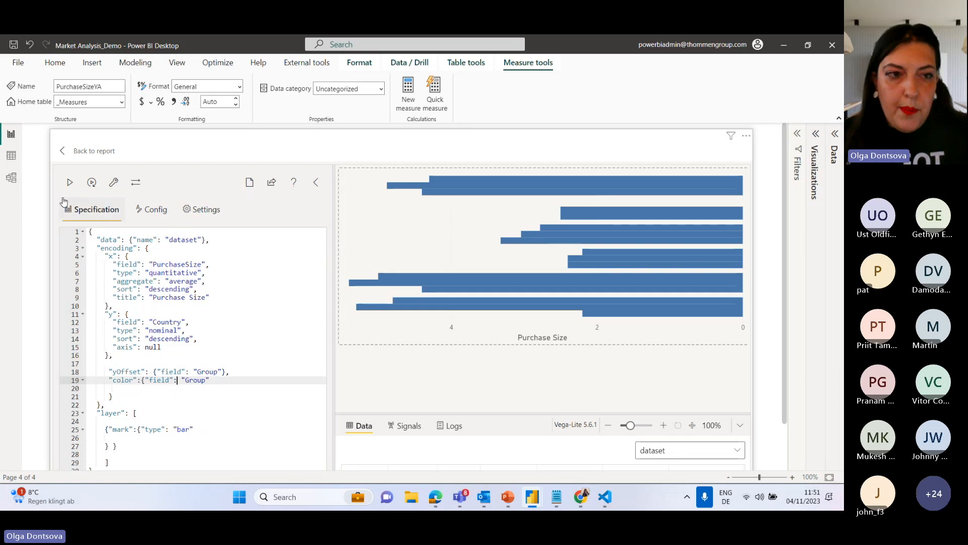
left_click(70, 182)
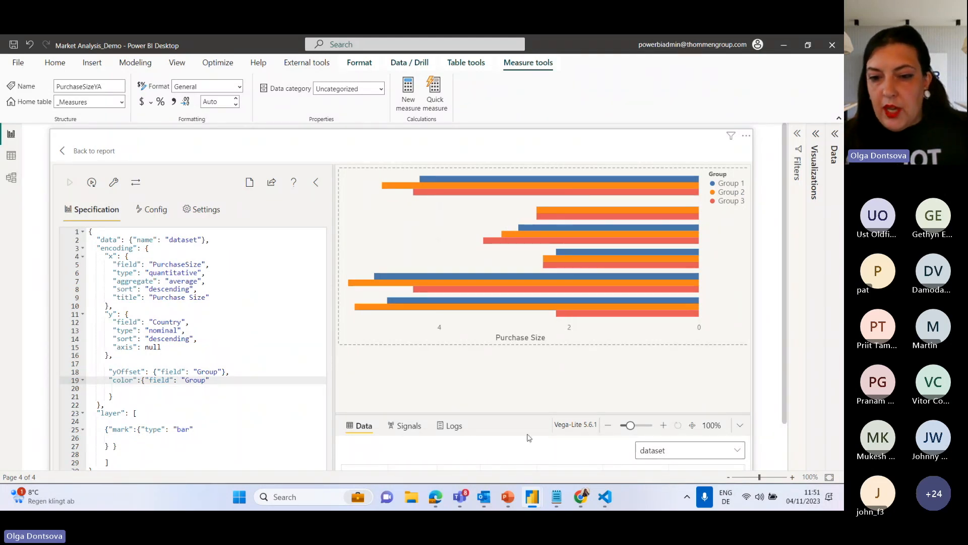
Replace the color encoding's field entry with "value": "lightgrey" and apply the specification.
left_click(581, 500)
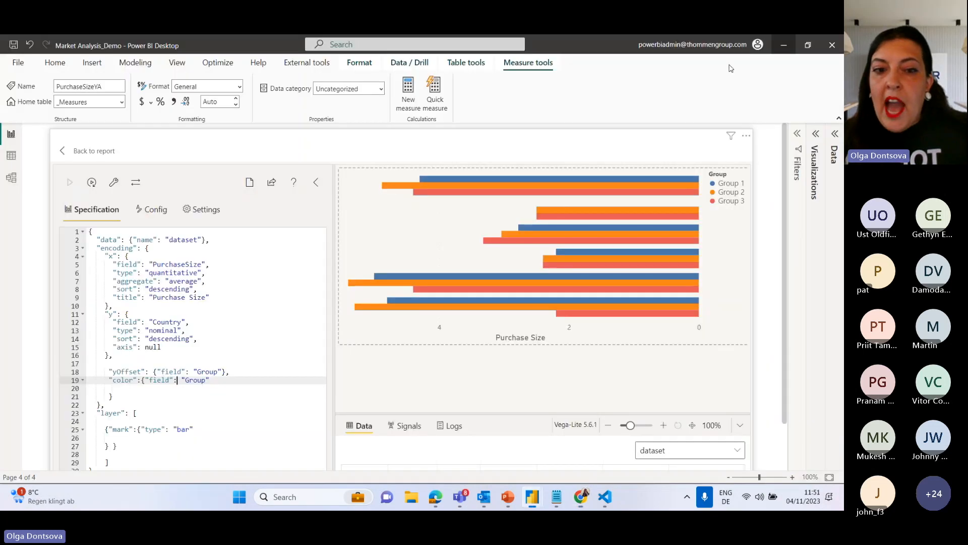
left_click(781, 43)
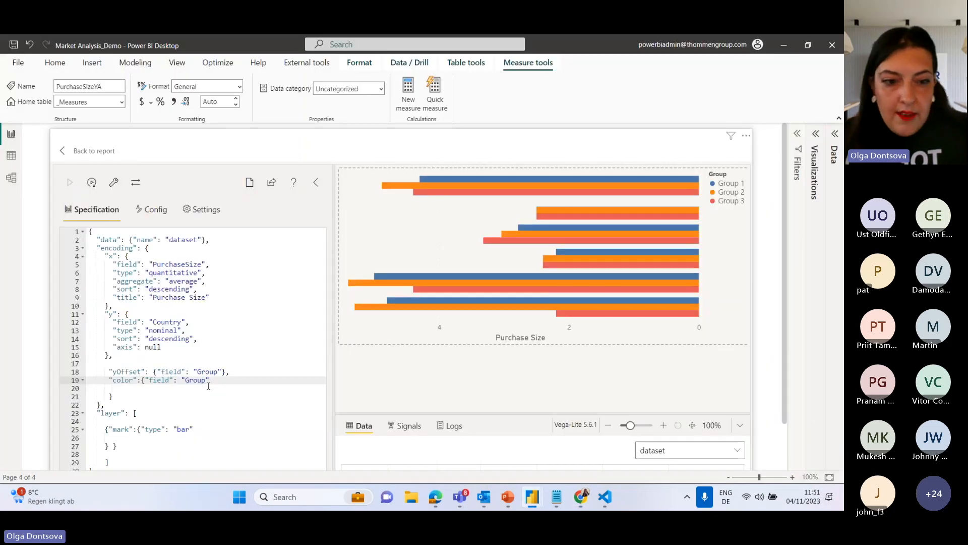
double_click(162, 380)
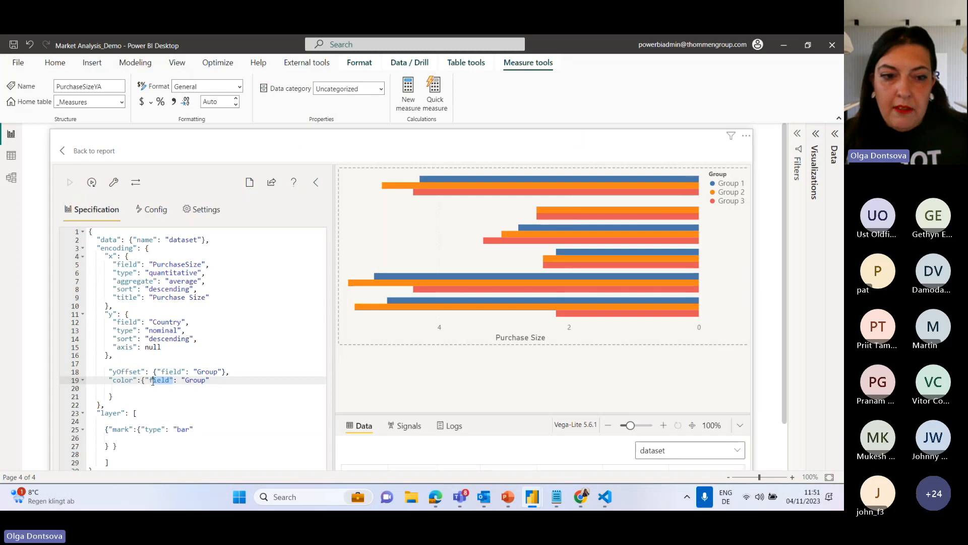
left_click(161, 382)
left_click_drag(169, 382, 150, 382)
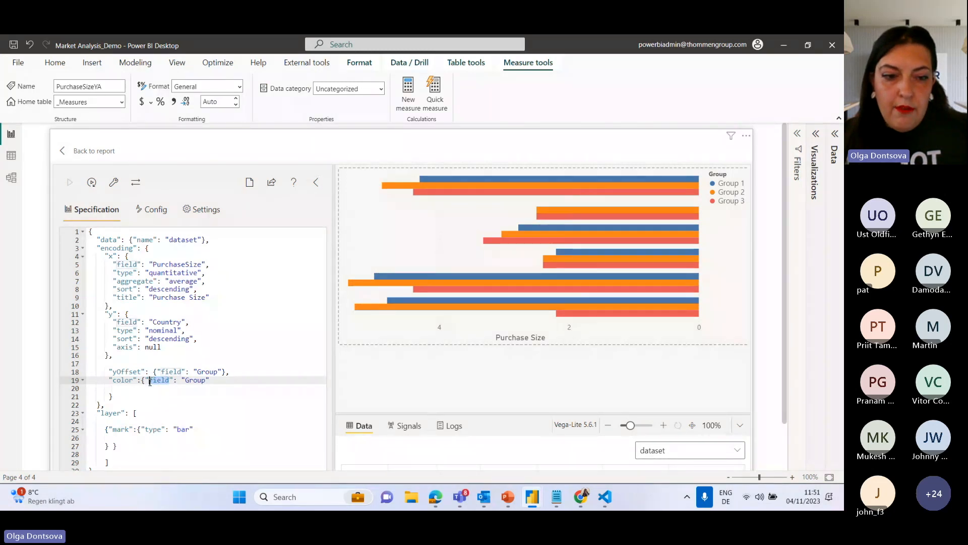
type("value")
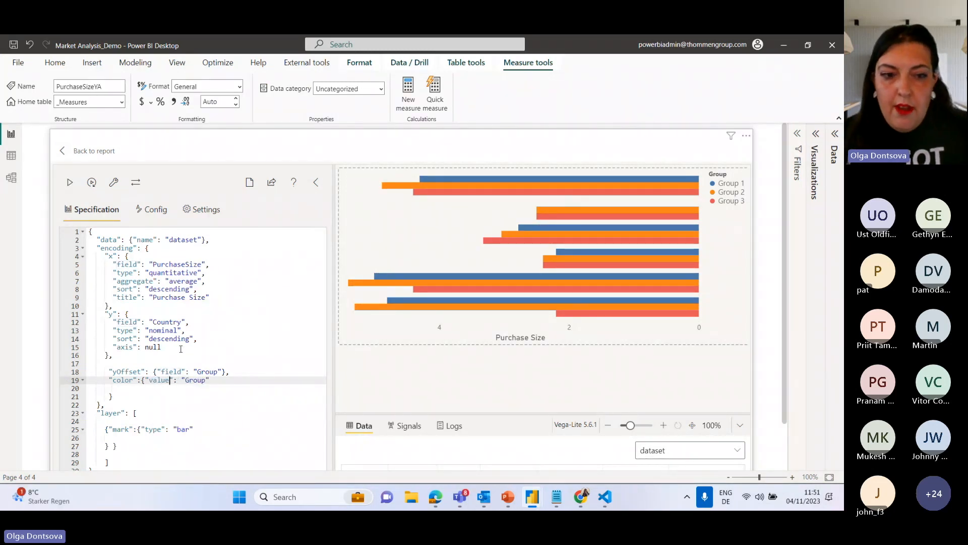
left_click_drag(208, 381, 186, 380)
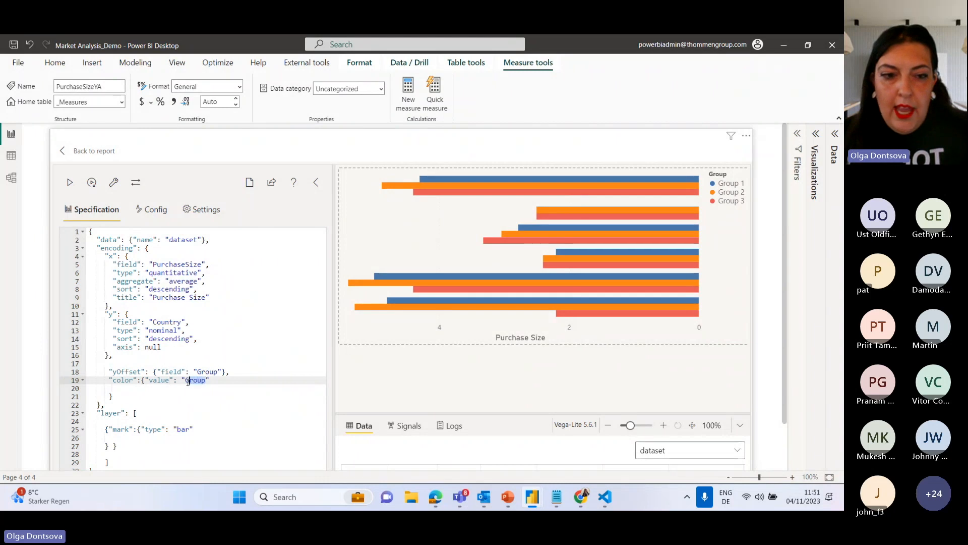
type("lightgr")
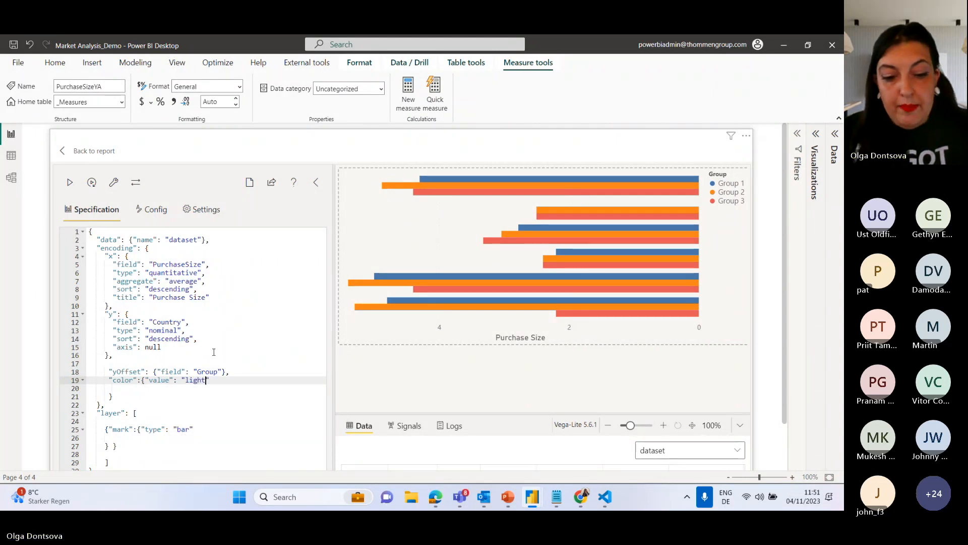
type("ey")
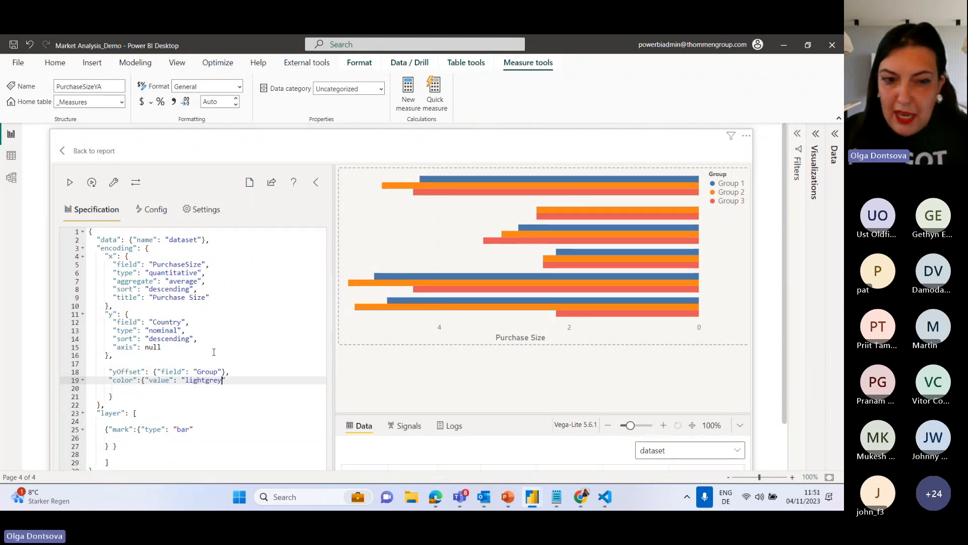
left_click(72, 182)
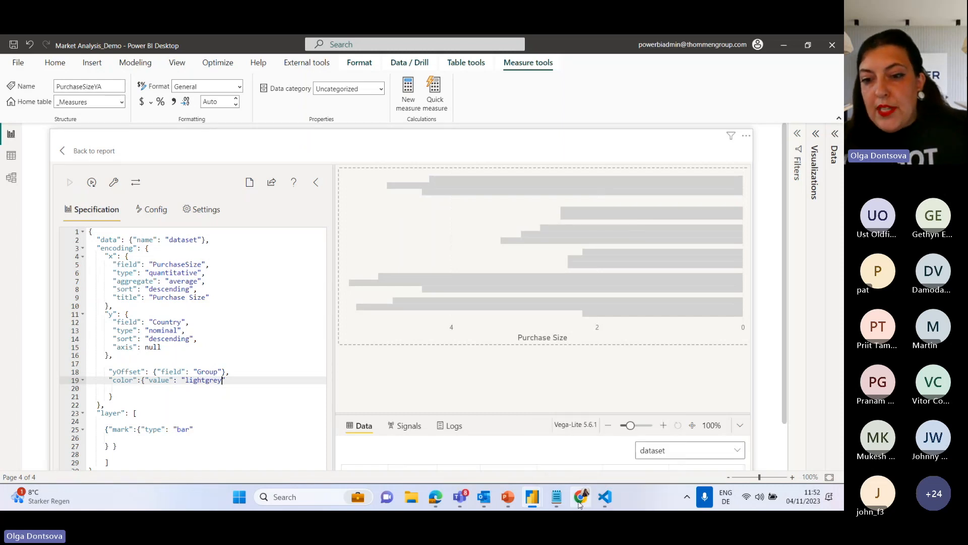
Switch to Chrome and open the Scale page under Encoding in the Vega-Lite documentation.
mouse_move(585, 504)
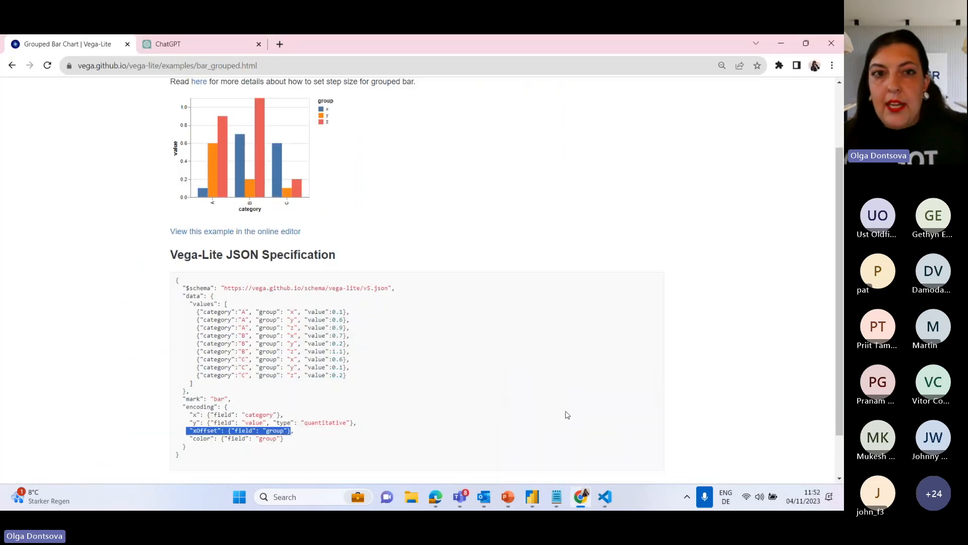
scroll(406, 240, "up", 2)
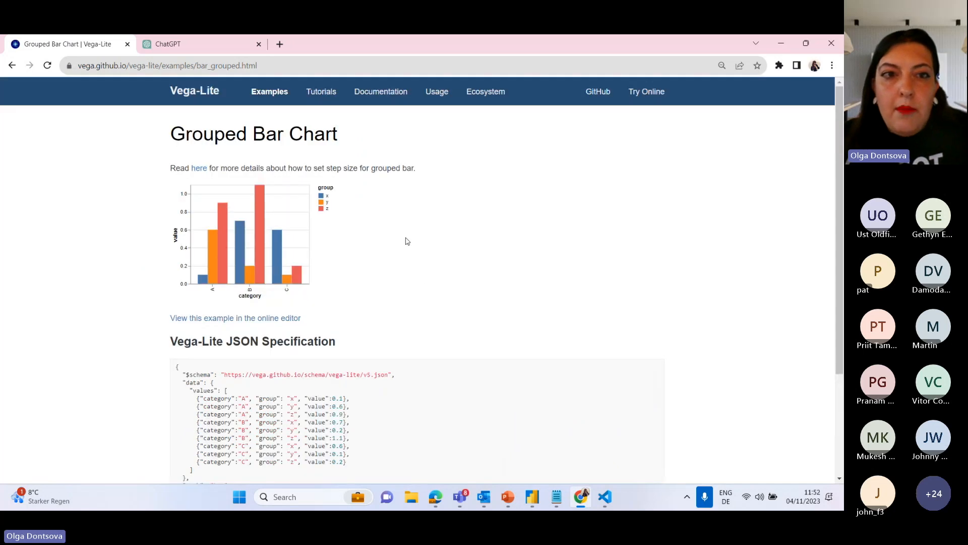
left_click(398, 98)
scroll(246, 363, "down", 9)
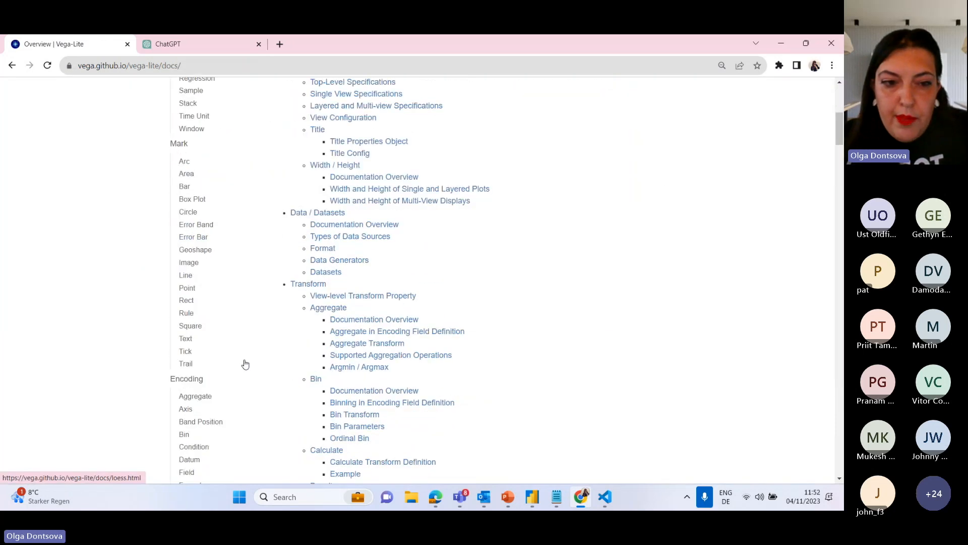
scroll(245, 364, "down", 2)
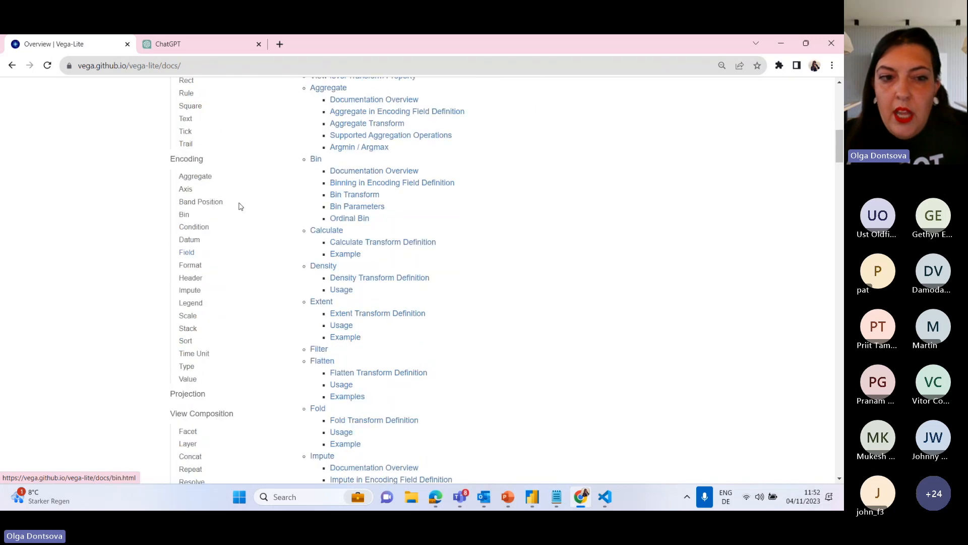
left_click(187, 316)
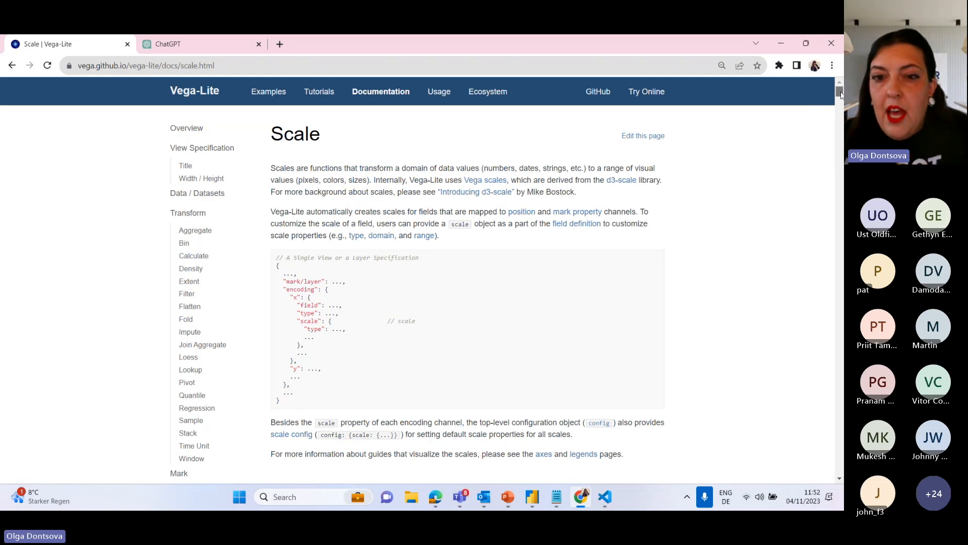
Find the example that sets the range property to an array of CSS color strings and copy its "color" encoding block.
left_click_drag(841, 94, 841, 198)
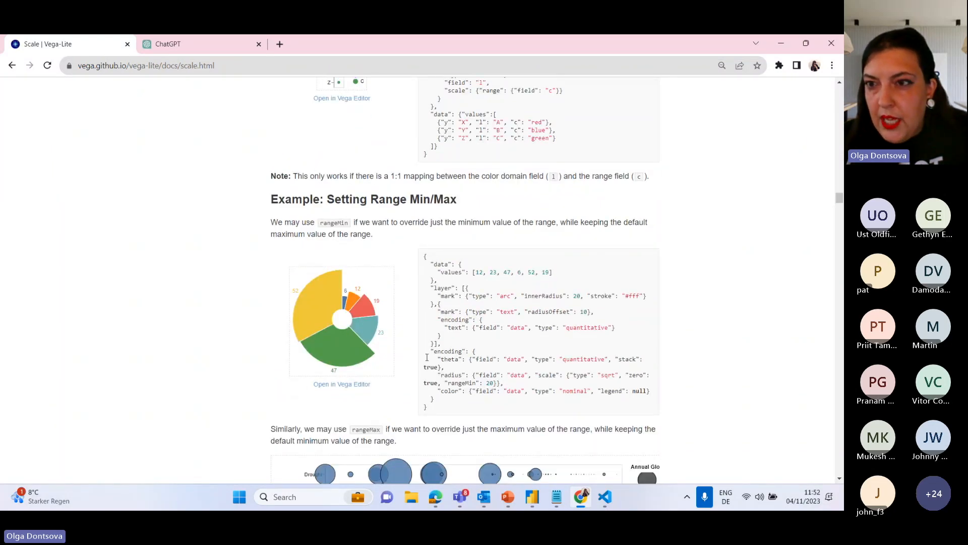
left_click_drag(840, 200, 840, 217)
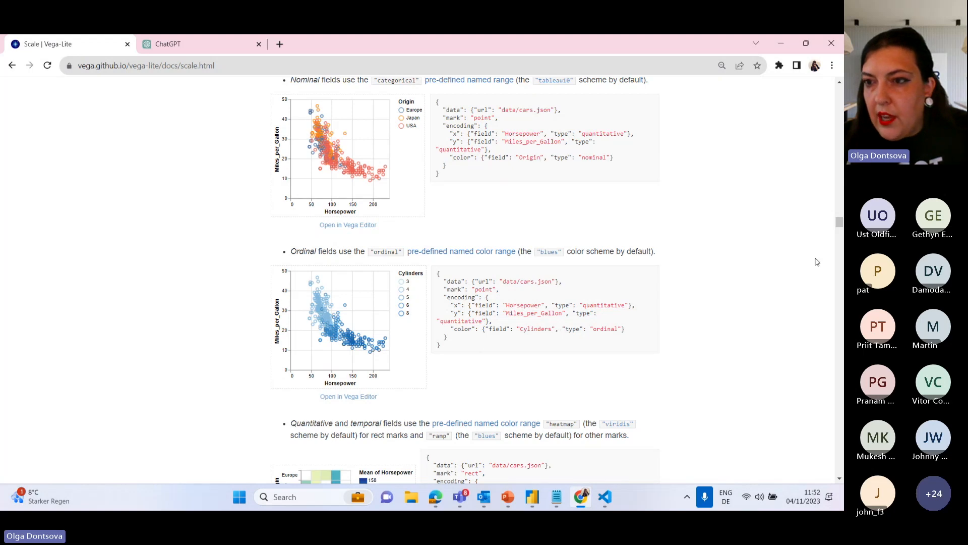
left_click_drag(840, 226, 839, 258)
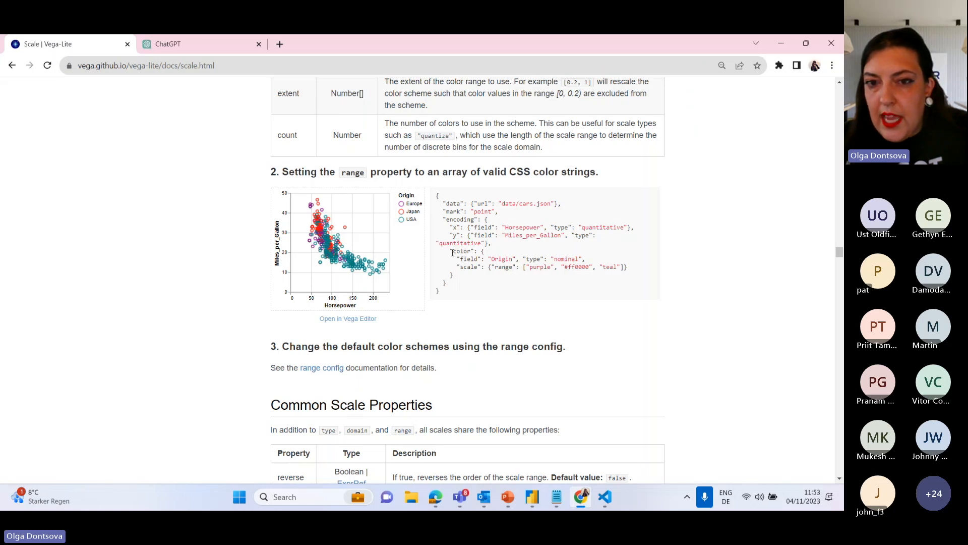
left_click_drag(453, 252, 465, 279)
key("ctrl+c")
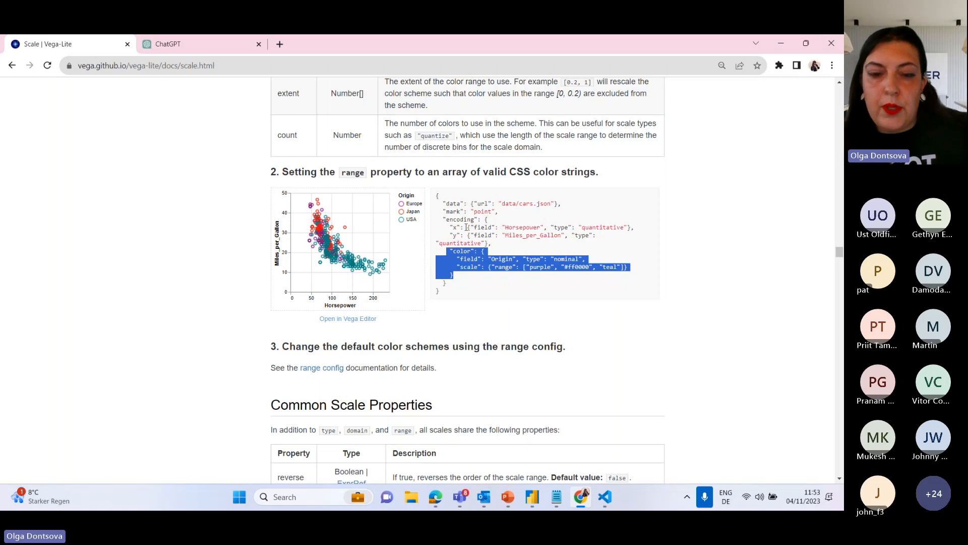
Return to Power BI Desktop, replace the light grey color encoding with the copied block and apply the specification.
left_click(781, 43)
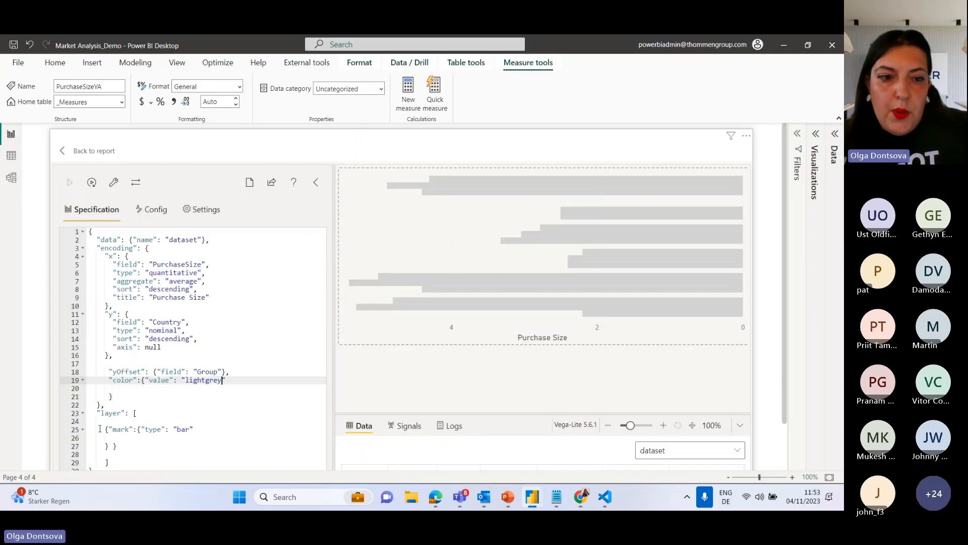
left_click(207, 390)
left_click_drag(113, 397, 105, 382)
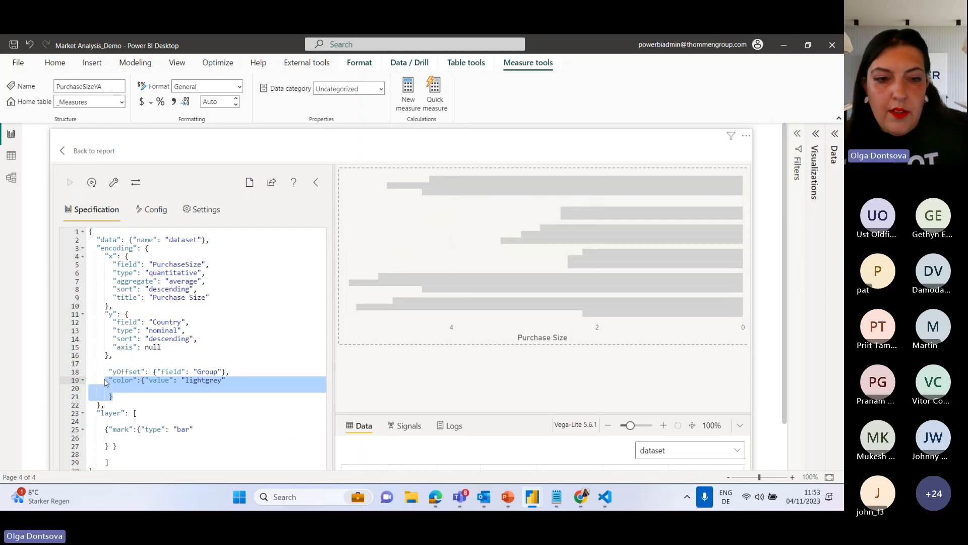
key("ctrl+v")
left_click(70, 182)
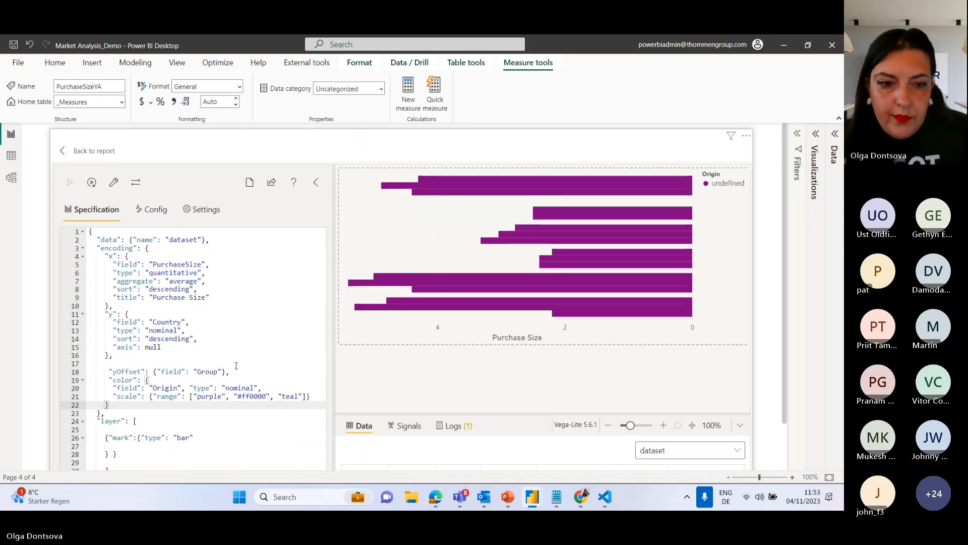
Set the color encoding's field to "Group" and apply the specification.
double_click(180, 388)
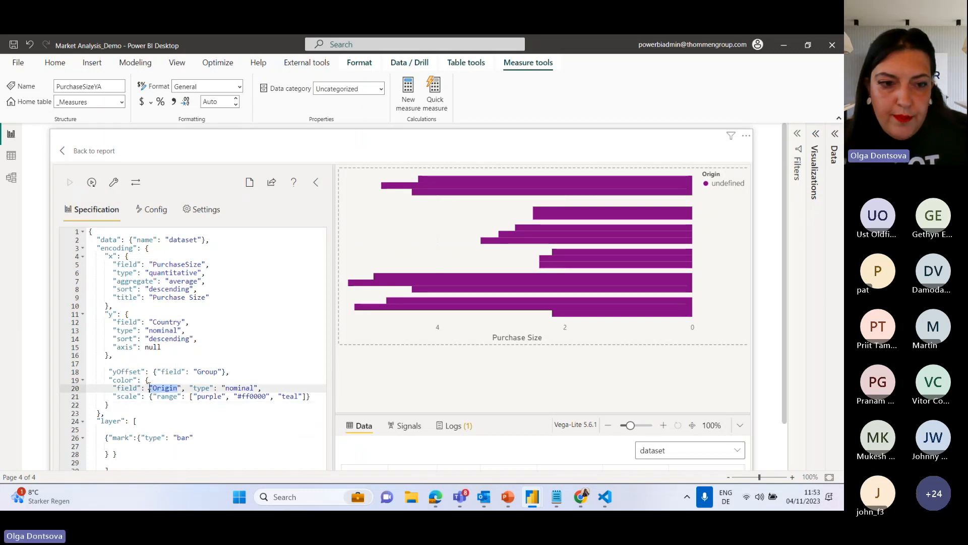
type("Group")
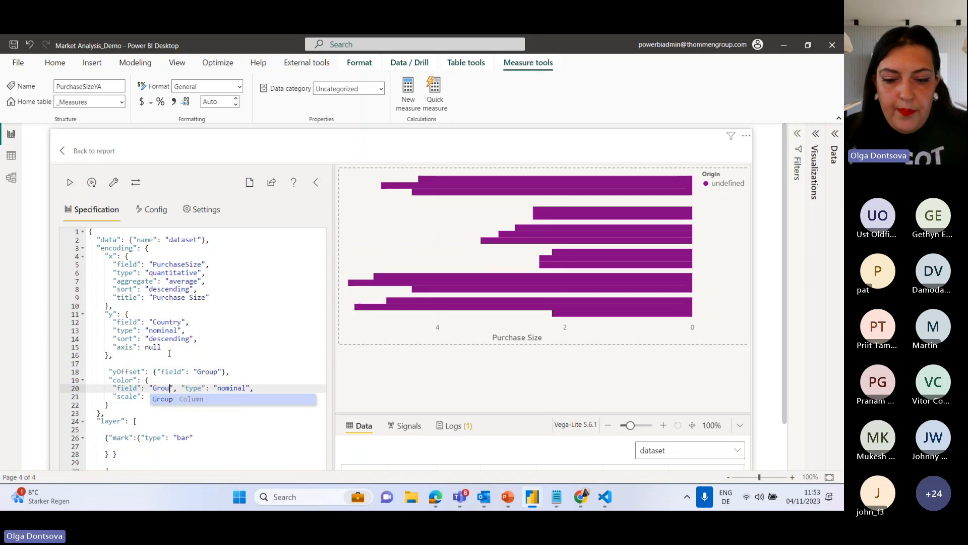
left_click(70, 184)
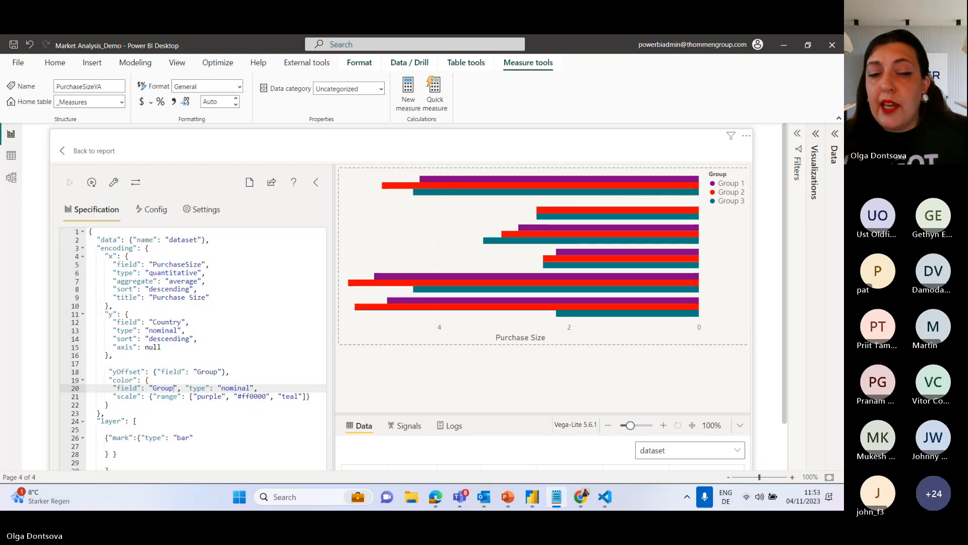
Set the color scale range to "#FFCC00", "#FEE69E", "#005245", apply the specification, and repair and format the JSON.
left_click_drag(304, 397, 194, 398)
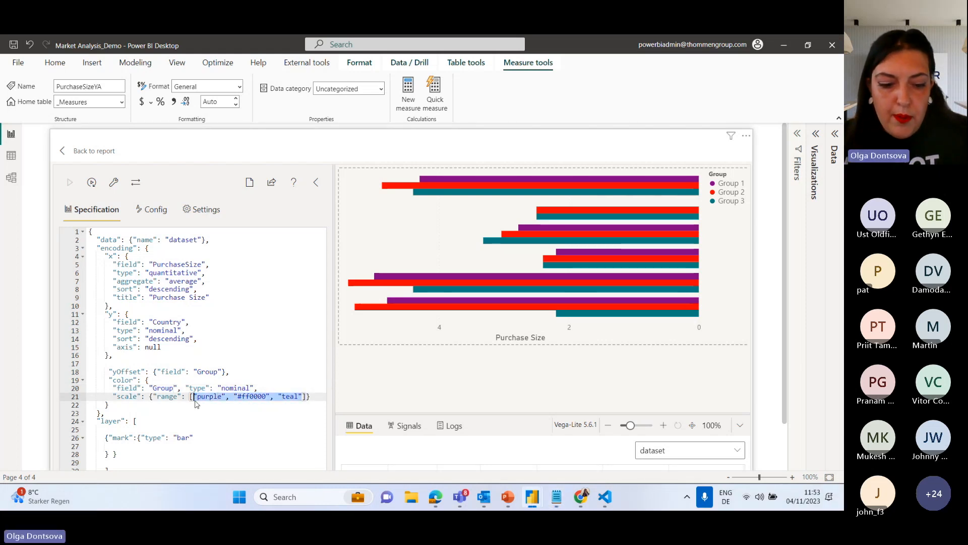
type("\"#FFCC00\", \"#FEE69E\", \"#005245\"")
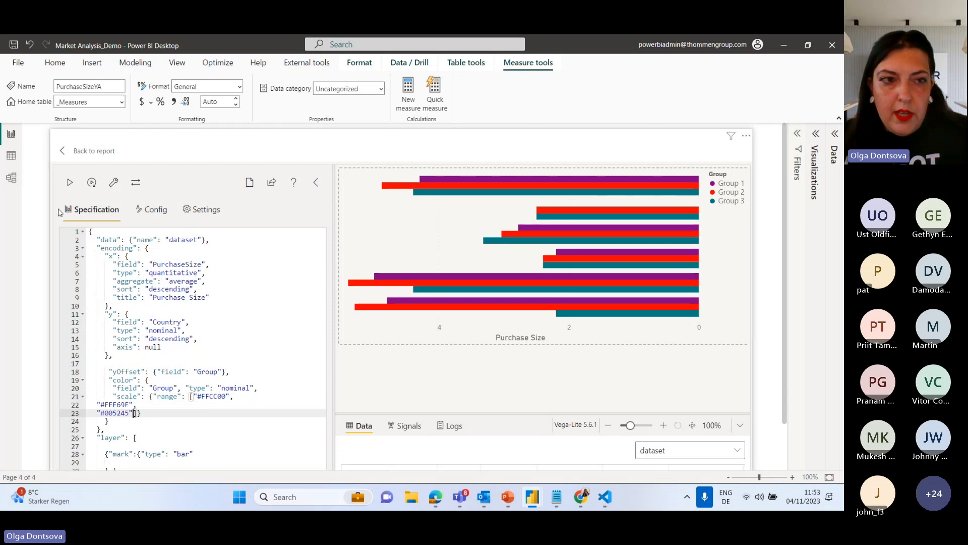
left_click(69, 185)
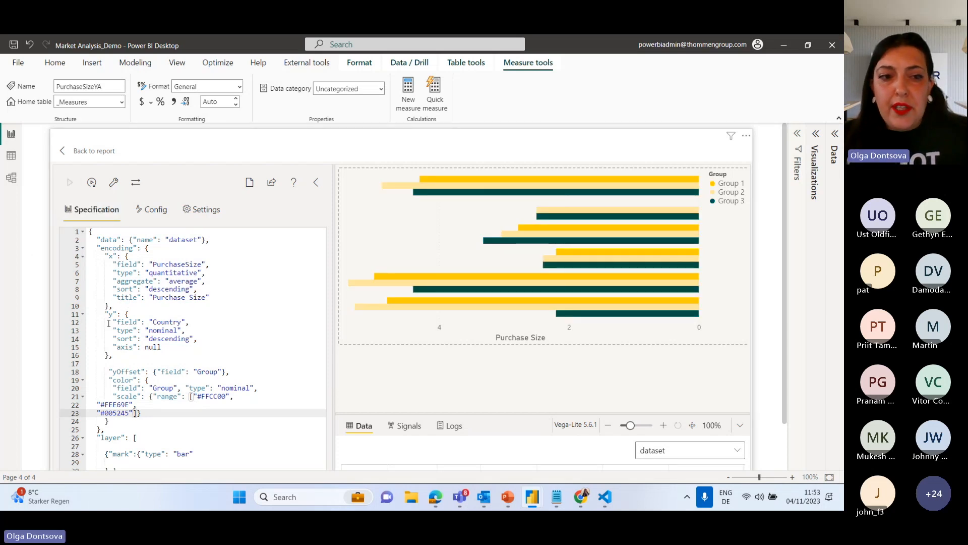
left_click(114, 182)
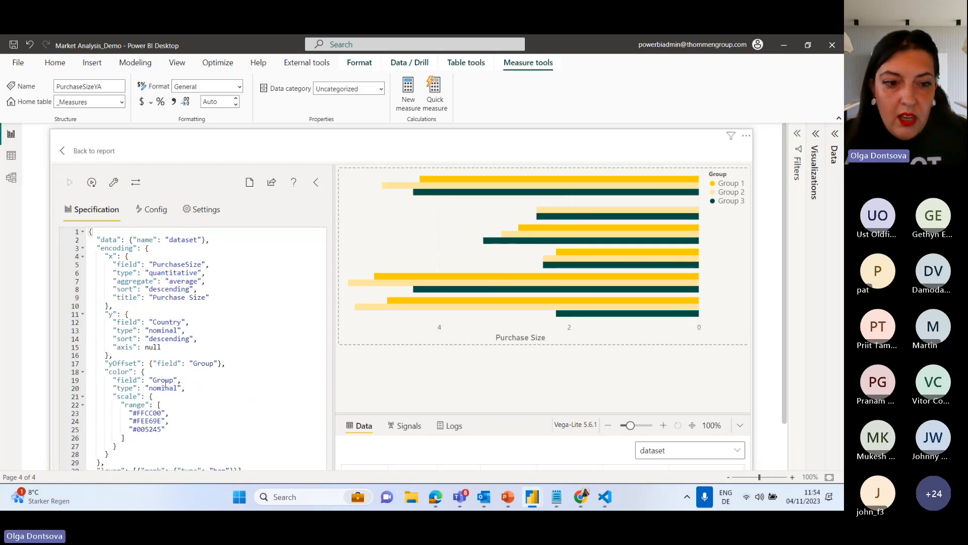
Put the bar mark on its own line in the layer array, followed by a comma and blank lines for another mark.
scroll(174, 395, "down", 1)
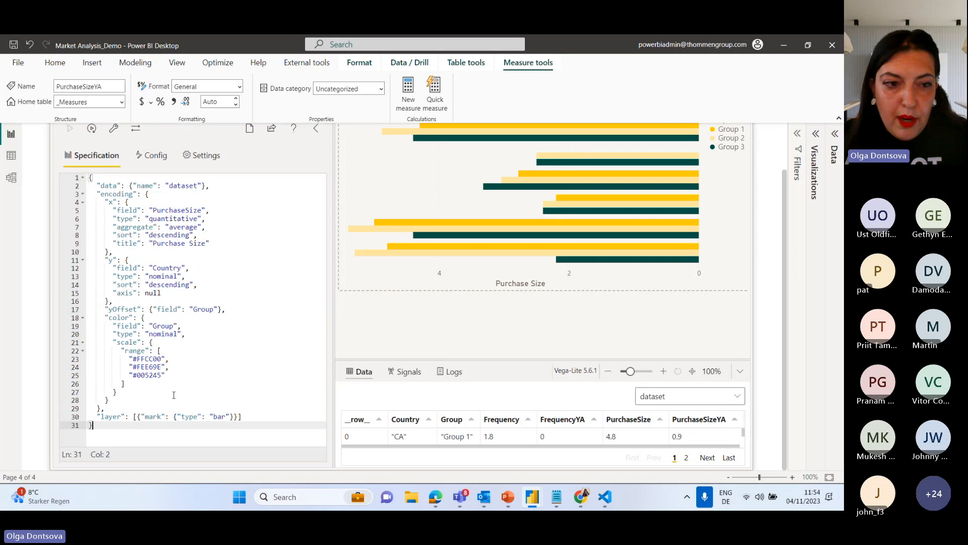
left_click(138, 417)
key("Return")
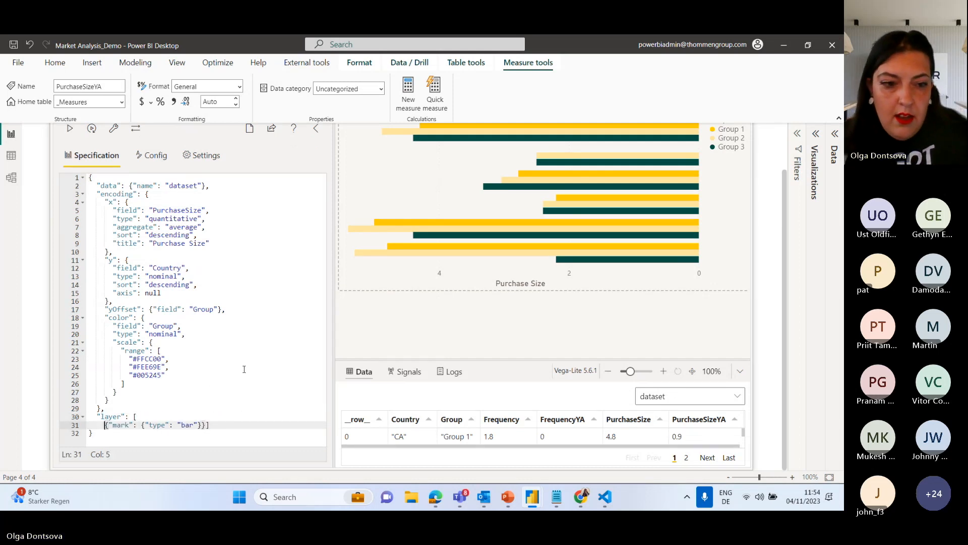
left_click(206, 425)
key("Return")
key("Return")
key("Return")
key("Return")
key("Return")
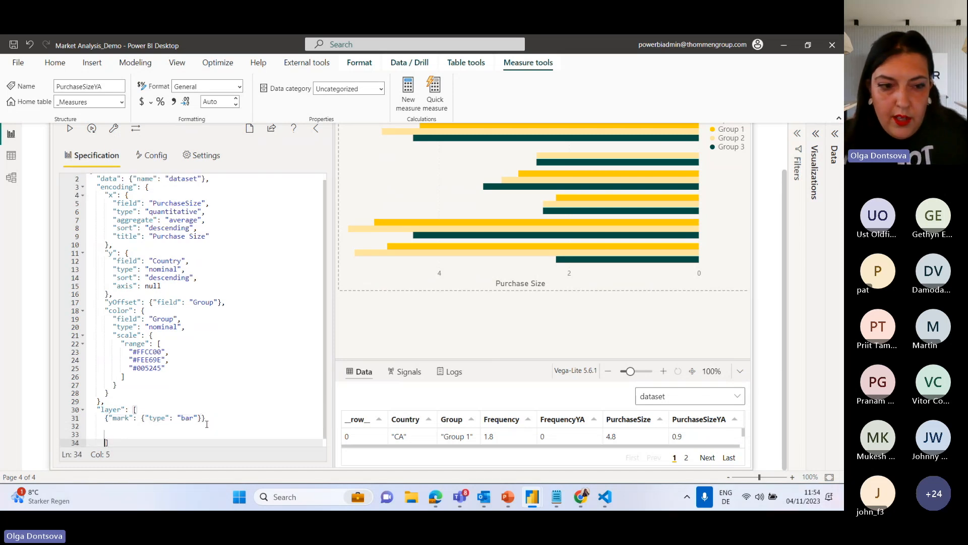
scroll(205, 411, "down", 1)
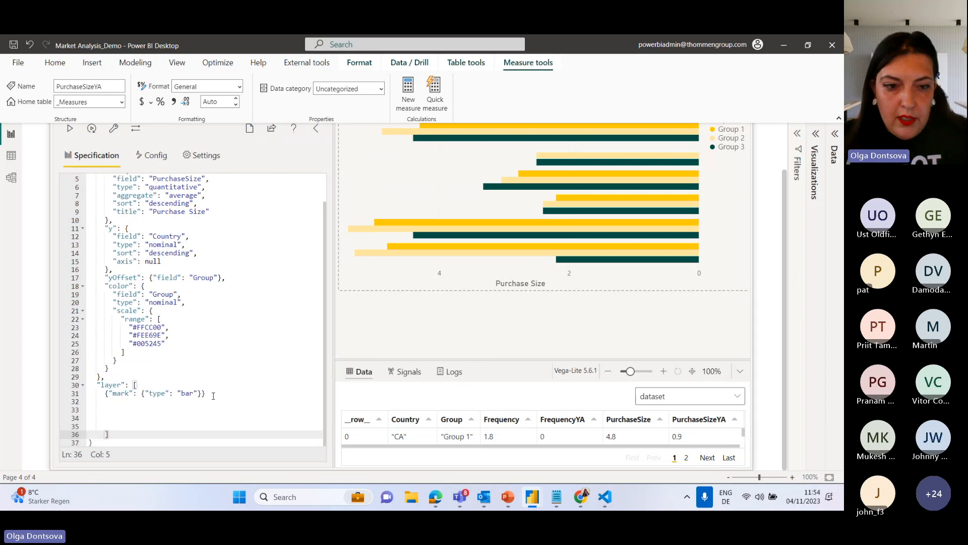
left_click(214, 396)
type(",")
key("Return")
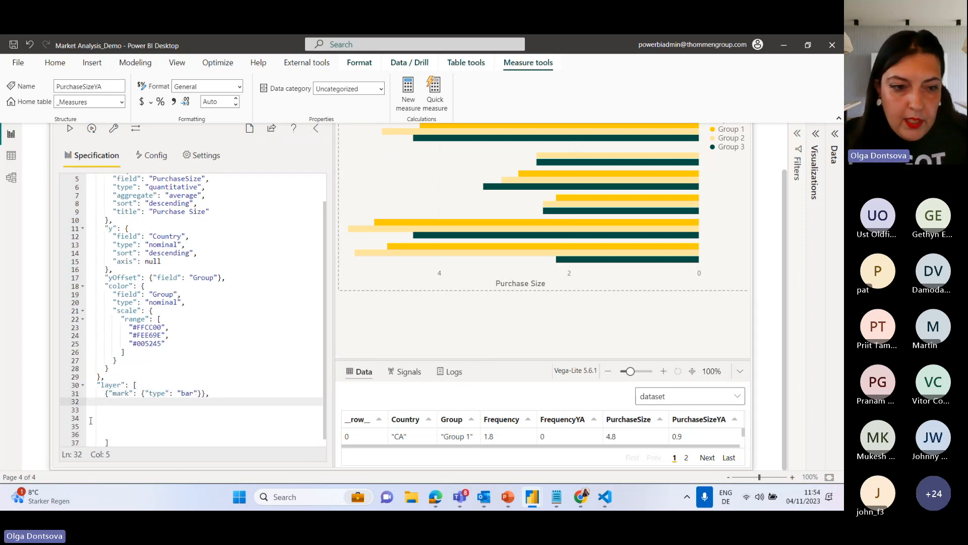
Start a second layer entry below the bar mark with "mark" containing "type": "text".
left_click_drag(105, 393, 137, 393)
key("ctrl+c")
left_click(119, 409)
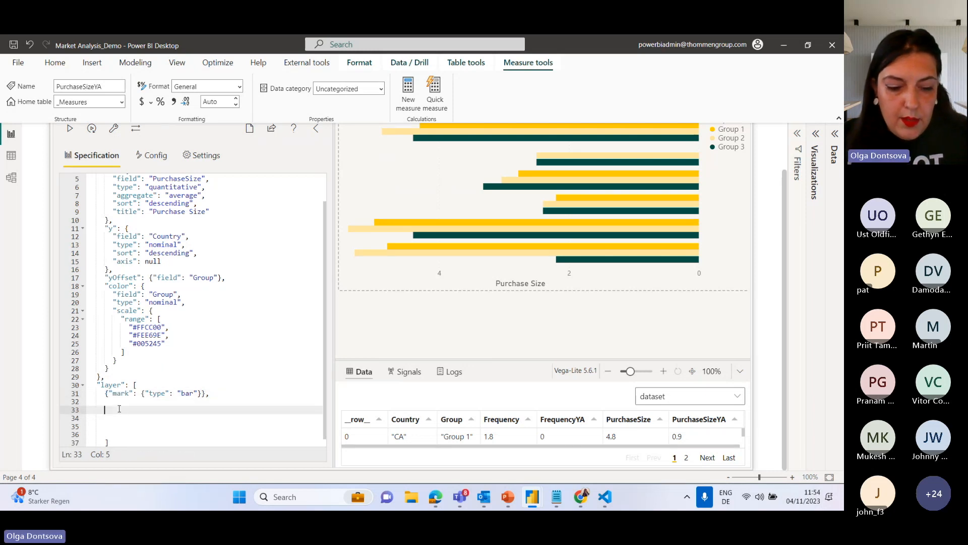
key("ctrl+v")
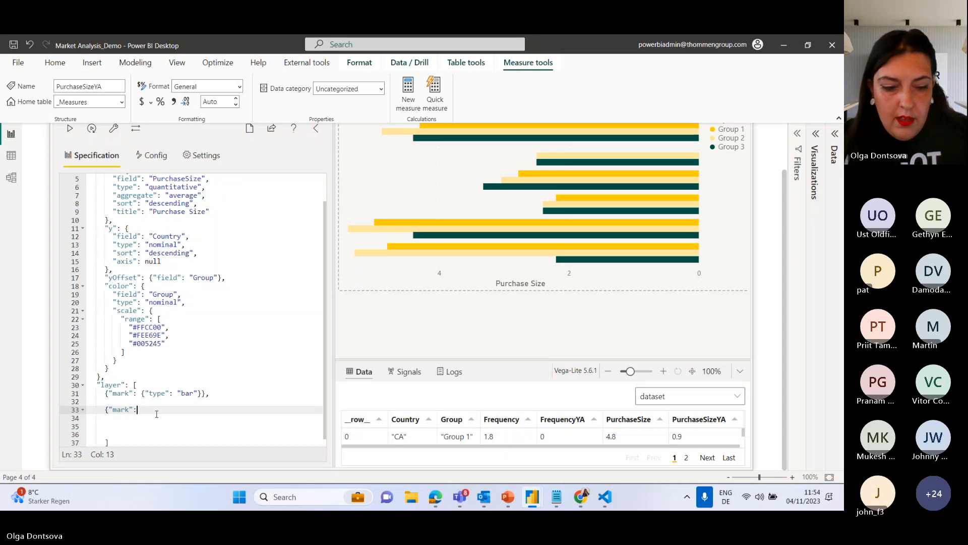
left_click_drag(110, 411, 106, 410)
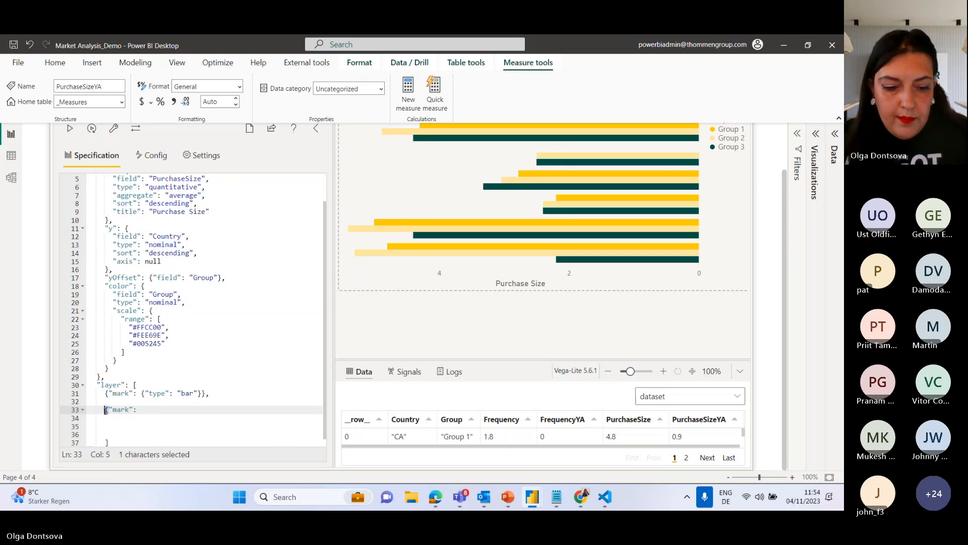
left_click(148, 411)
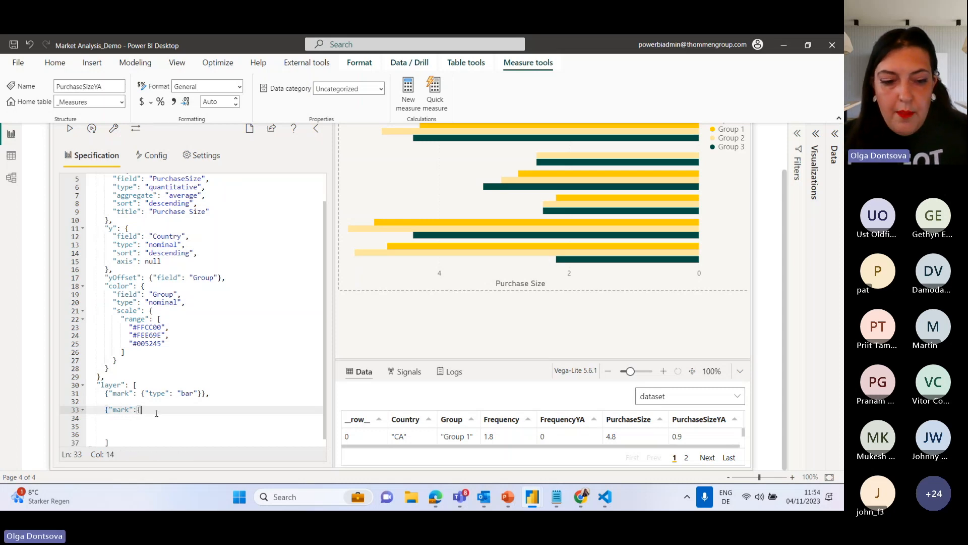
type("{\"type\"")
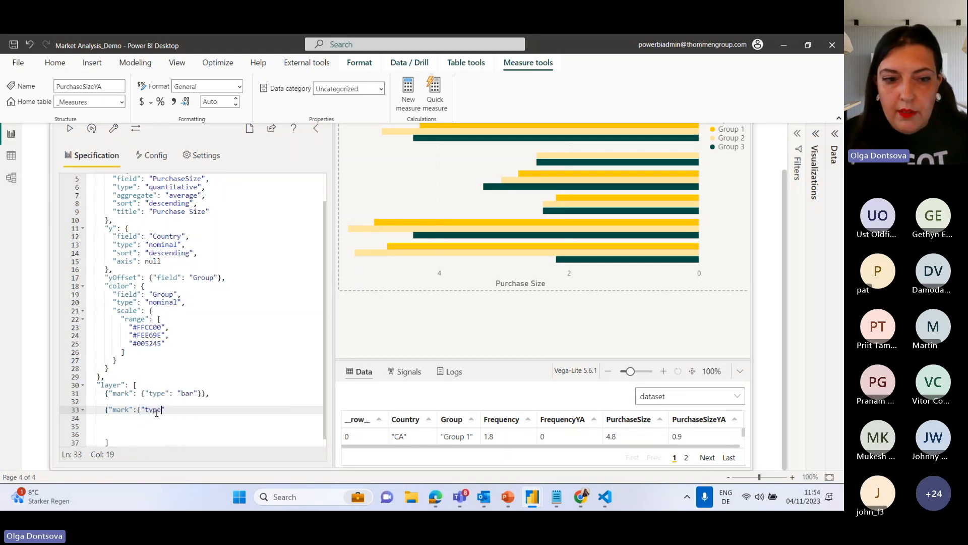
type(": \"")
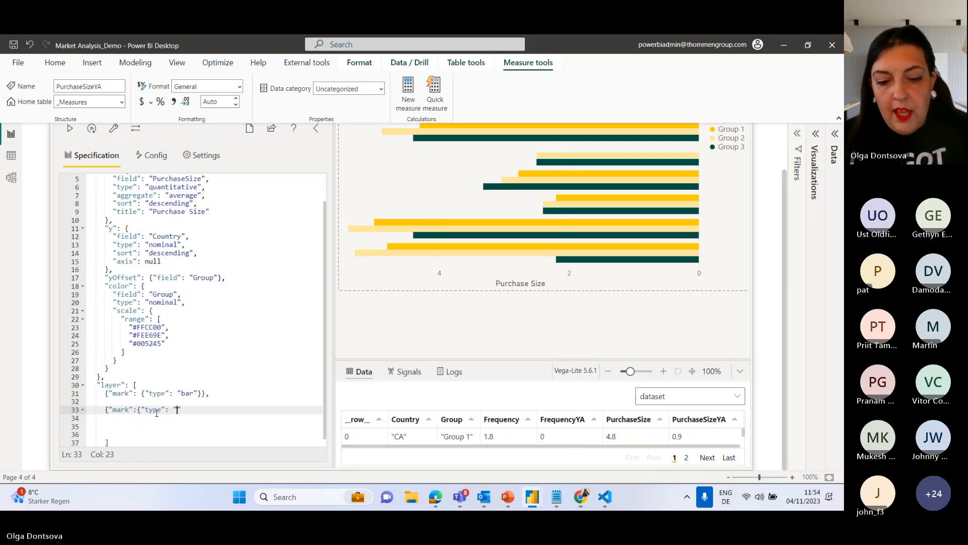
type("text")
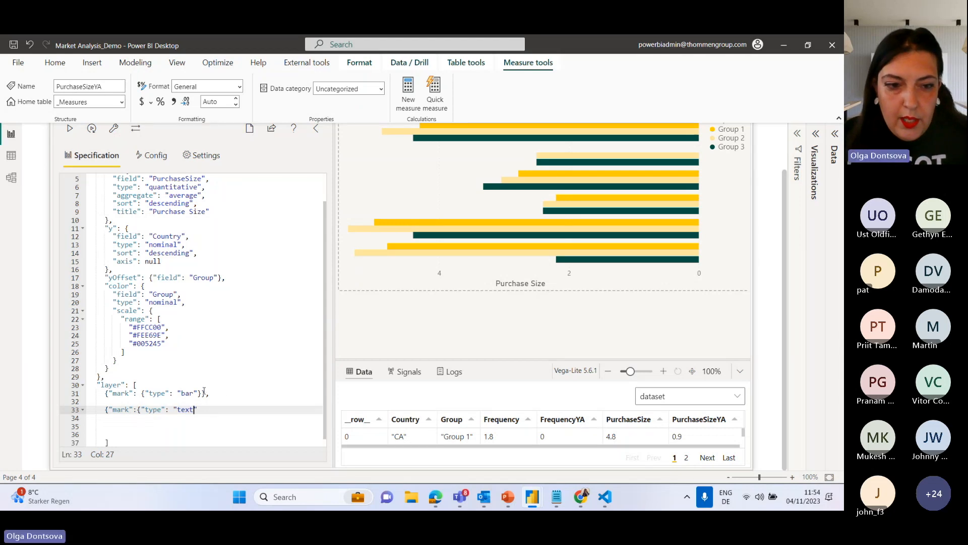
Close the text mark entry with two closing braces, apply the specification, and enlarge the data preview pane below the chart.
left_click_drag(204, 393, 198, 393)
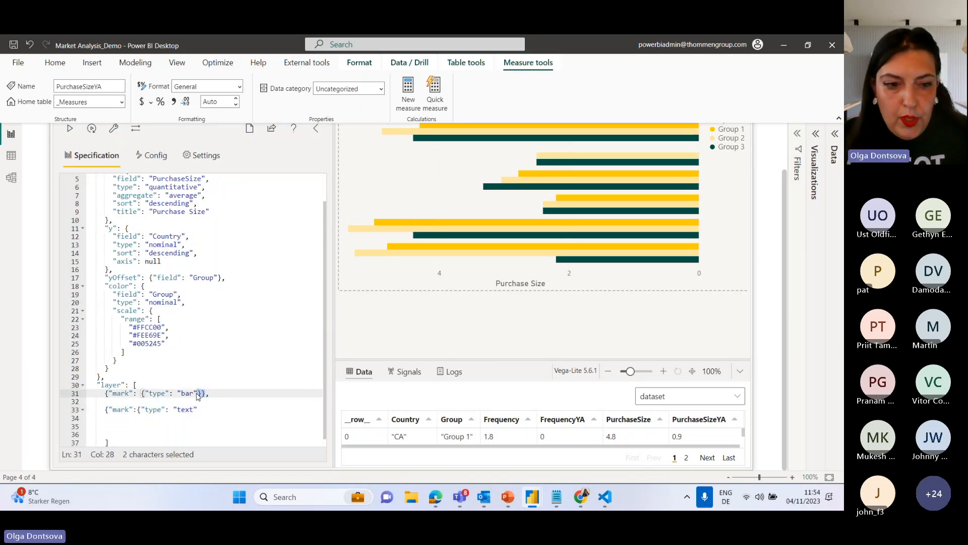
key("ctrl+c")
left_click(212, 409)
key("ctrl+v")
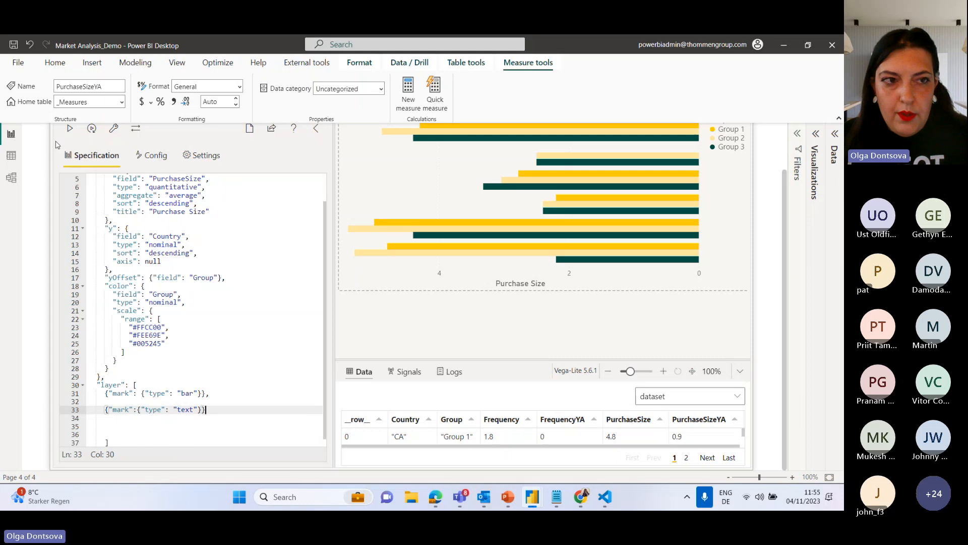
left_click(70, 130)
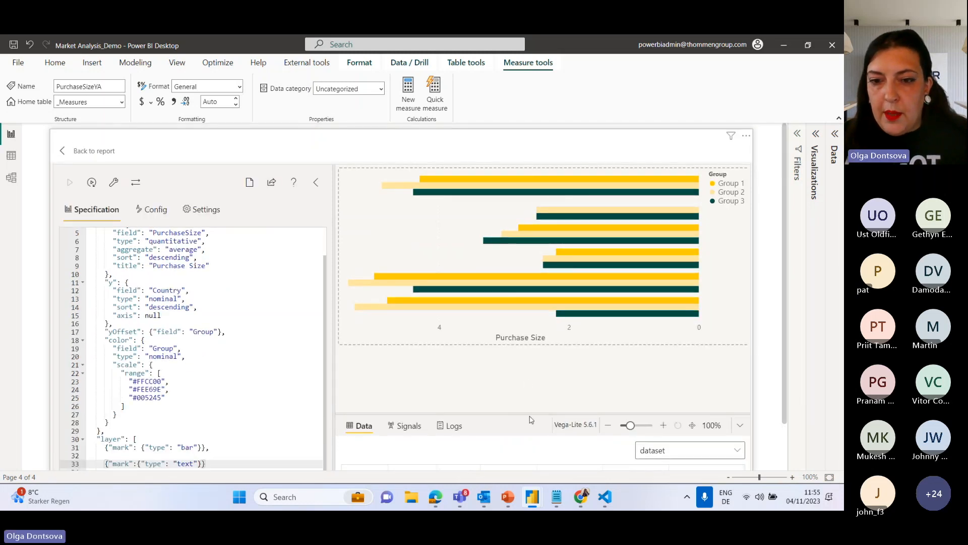
left_click_drag(530, 414, 528, 364)
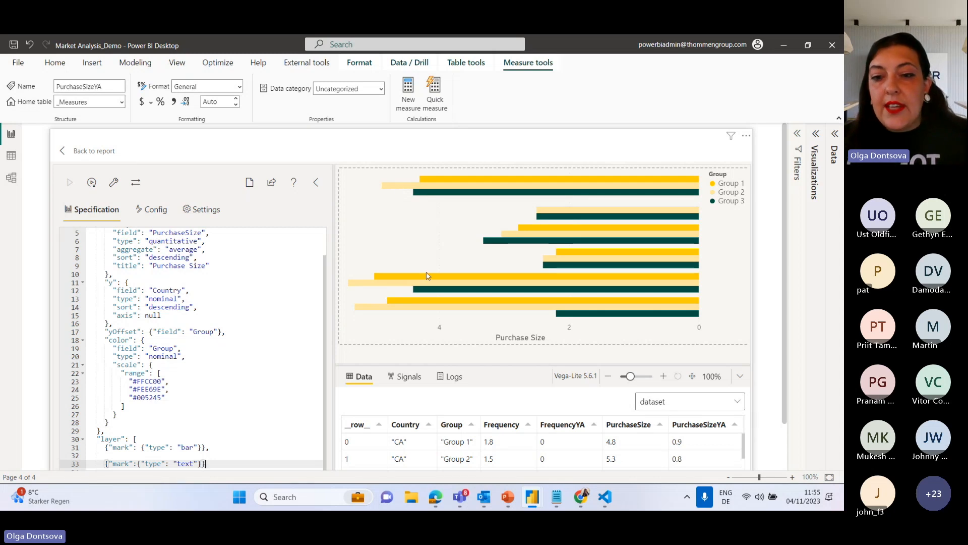
Copy the top-level encoding block into the bar mark's layer entry, after a comma following the mark definition.
scroll(139, 304, "up", 2)
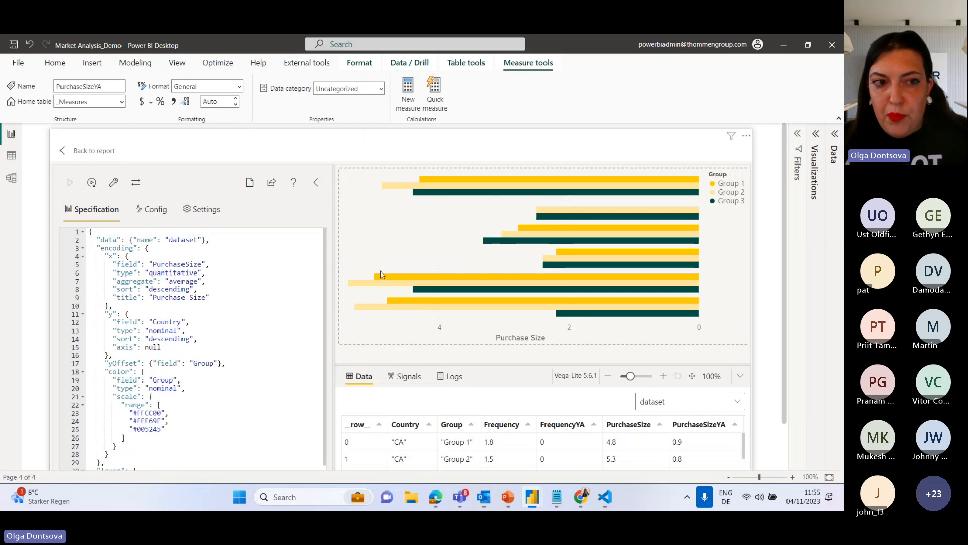
left_click_drag(96, 246, 187, 395)
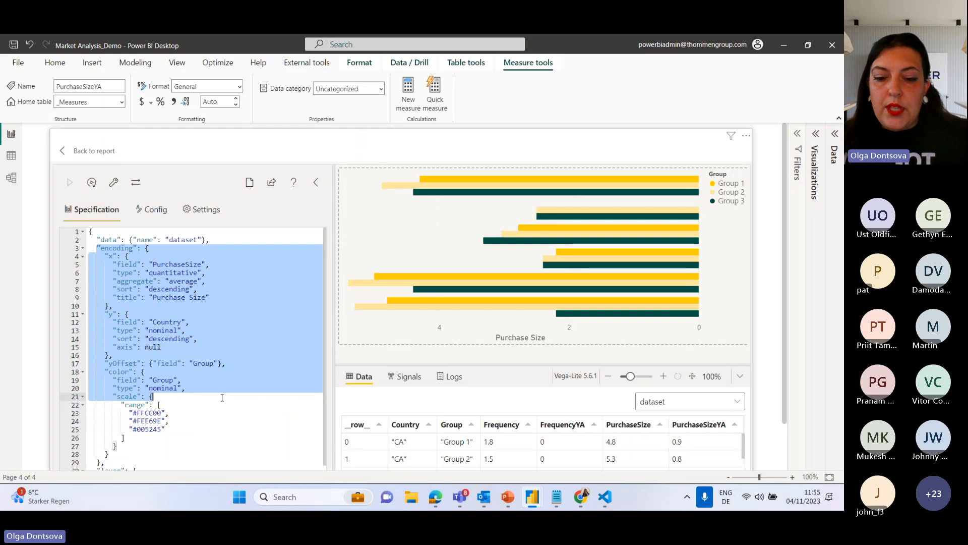
left_click_drag(94, 248, 103, 462)
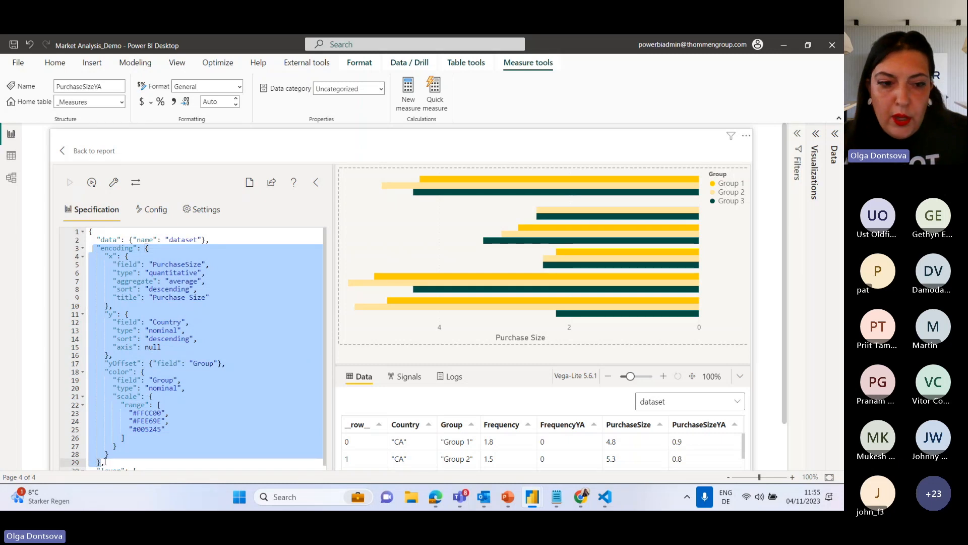
scroll(239, 297, "down", 3)
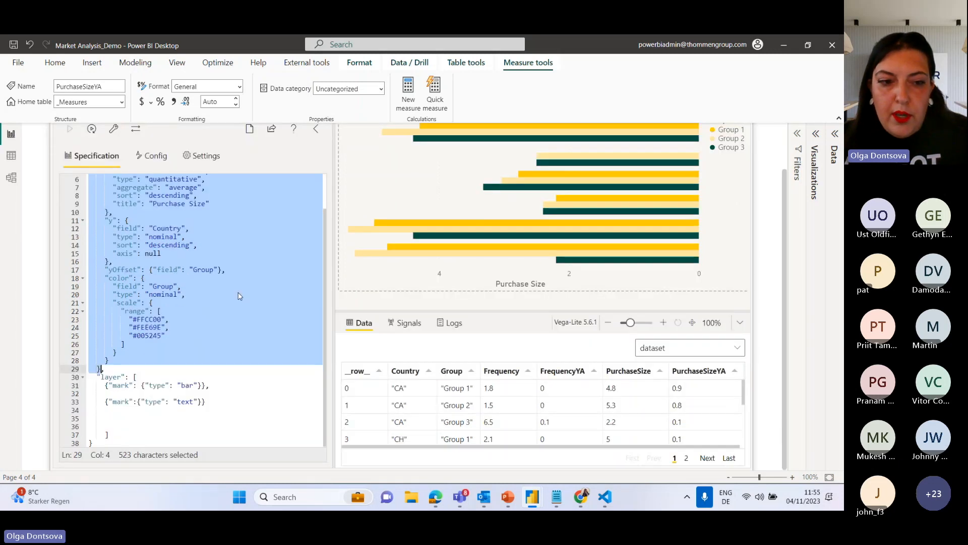
left_click(203, 385)
type(",")
key("Return")
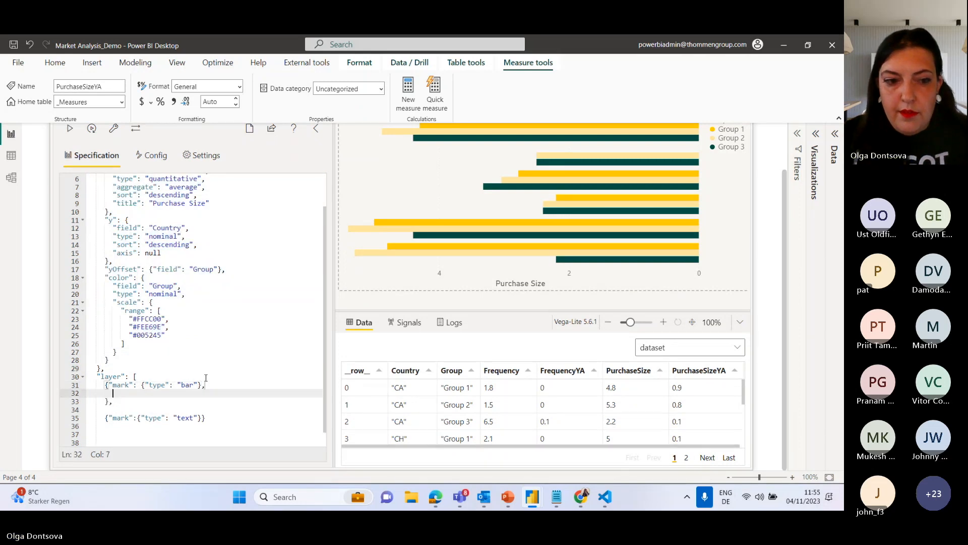
key("ctrl+v")
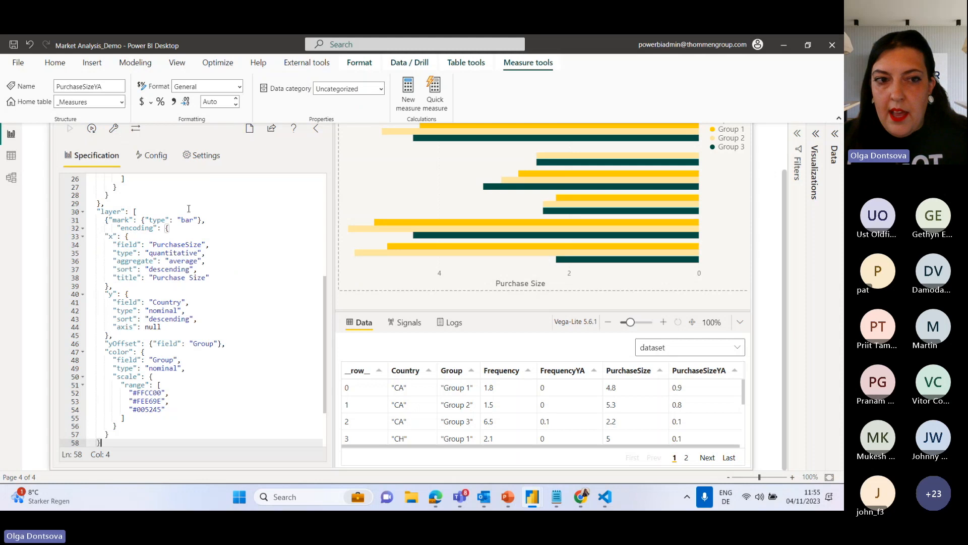
Add the same copied encoding block inside the text mark's layer entry after a comma, and apply the specification.
scroll(259, 325, "down", 3)
left_click(204, 401)
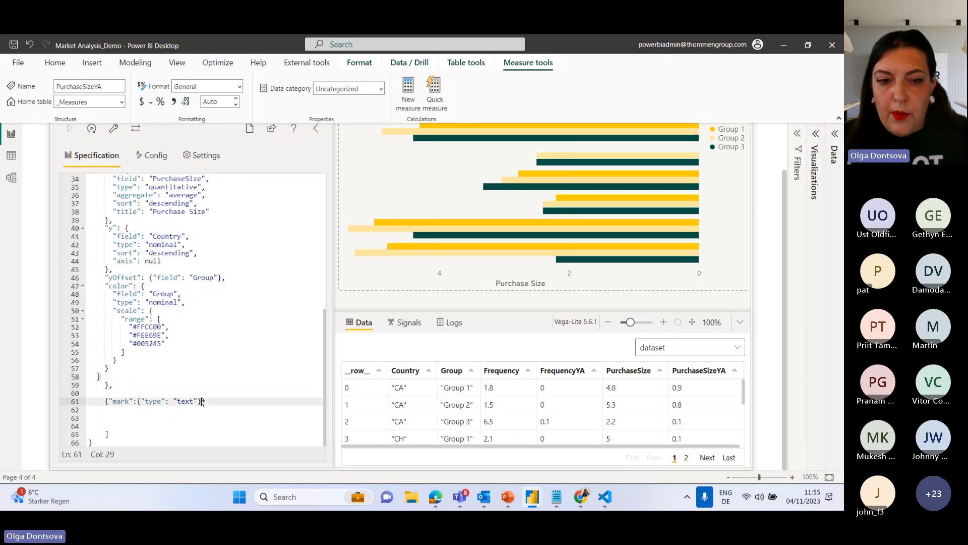
type(",")
key("Return")
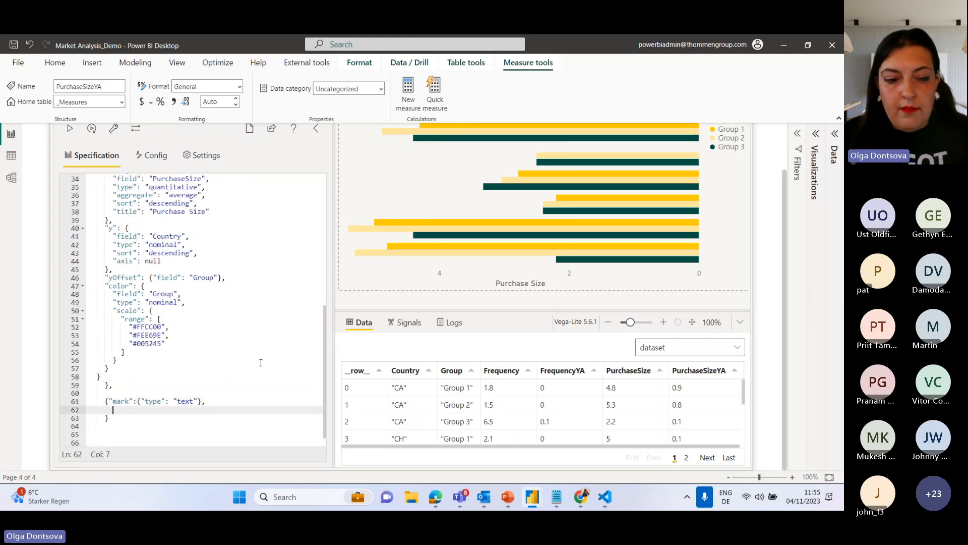
key("ctrl+v")
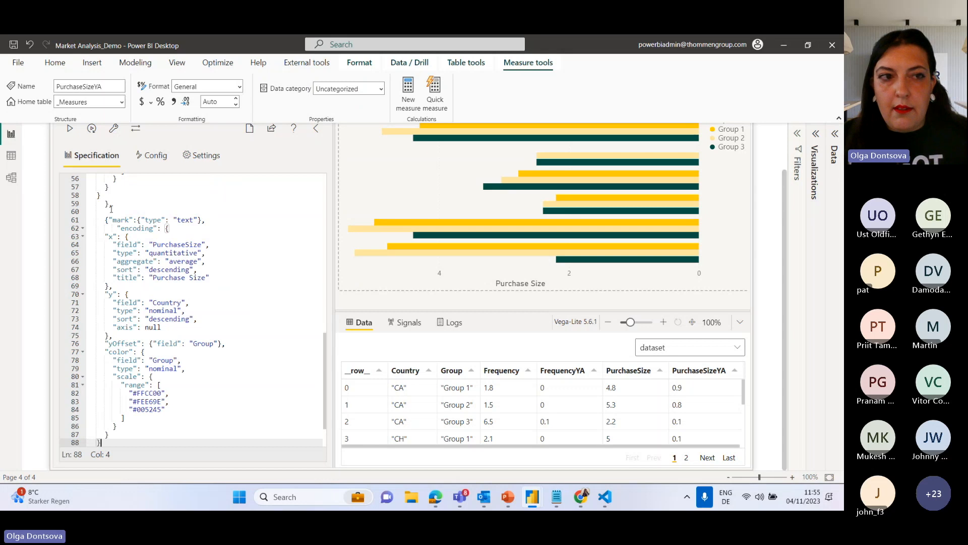
left_click(70, 128)
Delete the top-level encoding block above the layer array, keeping only the encodings inside the two layer entries.
scroll(189, 258, "up", 5)
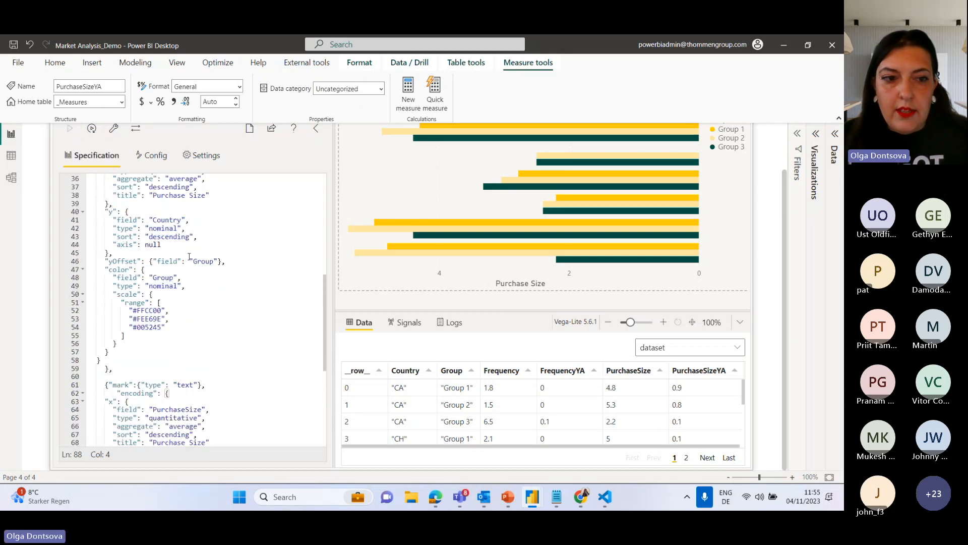
scroll(139, 348, "up", 8)
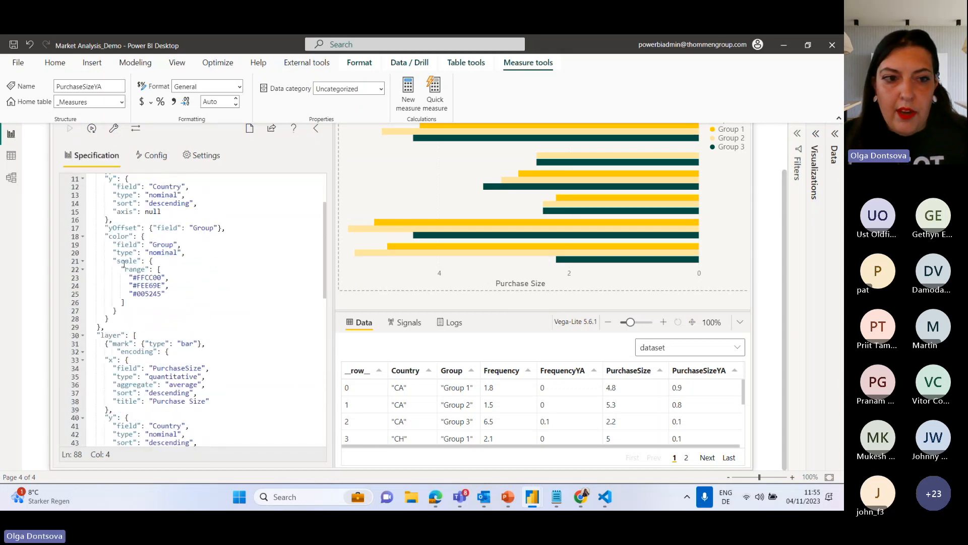
left_click_drag(105, 327, 92, 197)
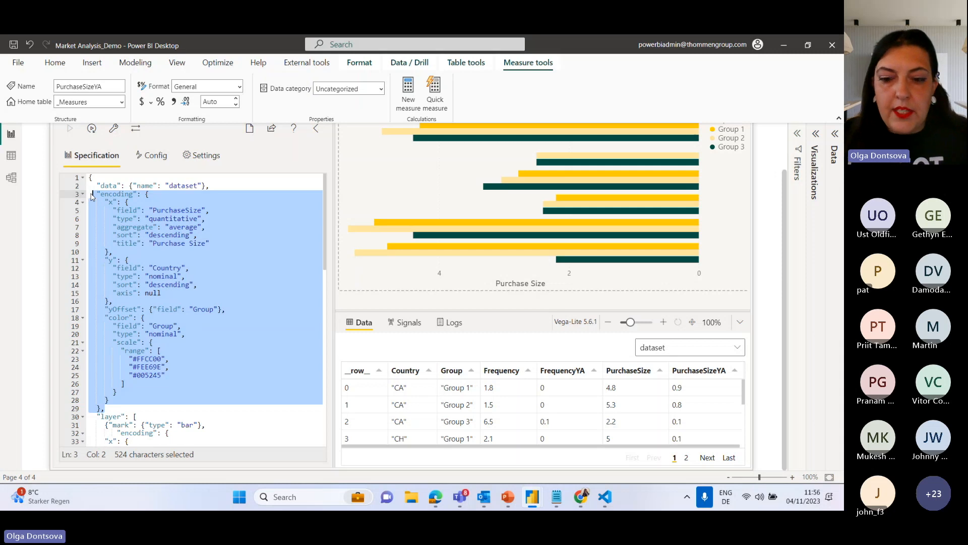
key("Delete")
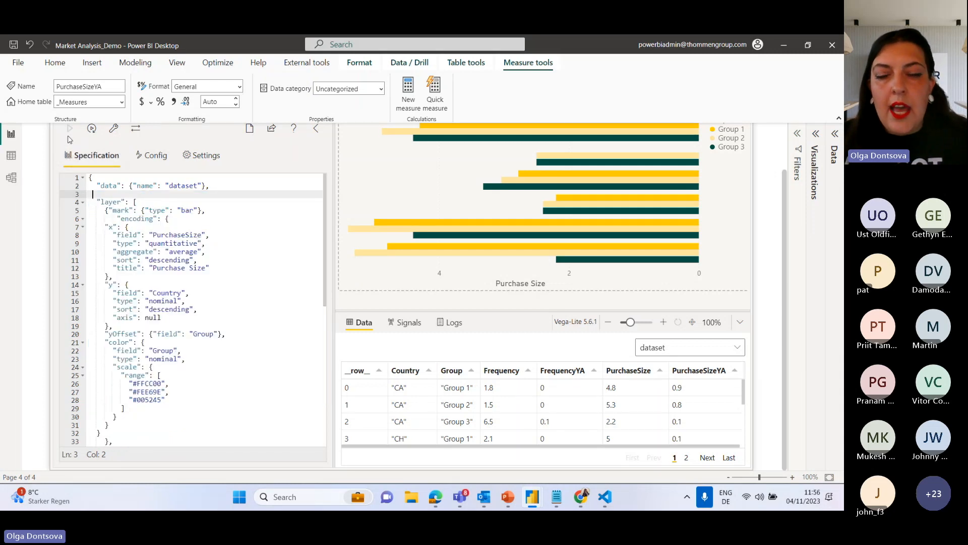
Start a "text" channel object at the beginning of the text mark's encoding, above the x channel.
scroll(534, 227, "up", 2)
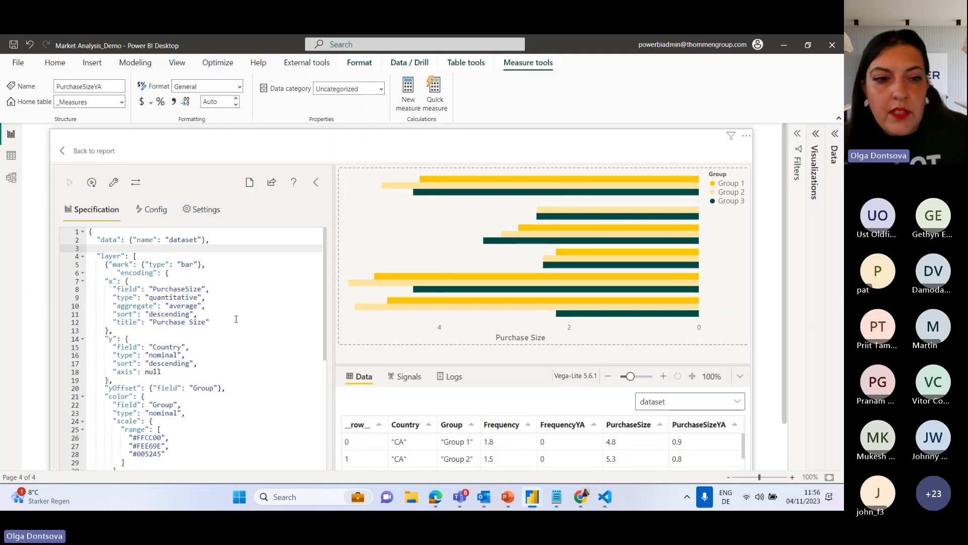
scroll(236, 319, "down", 8)
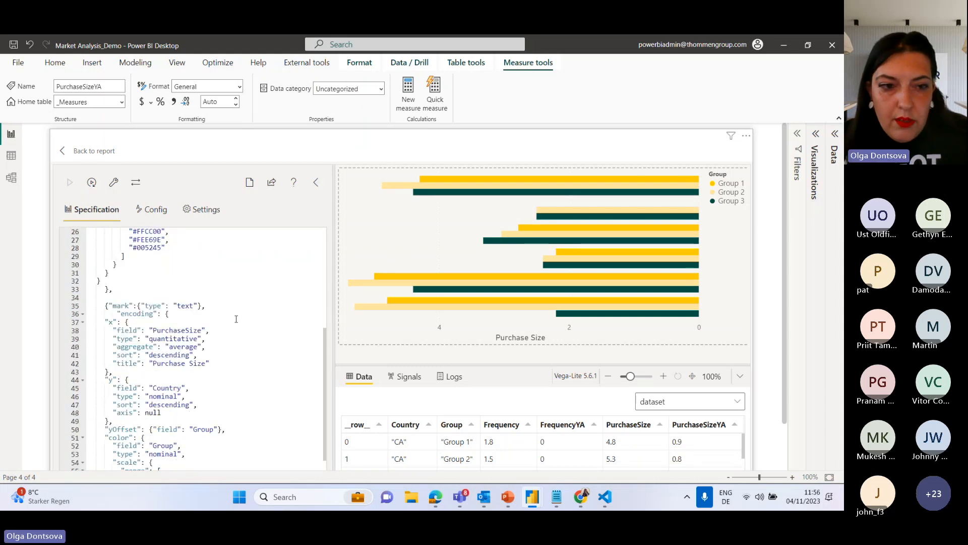
scroll(151, 305, "down", 2)
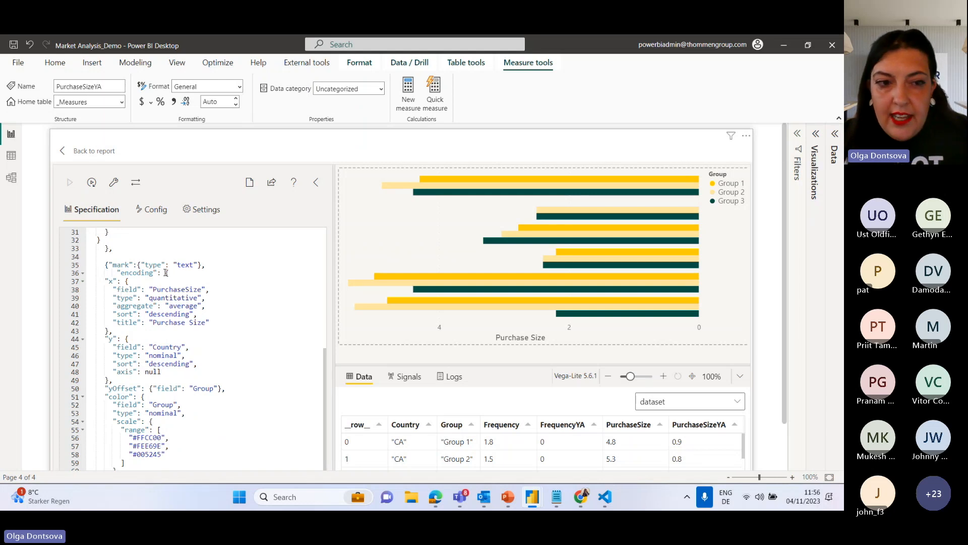
left_click(181, 277)
key("Return")
key("Return")
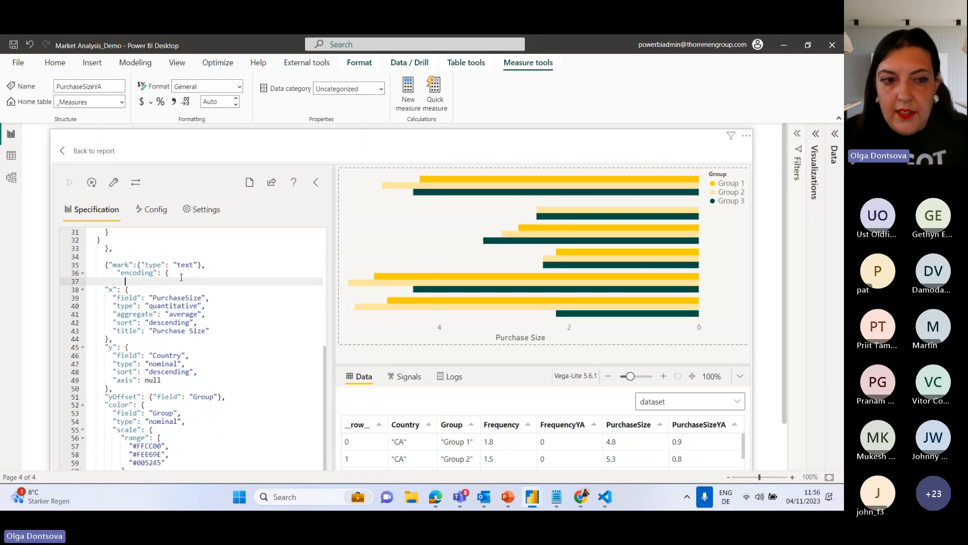
type("\"\"")
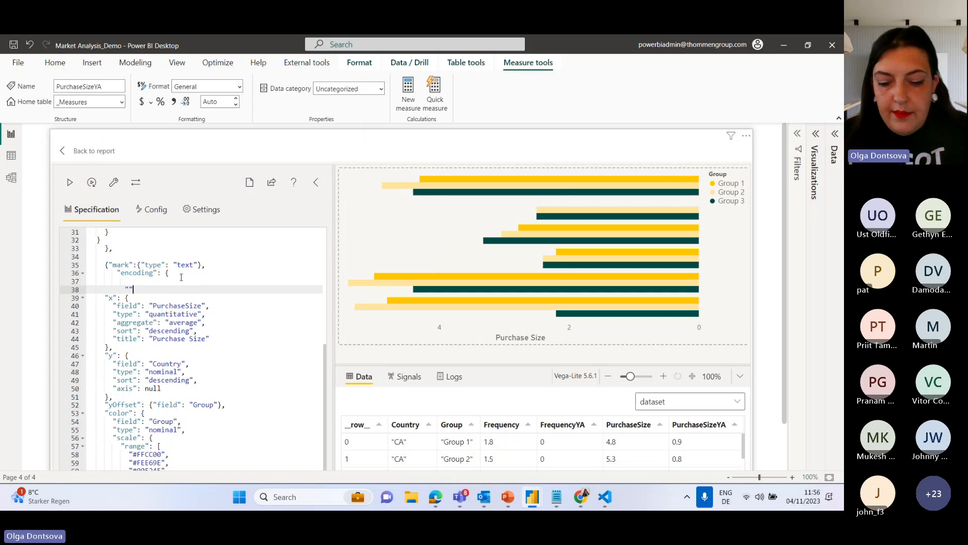
type("text\":")
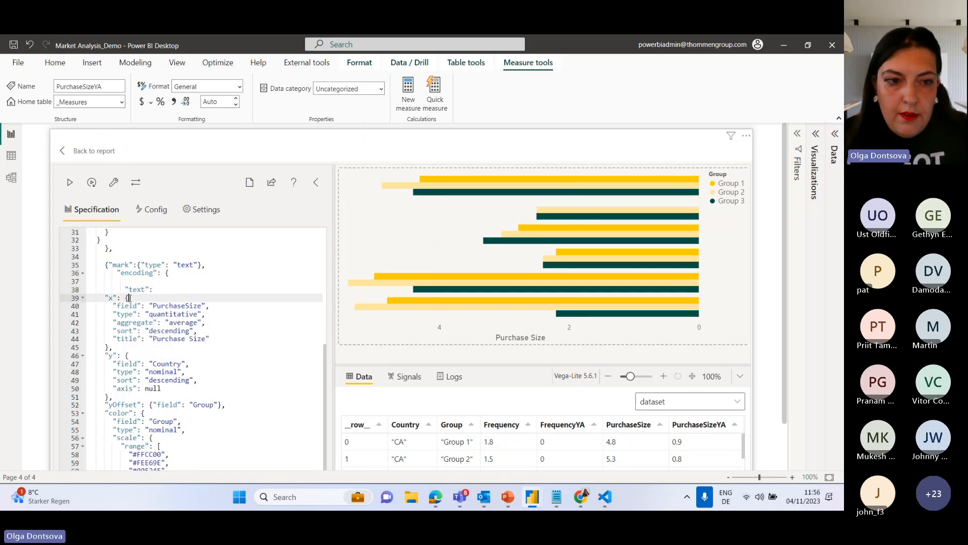
type("{")
key("Return")
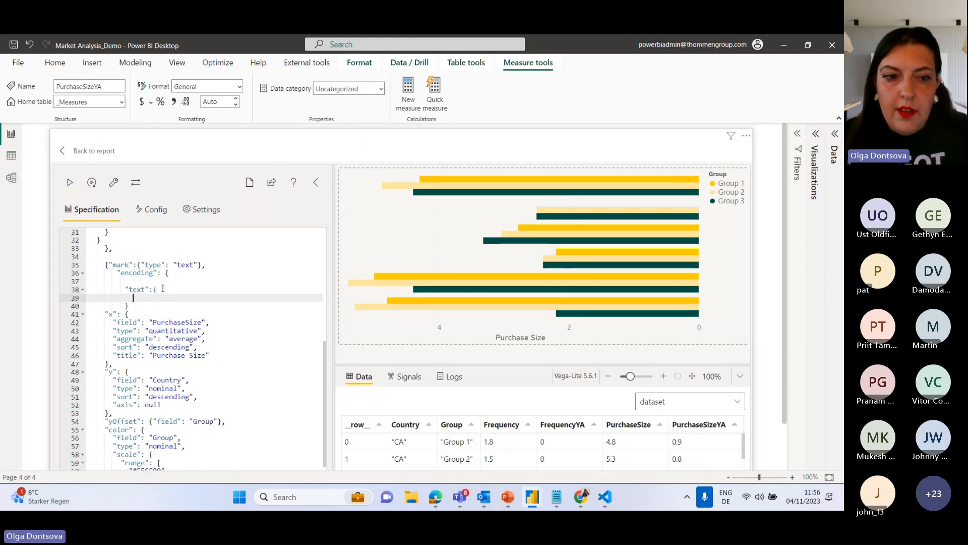
Set the text channel's field to "PurchaseSize", add a comma after its closing brace, and apply the specification.
type("\"")
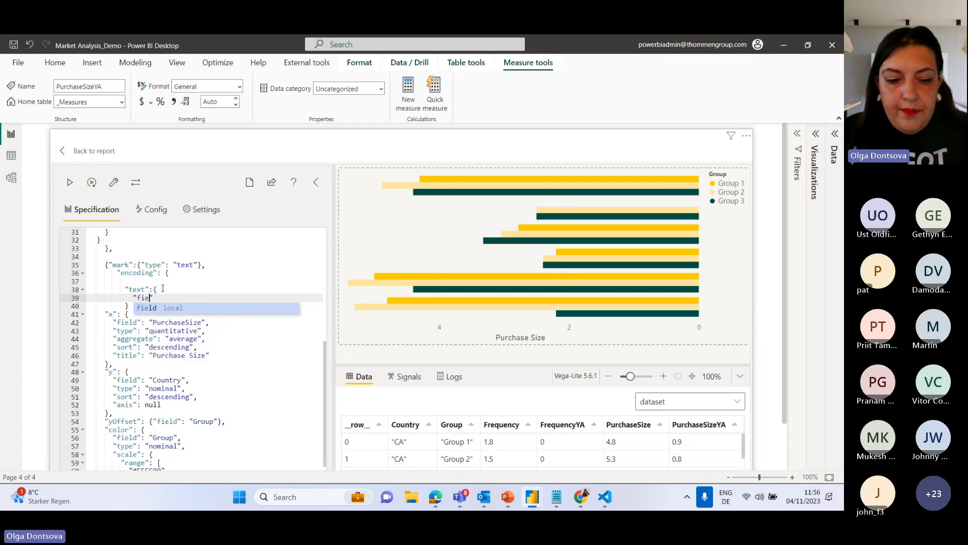
type("field\":")
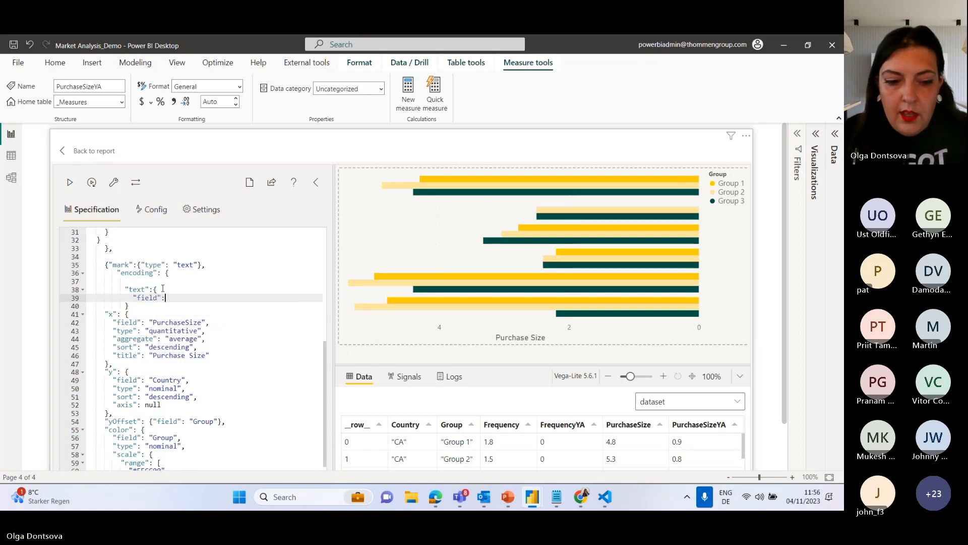
type(" \"")
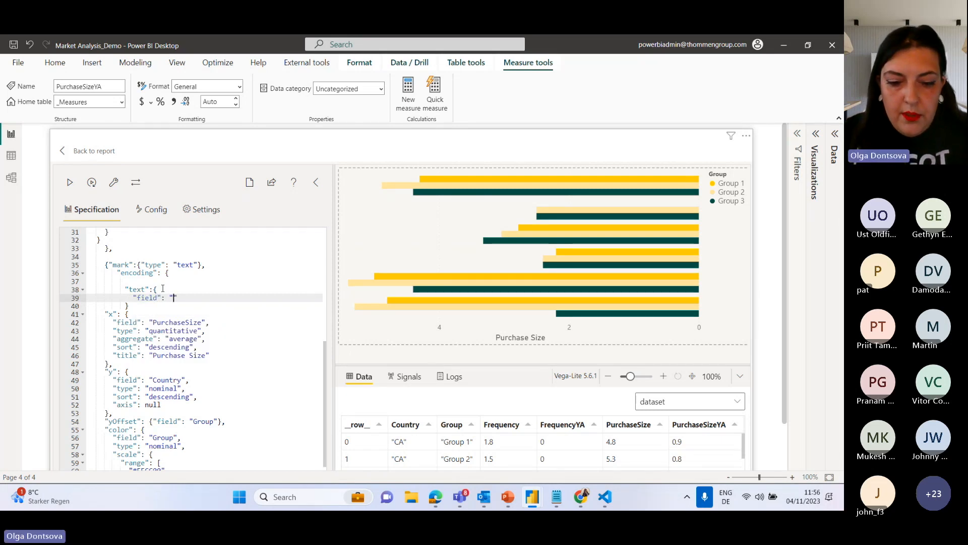
type("Purchase")
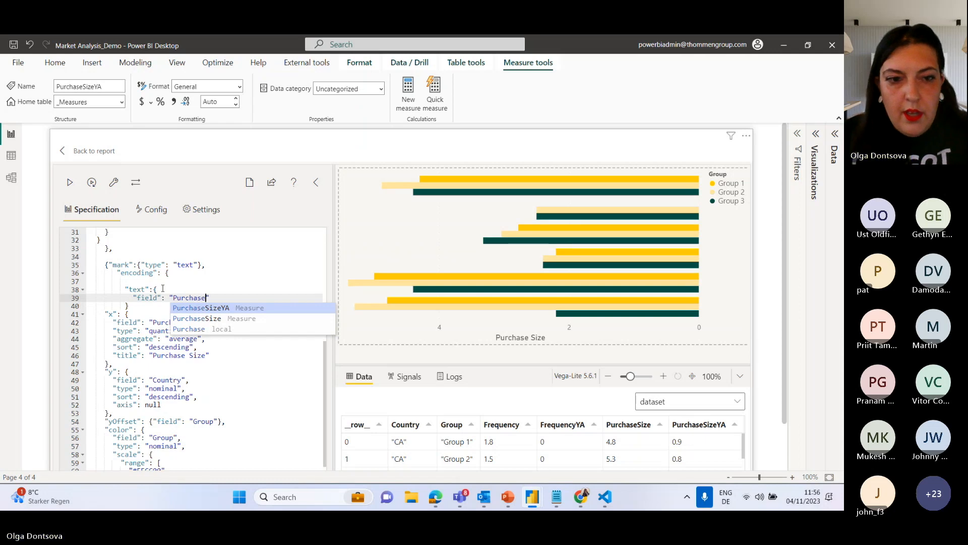
left_click(211, 319)
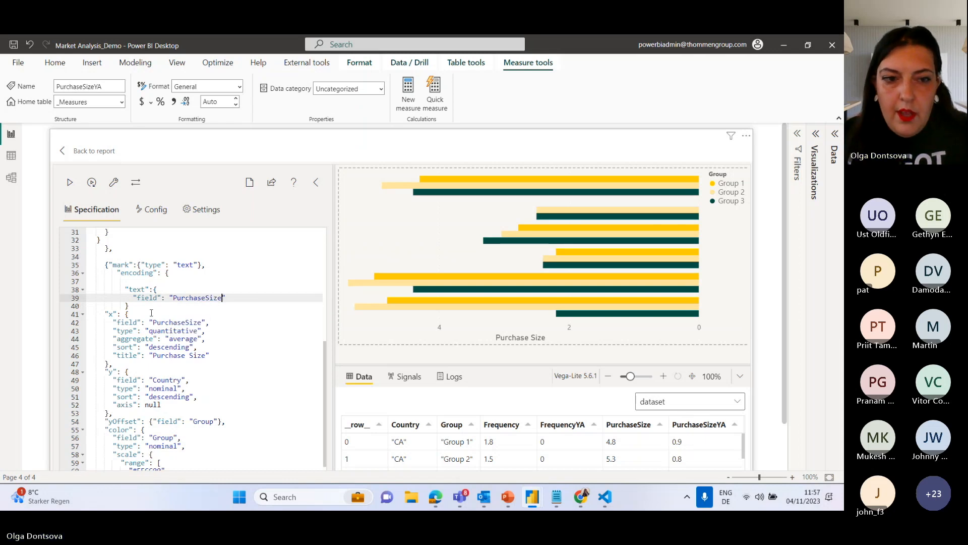
left_click(144, 308)
type(",")
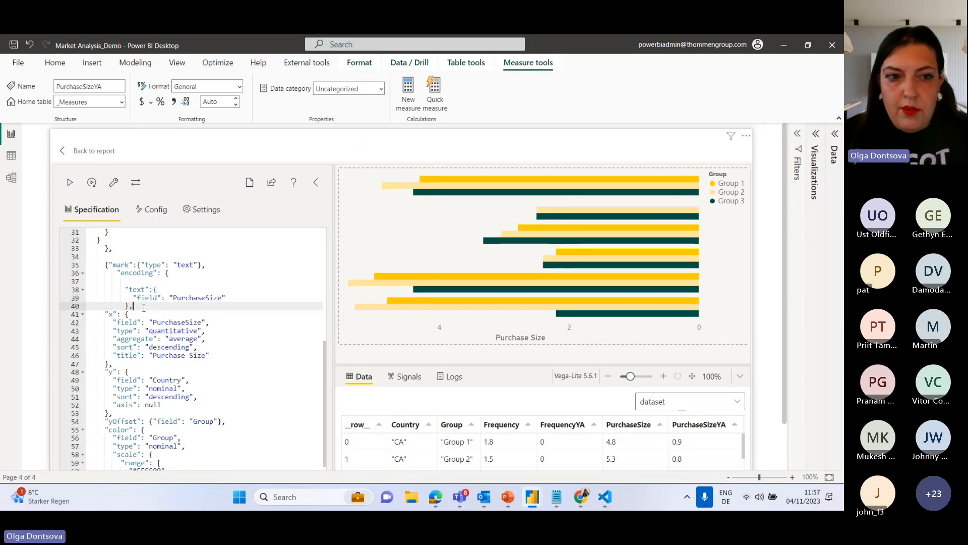
left_click(64, 184)
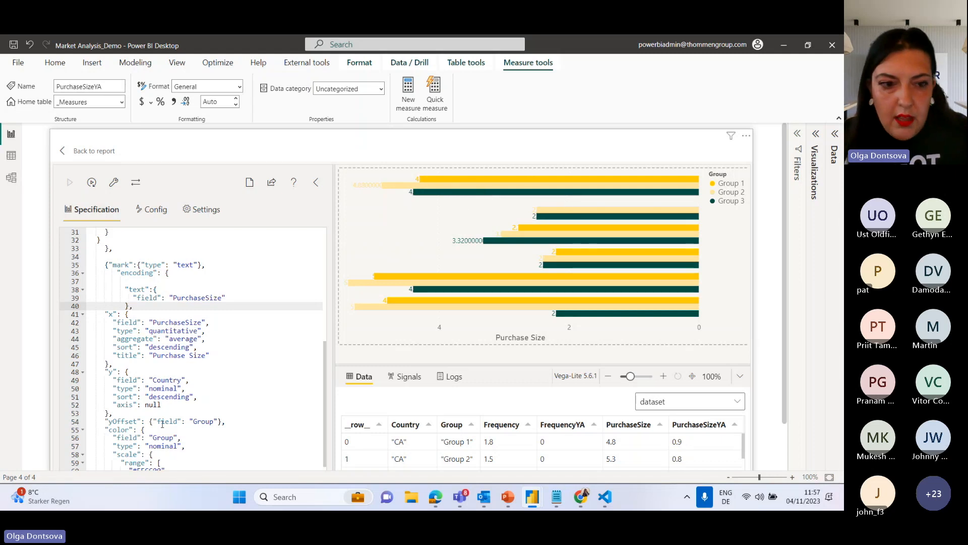
Delete the color channel's contents from the text mark's encoding, remove the comma after yOffset, and apply the specification.
scroll(165, 422, "down", 3)
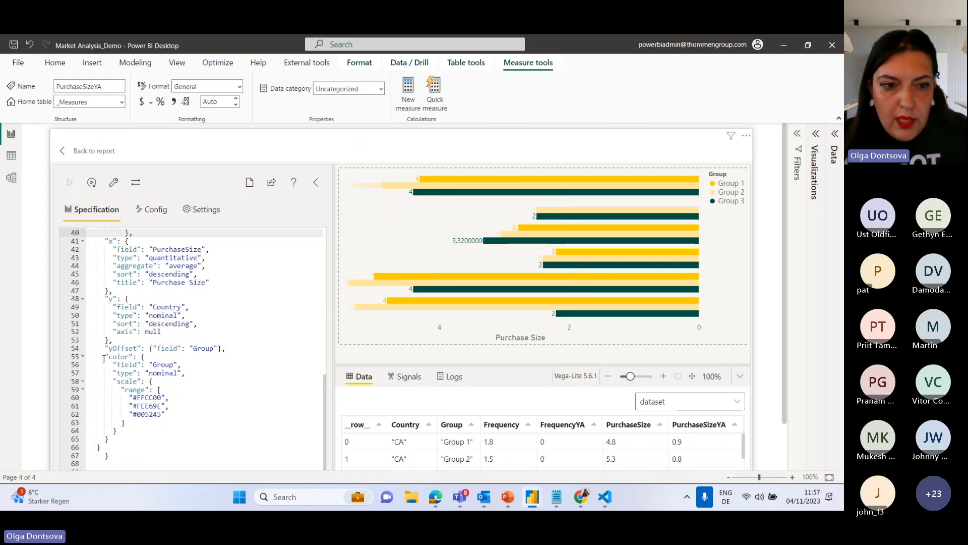
left_click_drag(105, 357, 138, 432)
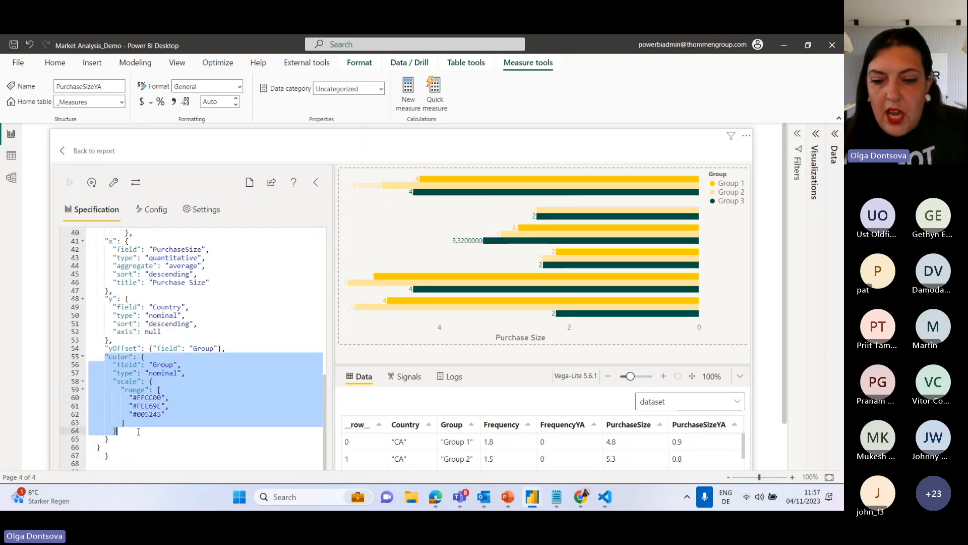
left_click(167, 402)
left_click(161, 364)
left_click_drag(105, 357, 133, 432)
key("Delete")
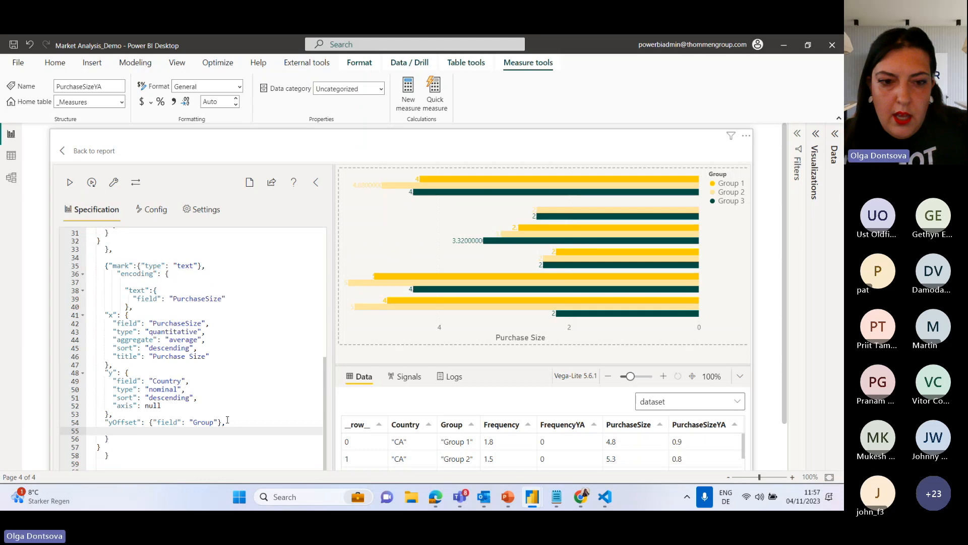
key("Up")
key("End")
key("BackSpace")
left_click(70, 183)
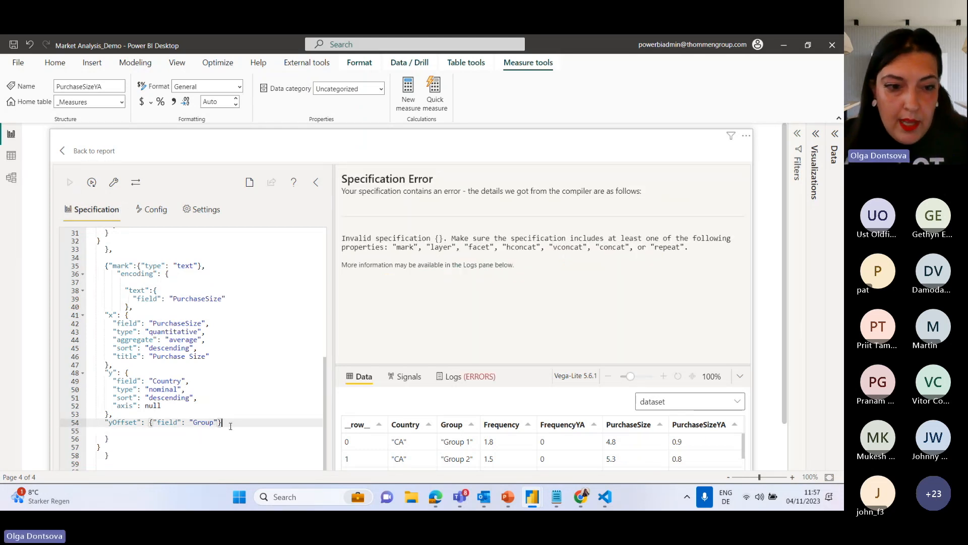
Remove the surplus closing brace below yOffset in the text mark's encoding and apply the specification.
left_click(105, 439)
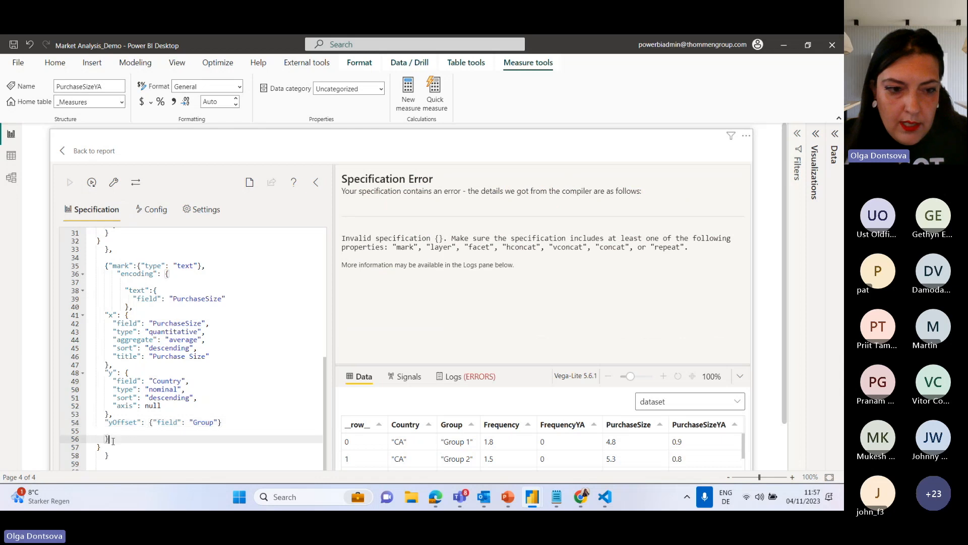
left_click(119, 437)
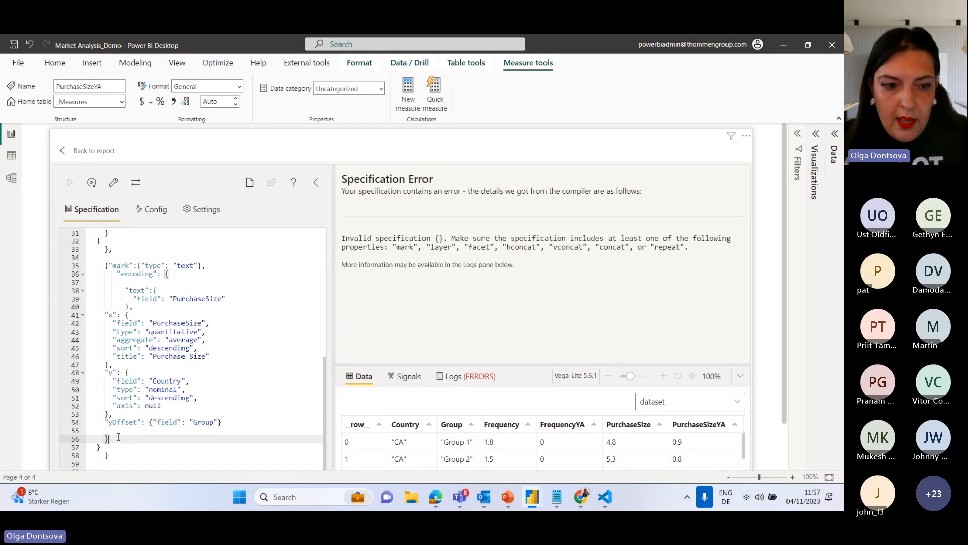
type("}")
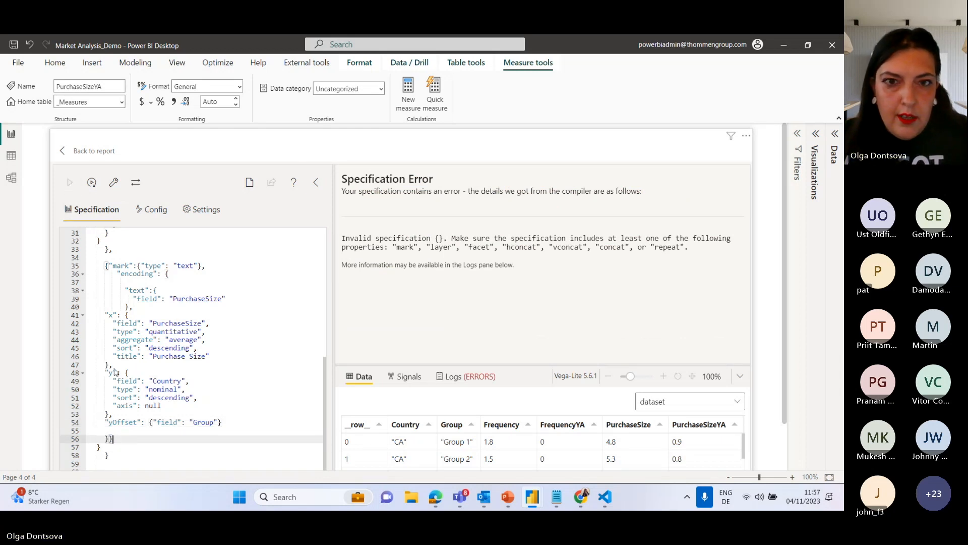
key("BackSpace")
key("BackSpace")
left_click(70, 185)
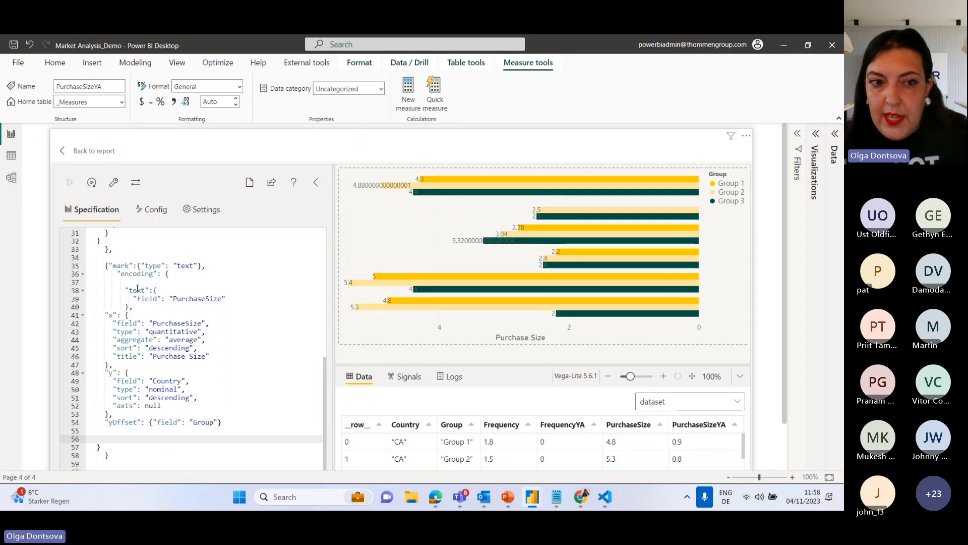
Add a "type" property set to "quantitative" below the field in the text channel of the text mark.
left_click(233, 300)
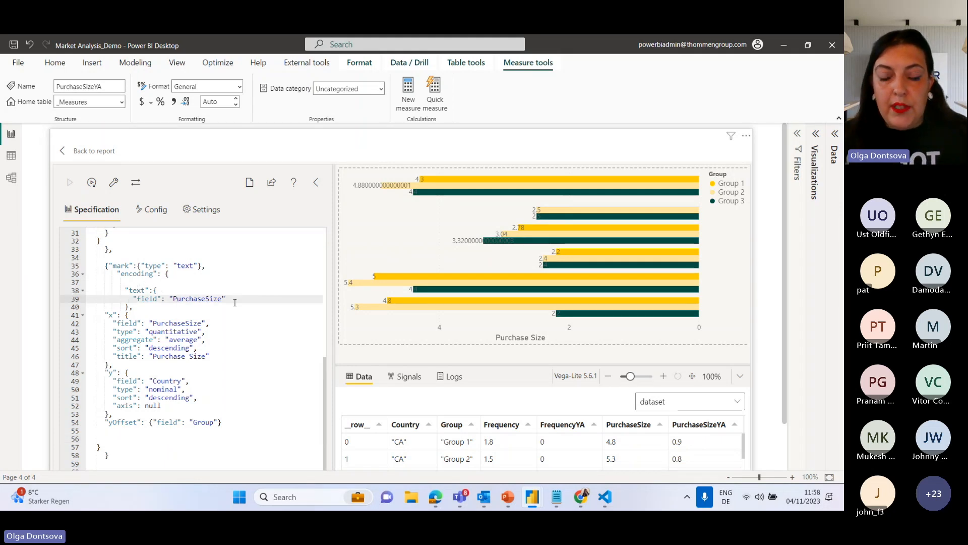
type(",")
key("Return")
type("\"\"")
type("type\"")
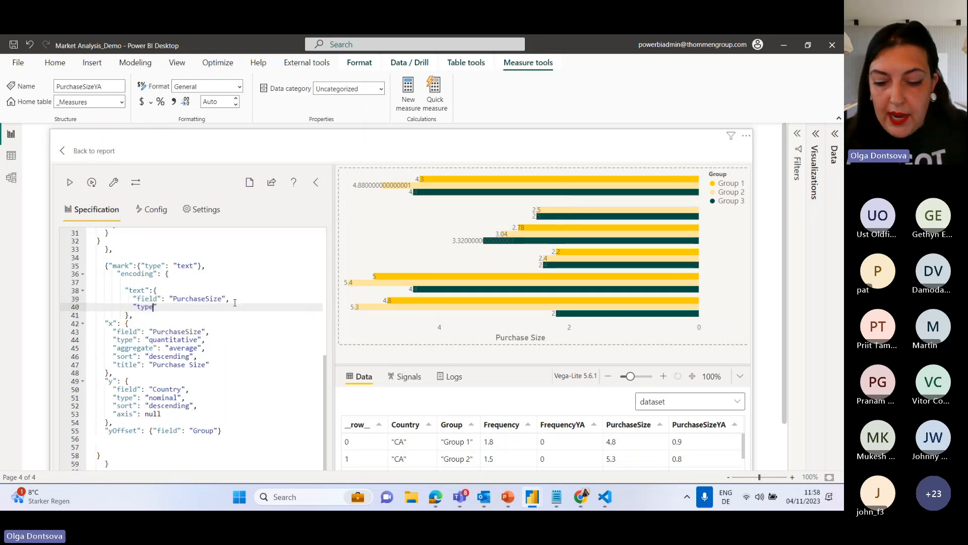
type(": \"qua")
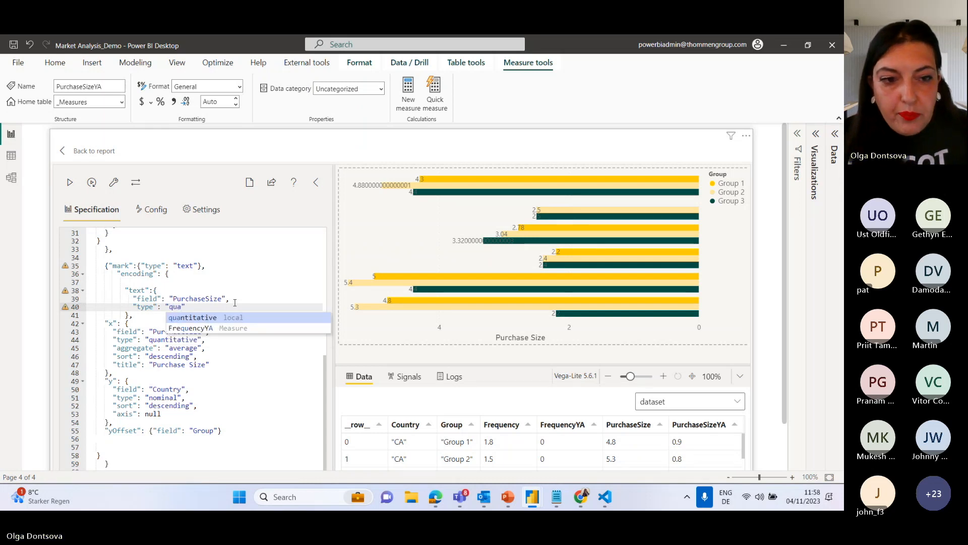
key("Return")
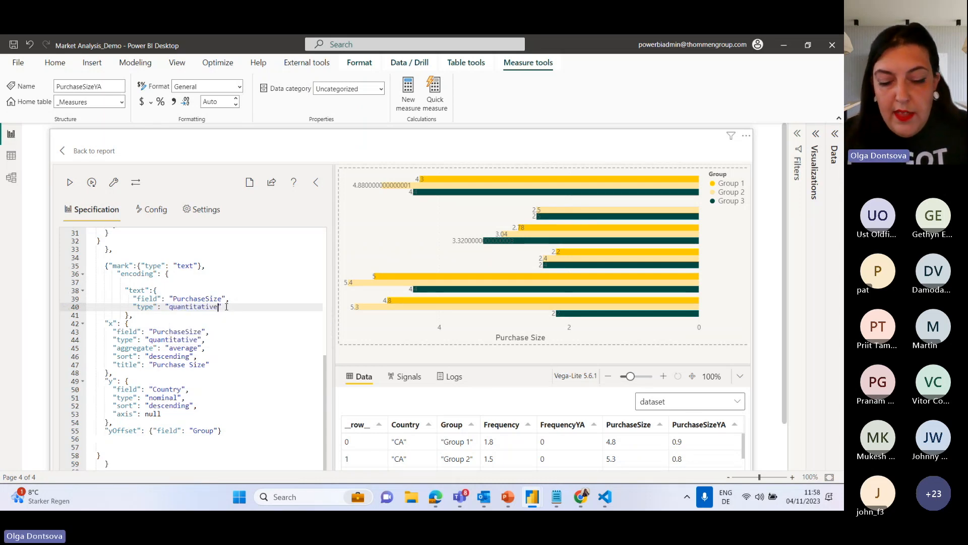
Add a "formatType" property set to "pbiFormat" below the type in the text channel.
type(",")
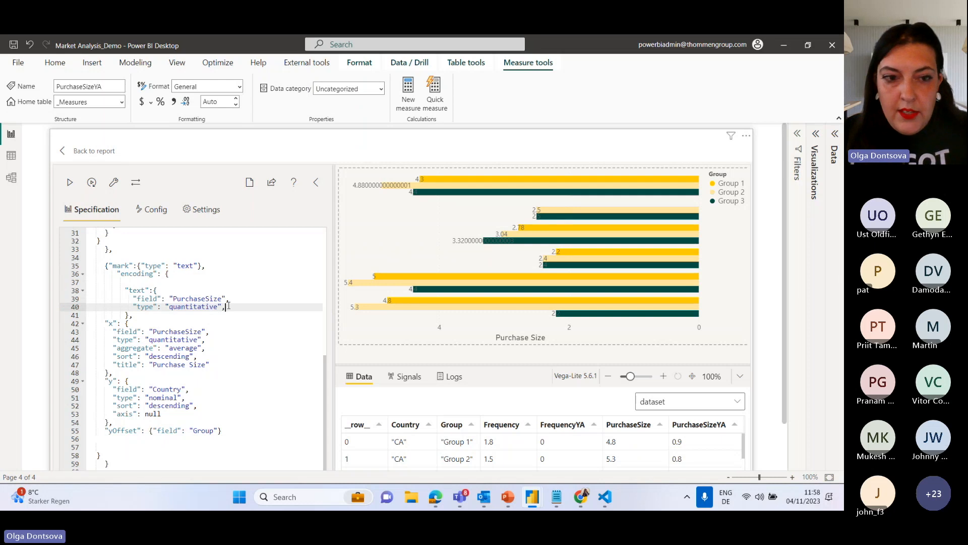
key("Return")
type("\"")
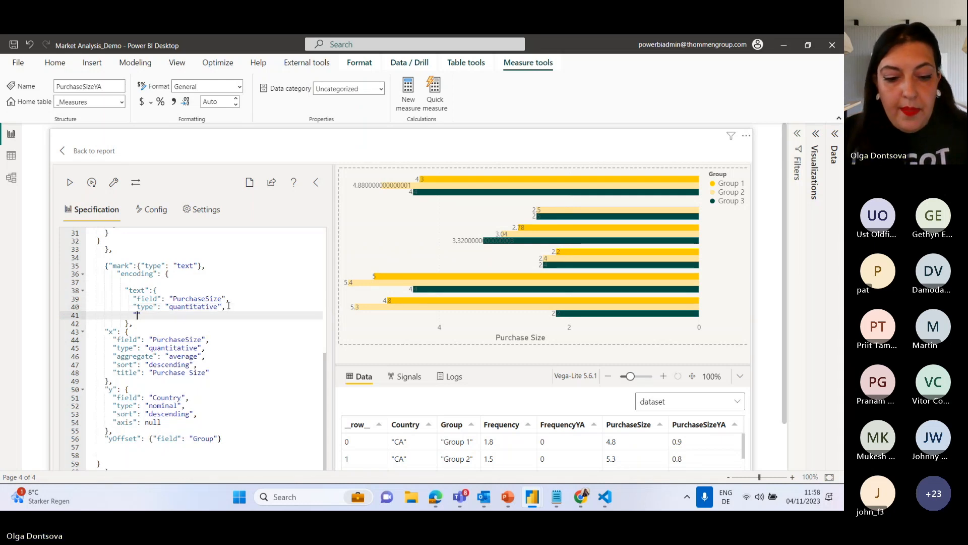
type("formatT")
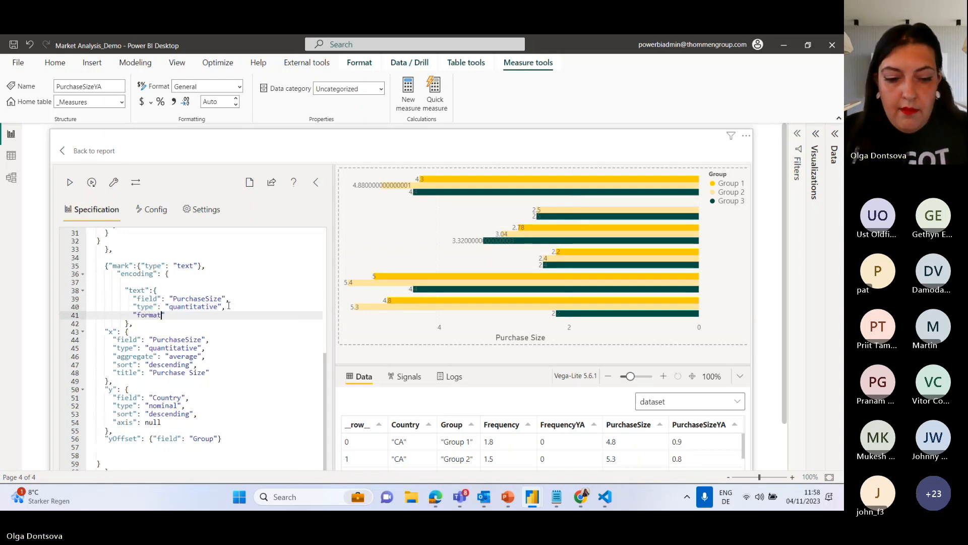
type("ype\": \"p")
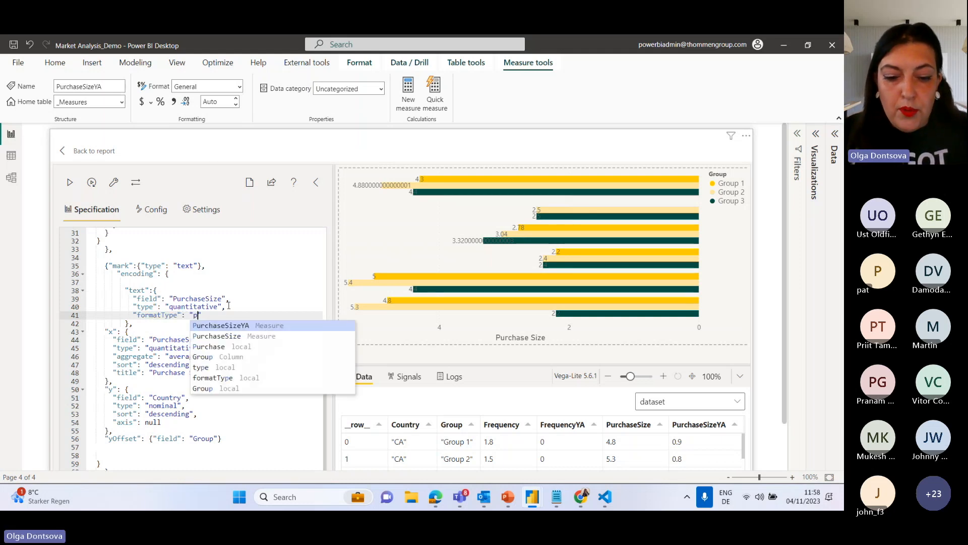
type("biFormat\",")
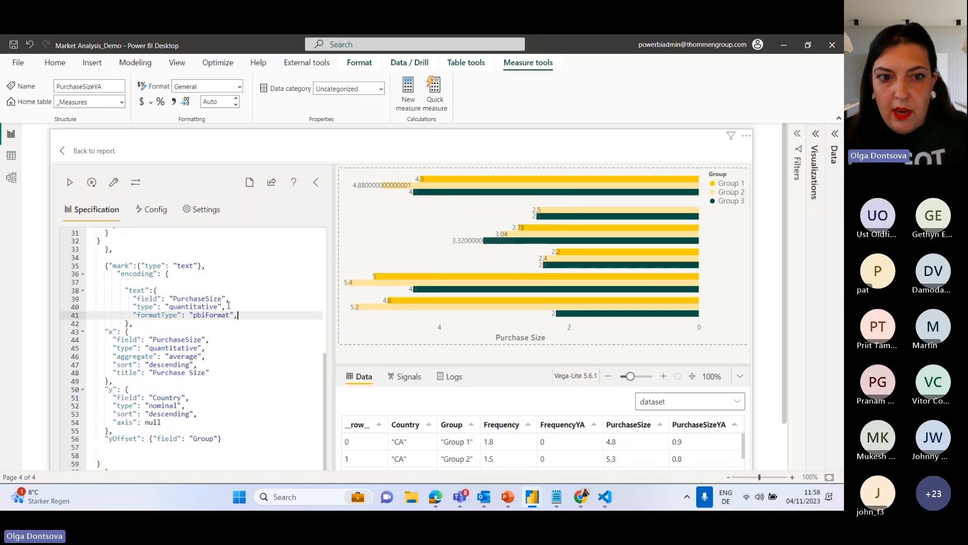
Add a "format" property set to "#.#" below formatType in the text channel and apply the specification.
key("Return")
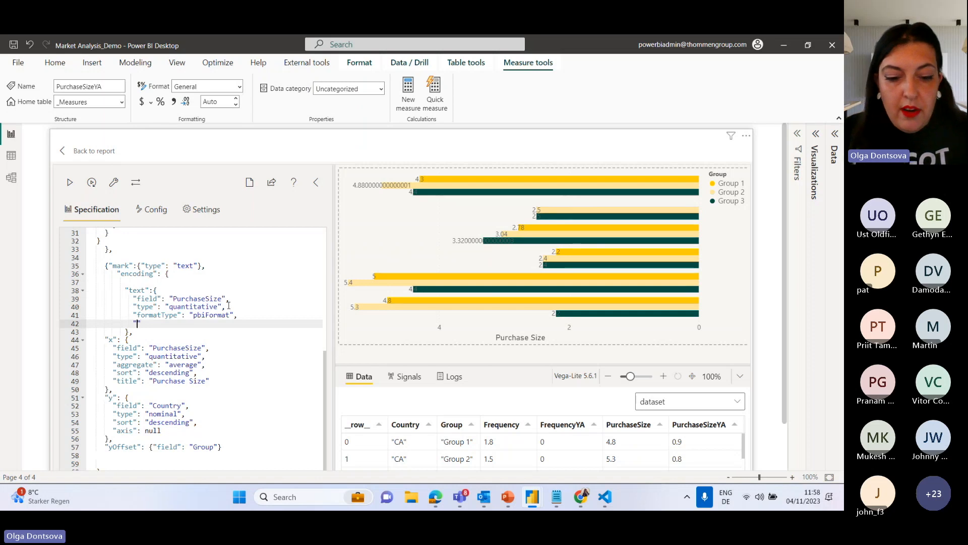
type("\"format")
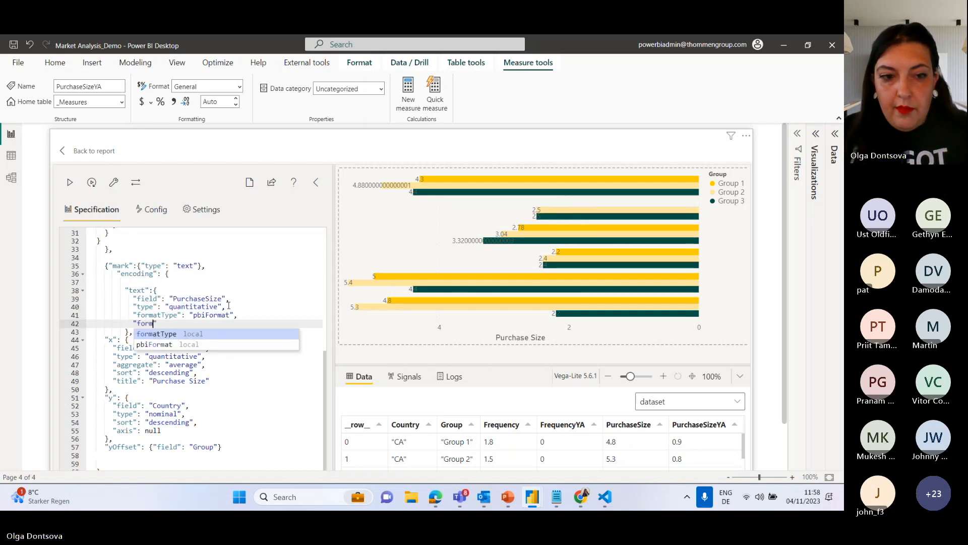
type("\": \"")
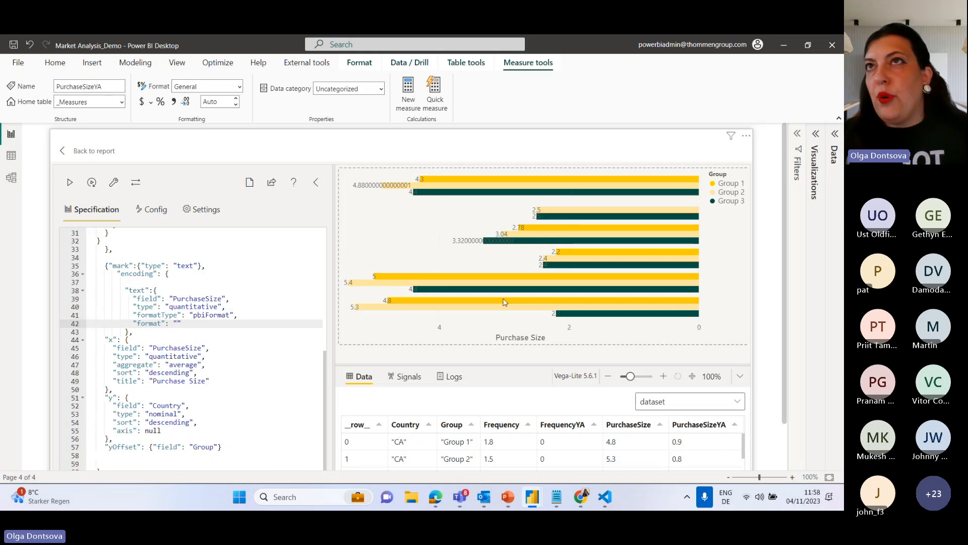
key("alt+Tab")
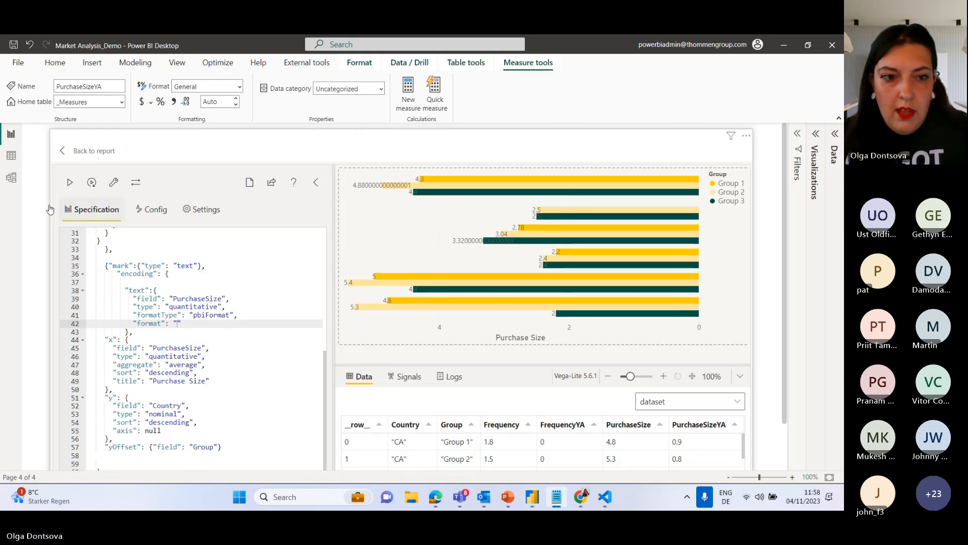
left_click(179, 324)
type("#.#")
left_click(70, 184)
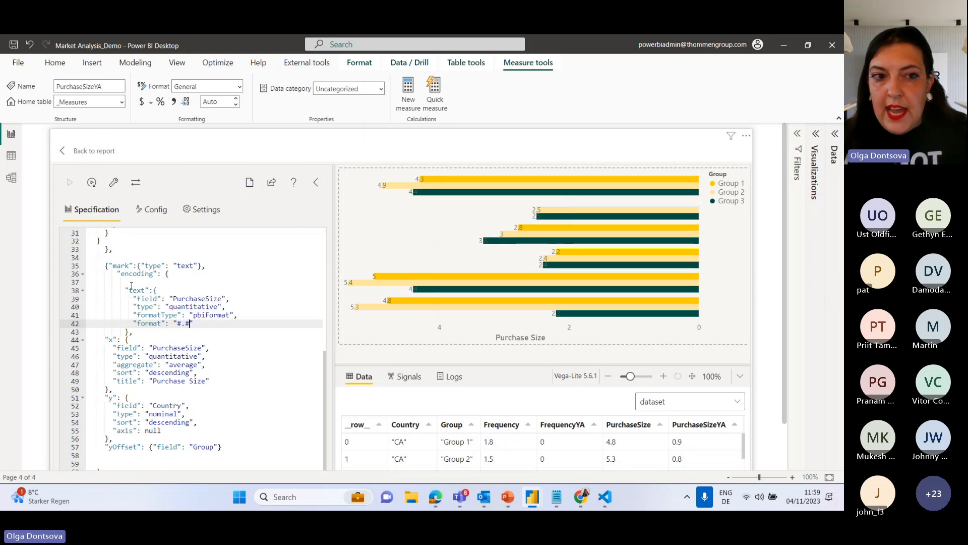
Add an "xOffset" of -20 to the text mark's properties, below its type, and apply the specification.
left_click_drag(126, 290, 188, 333)
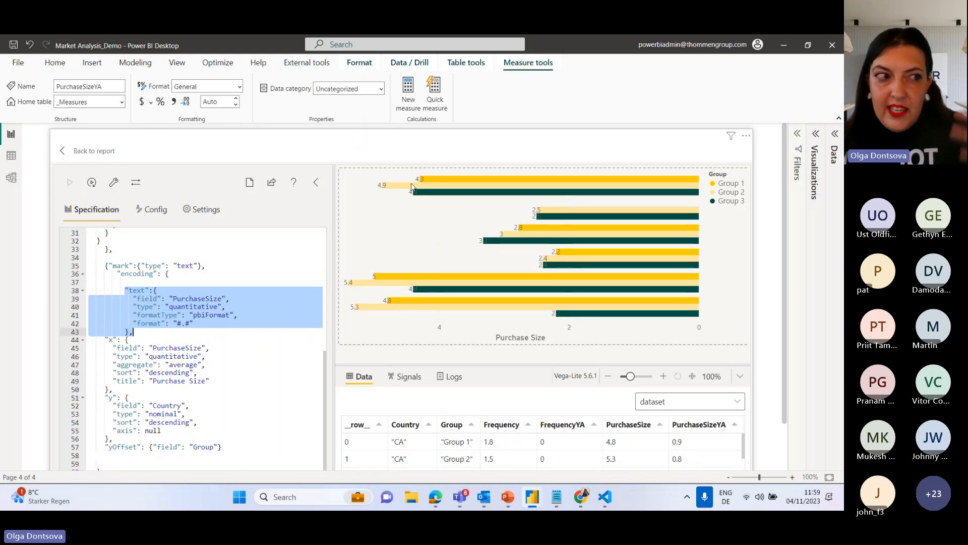
left_click(198, 265)
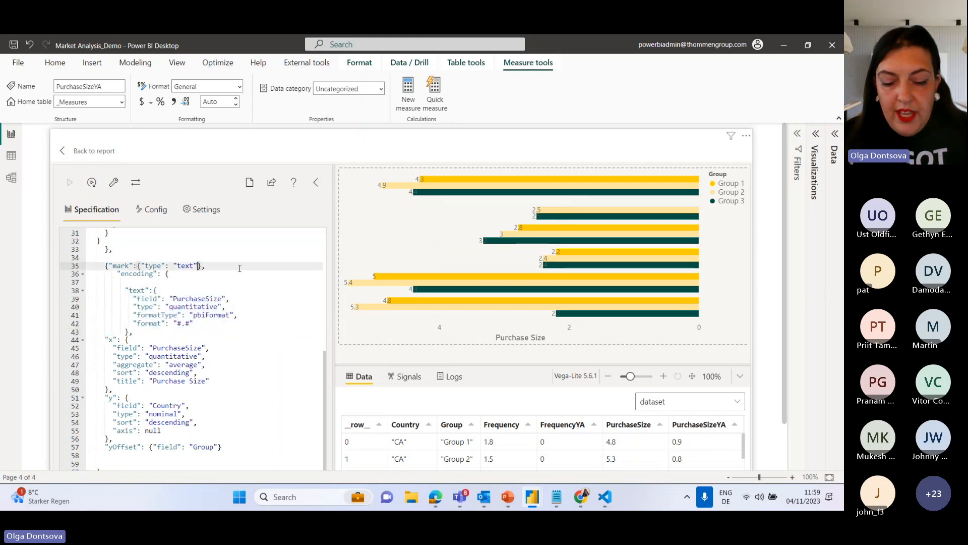
type(",")
key("Return")
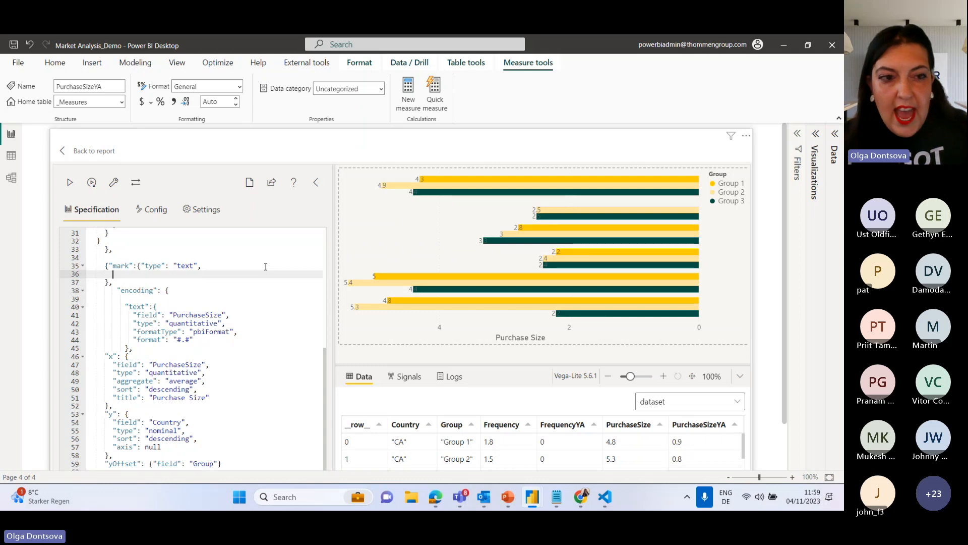
type("\"")
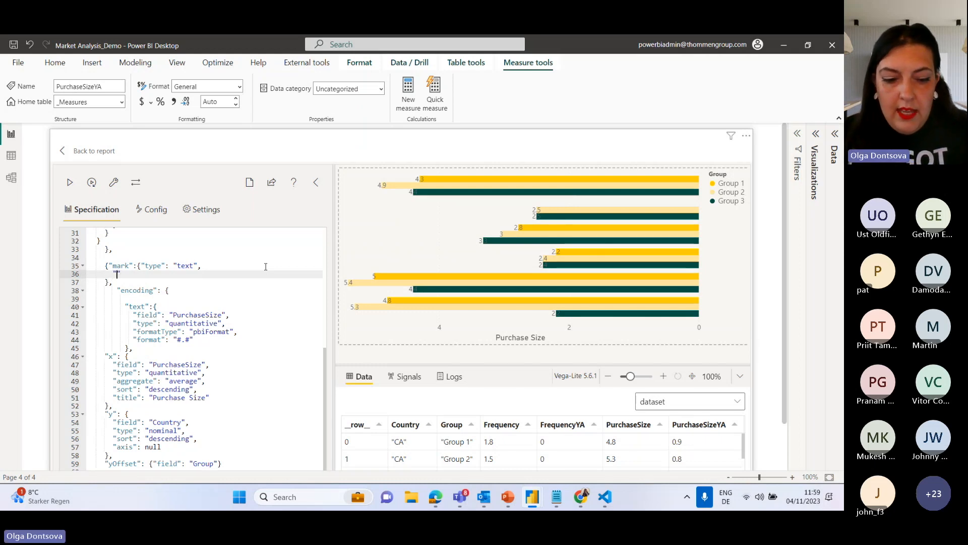
type("xOffset\"")
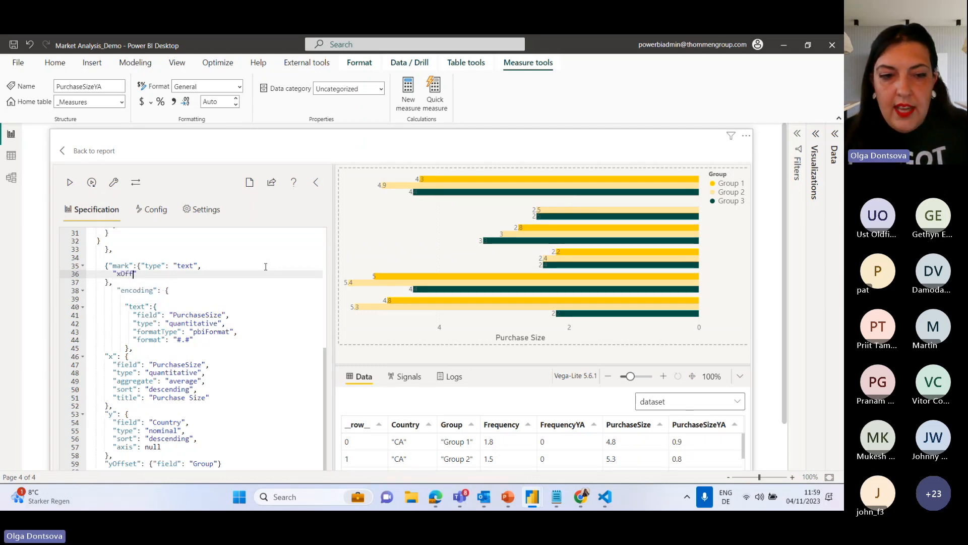
type(": ")
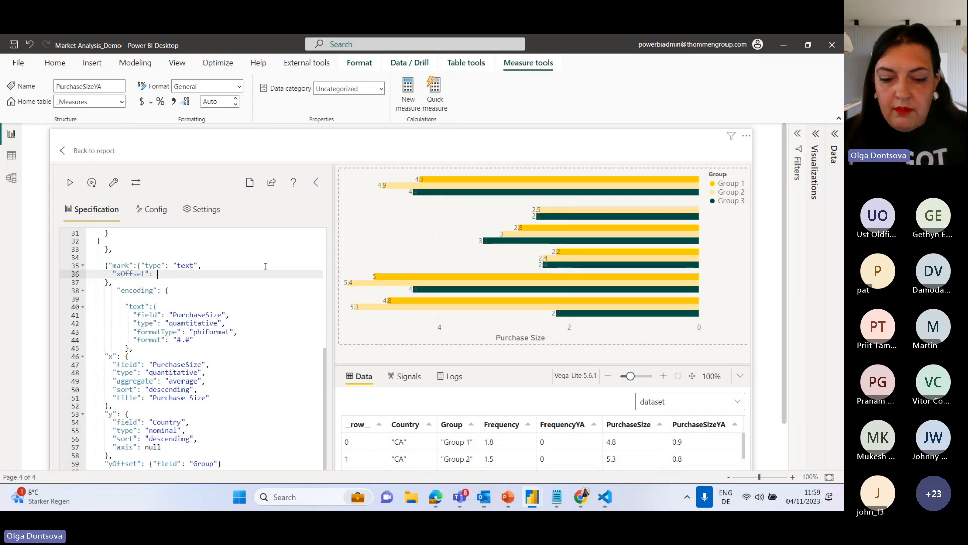
type("-20")
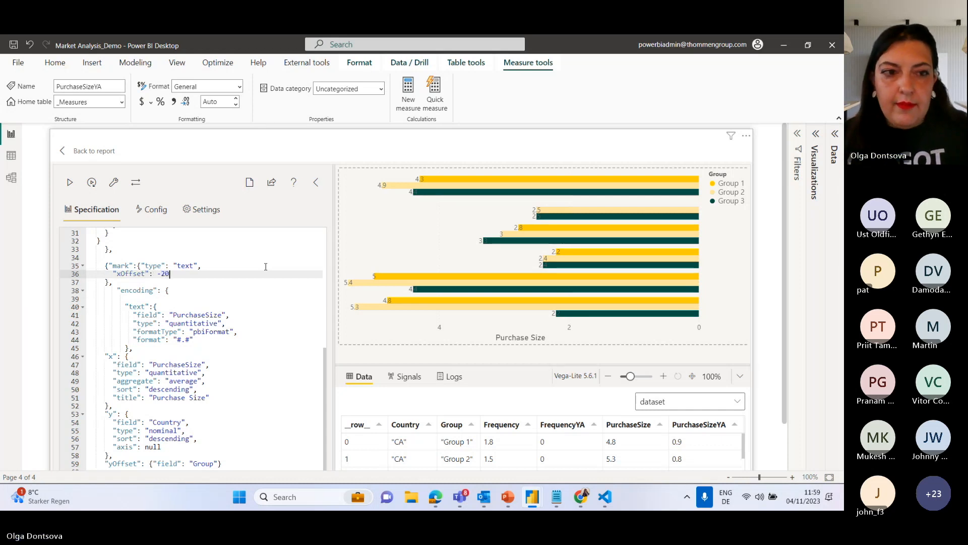
left_click(70, 184)
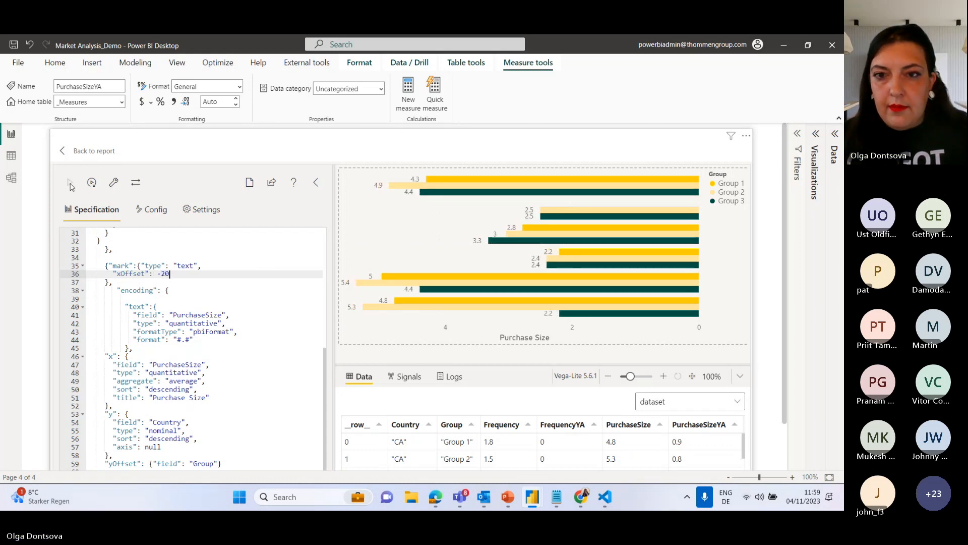
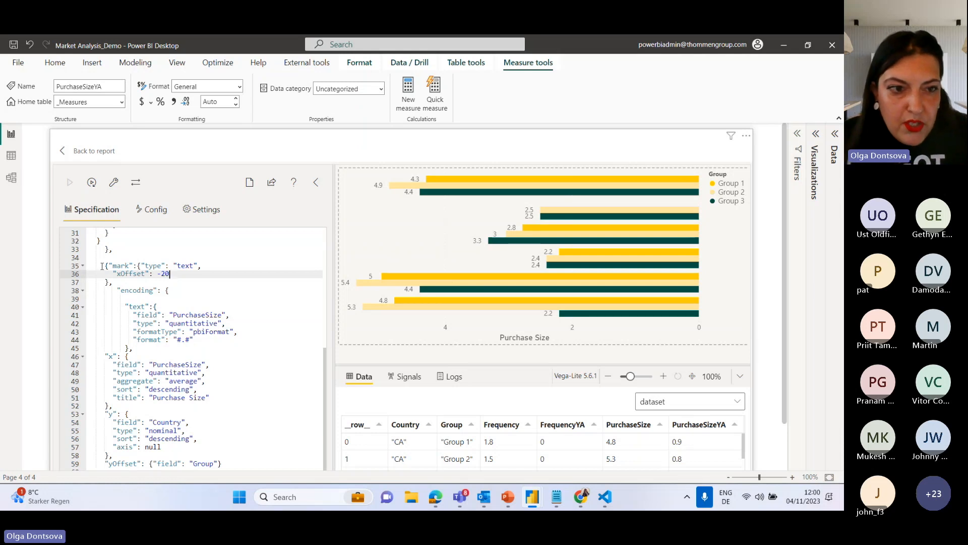
Duplicate the whole text mark layer below itself, separated by a comma, and apply the specification.
left_click_drag(103, 266, 118, 407)
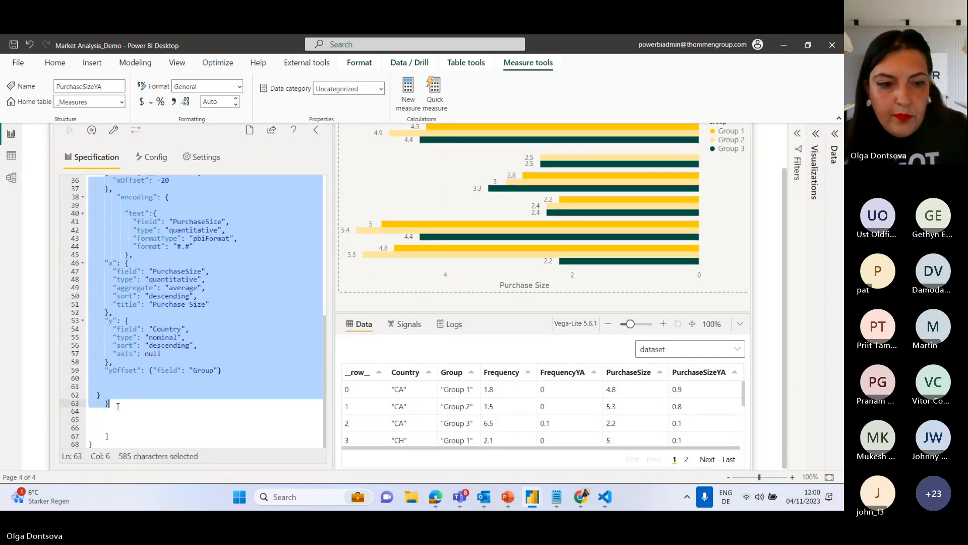
left_click(120, 411)
left_click(131, 404)
type(",")
key("Return")
key("Return")
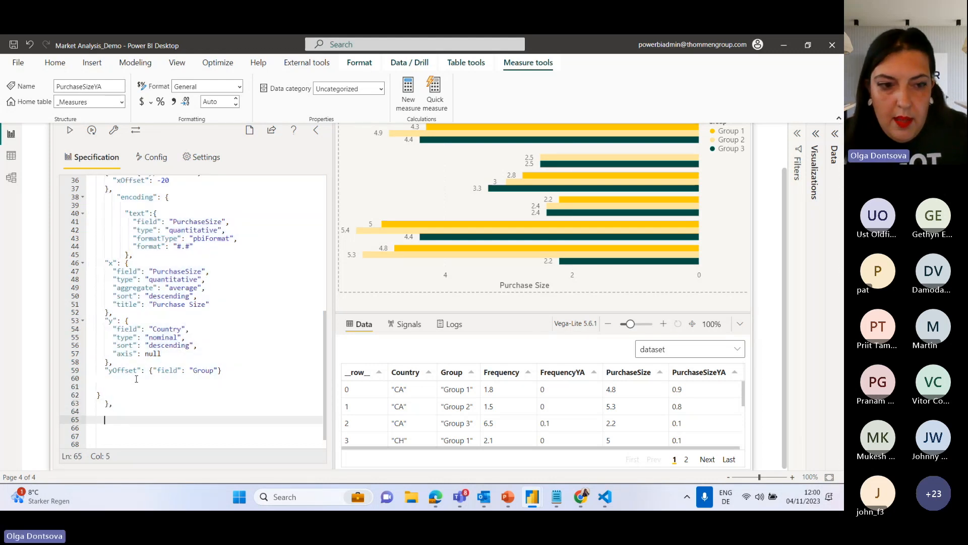
type("{\"mark\":{\"type\": \"text\", \"xOffset\": -20 }, \"encoding\": {  \"text\":{ \"field\": \"PurchaseSize\", \"type\": \"quantitative\", \"formatType\": \"pbiFormat\", \"format\": \"#.#\" }, \"x\": { \"field\": \"PurchaseSize\", \"type\": \"quantitative\", \"aggregate\": \"average\", \"sort\": \"descending\", \"title\": \"Purchase Size\" }, \"y\": { \"field\": \"Country\", \"type\": \"nominal\", \"sort\": \"descending\", \"axis\": null }, \"yOffset\": {\"field\": \"Group\"}   } }")
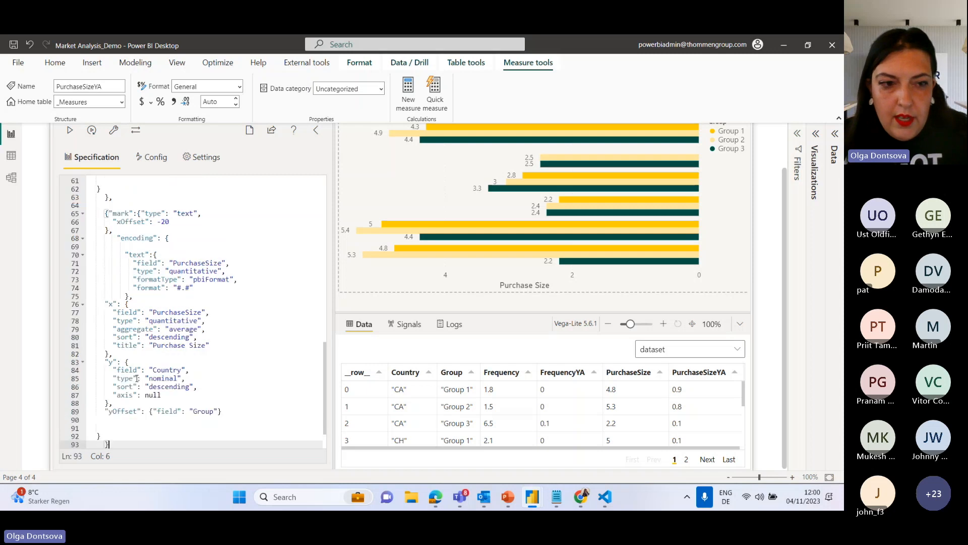
left_click(72, 132)
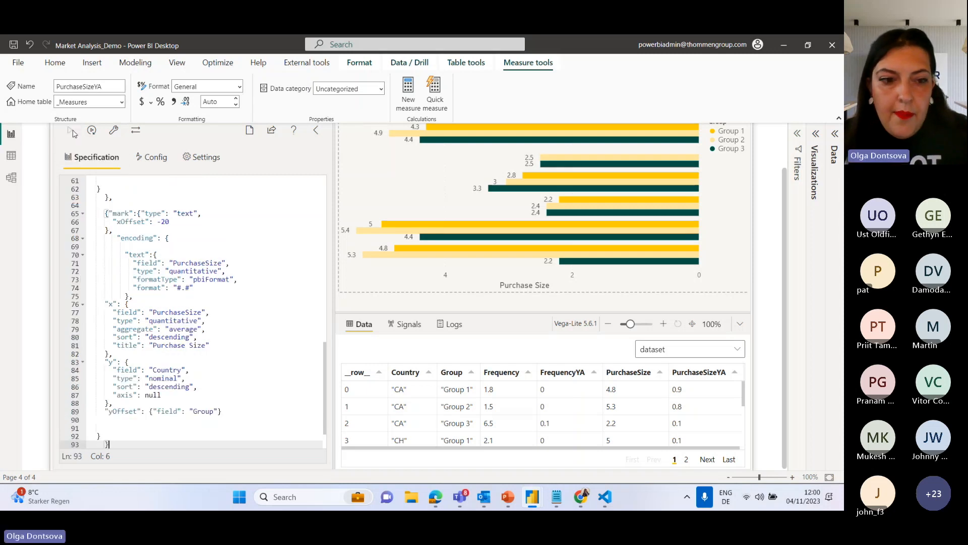
Set the xOffset of the duplicated text mark to -40 and apply the specification.
scroll(176, 299, "up", 2)
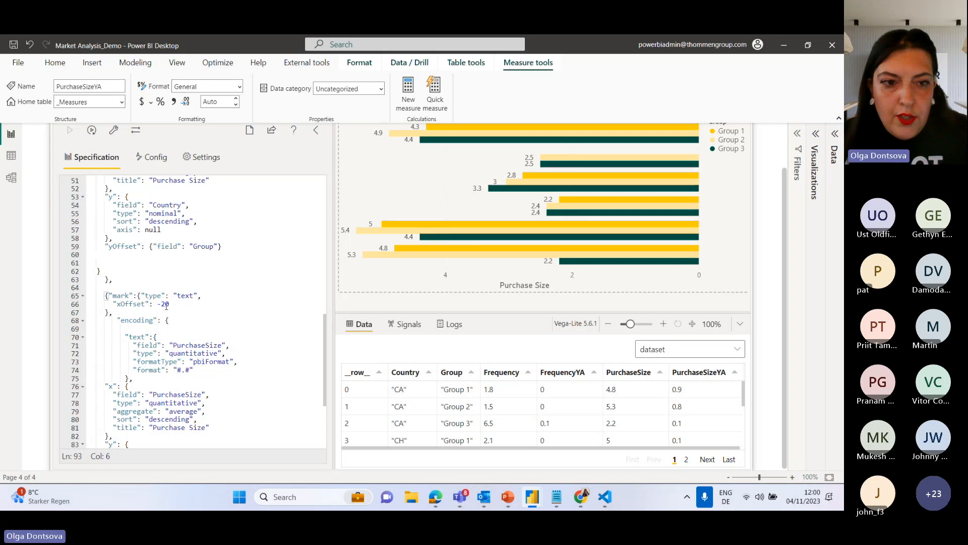
left_click(166, 303)
key("BackSpace")
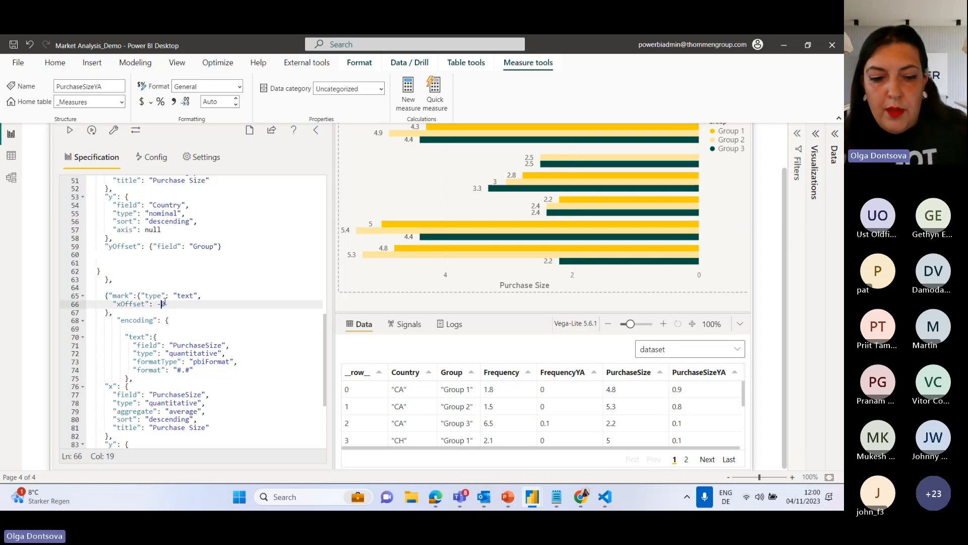
type("4")
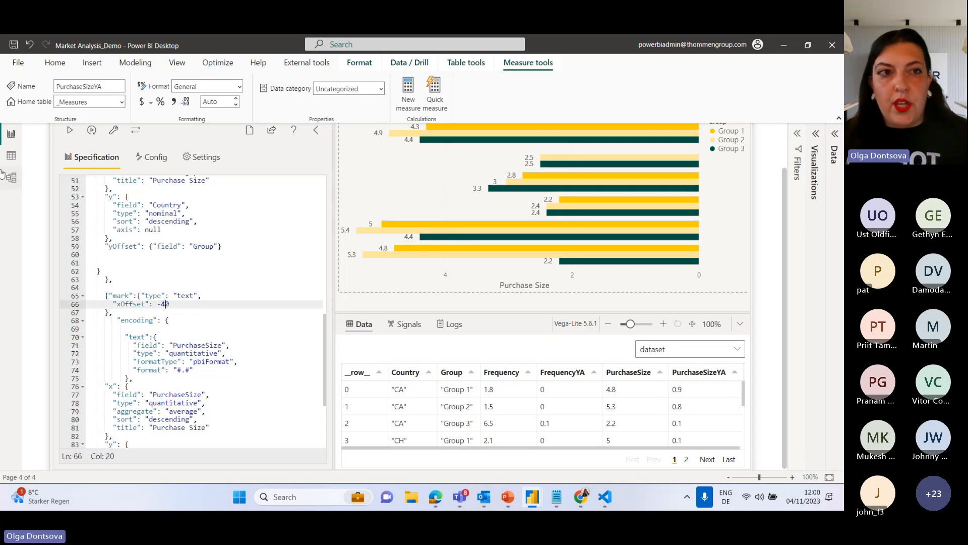
left_click(69, 134)
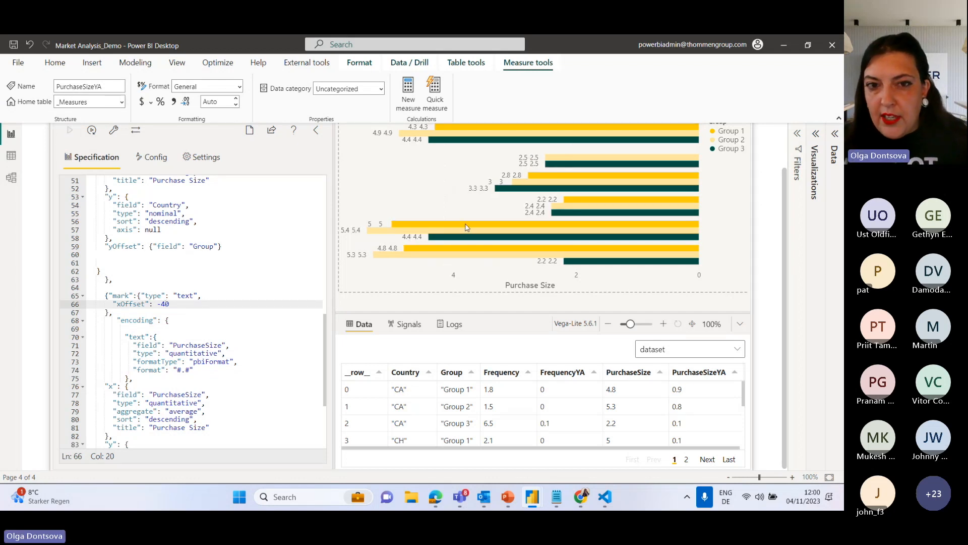
Examine the formulas of the Icon and IconFrequency measures.
scroll(467, 227, "up", 2)
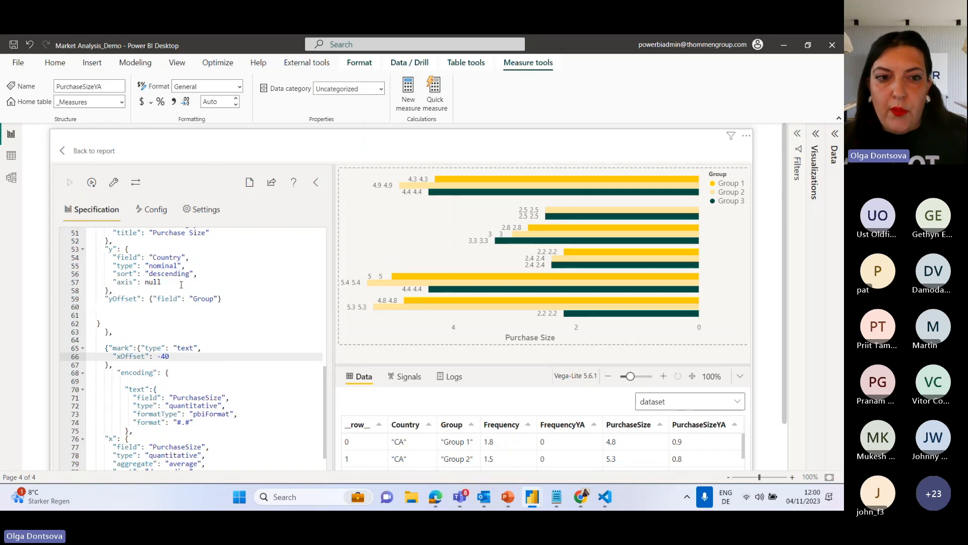
left_click(835, 134)
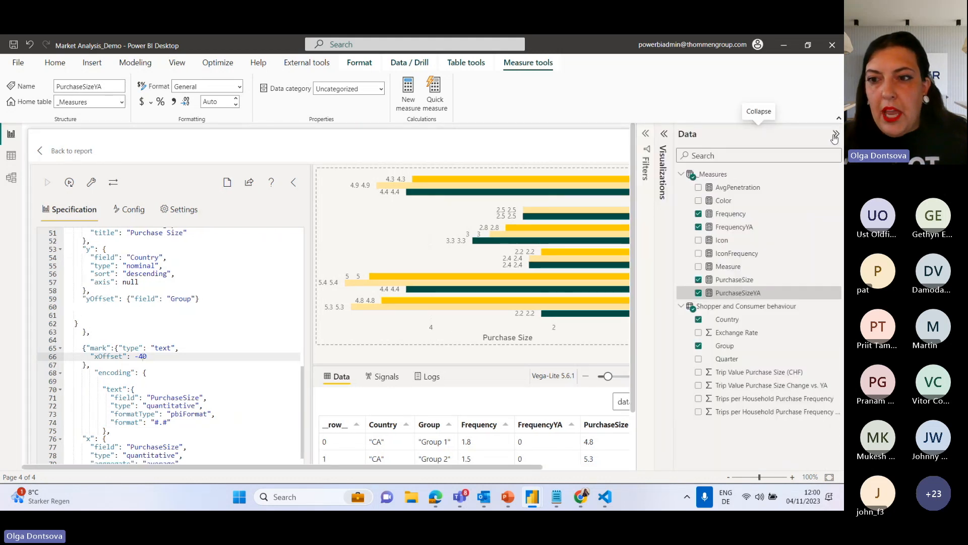
left_click(726, 244)
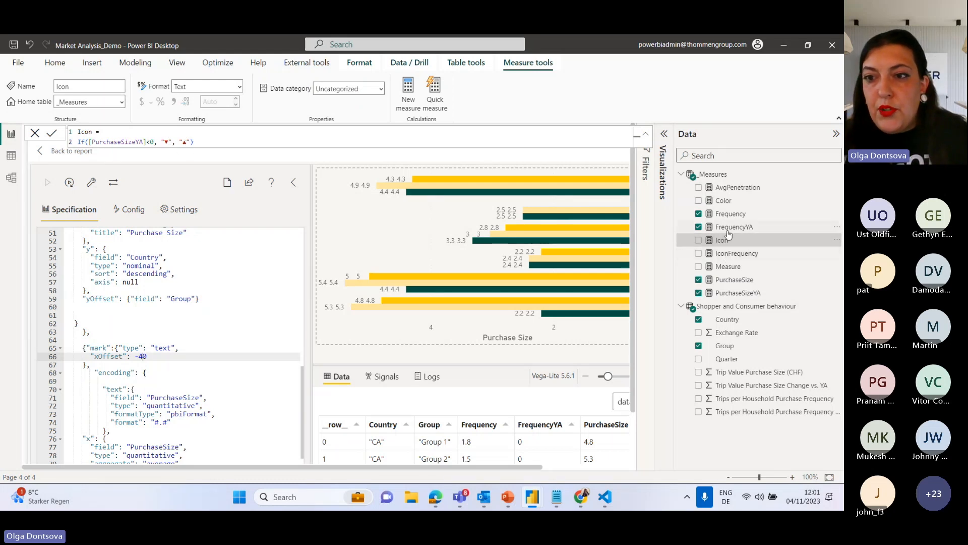
left_click(729, 255)
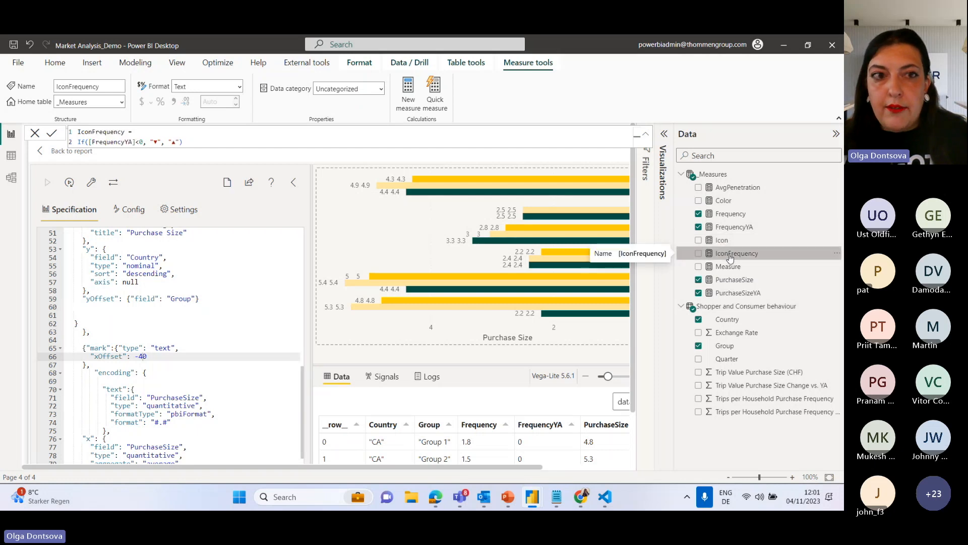
left_click(724, 242)
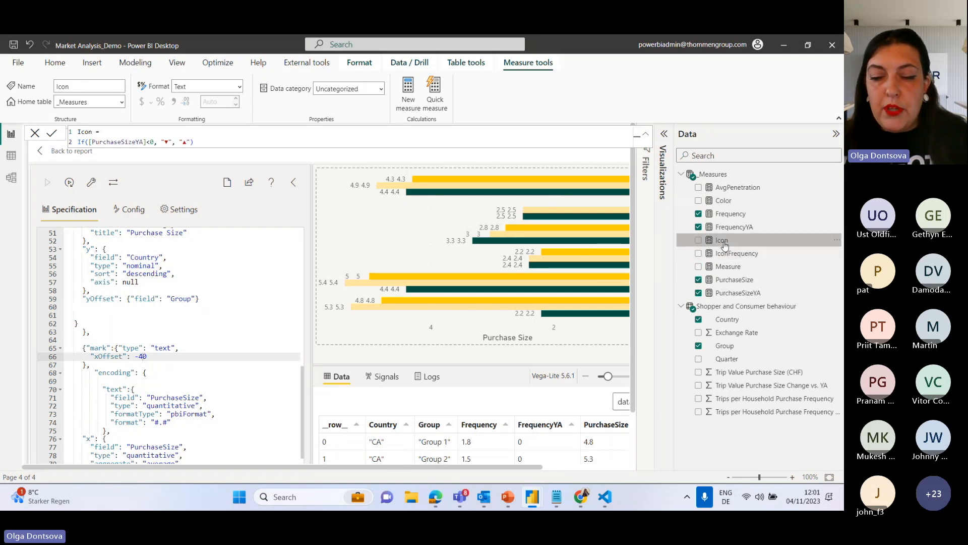
Add the Icon and IconFrequency measures to the visual's values and collapse the side panes.
left_click(664, 134)
left_click_drag(724, 240, 610, 431)
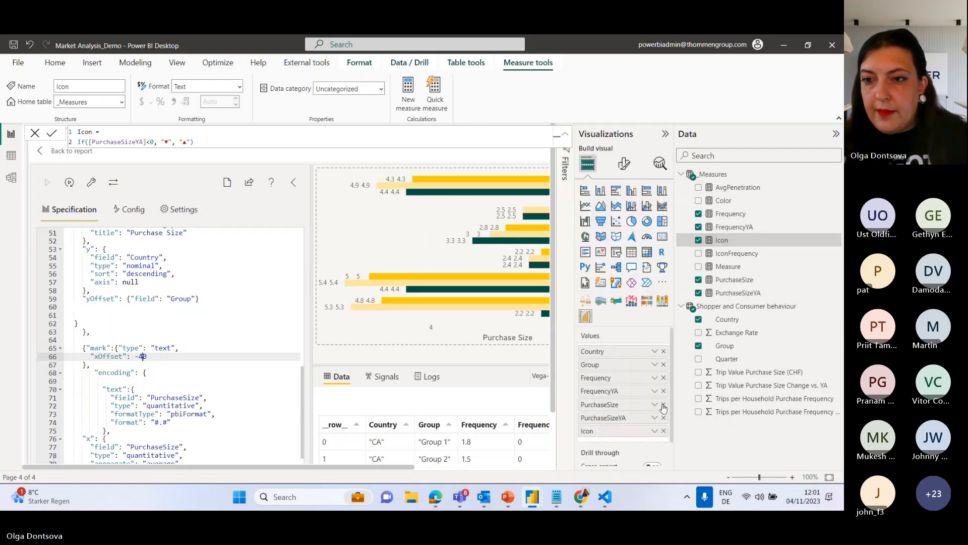
left_click_drag(736, 254, 610, 443)
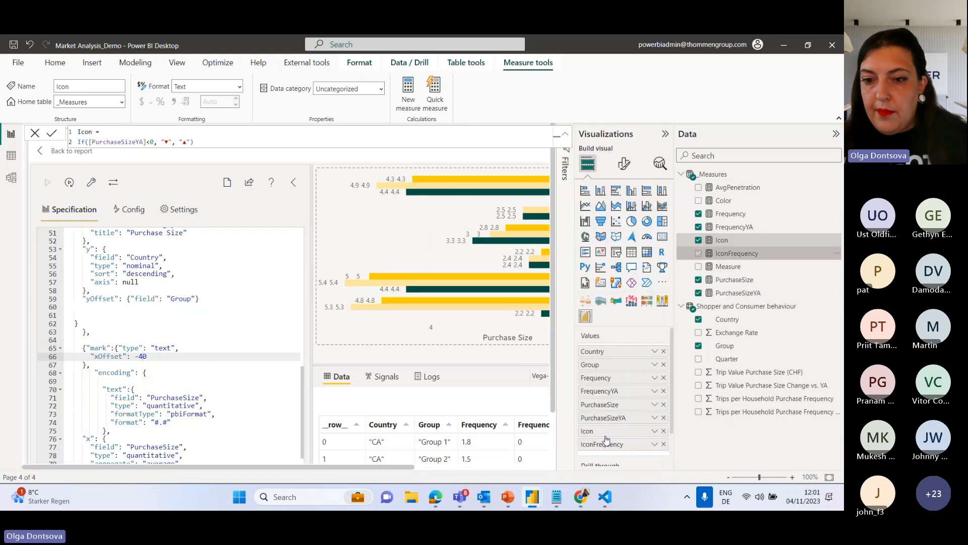
left_click(836, 133)
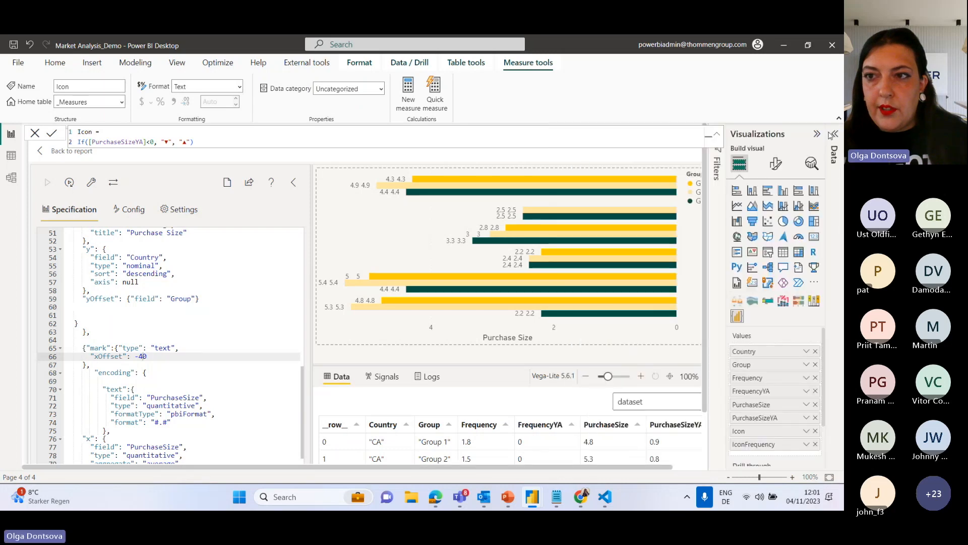
left_click(819, 135)
Set the duplicated text layer's text channel to the field "Icon" with type "nominal".
scroll(188, 349, "down", 2)
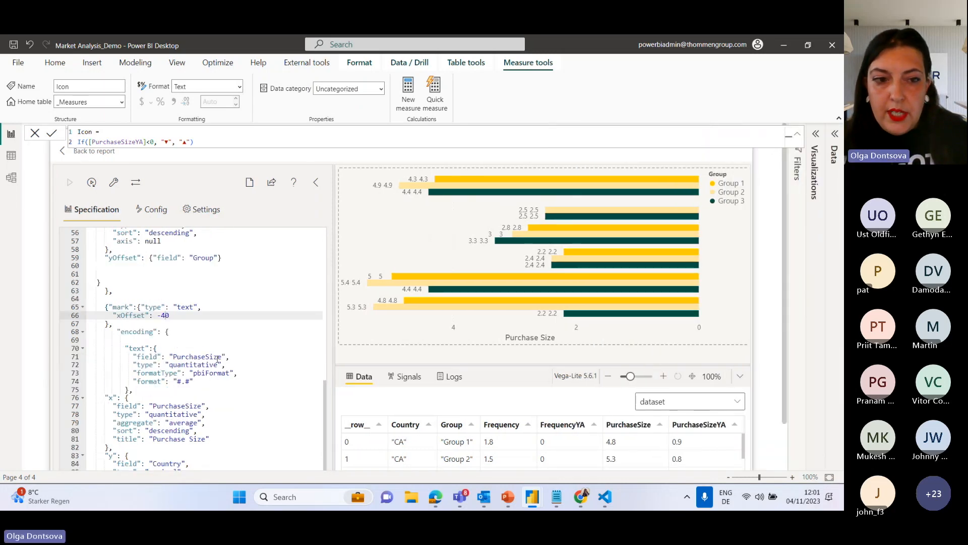
left_click_drag(222, 357, 174, 356)
type("Icon")
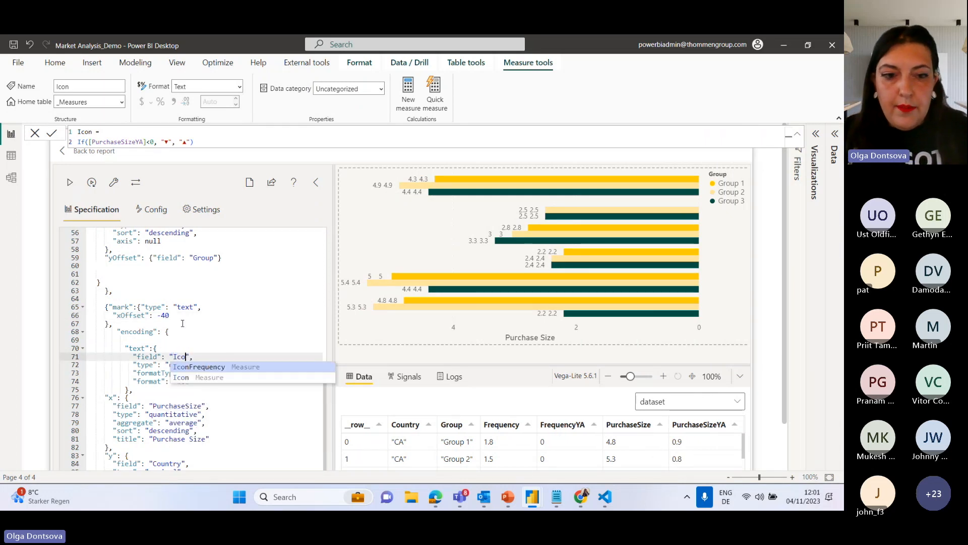
left_click(254, 312)
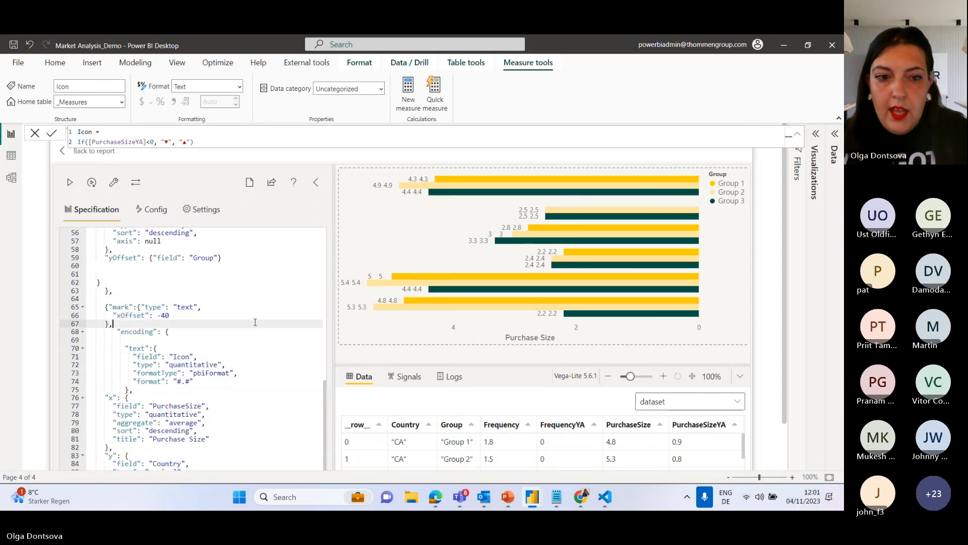
left_click_drag(219, 365, 174, 374)
double_click(170, 364)
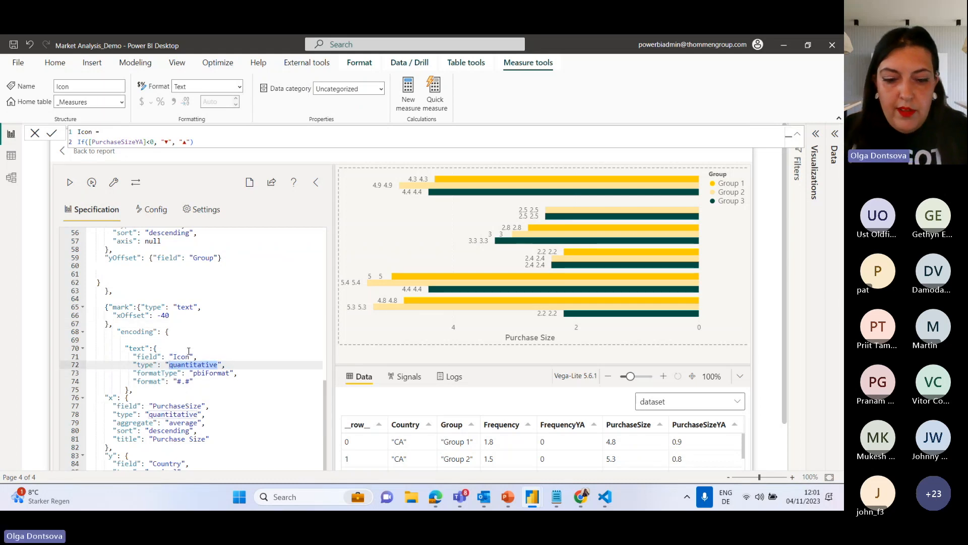
type("nominal")
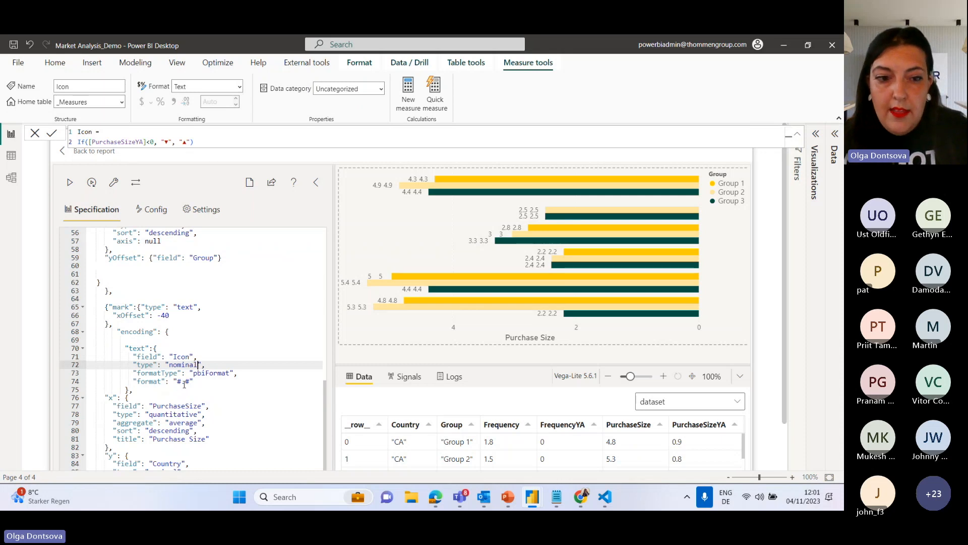
Remove the formatType and format properties from the Icon text channel and apply the specification.
mouse_move(193, 381)
left_mouse_down()
mouse_move(151, 376)
mouse_move(202, 370)
left_mouse_up()
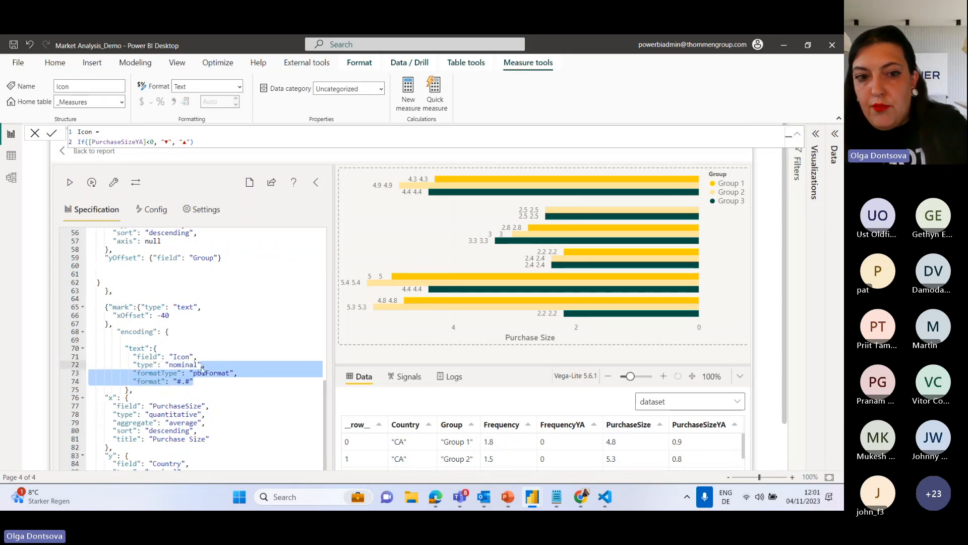
key("BackSpace")
left_click(70, 185)
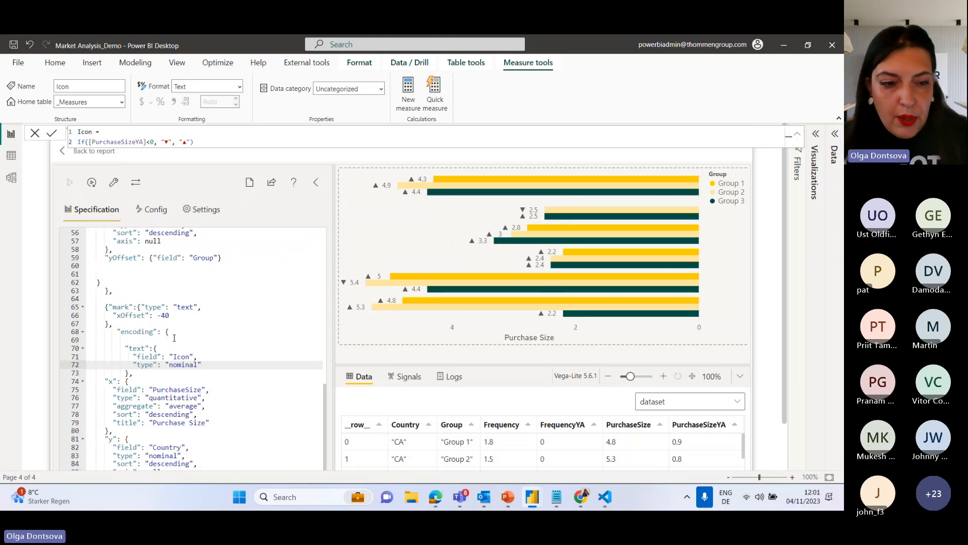
Add a comma and a new line after the yOffset encoding of the Icon text layer.
scroll(174, 337, "down", 3)
left_click(233, 422)
type(",")
key("Return")
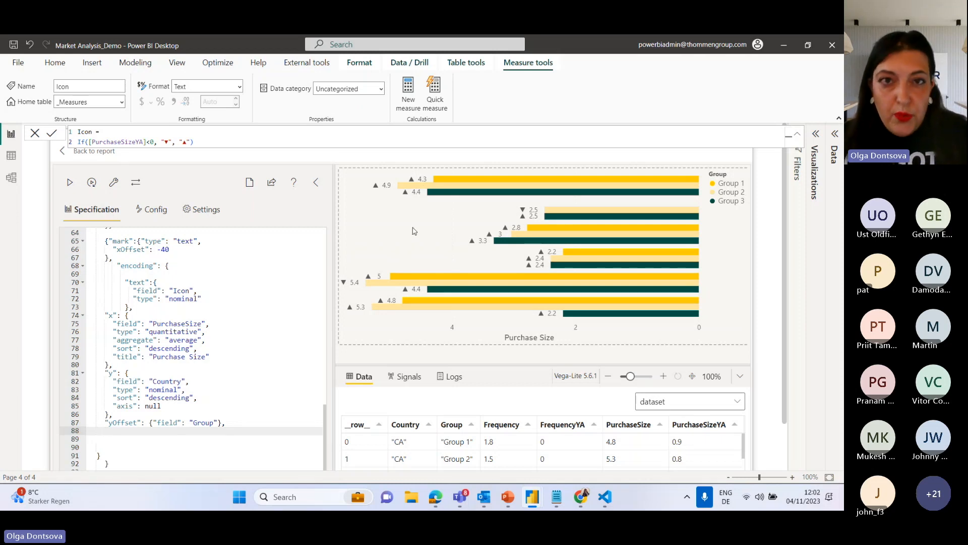
Switch to Chrome and open the Condition page under Encoding in the Vega-Lite documentation.
mouse_move(581, 497)
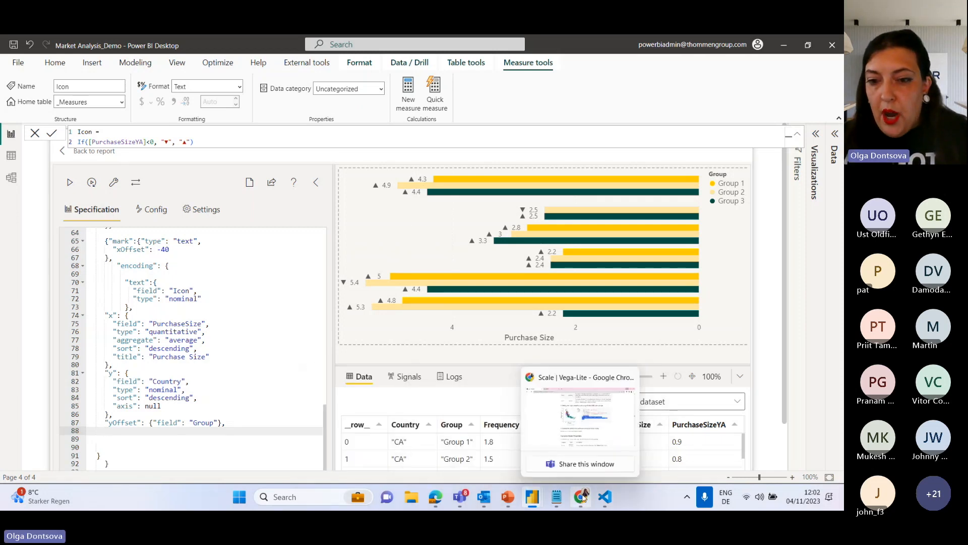
left_click(579, 409)
left_click(579, 407)
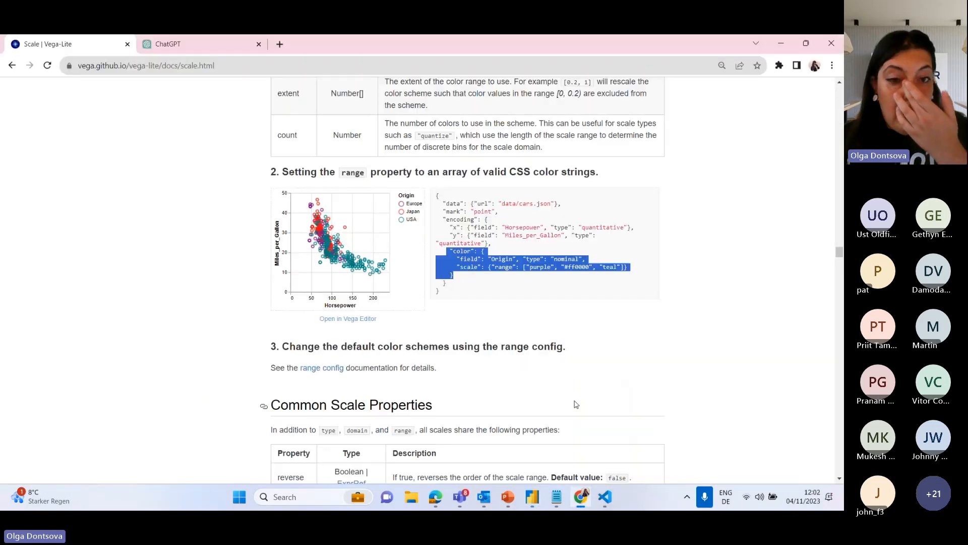
scroll(437, 199, "up", 10)
scroll(437, 178, "up", 20)
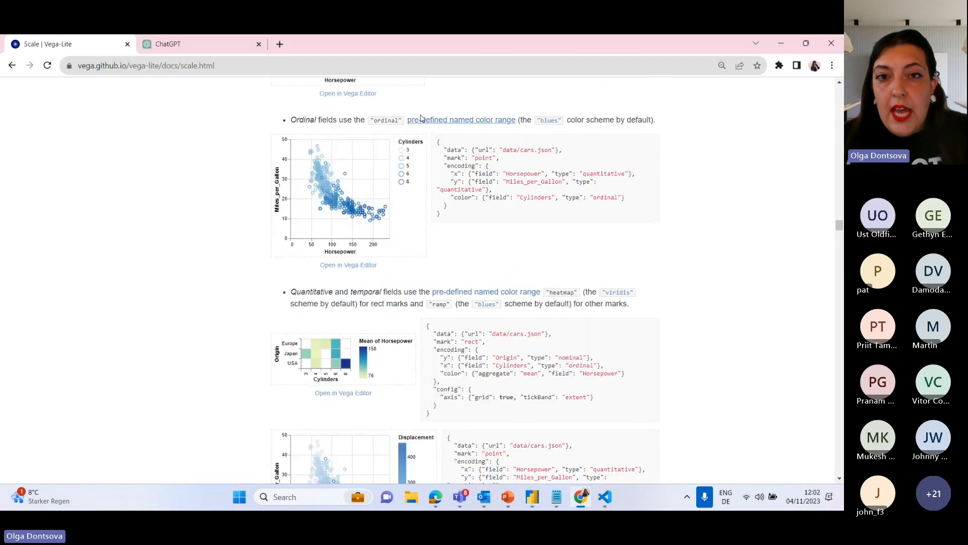
scroll(437, 104, "up", 5)
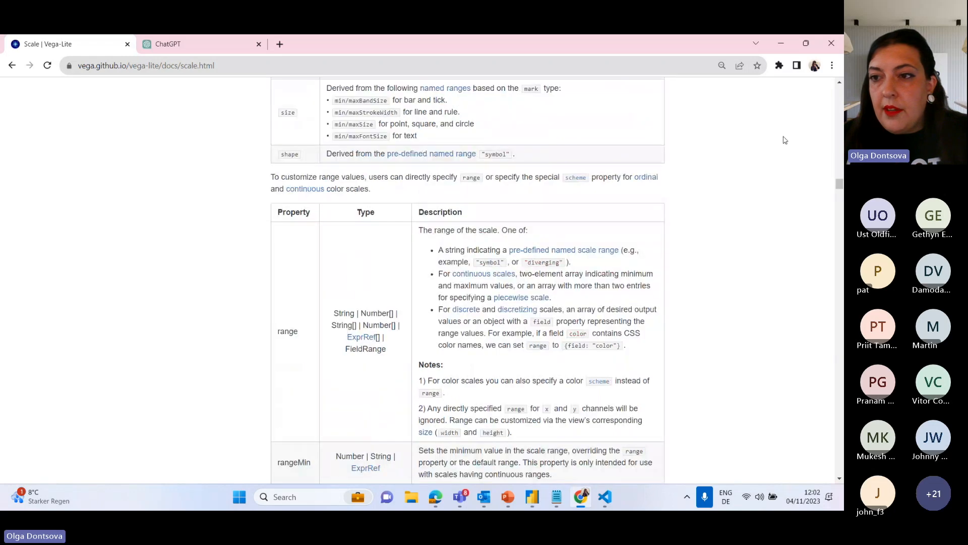
scroll(573, 106, "up", 20)
left_click(380, 98)
scroll(209, 342, "down", 6)
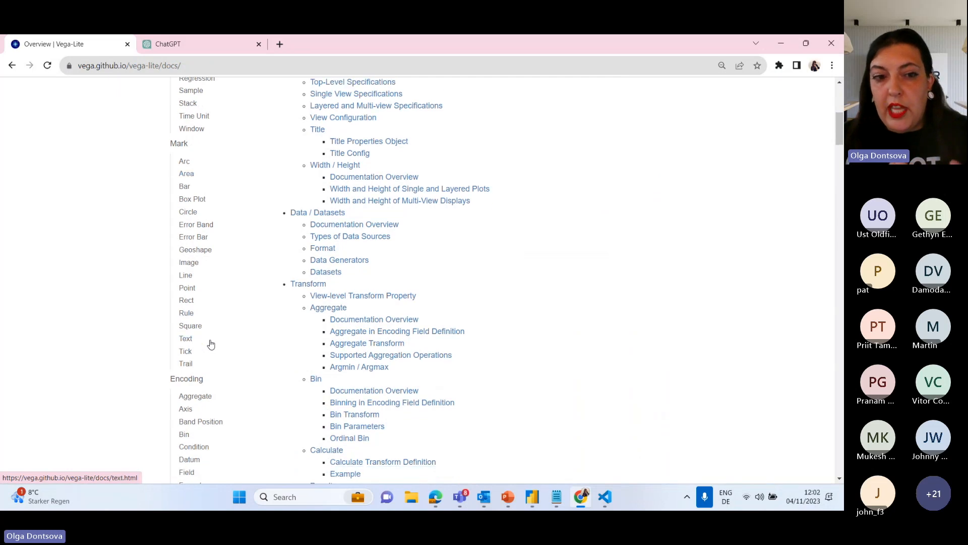
scroll(216, 380, "down", 4)
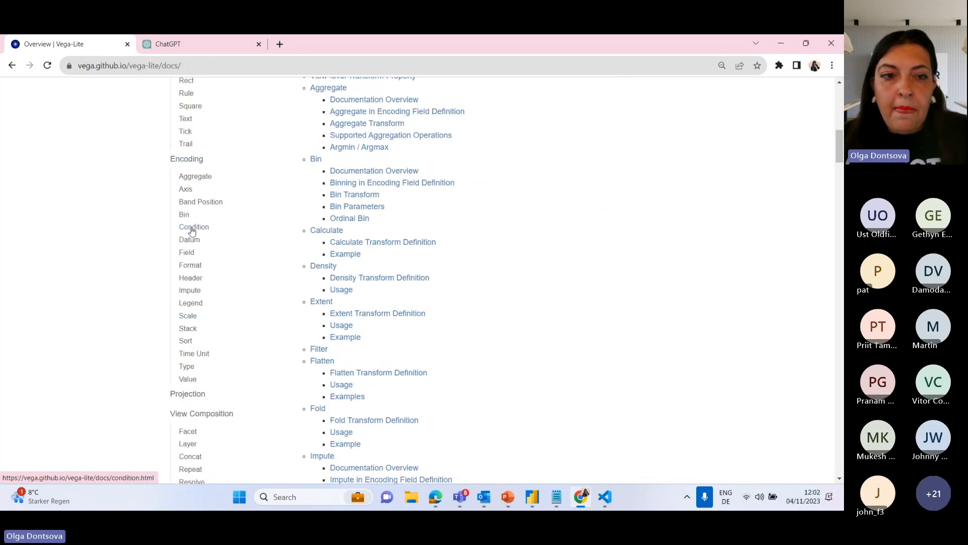
left_click(193, 228)
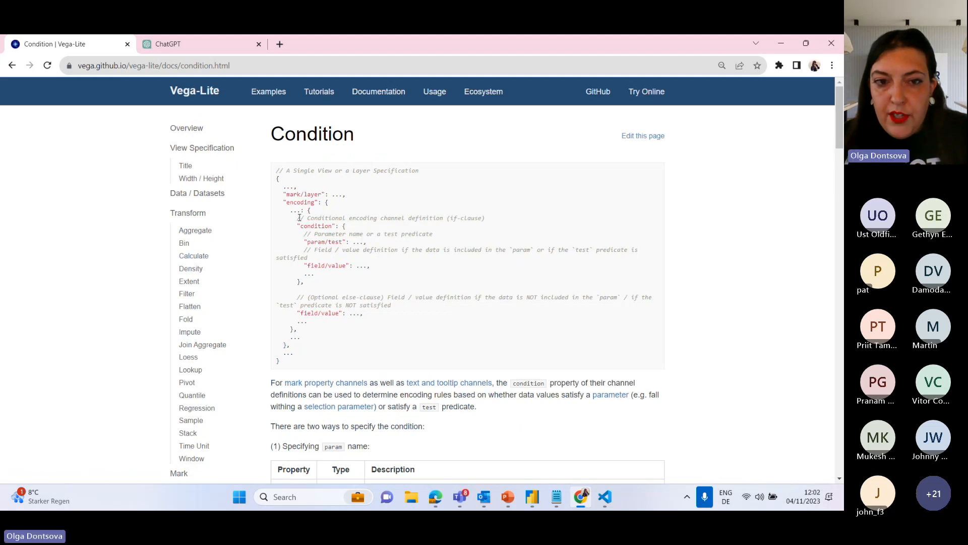
Find the text-mark example with a test condition on the Vega-Lite Condition page and copy its color block.
left_click_drag(287, 226, 405, 275)
left_click(404, 275)
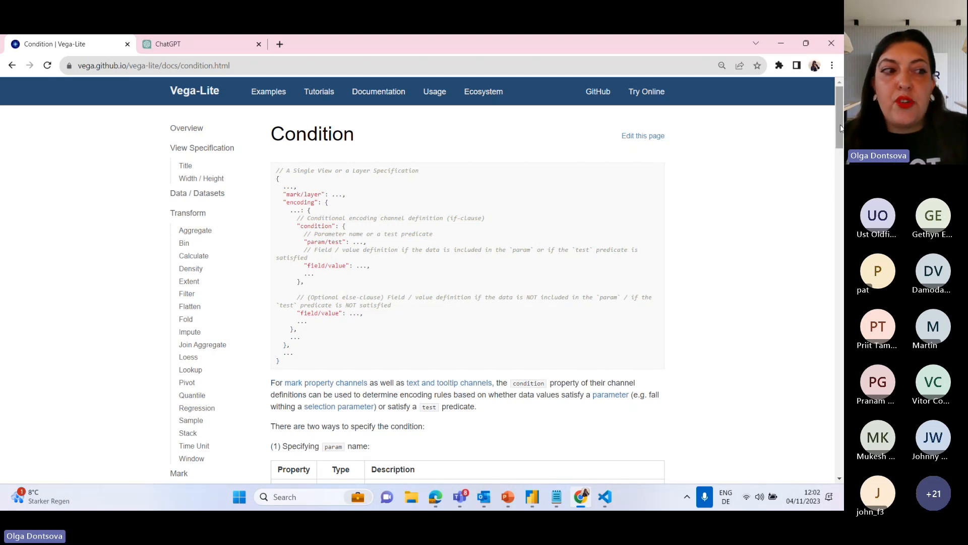
left_click_drag(841, 128, 832, 271)
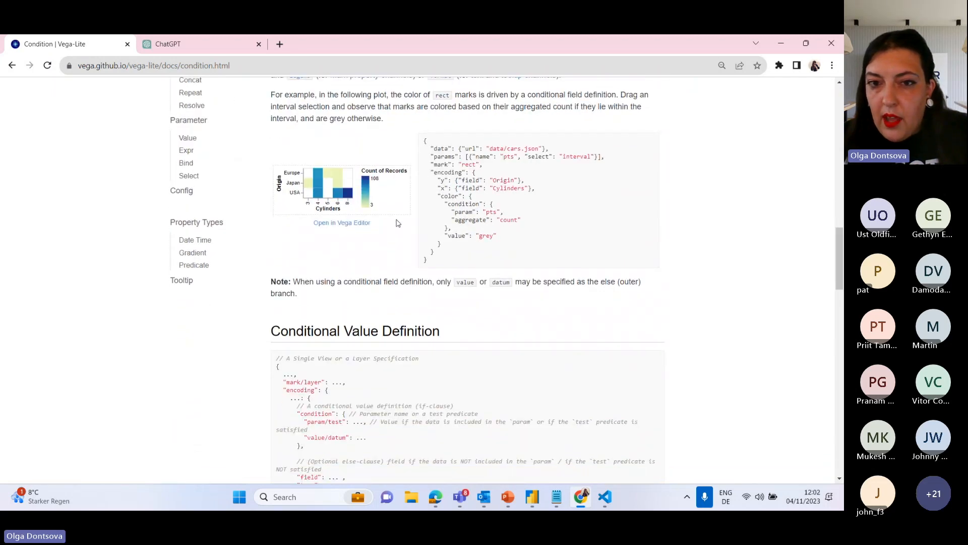
left_click_drag(436, 196, 454, 230)
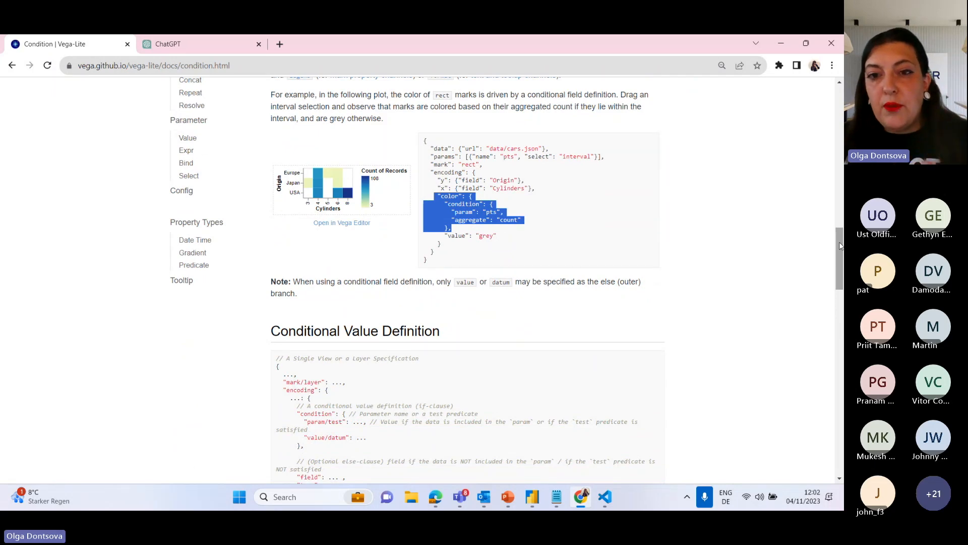
left_click_drag(841, 245, 837, 326)
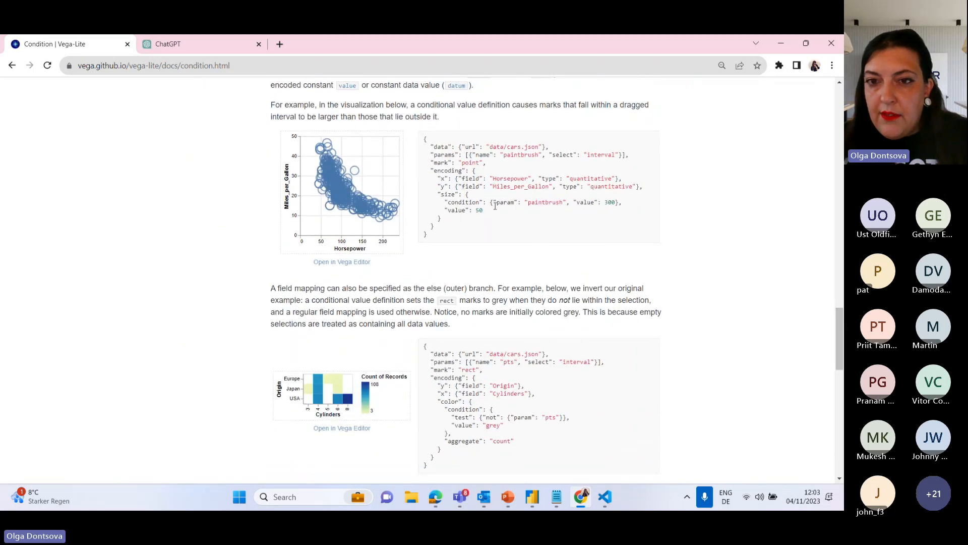
scroll(788, 324, "down", 8)
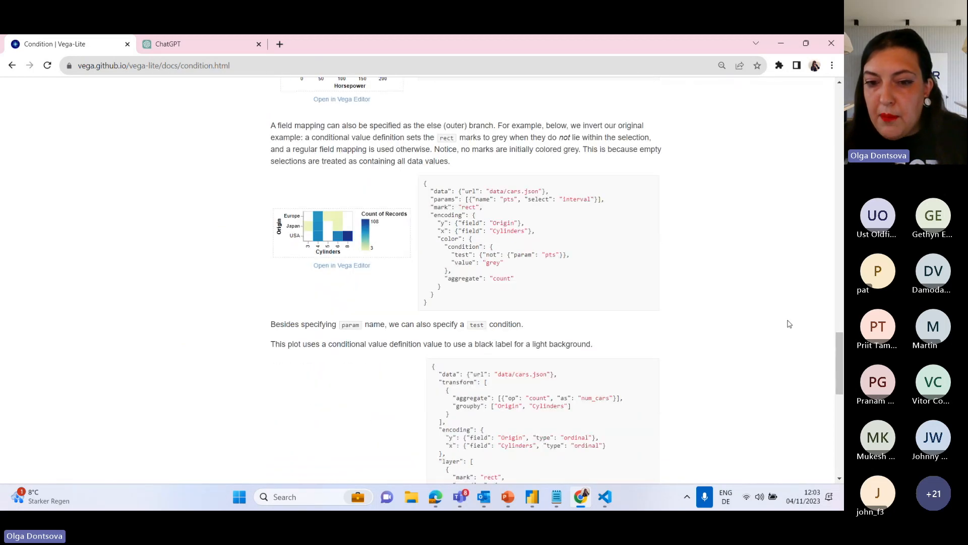
scroll(789, 323, "down", 2)
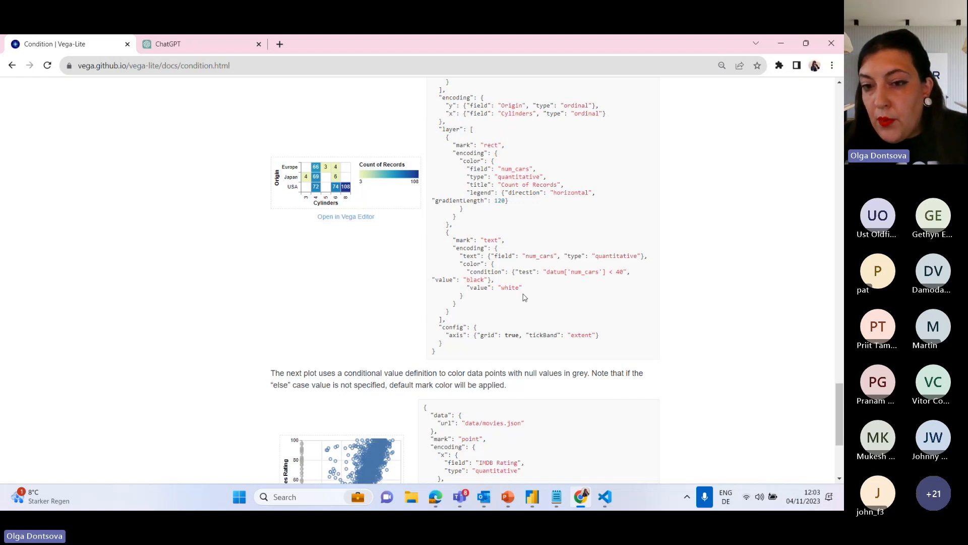
left_click_drag(457, 264, 487, 300)
key("ctrl+c")
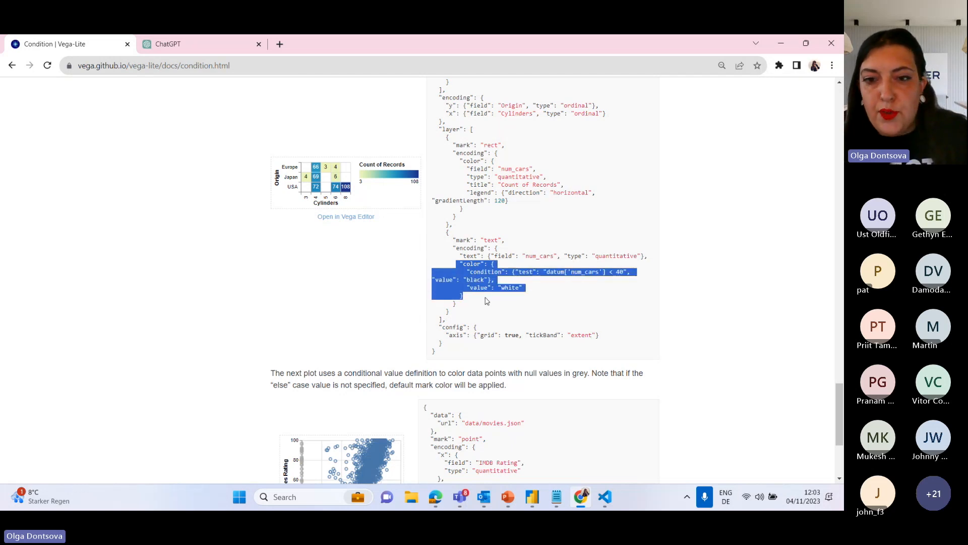
Switch to Power BI and paste the copied conditional color block below the Icon layer's yOffset encoding.
left_click(783, 44)
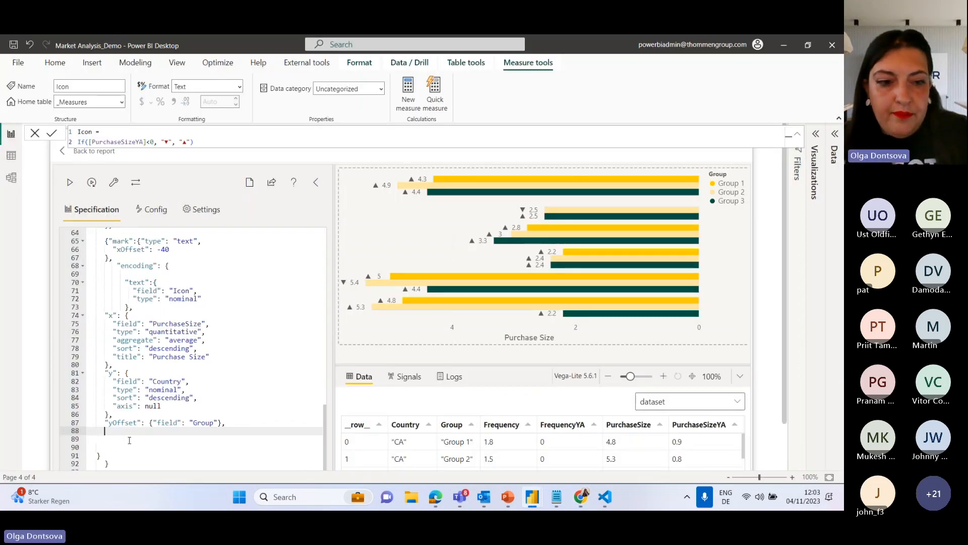
key("ctrl+v")
scroll(238, 376, "down", 3)
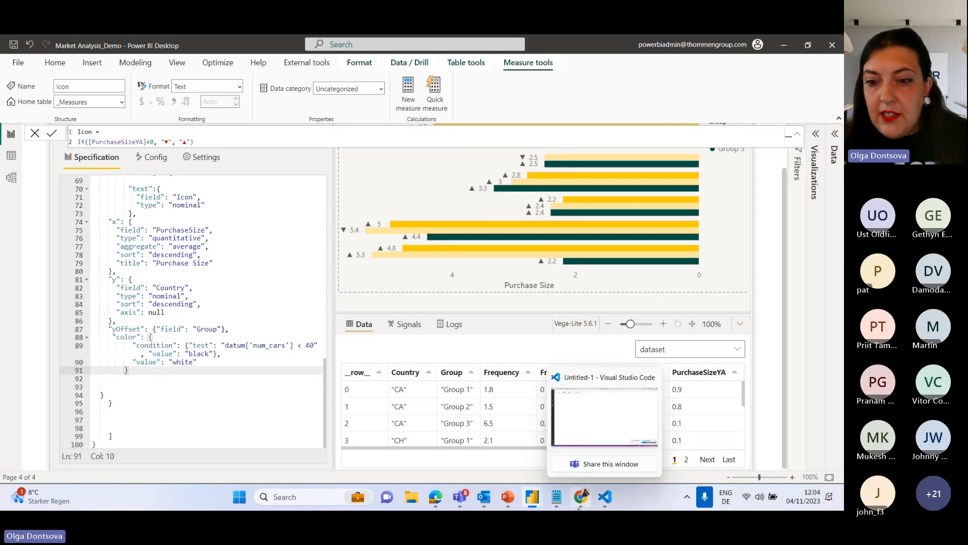
Switch to Chrome, read the ChatGPT explanation of "datum" in Vega-Lite, and return to Power BI.
left_click(575, 448)
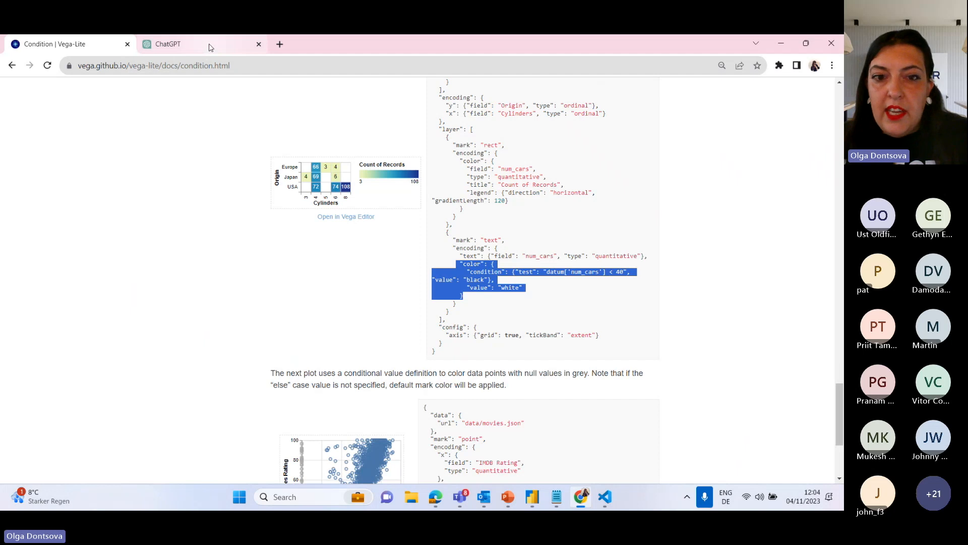
left_click(192, 44)
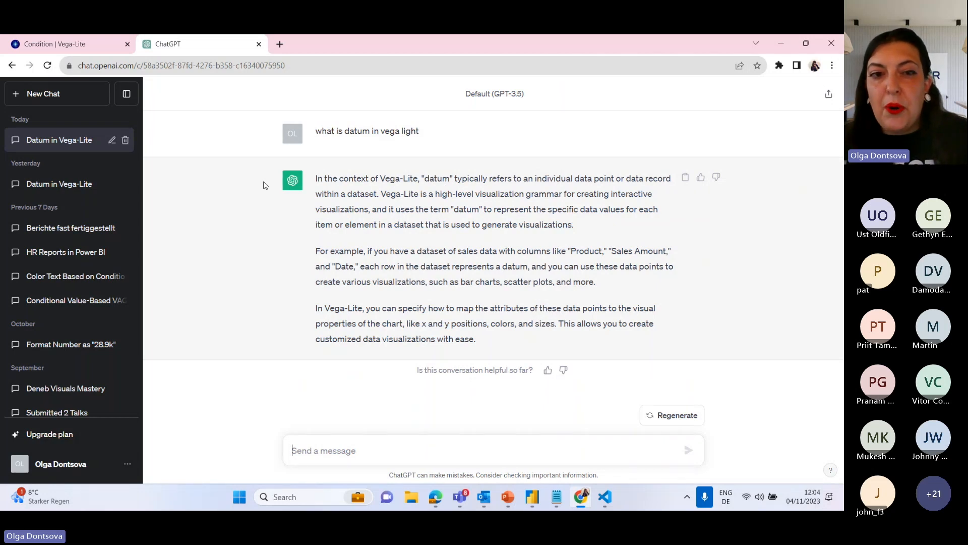
left_click_drag(425, 178, 669, 180)
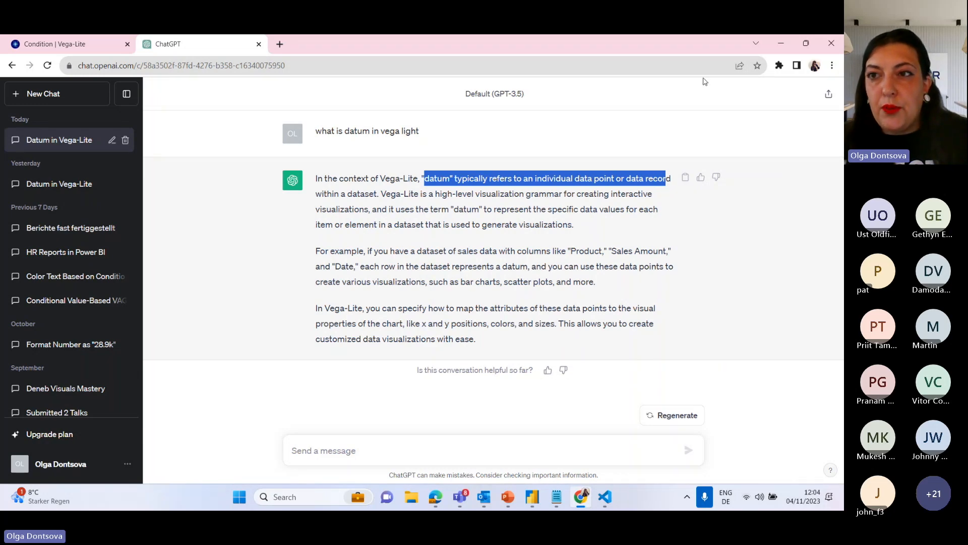
left_click(776, 42)
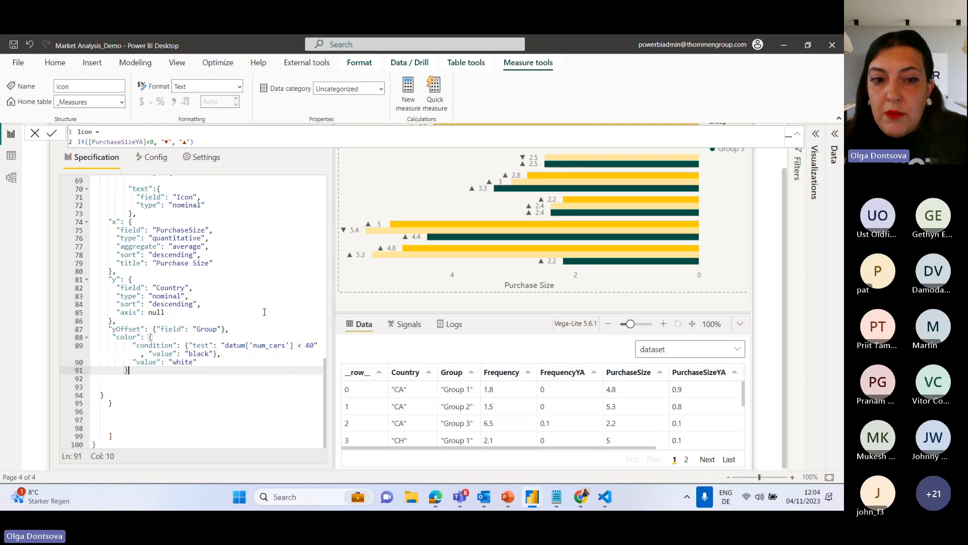
Replace ['num_cars'] in the color condition's test with .Icon so that it refers to datum.Icon.
left_click_drag(293, 345, 246, 348)
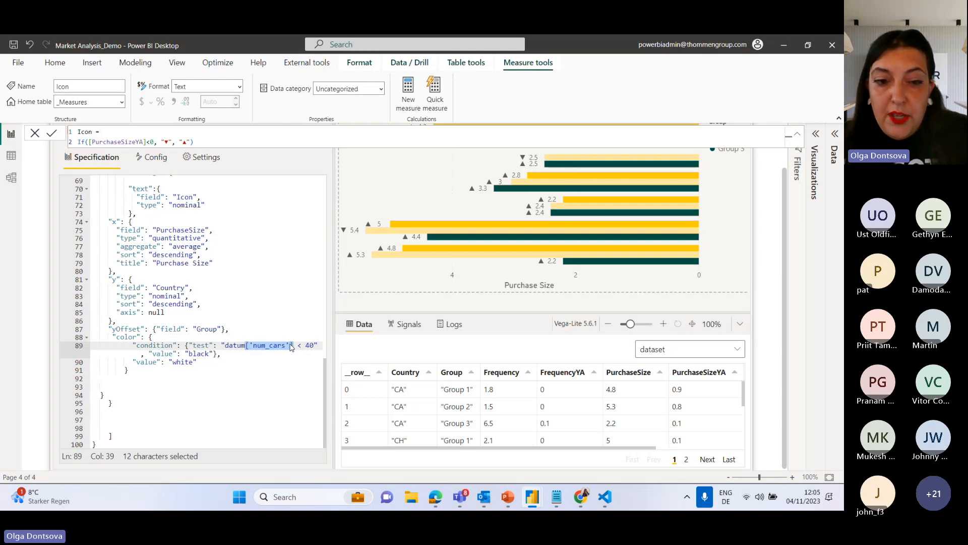
left_click_drag(293, 349, 243, 348)
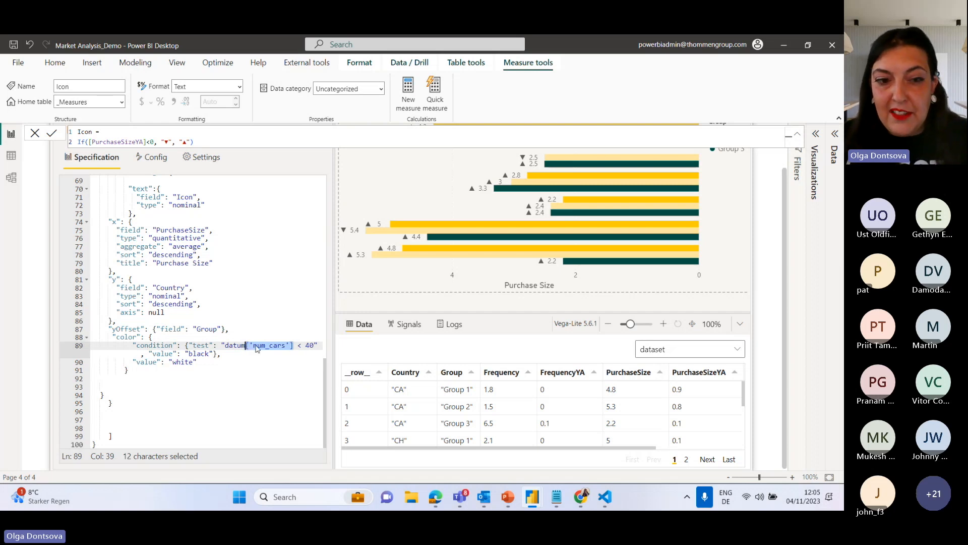
type(".")
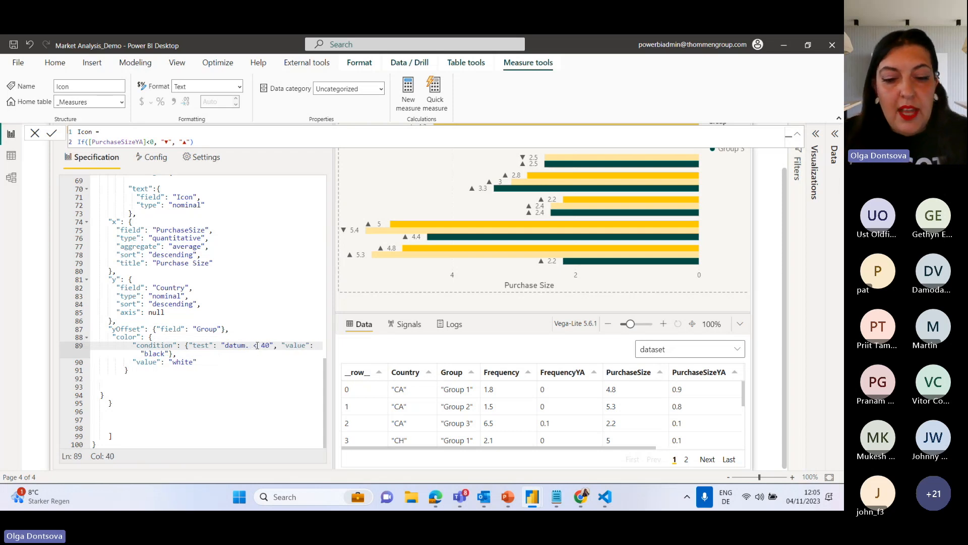
type("Ico")
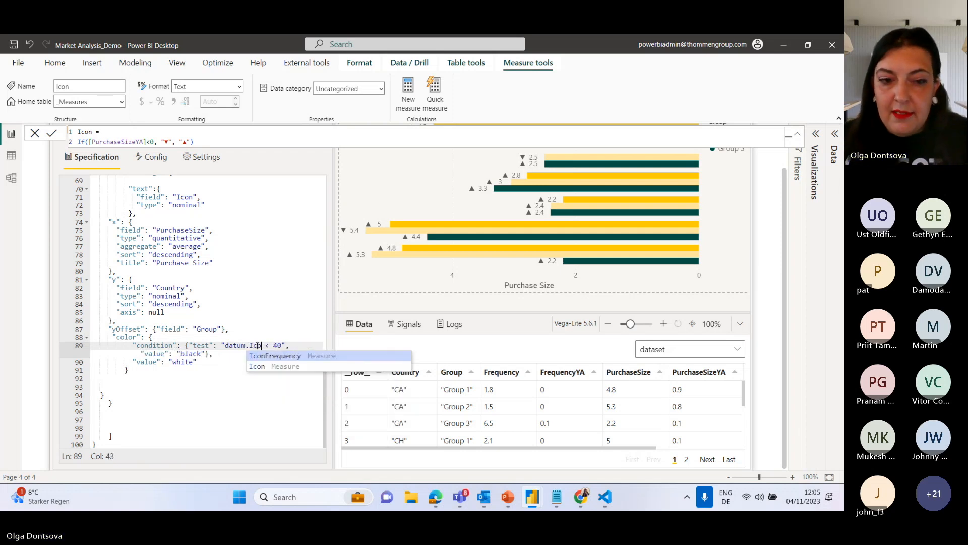
left_click(258, 366)
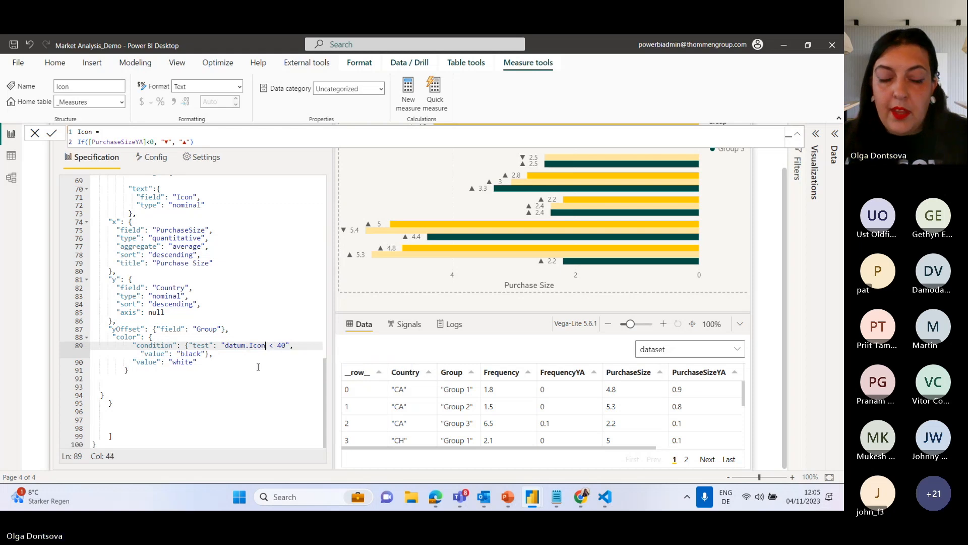
Change the comparison in the datum.Icon test to === 0.
left_click(286, 346)
double_click(284, 345)
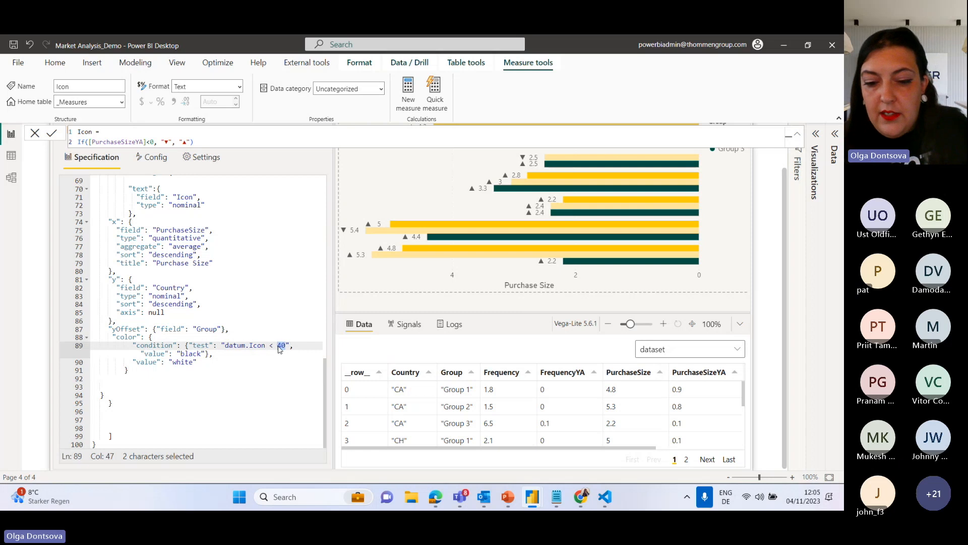
type("0")
left_click_drag(274, 346, 270, 347)
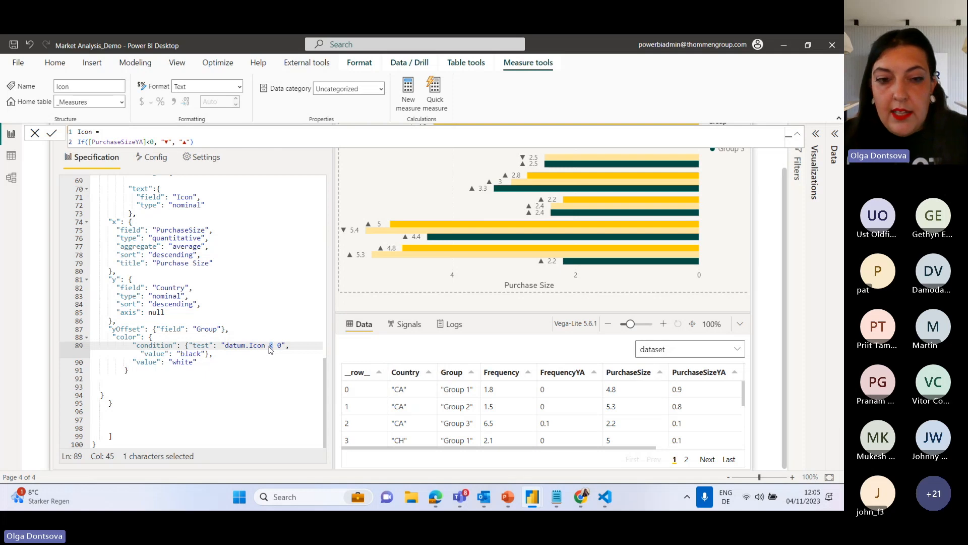
type("===")
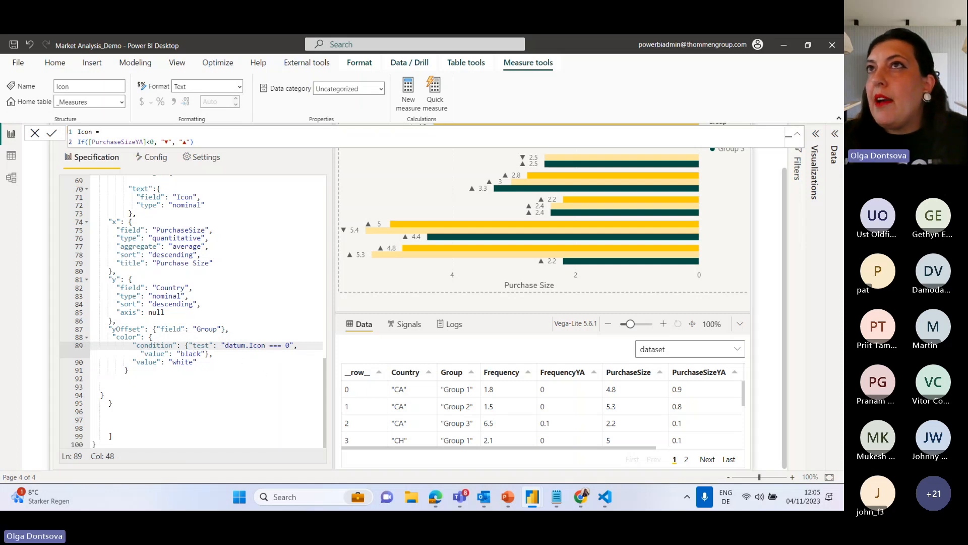
Set the condition's color value to #FF0000 and the else value to #00FF00, close the measure formula, and apply the specification.
key("alt+Tab")
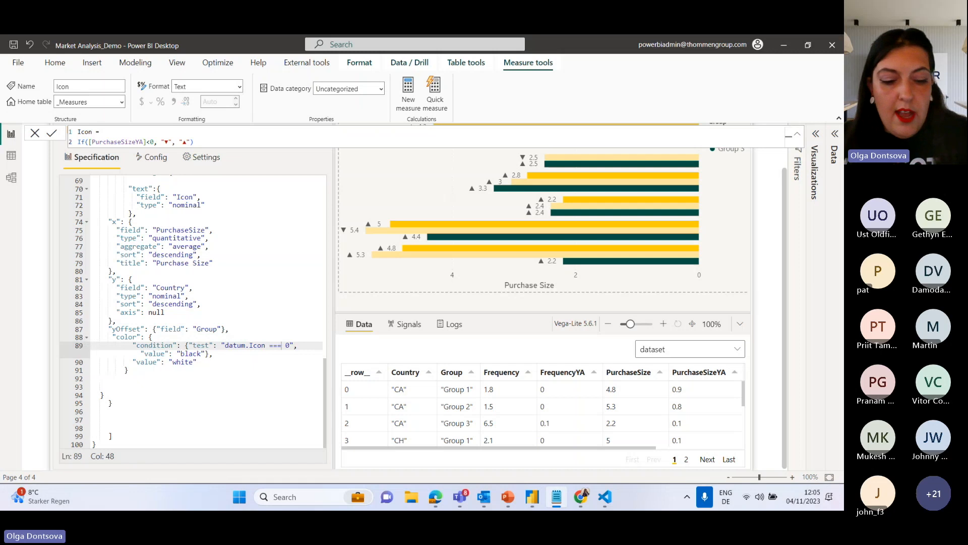
double_click(199, 353)
type("#FF0000")
key("alt+Tab")
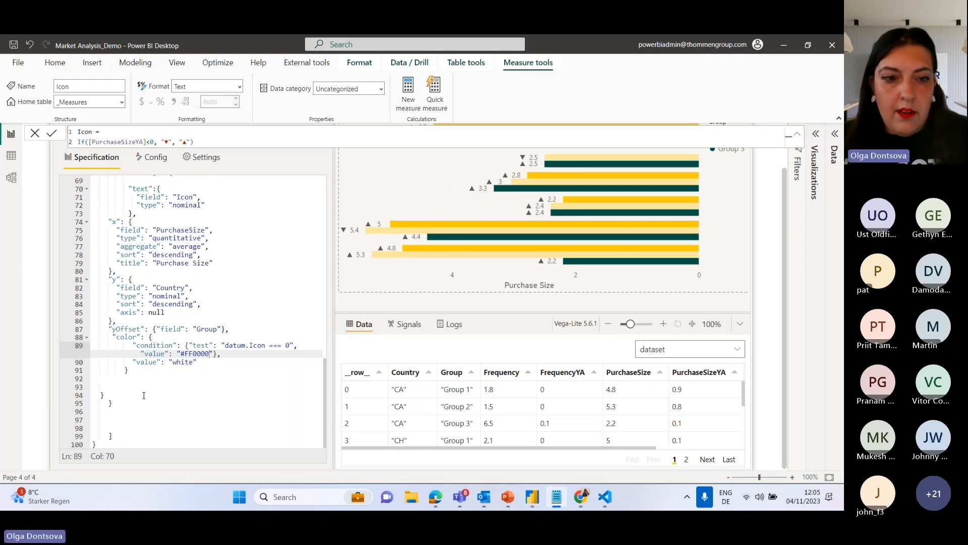
double_click(177, 362)
type("#00FF00")
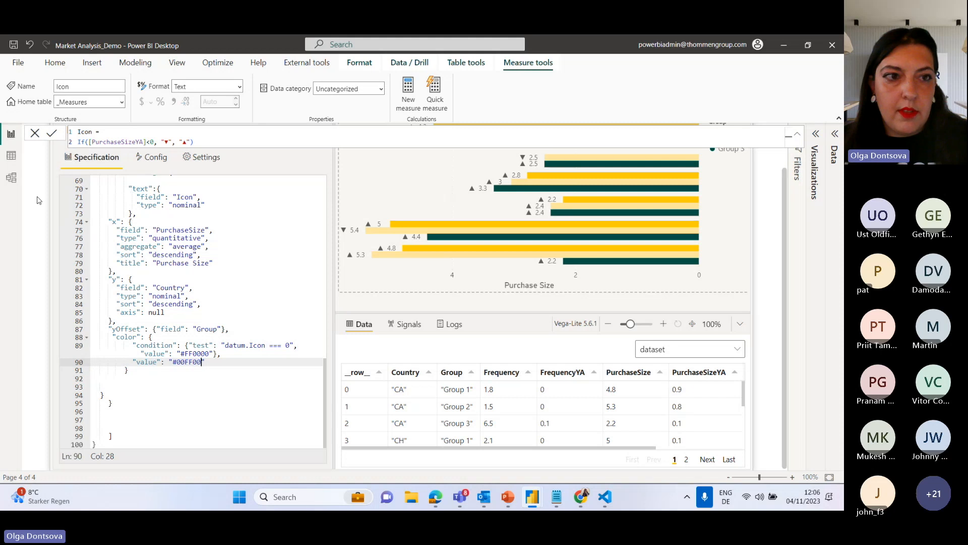
left_click(34, 134)
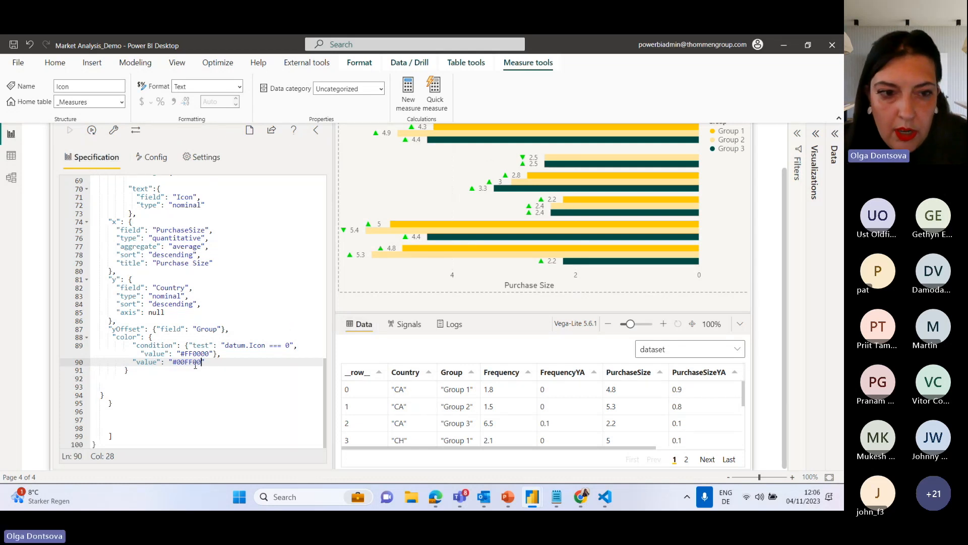
scroll(460, 212, "up", 1)
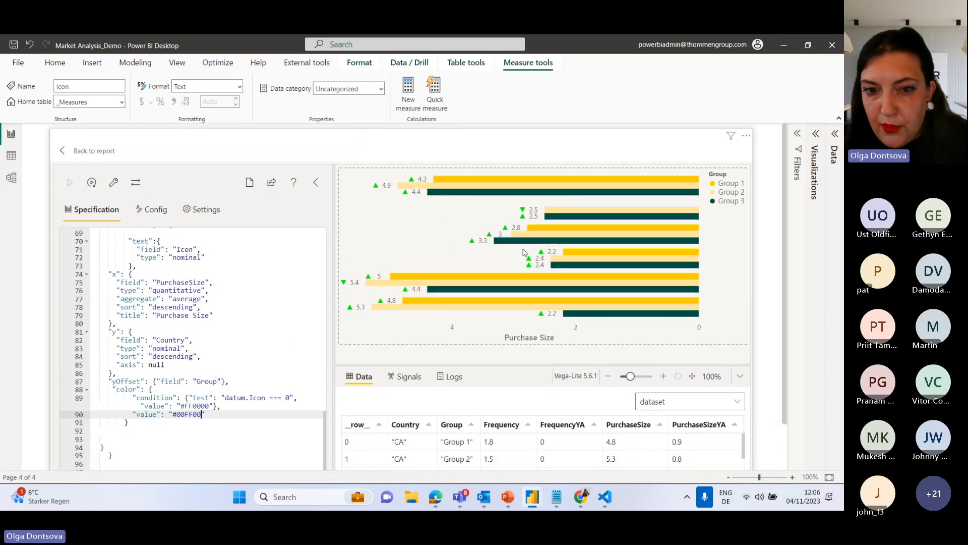
scroll(276, 359, "down", 1)
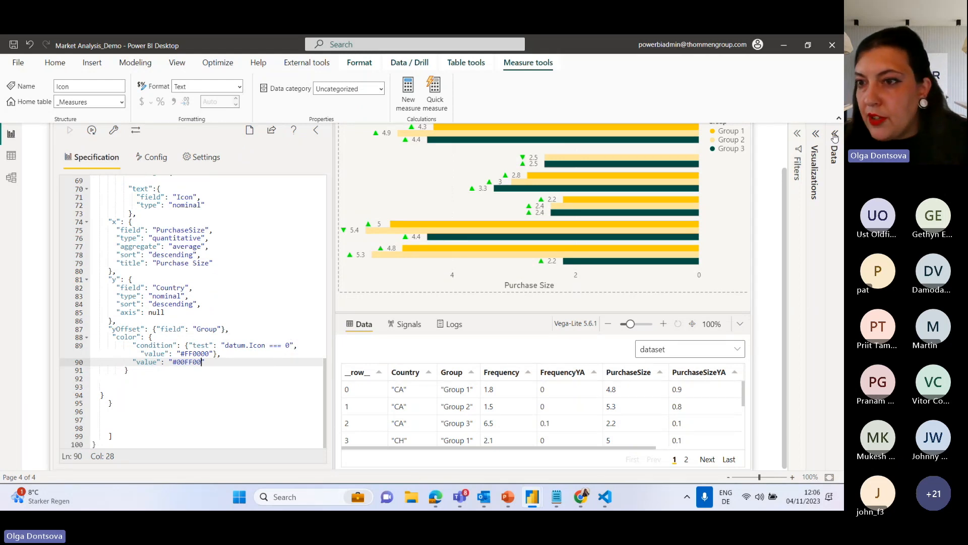
Copy the ▼ symbol from the Icon measure's formula and put it in place of 0 in the datum.Icon test.
left_click(835, 151)
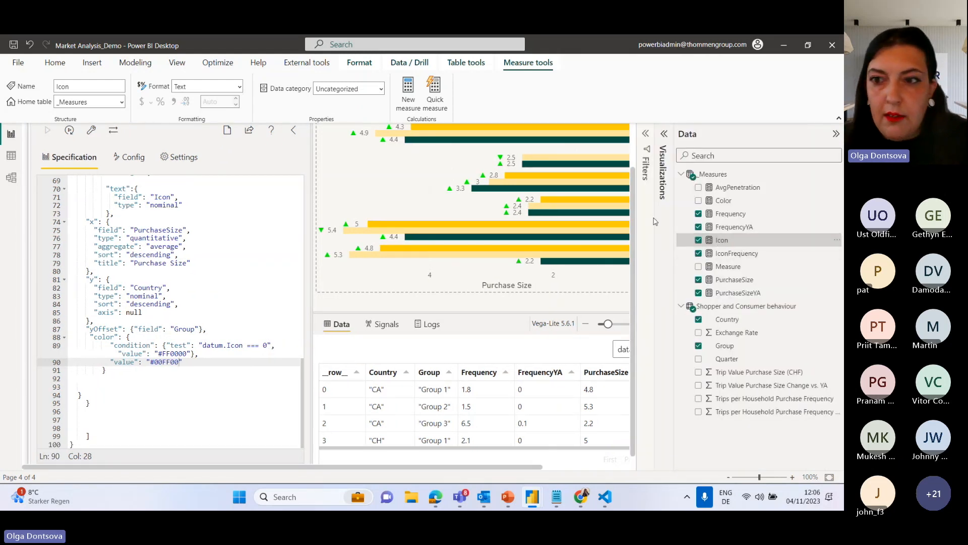
left_click(723, 227)
left_click(722, 241)
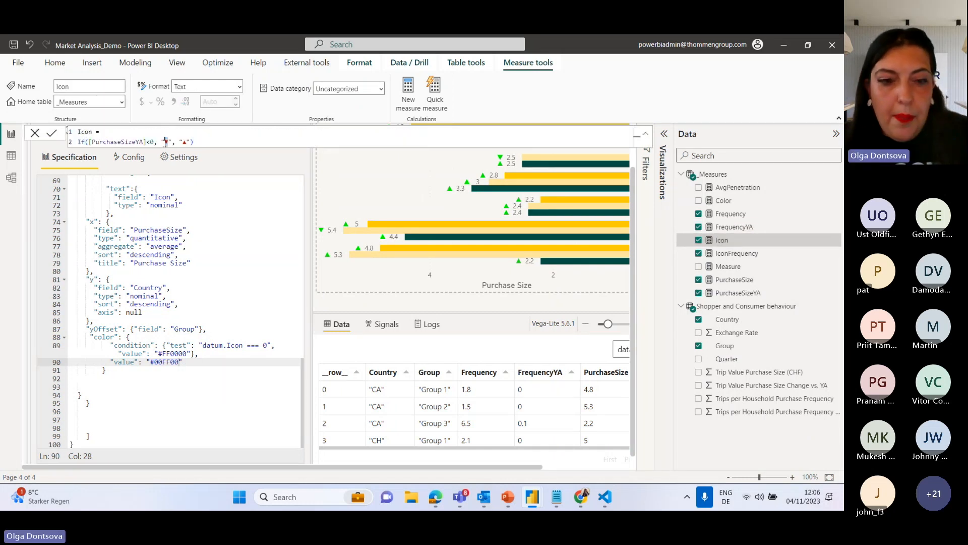
left_click_drag(270, 347, 264, 347)
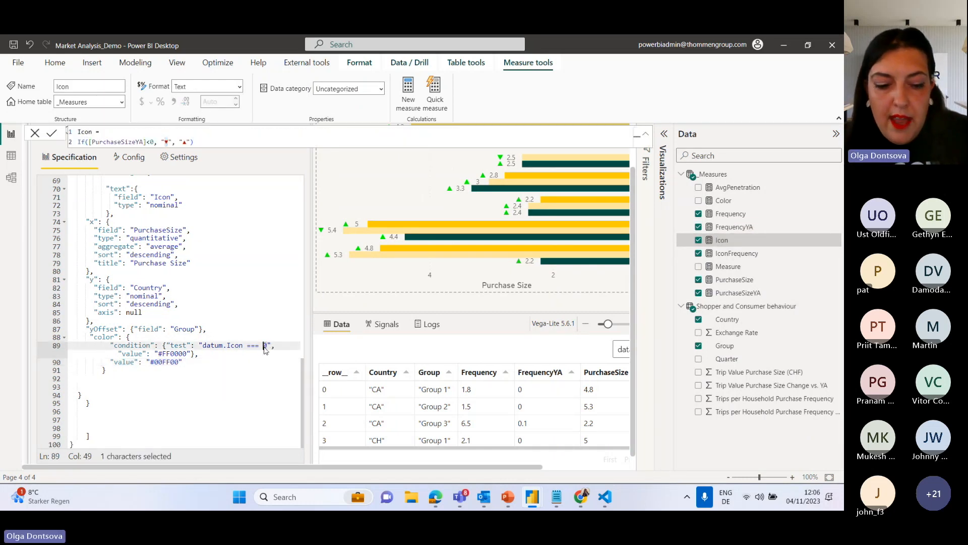
type("▼")
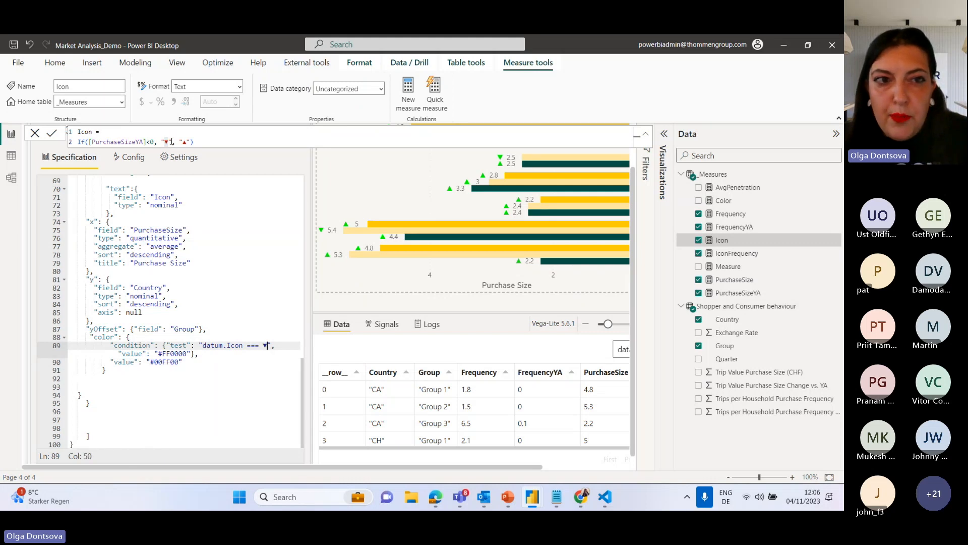
Enclose the ▼ symbol in single quotes in the datum.Icon test without a space before it, and close the Icon measure's formula.
left_click(171, 141)
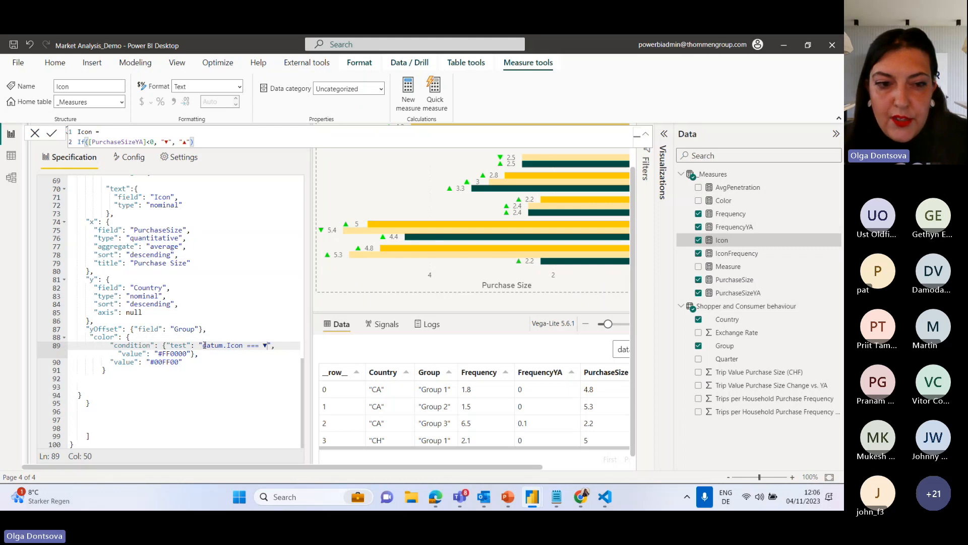
left_click_drag(201, 346, 199, 346)
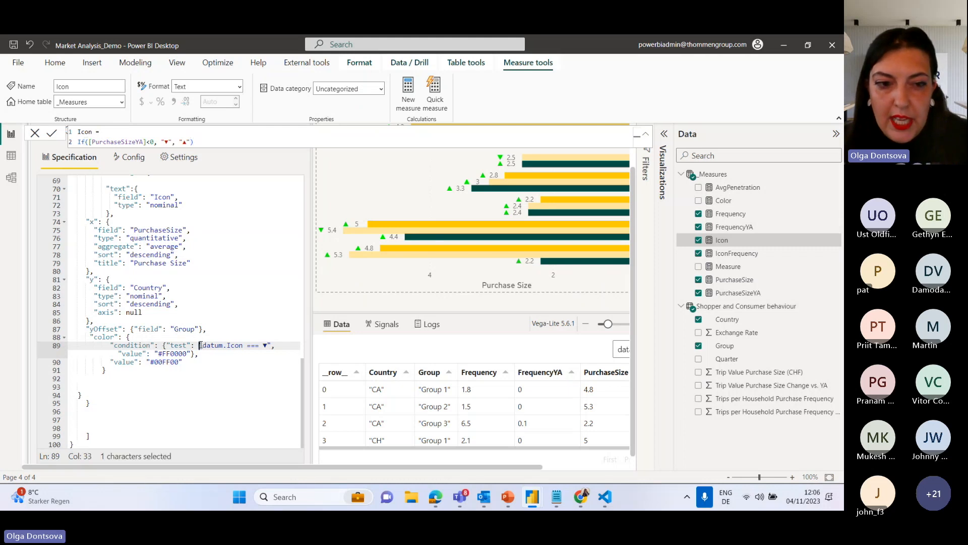
scroll(310, 133, "up", 2)
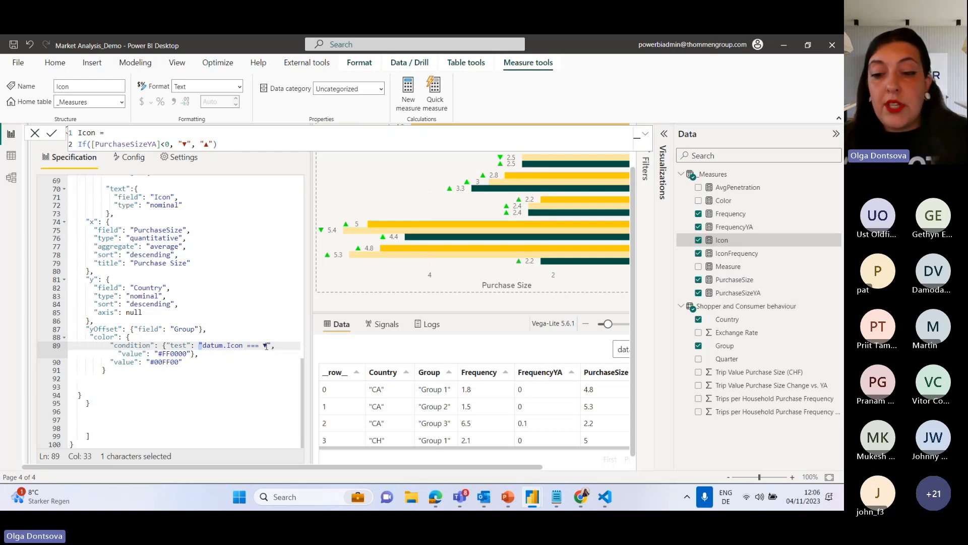
key("alt+Tab")
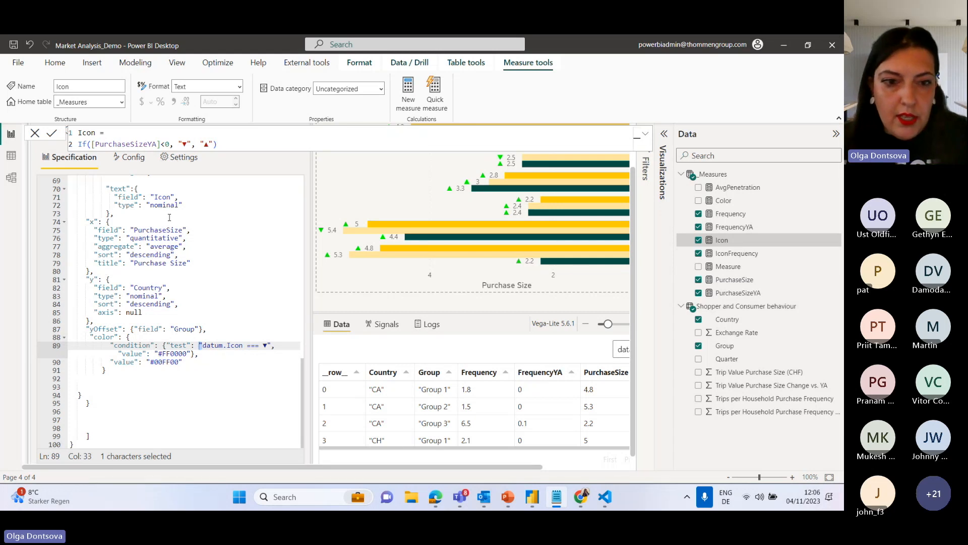
left_click(262, 346)
type("'")
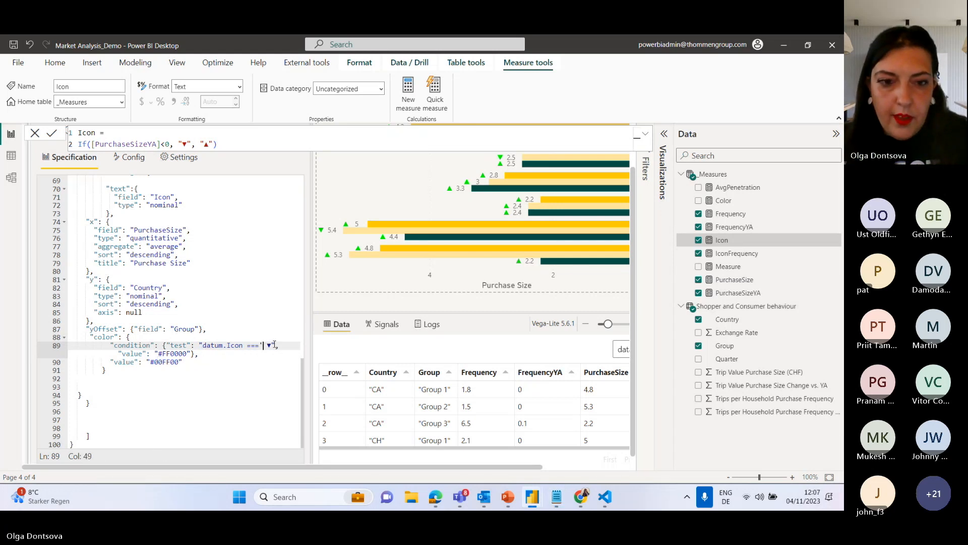
key("Right")
type("'")
left_click(267, 346)
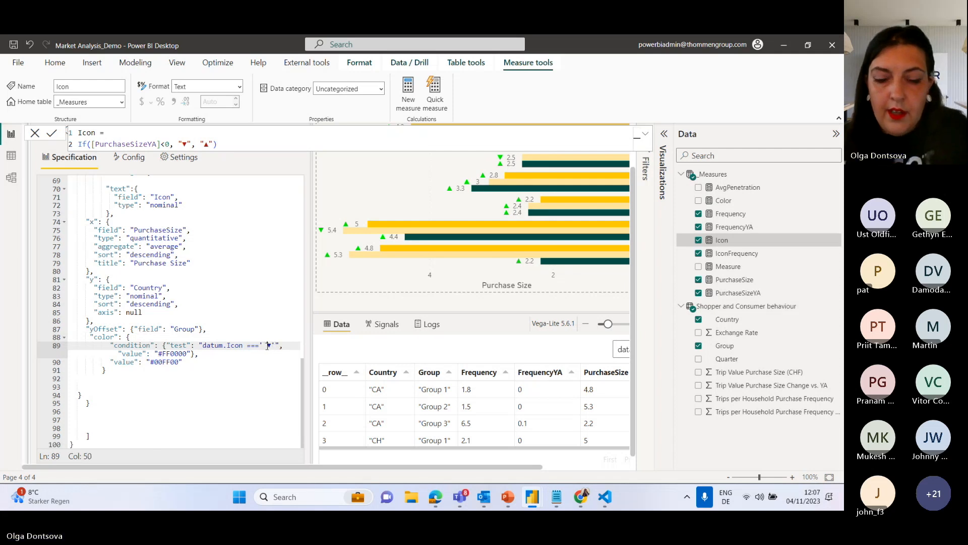
key("BackSpace")
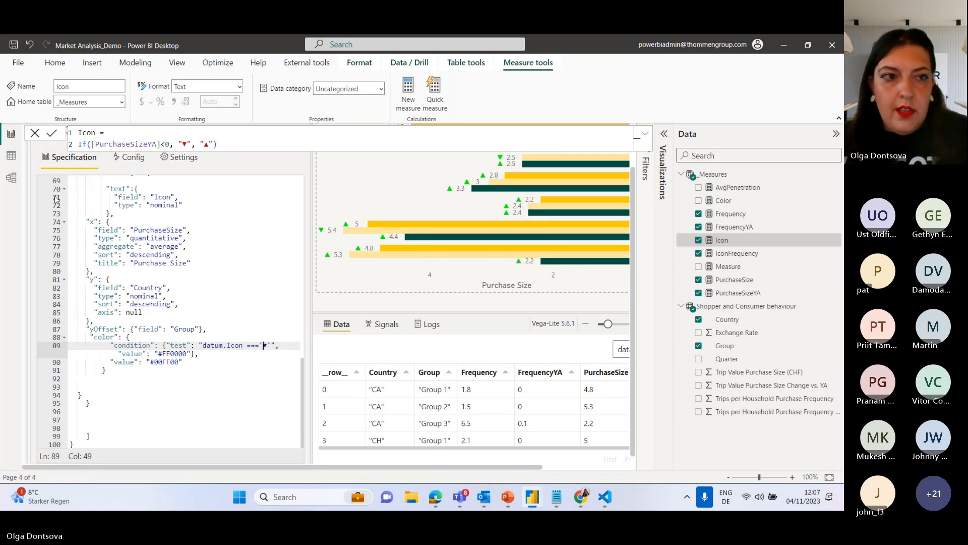
left_click(34, 133)
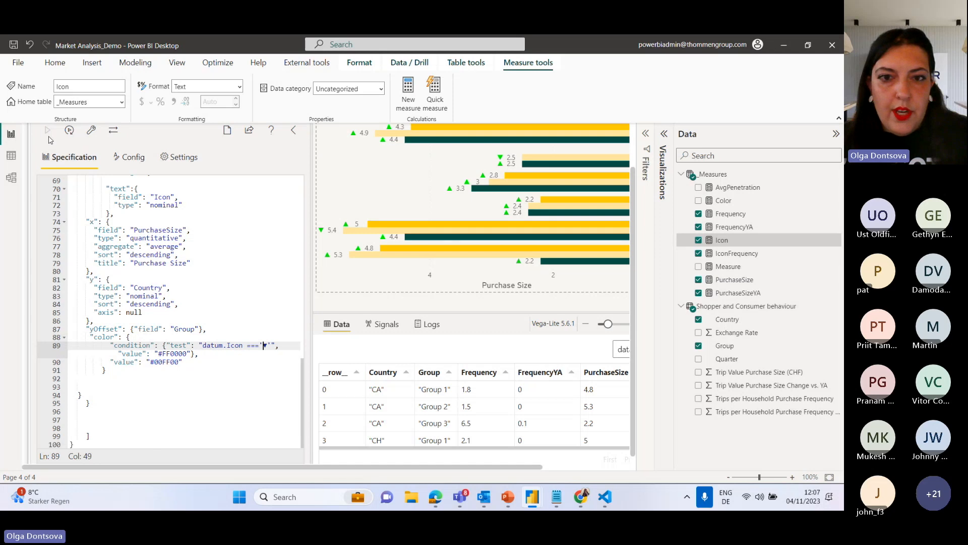
Collapse the Data pane and enlarge the chart preview area by lowering its divider with the data table.
left_click(836, 134)
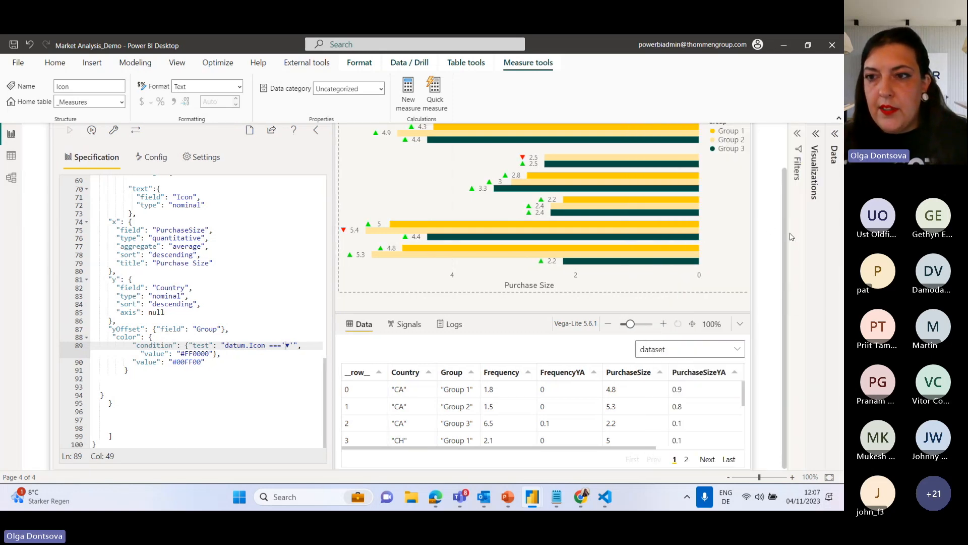
scroll(788, 233, "up", 1)
left_click_drag(491, 366, 491, 437)
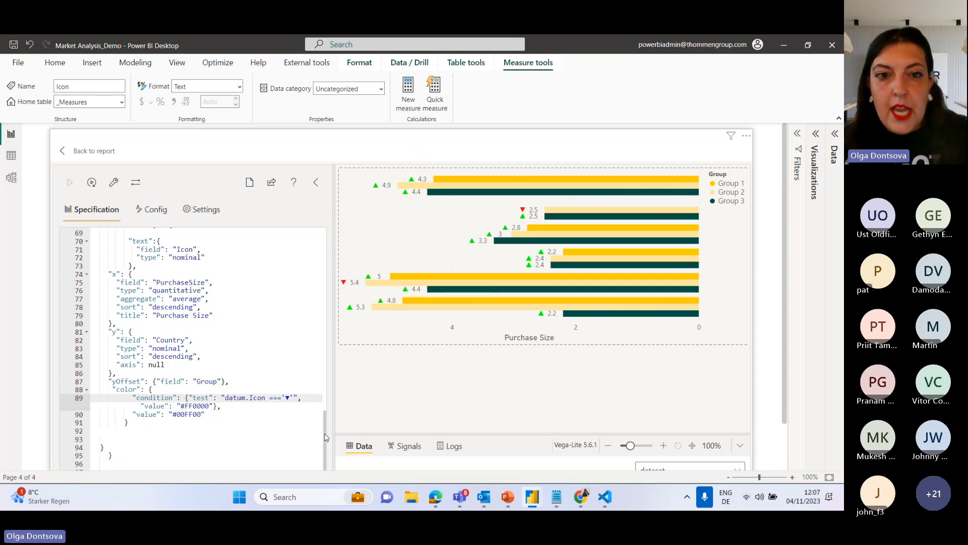
Add a "height" property of 12 to the bar mark in the first layer and apply the specification.
left_click_drag(326, 437, 323, 257)
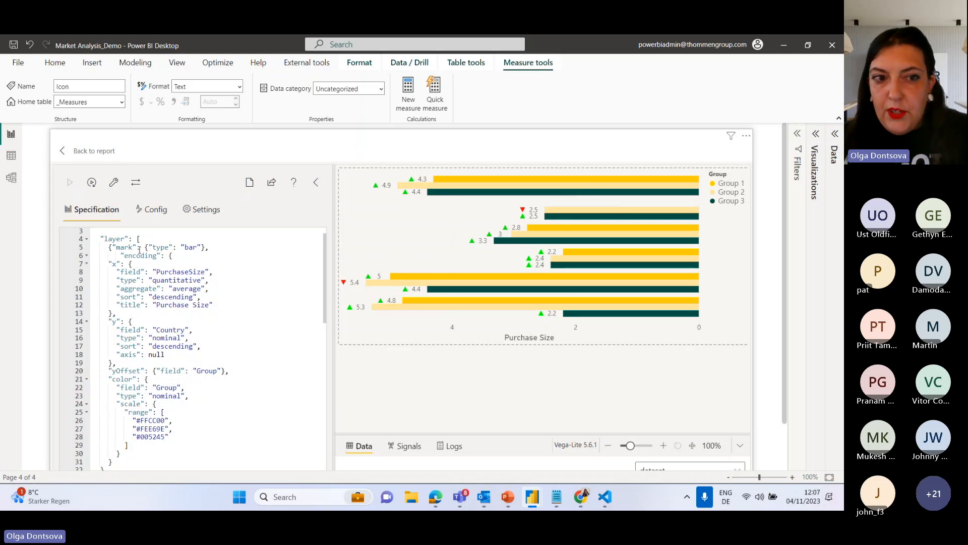
left_click(202, 247)
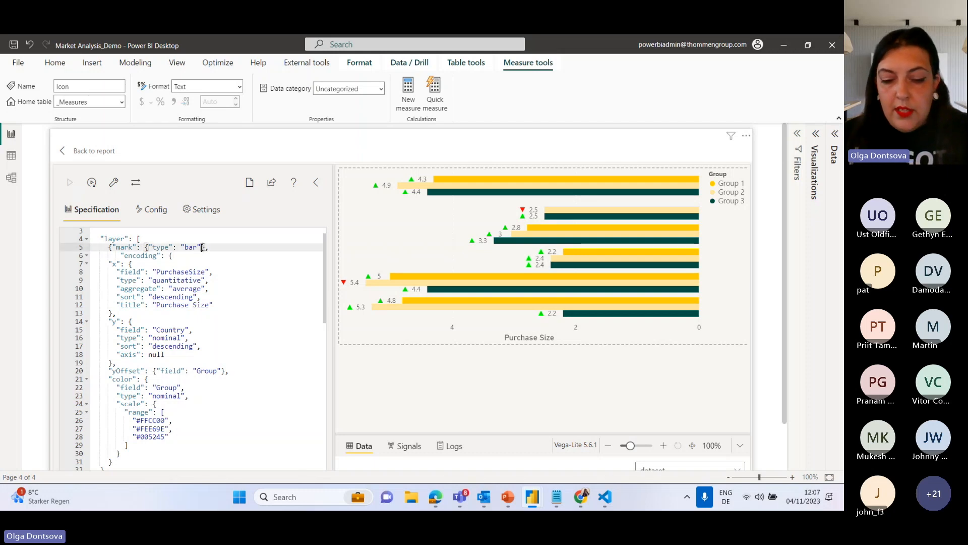
key("Return")
type("\"height\":12")
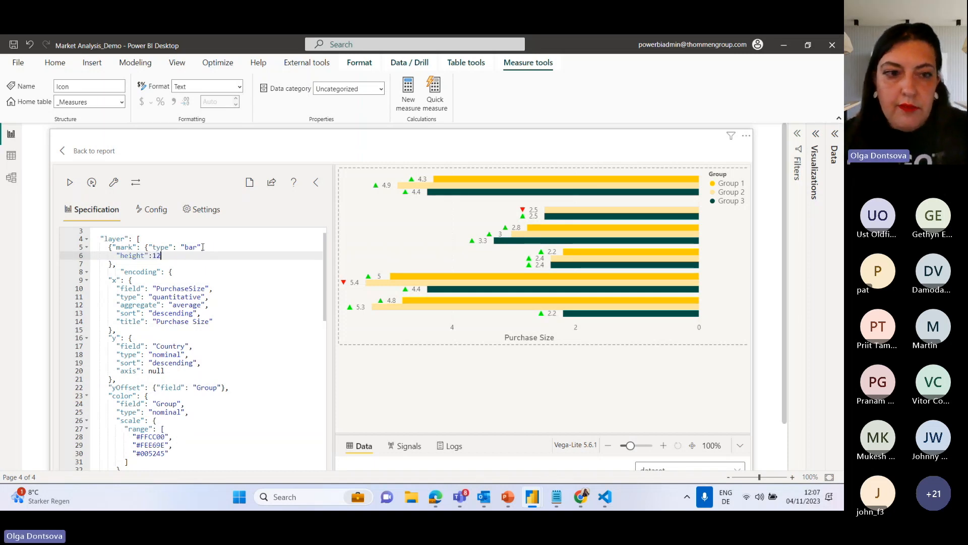
left_click(65, 183)
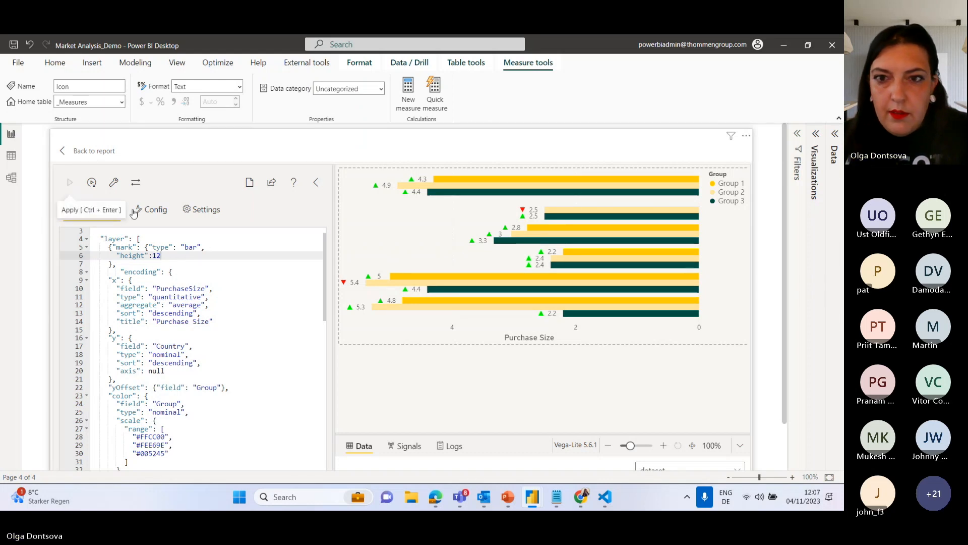
Try a bar mark height of 15, replace it with 8, and apply the specification.
left_click(168, 263)
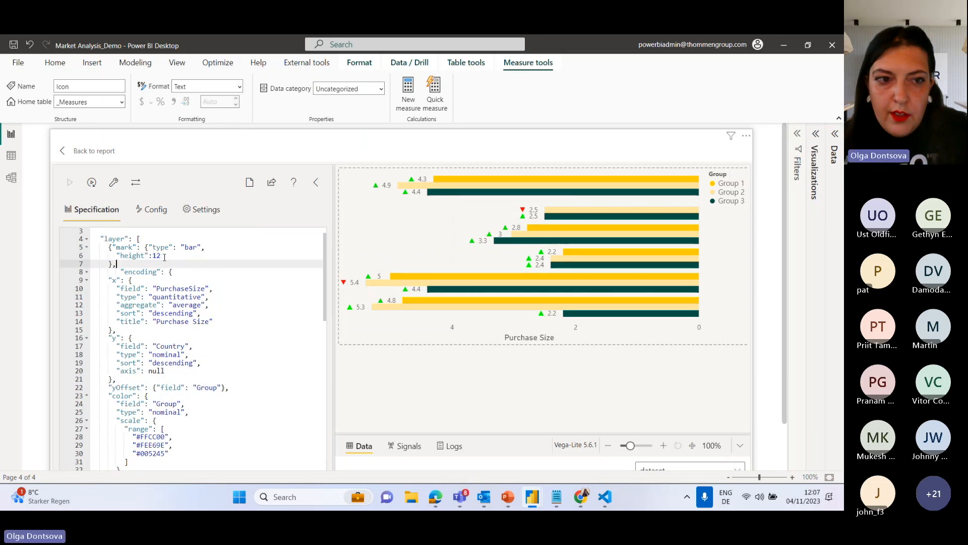
left_click(163, 256)
key("BackSpace")
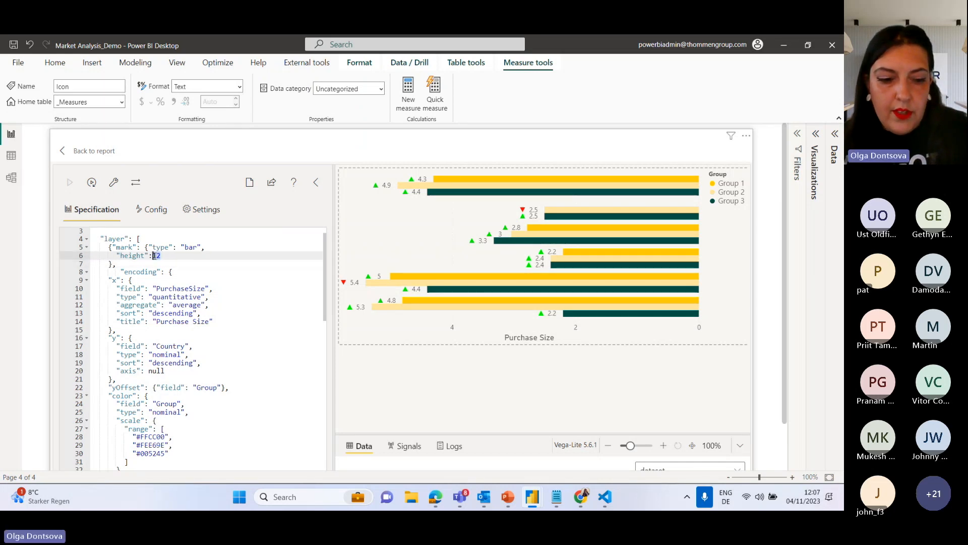
type("5")
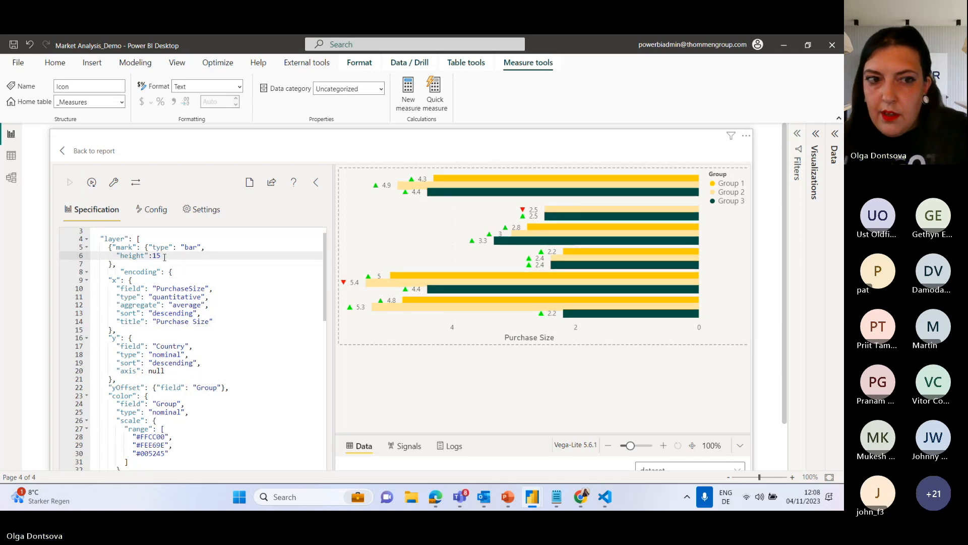
type("8")
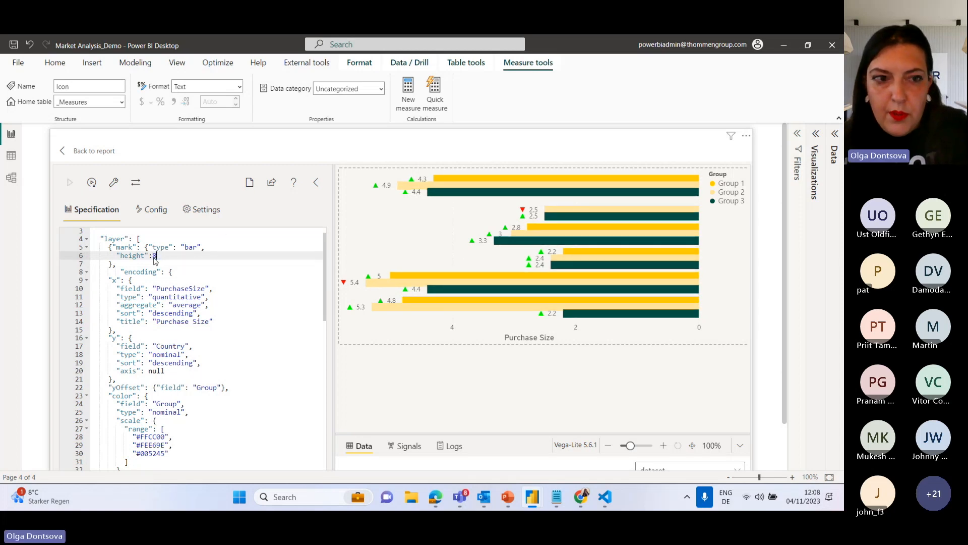
left_click(69, 184)
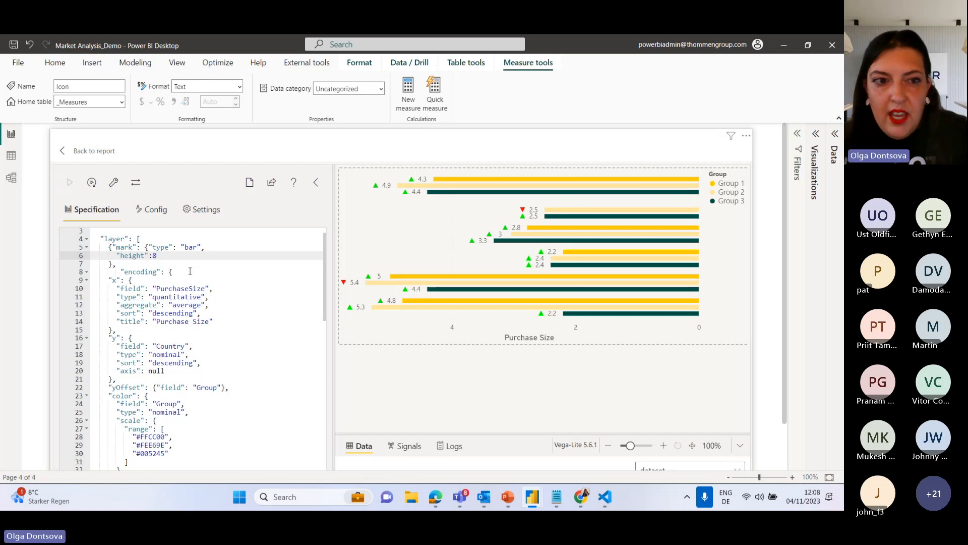
Insert a "title": property ahead of the bar mark in the first layer and move the mark onto its own line.
scroll(191, 271, "up", 1)
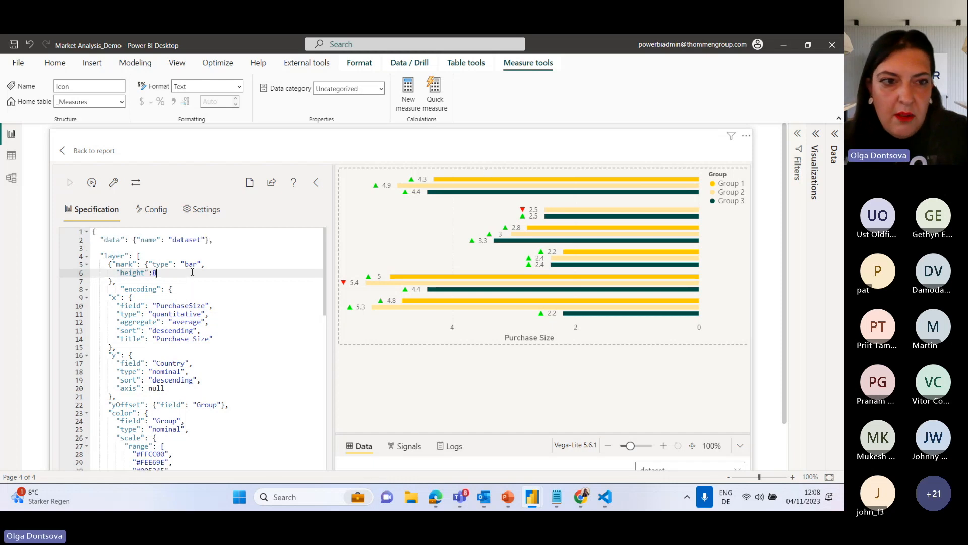
left_click(150, 256)
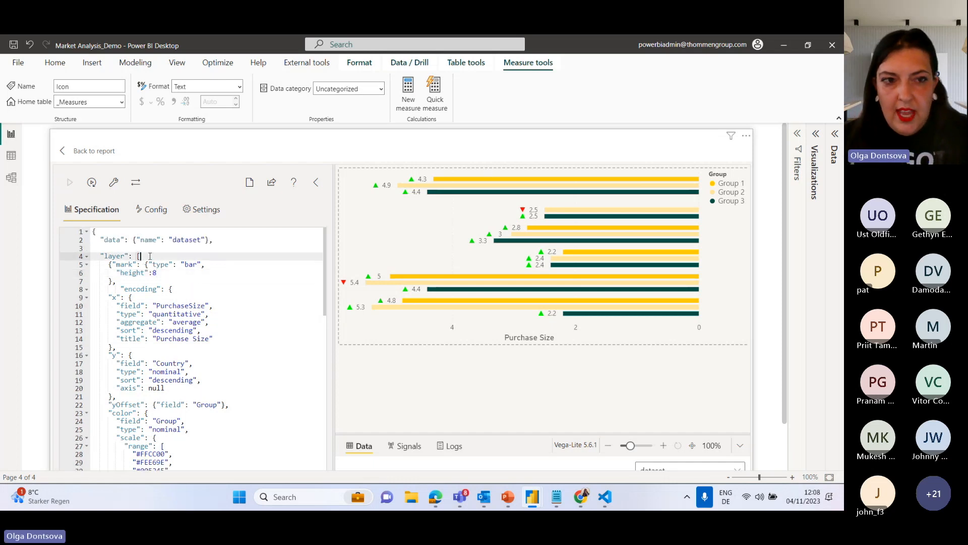
left_click(113, 265)
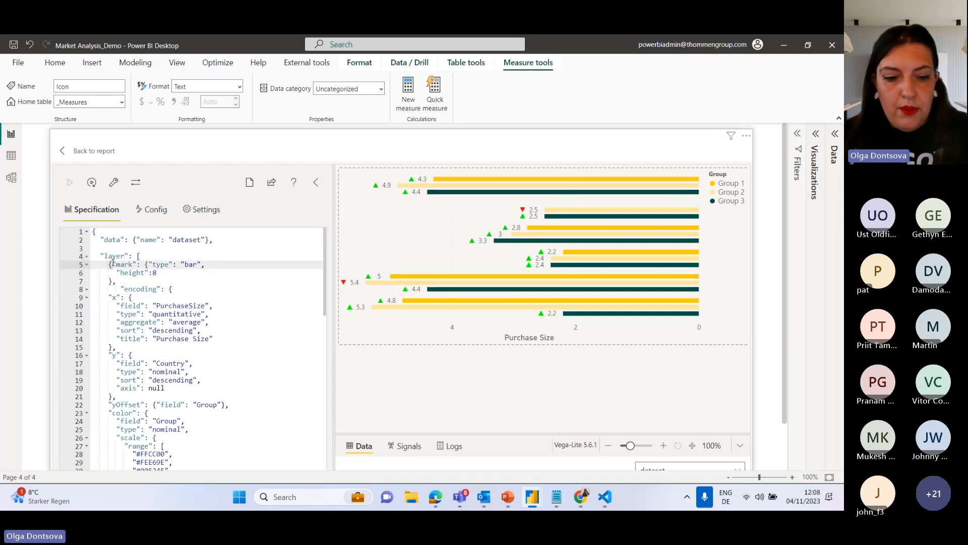
type("\"\"")
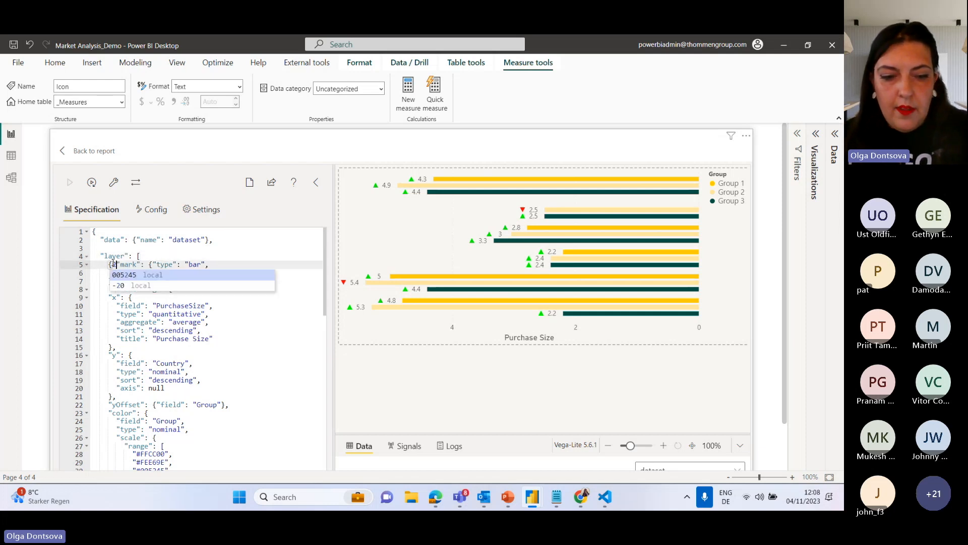
key("BackSpace")
key("BackSpace")
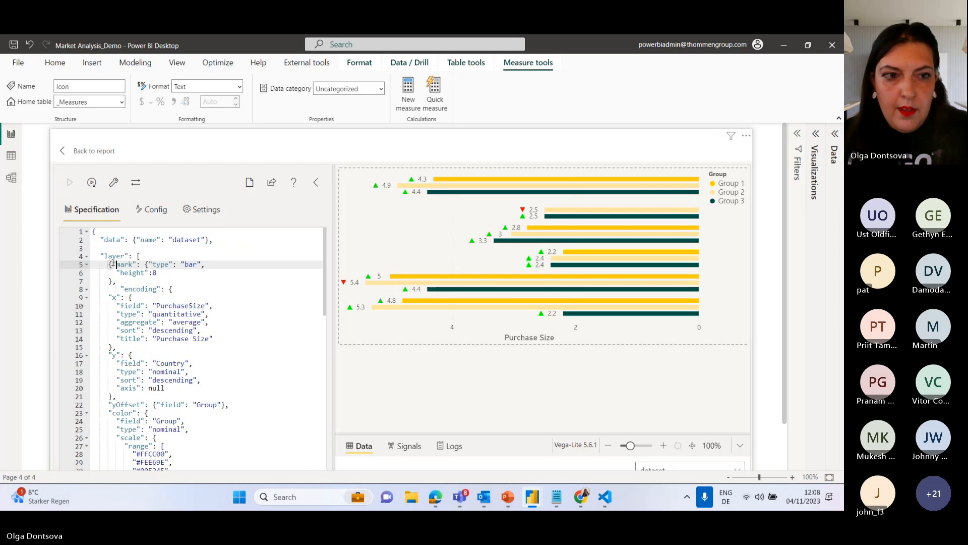
type("\"title\":")
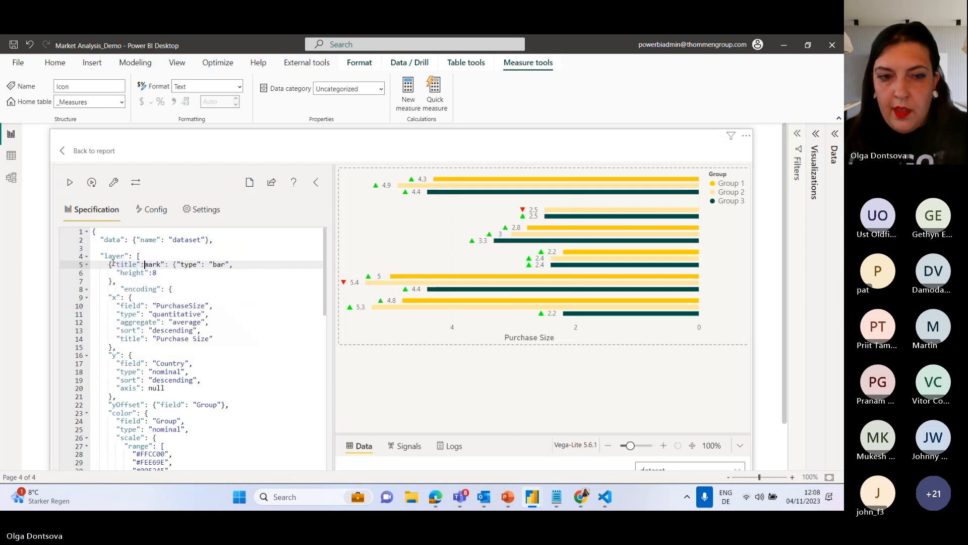
key("Return")
key("Return")
Give the first layer's title the value "Purchase Size" followed by a comma, and apply the specification.
left_click(163, 266)
type("\"title\":")
type("Purchase ")
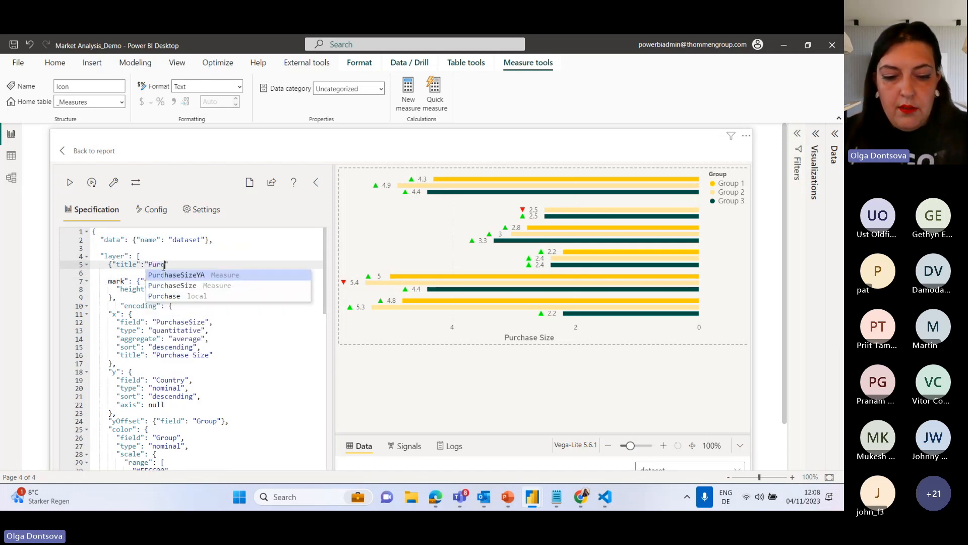
type("Size")
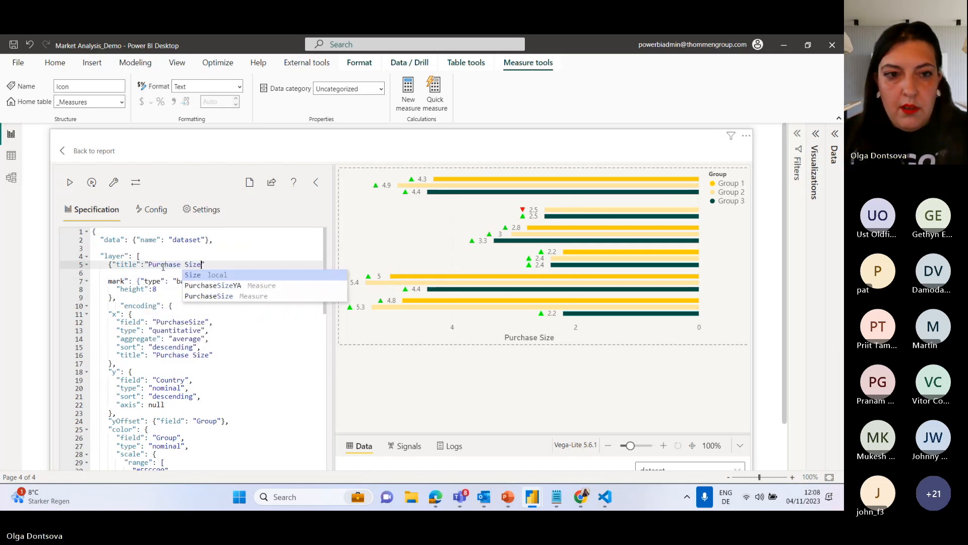
type("\"")
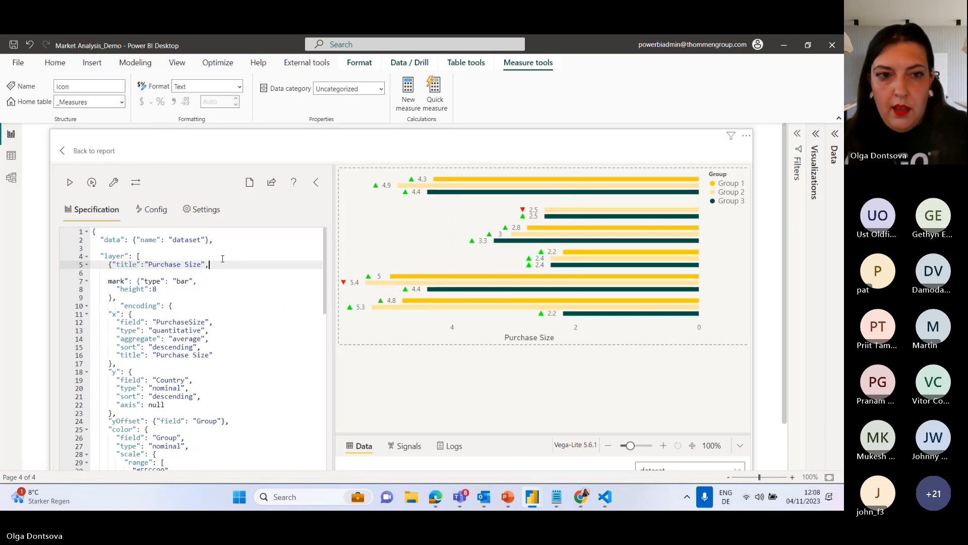
type(",")
left_click(71, 182)
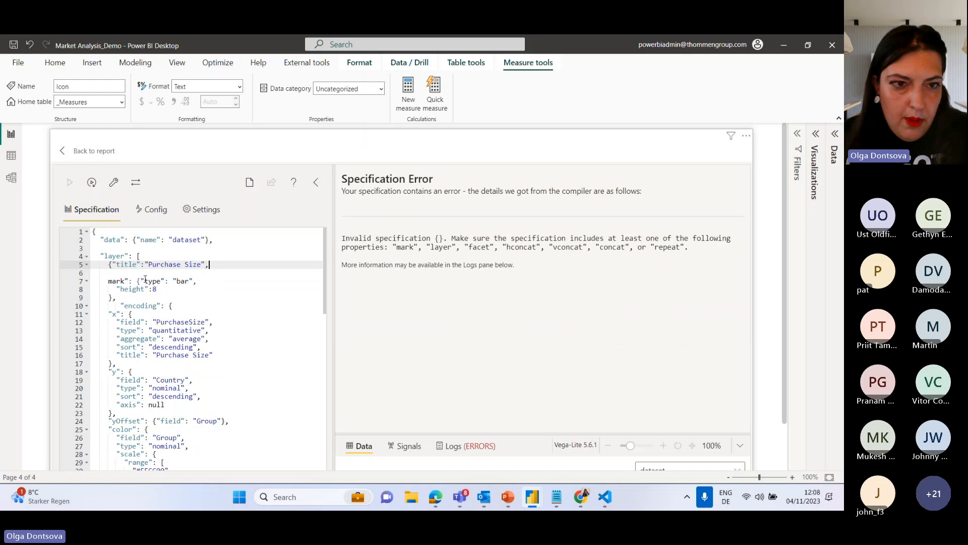
Try to move the "Purchase Size" title out of the first layer object to directly after the layer bracket, and apply it.
left_click_drag(211, 265, 112, 266)
key("ctrl+c")
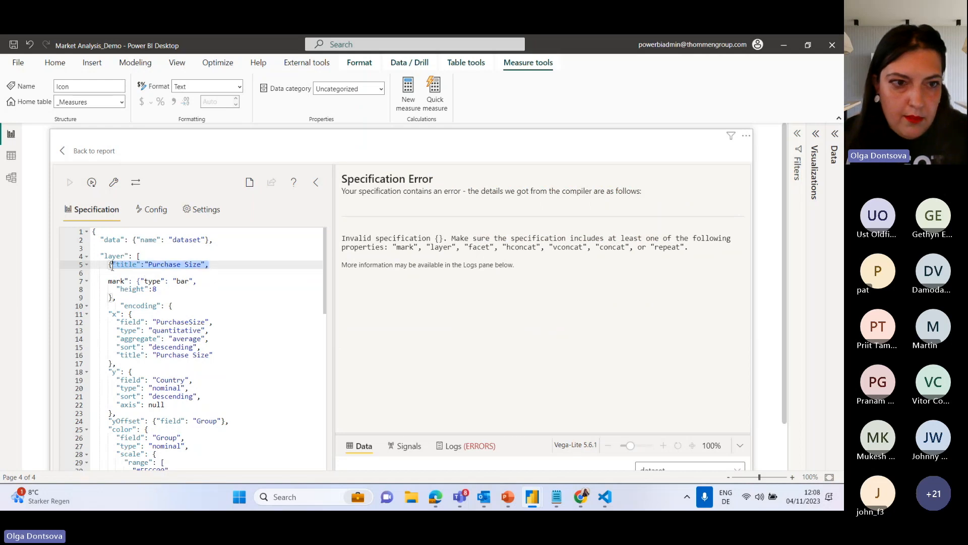
key("Delete")
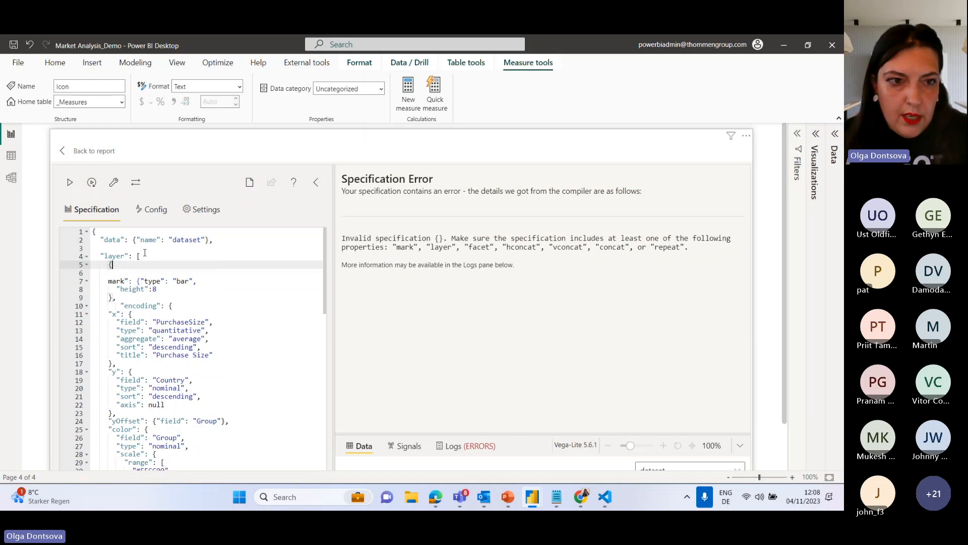
left_click(161, 255)
key("ctrl+v")
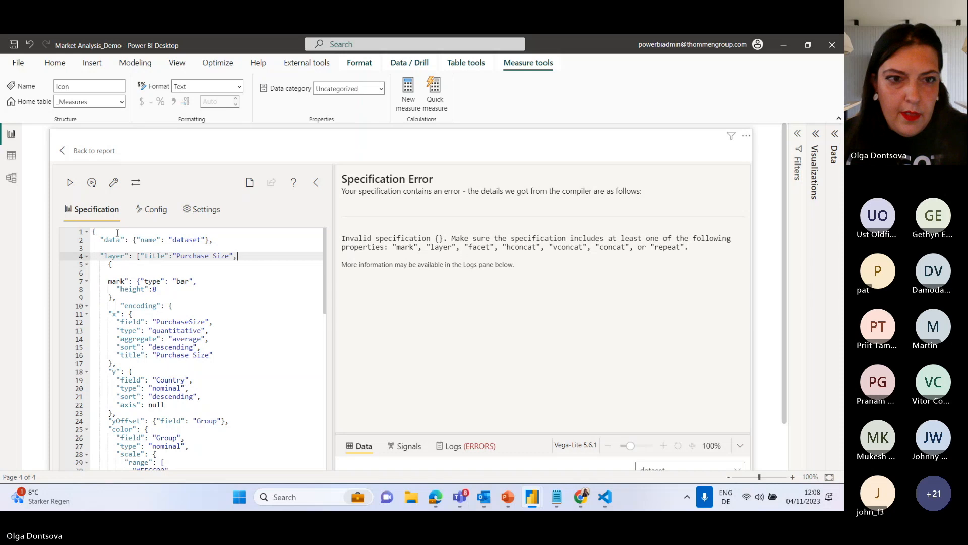
left_click(71, 185)
Move the "Purchase Size" title back inside the first layer object, right after its opening brace.
left_click_drag(237, 255, 141, 256)
key("ctrl+c")
key("BackSpace")
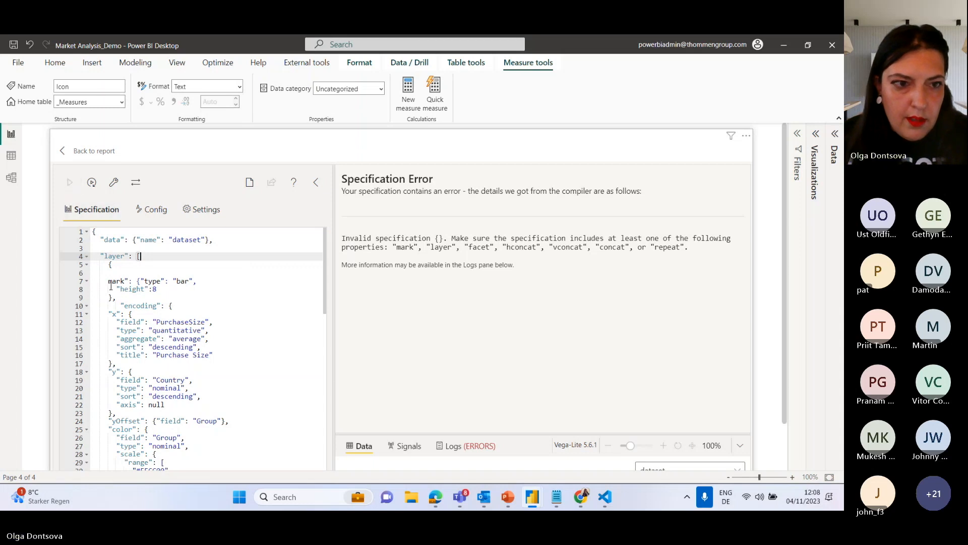
left_click(116, 265)
key("ctrl+v")
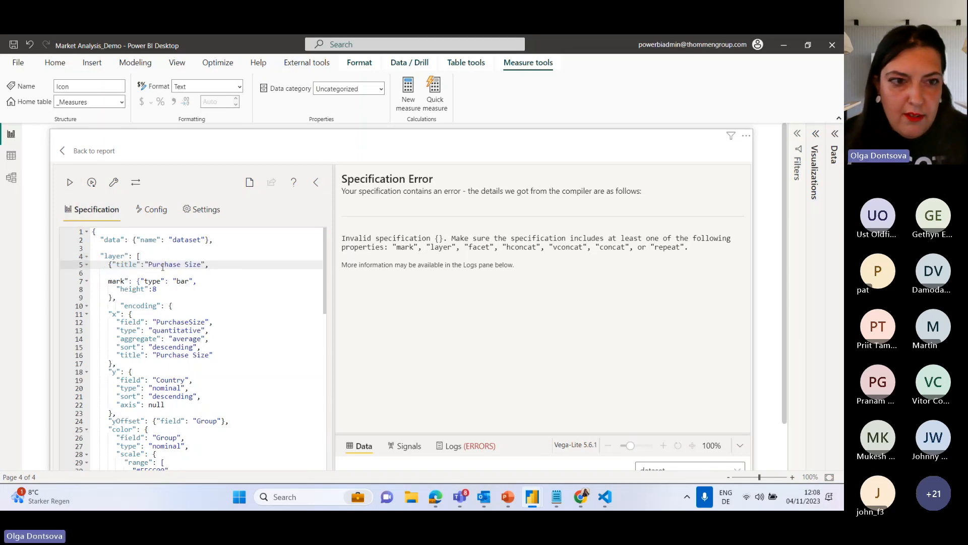
Restore the missing opening quotation mark before mark in the first layer and apply the specification.
left_click(126, 281)
key("Home")
type("\"")
left_click(71, 184)
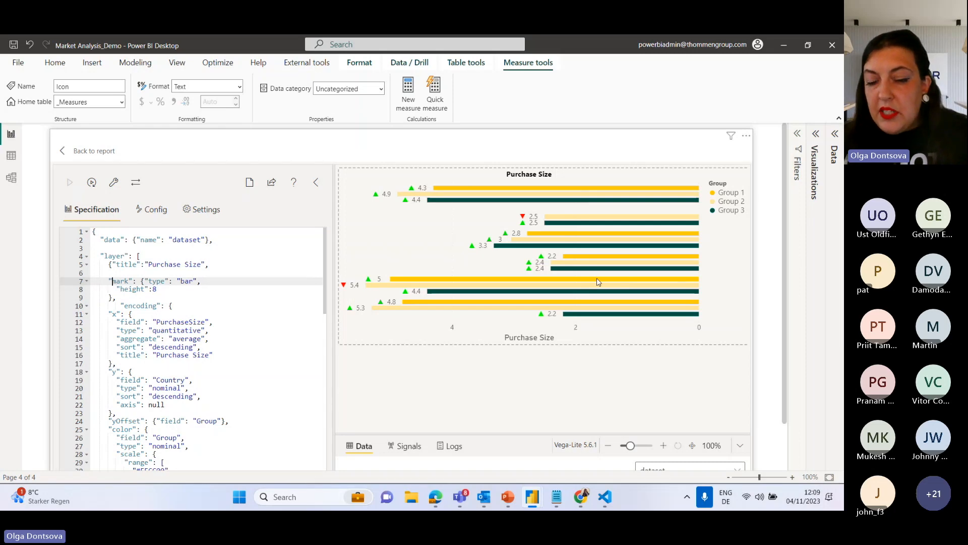
Switch to Chrome and open the Vega-Lite Example Gallery from the Condition documentation page.
mouse_move(582, 497)
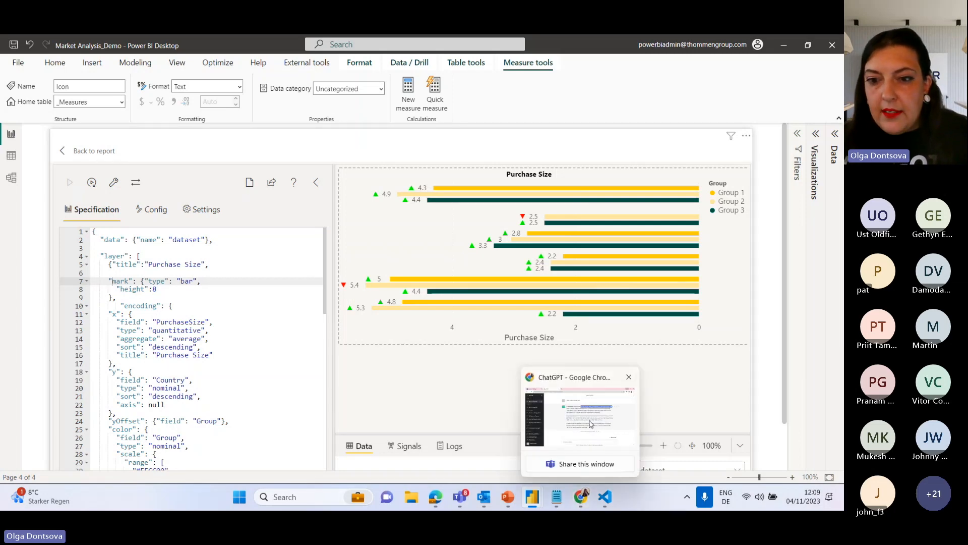
left_click(583, 445)
left_click(55, 43)
scroll(284, 236, "up", 4)
scroll(284, 235, "up", 15)
key("alt+Tab")
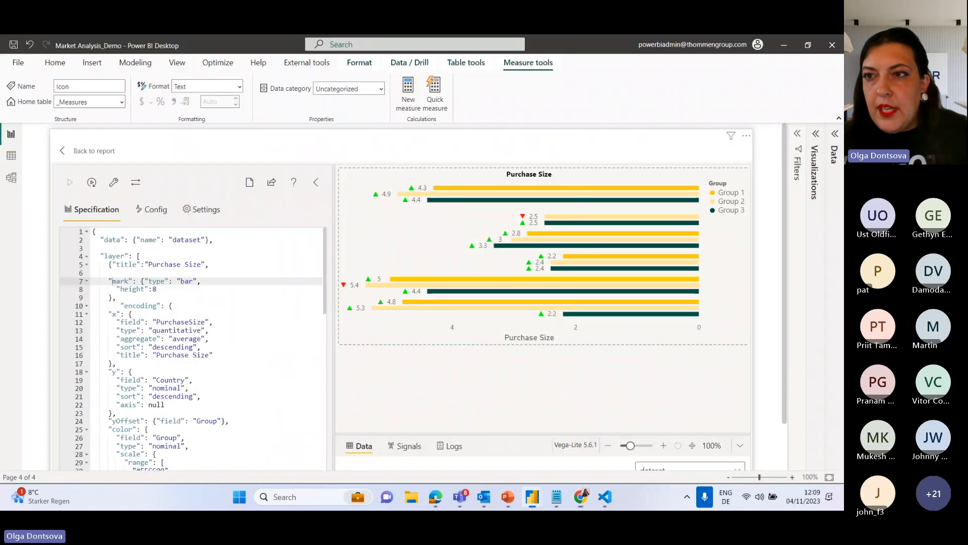
mouse_move(581, 497)
left_click(580, 425)
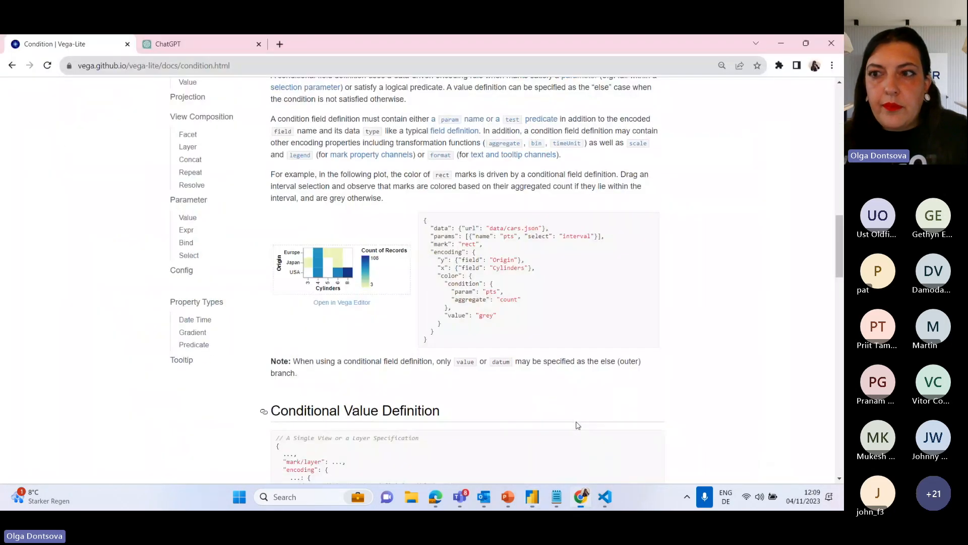
left_click_drag(840, 272, 840, 141)
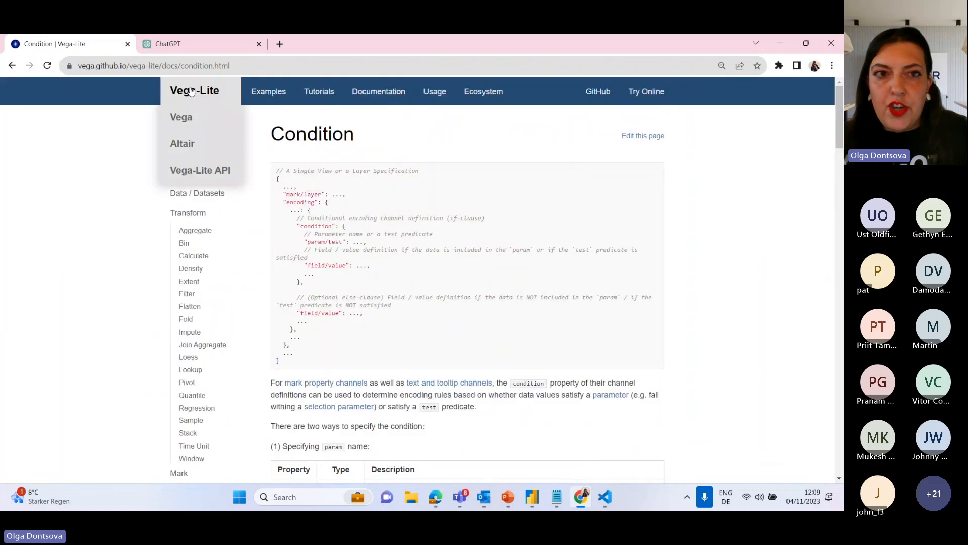
left_click(269, 91)
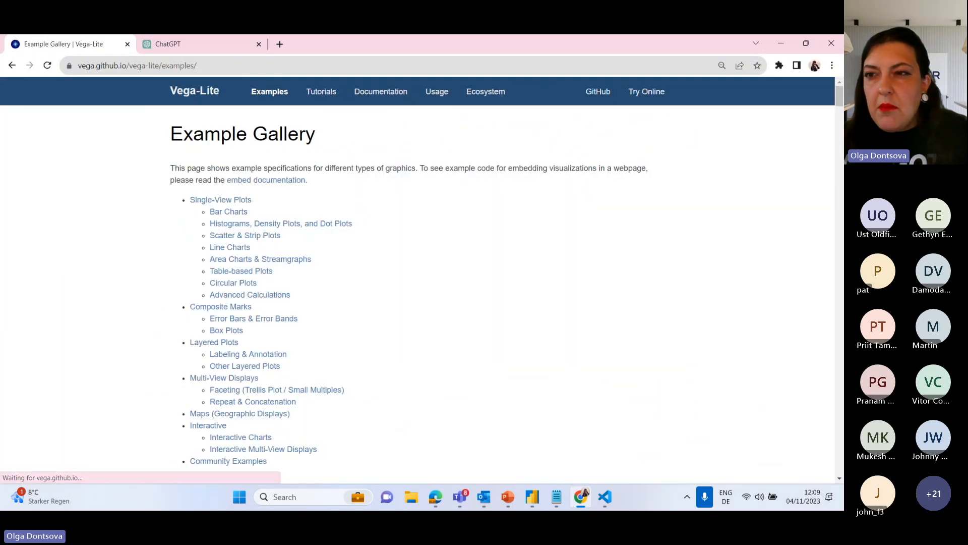
Browse the Example Gallery to the Repeat & Concatenation section and open the Population Pyramid example.
left_click_drag(841, 100, 840, 128)
scroll(468, 289, "up", 10)
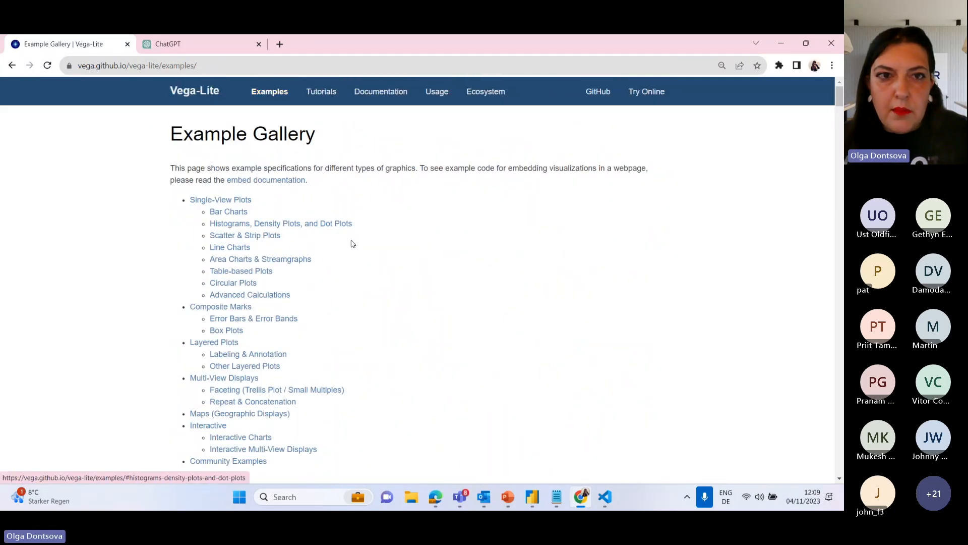
scroll(716, 333, "down", 15)
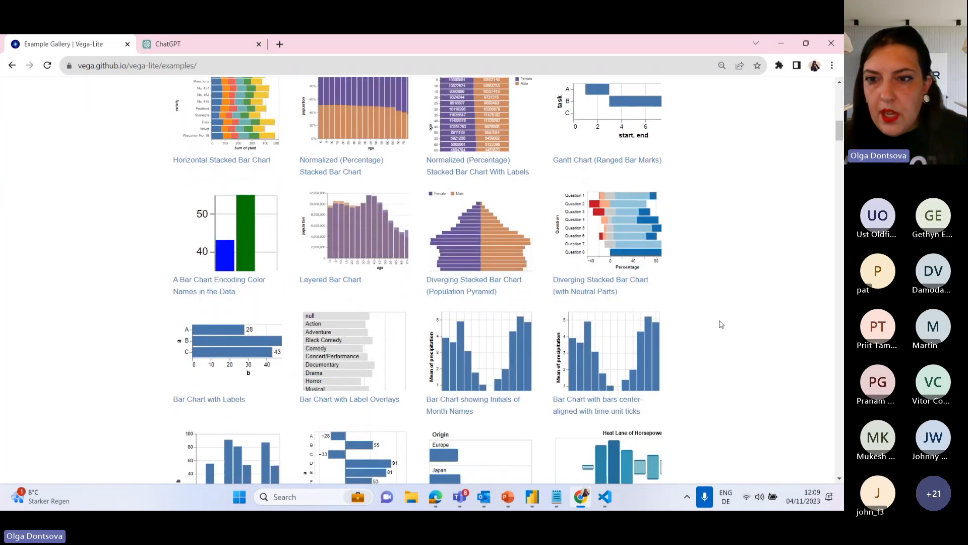
scroll(708, 351, "down", 15)
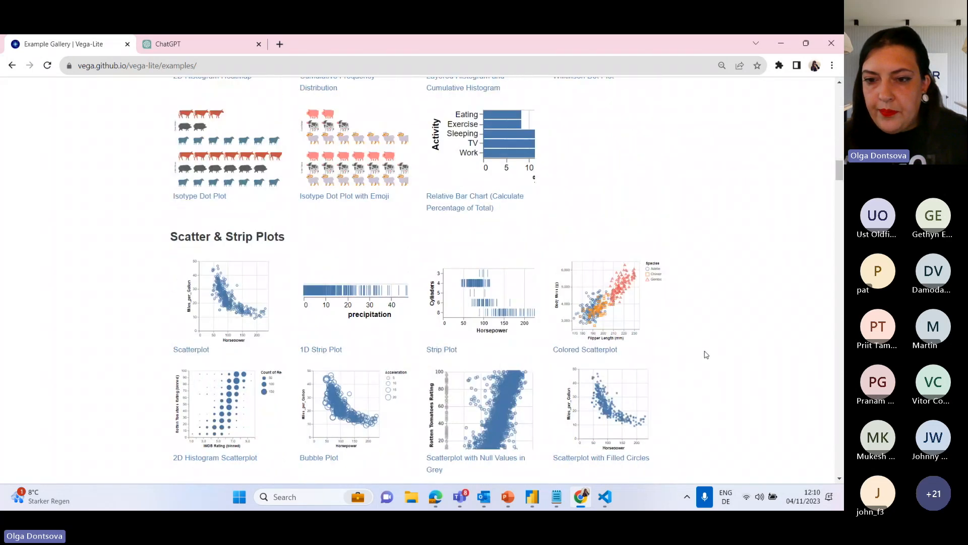
scroll(707, 354, "down", 15)
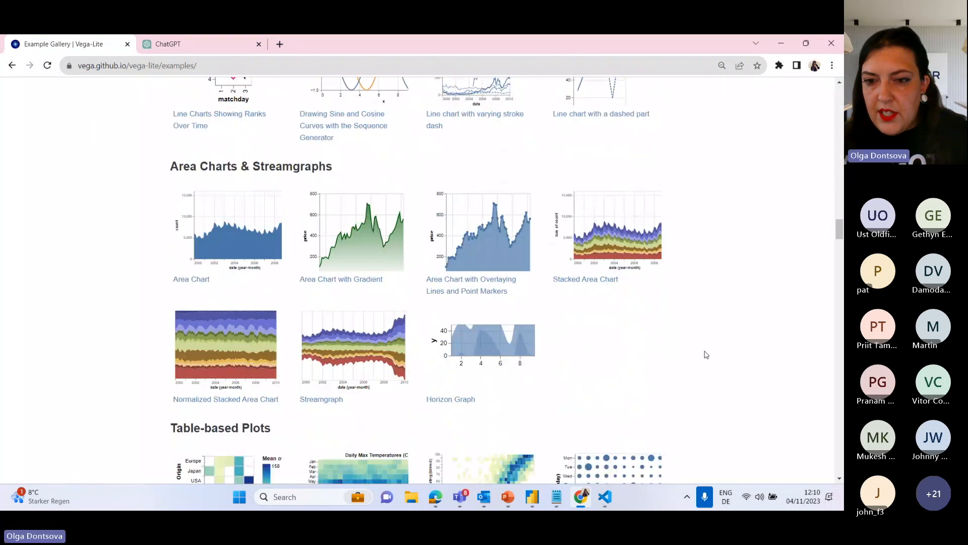
scroll(707, 355, "down", 15)
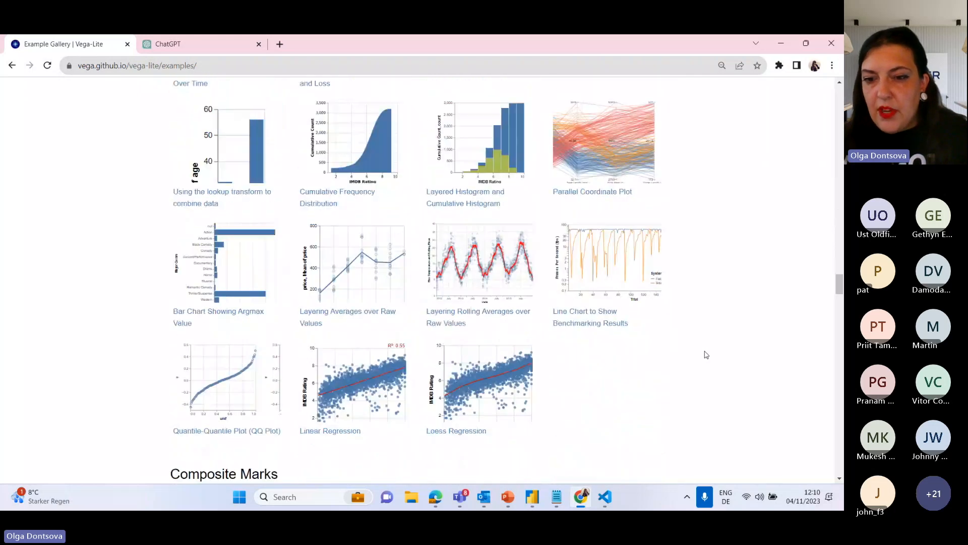
scroll(707, 355, "down", 15)
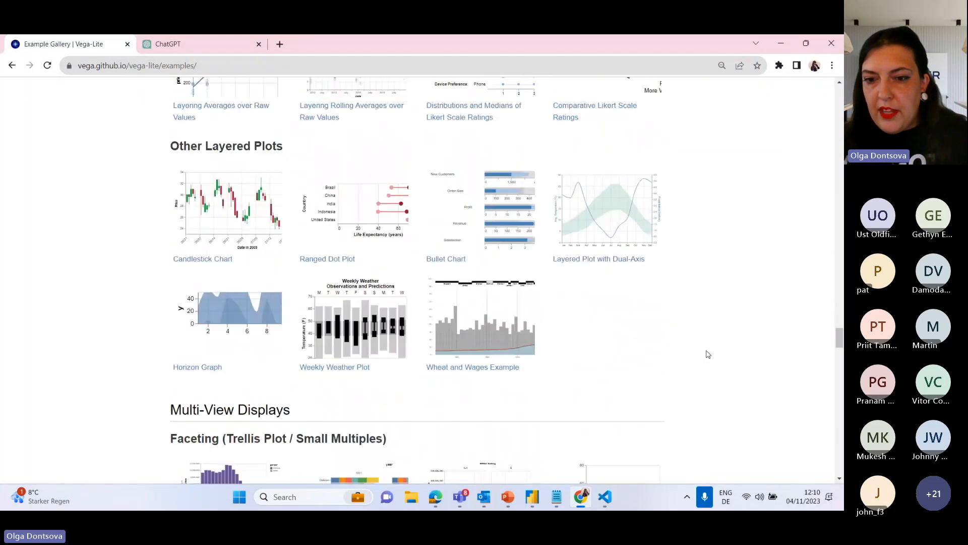
scroll(708, 352, "down", 7)
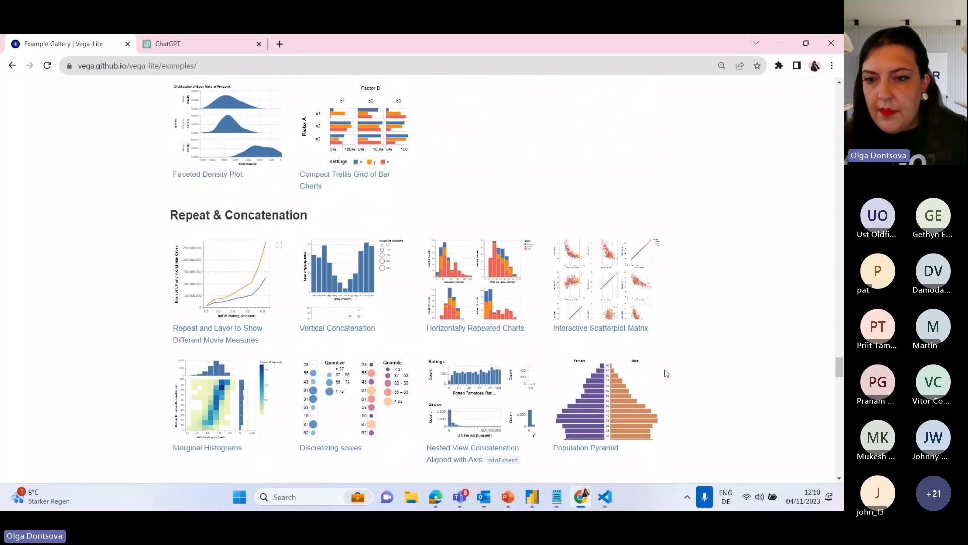
scroll(598, 414, "down", 2)
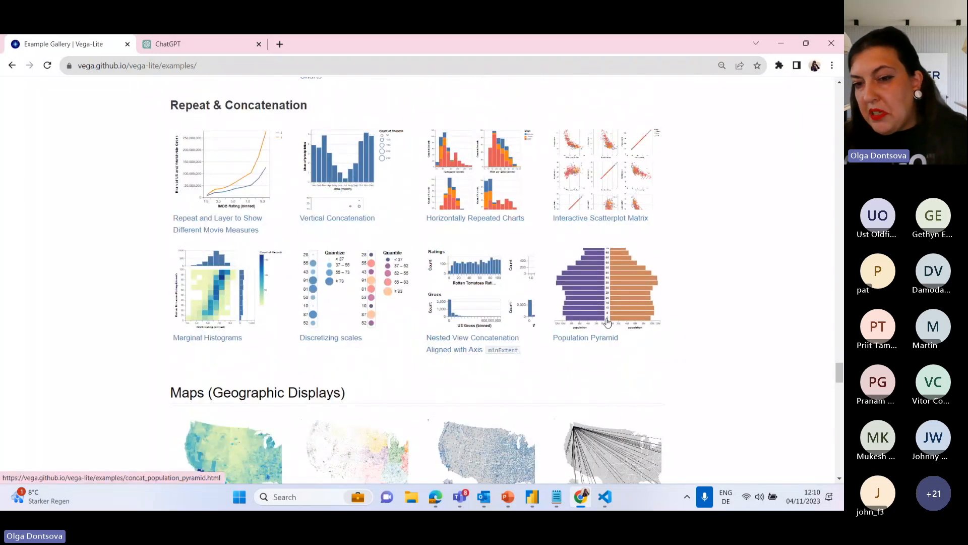
left_click(606, 309)
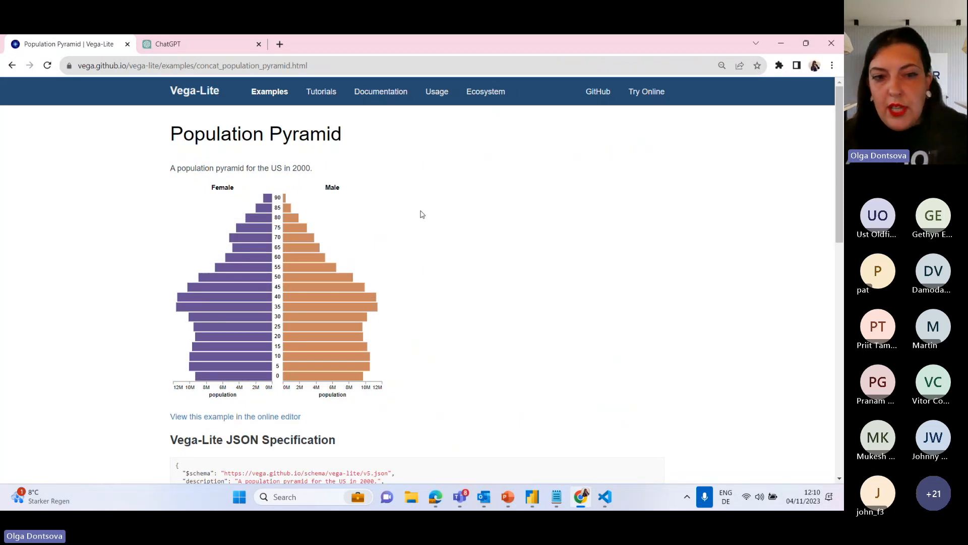
Copy the opening "hconcat": [{ line from the Population Pyramid's Vega-Lite JSON specification.
scroll(418, 245, "down", 7)
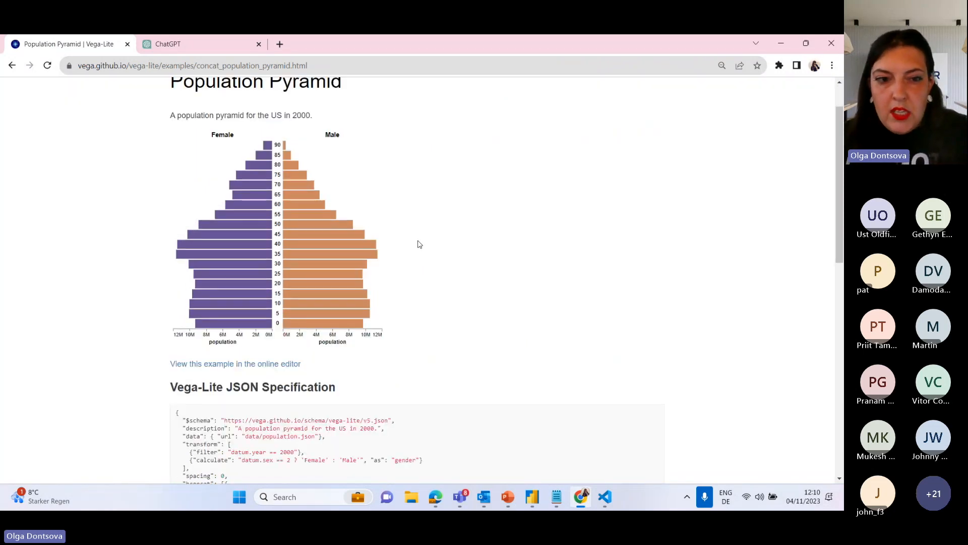
scroll(418, 244, "down", 1)
scroll(418, 242, "up", 2)
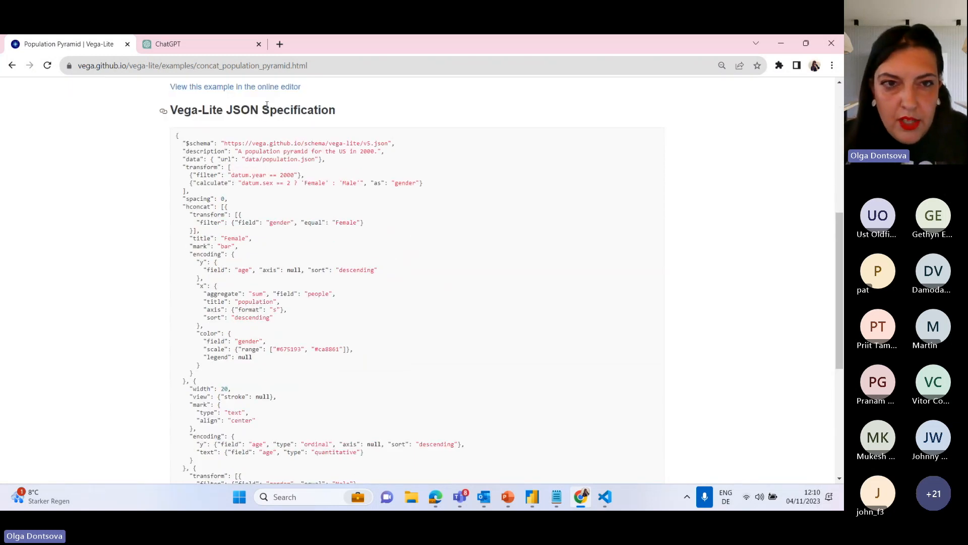
left_click_drag(182, 207, 246, 209)
left_click(179, 207)
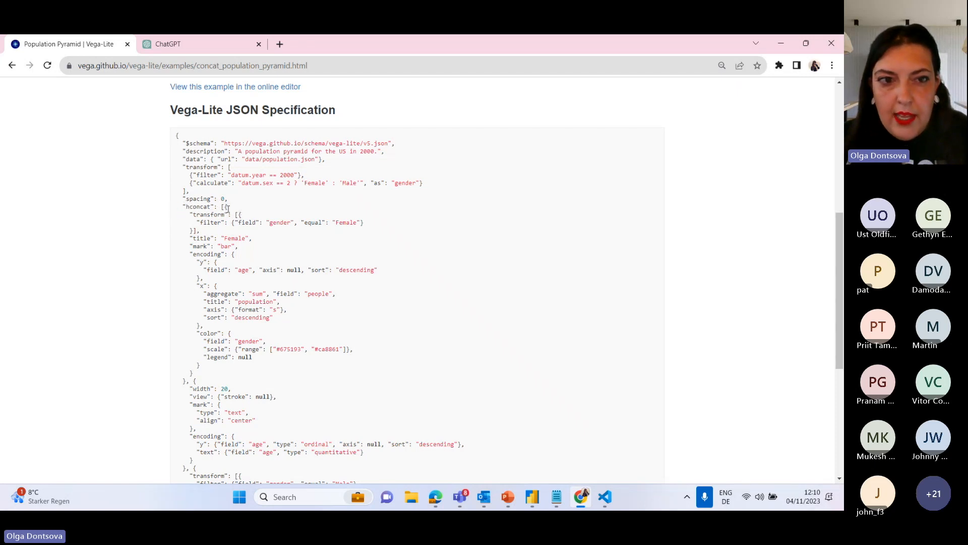
left_click_drag(182, 208, 266, 211)
key("ctrl+c")
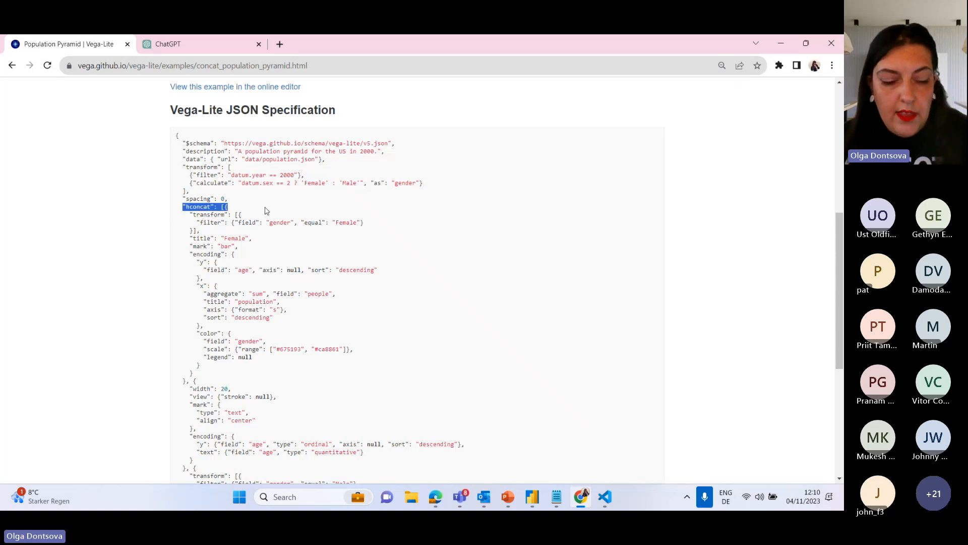
Return to Power BI Desktop and insert "hconcat": [ { on the empty line 3, before the layer array.
left_click(782, 43)
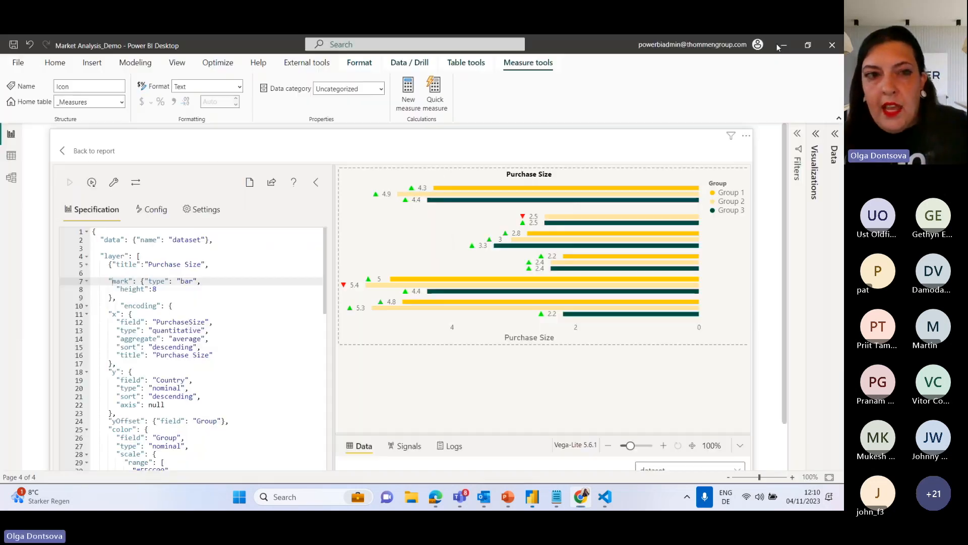
left_click(129, 248)
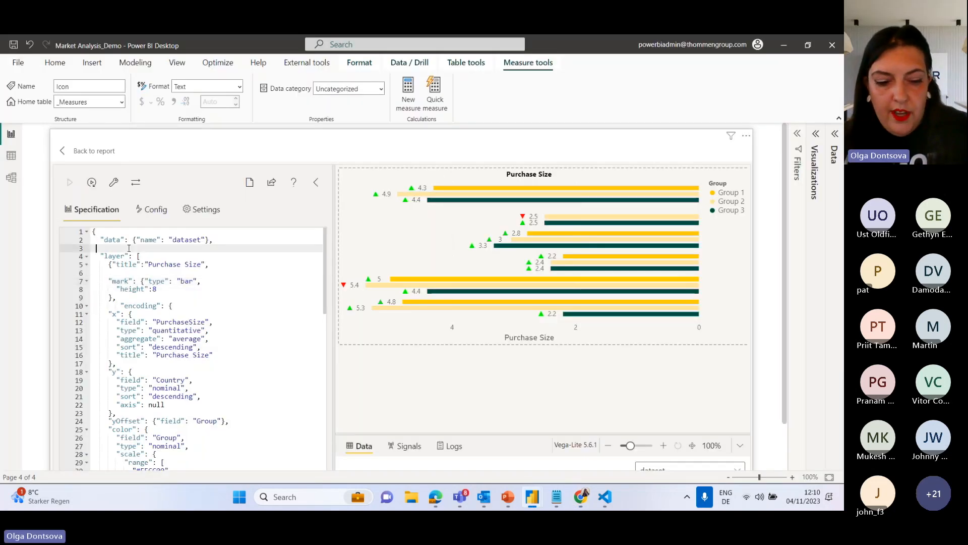
key("ctrl+v")
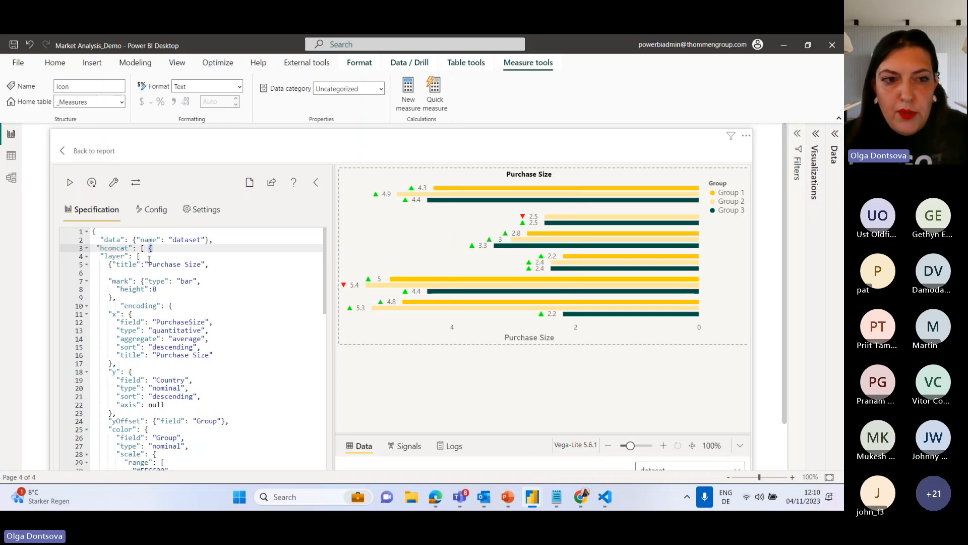
Close the chart object by adding } right after the layer array's closing bracket near the end of the specification.
scroll(204, 278, "down", 10)
scroll(203, 277, "down", 3)
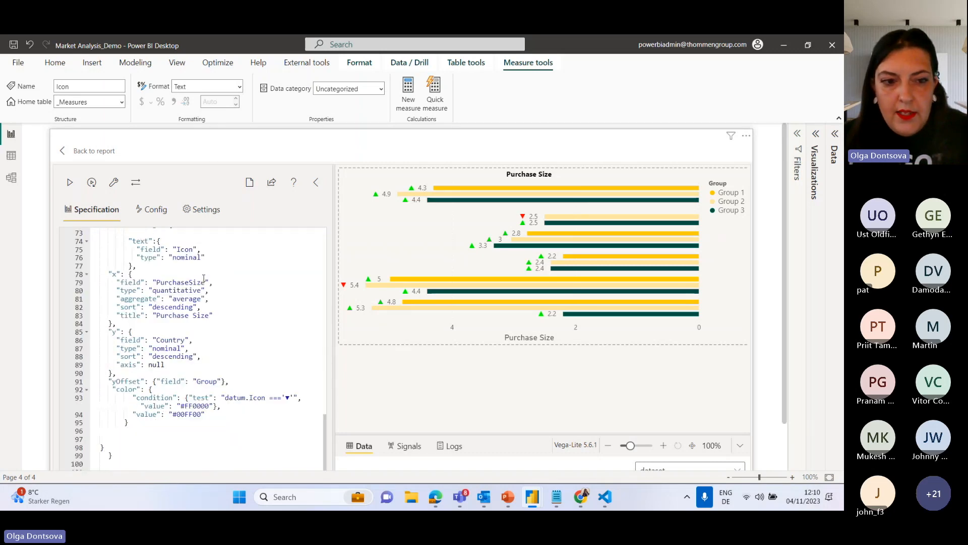
left_click(126, 424)
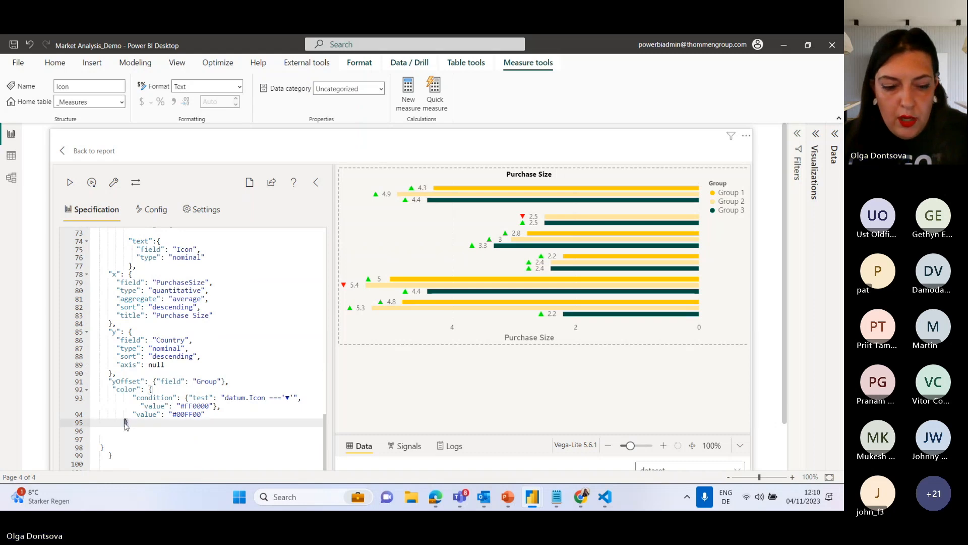
type("}")
key("Return")
key("Return")
scroll(177, 439, "down", 1)
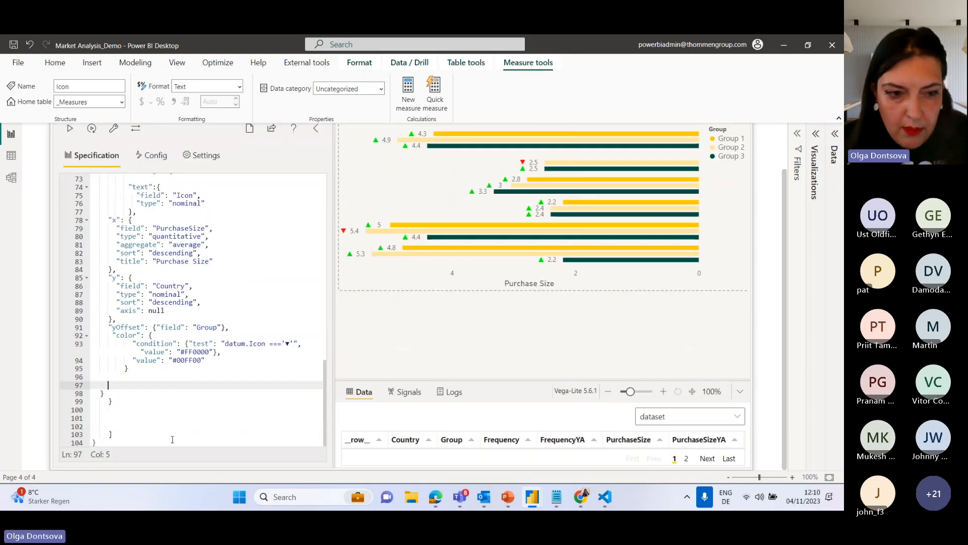
left_click(113, 435)
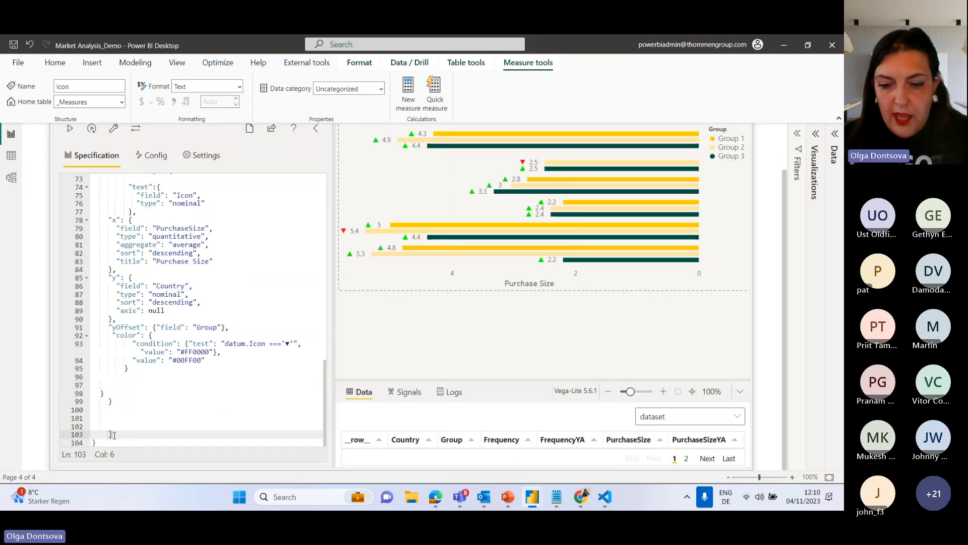
type("]")
key("Return")
key("Return")
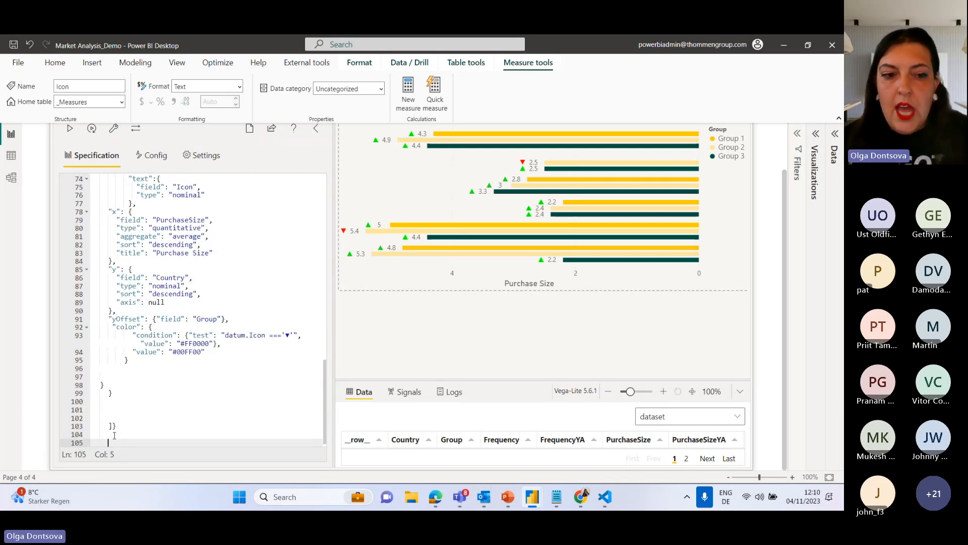
Add a closing ] for the hconcat array below the chart object and insert several blank lines between them.
left_click_drag(113, 426, 103, 428)
key("ctrl+c")
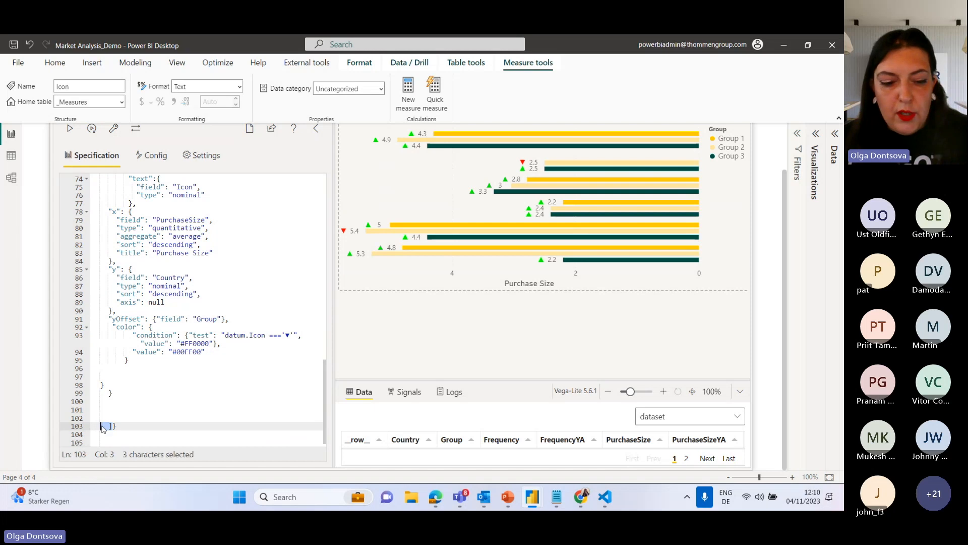
left_click(113, 433)
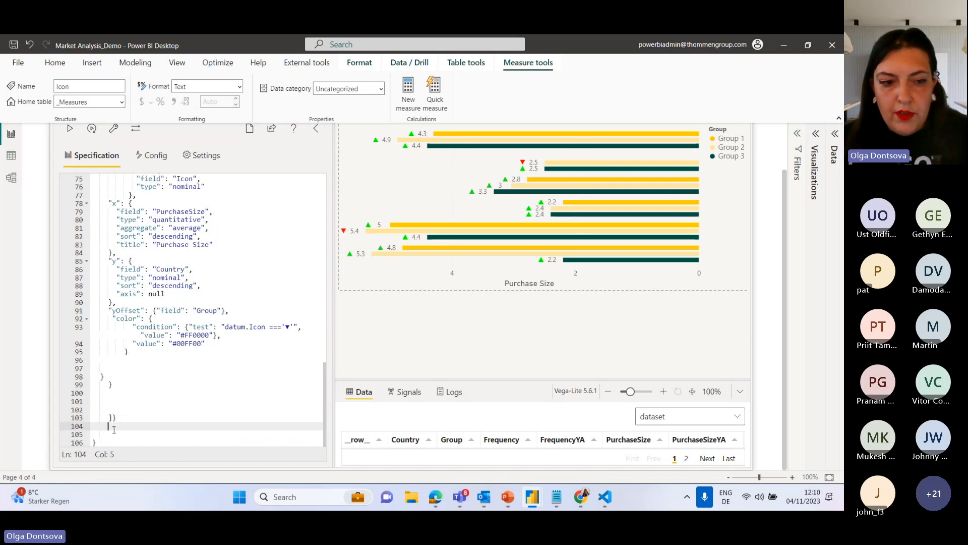
key("ctrl+v")
left_click(124, 417)
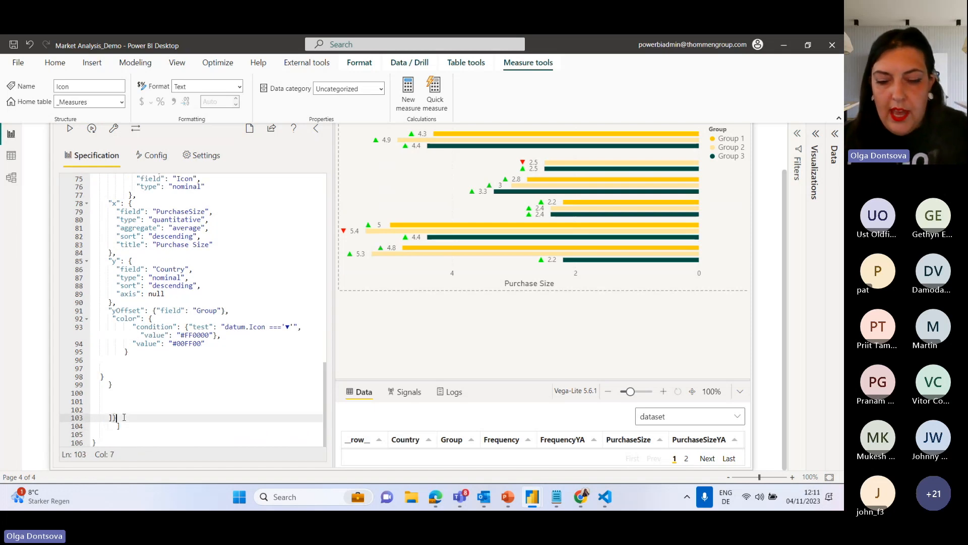
key("Return")
key("Return")
key("Return")
key("Return")
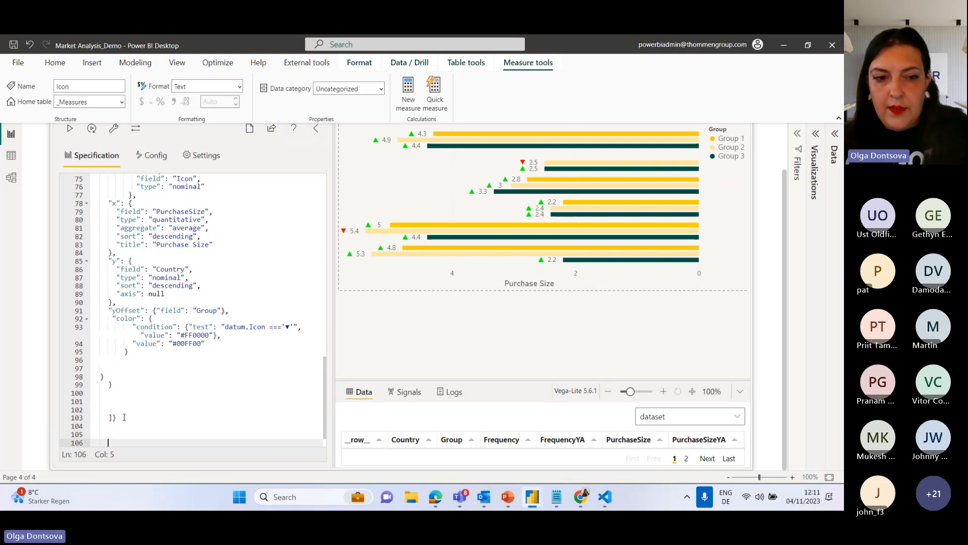
Duplicate the whole chart object as a second hconcat element after a separating comma, and apply the specification.
left_click_drag(119, 409, 150, 182)
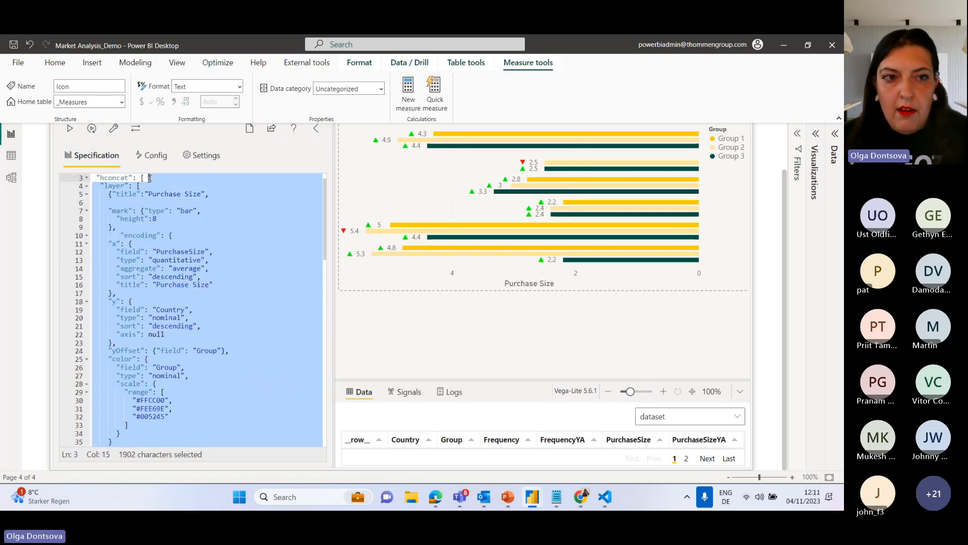
scroll(120, 401, "down", 20)
left_click(132, 388)
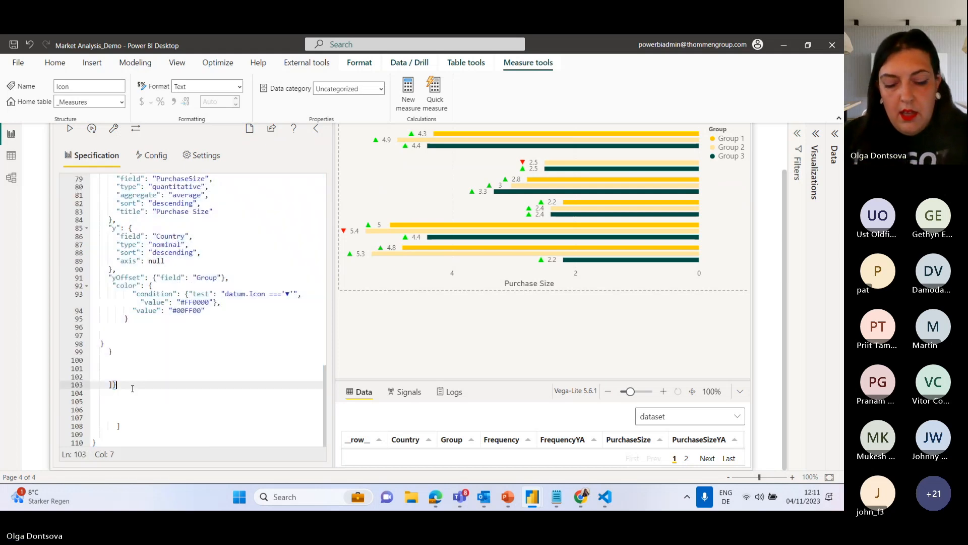
type(",")
key("Return")
key("Return")
key("Return")
key("Return")
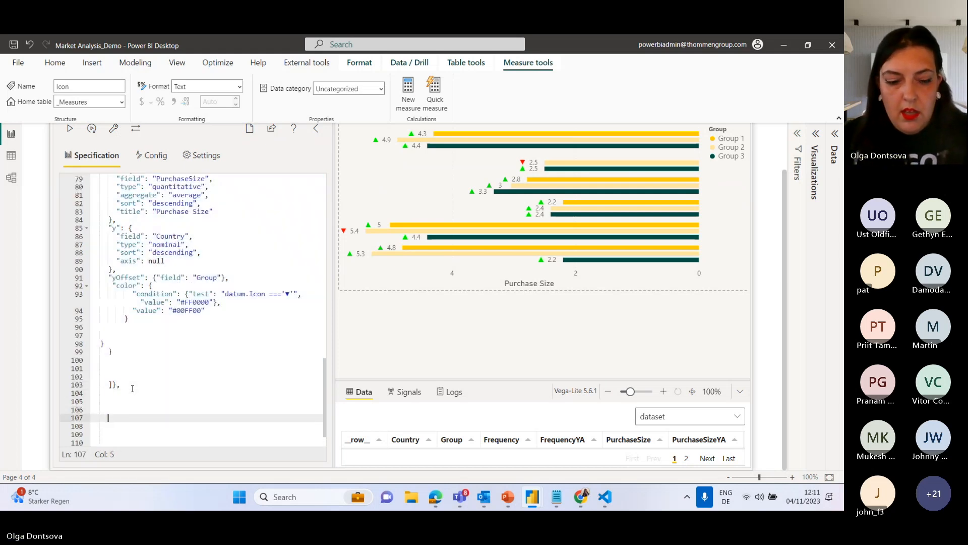
key("ctrl+v")
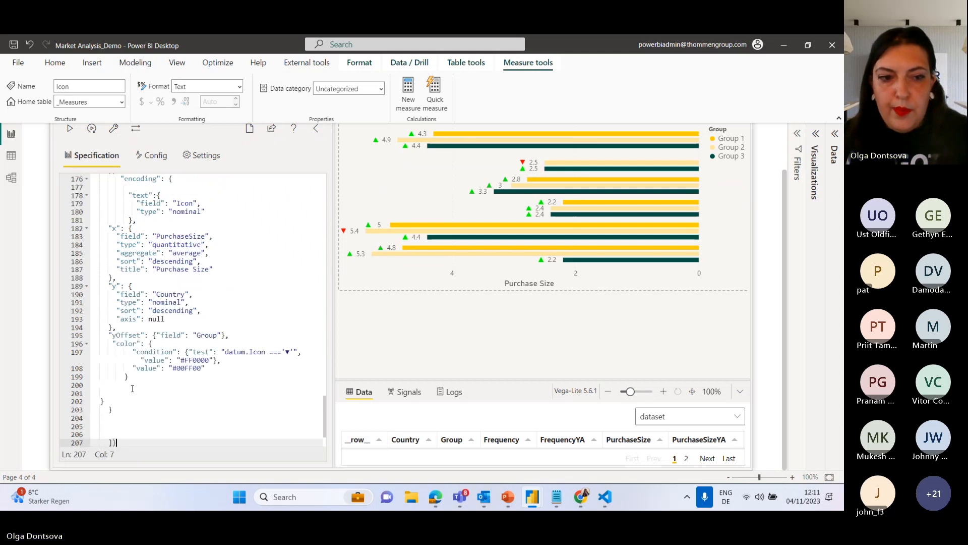
left_click(74, 129)
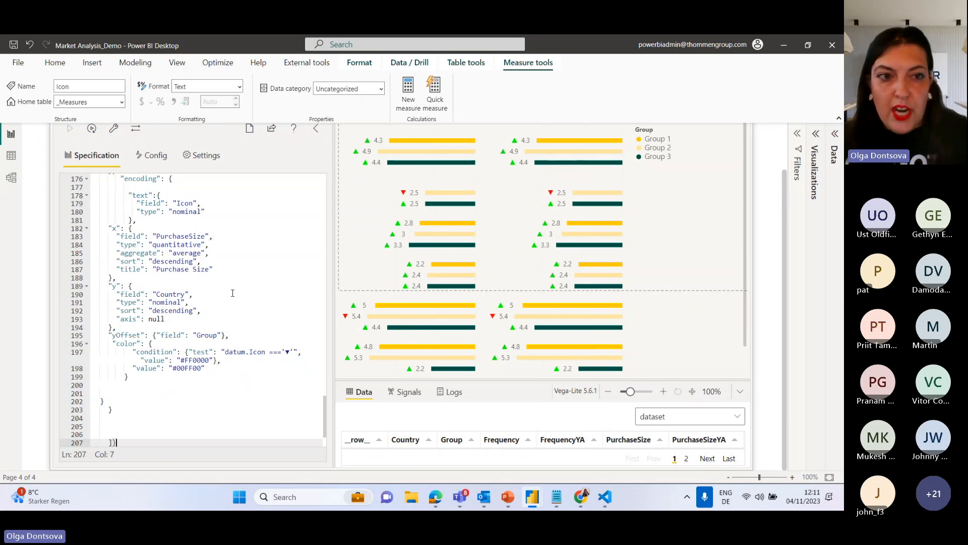
Add "width": 450 on a new line at the start of the first chart's layer array.
scroll(280, 344, "up", 20)
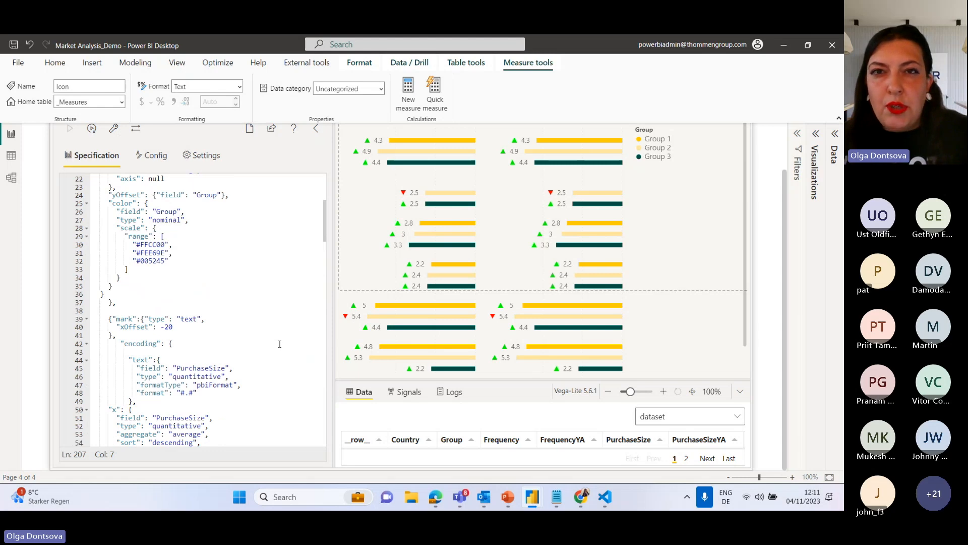
scroll(280, 344, "up", 2)
scroll(280, 344, "up", 5)
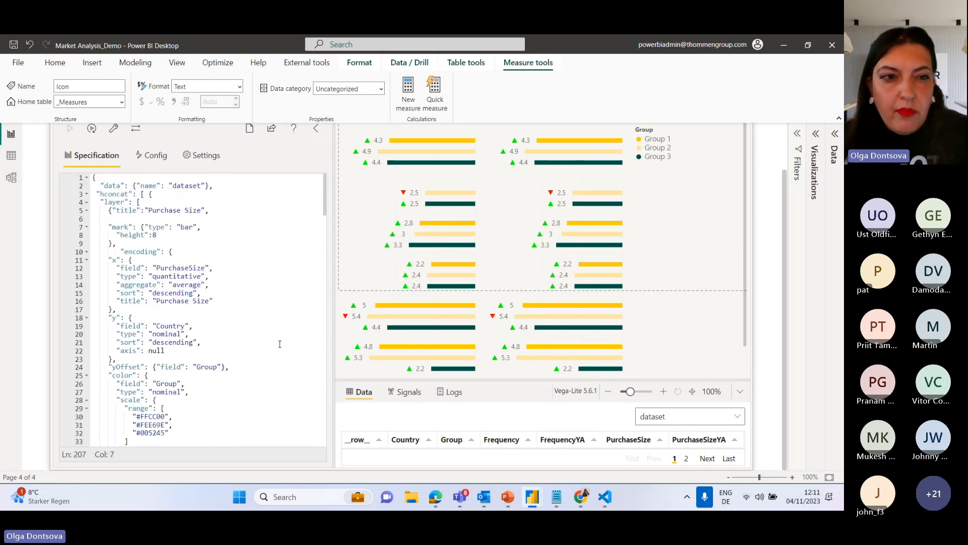
left_click(148, 254)
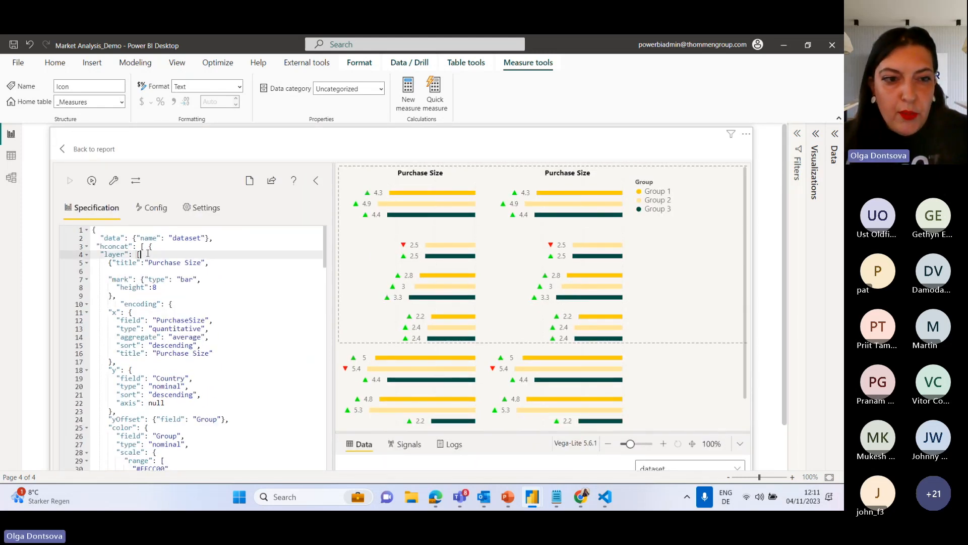
key("Return")
type("\"width")
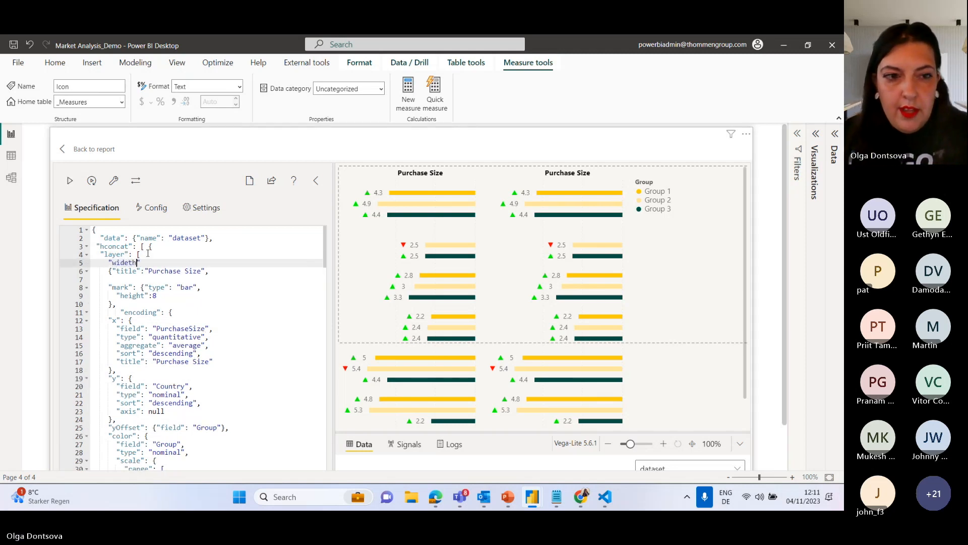
key("BackSpace")
key("BackSpace")
key("BackSpace")
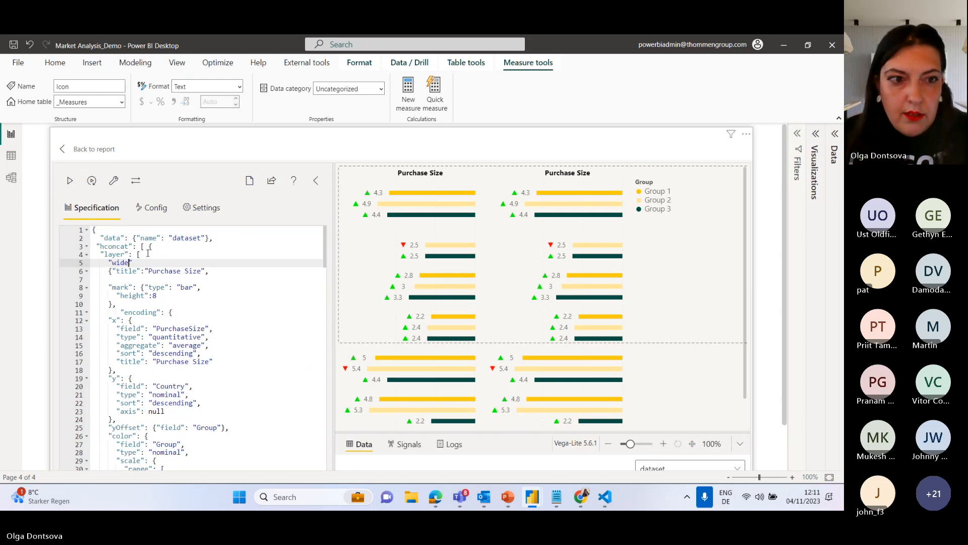
type("th\": 450,")
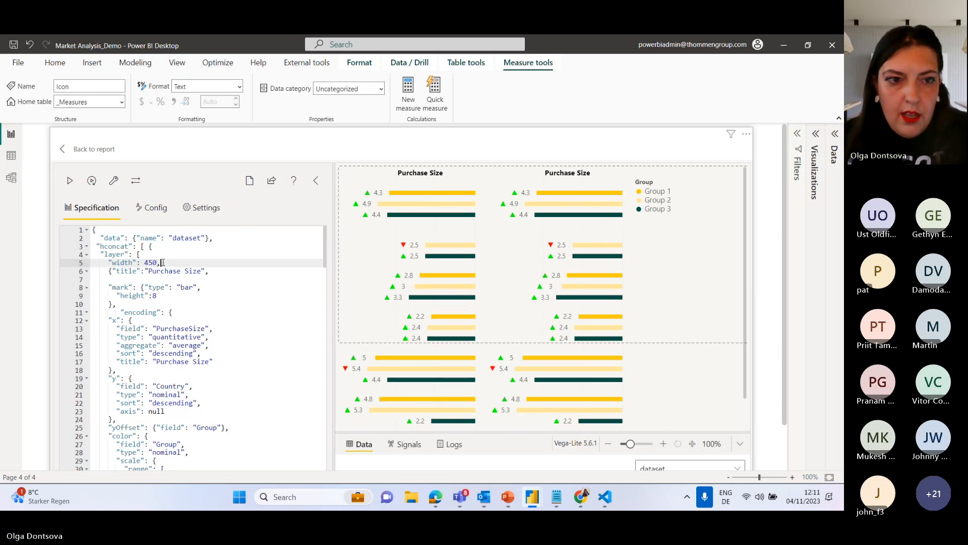
Move the "width": 450 property out of the first chart's layer array to just above it, followed by a comma, and apply the specification.
left_click_drag(162, 262, 100, 262)
key("ctrl+c")
key("BackSpace")
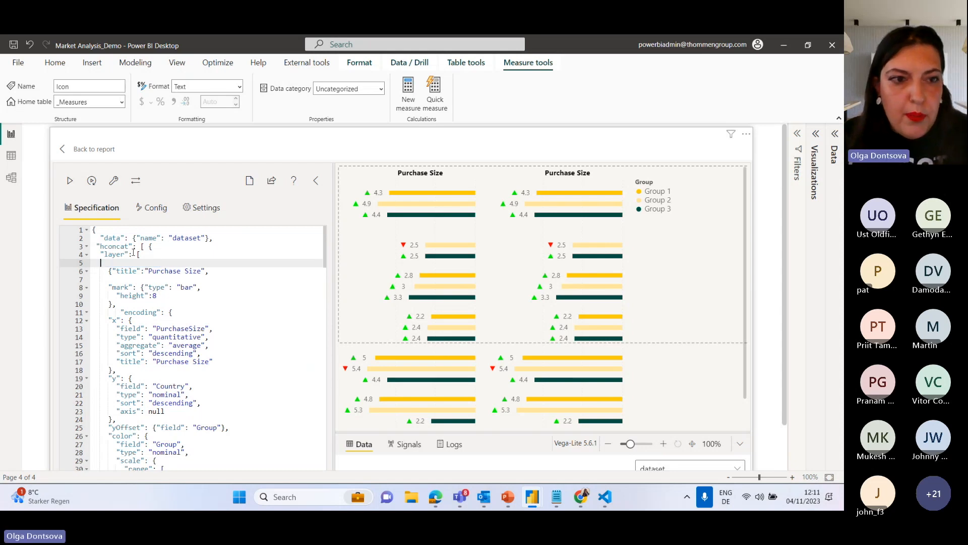
left_click(158, 246)
key("Return")
key("Return")
key("ctrl+v")
left_click(69, 180)
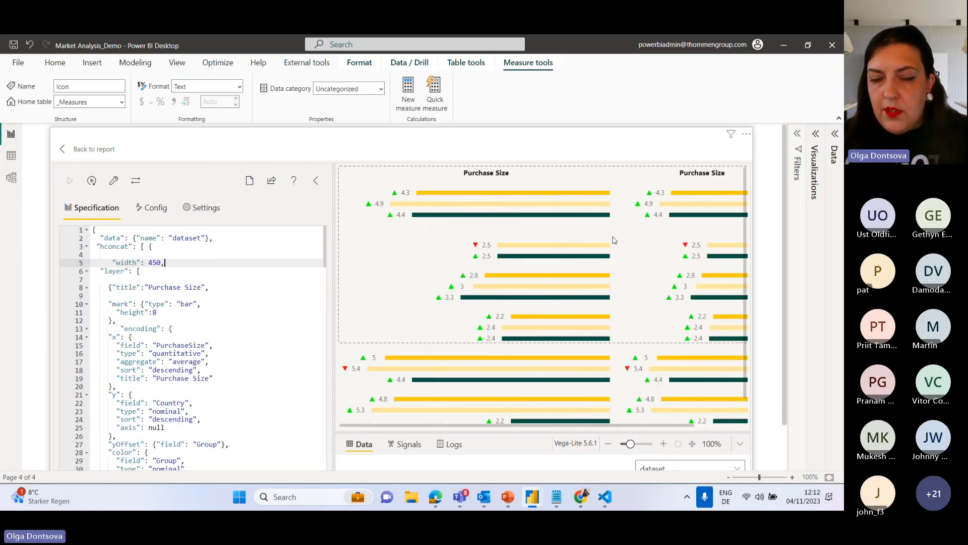
left_click_drag(165, 263, 109, 263)
type("v")
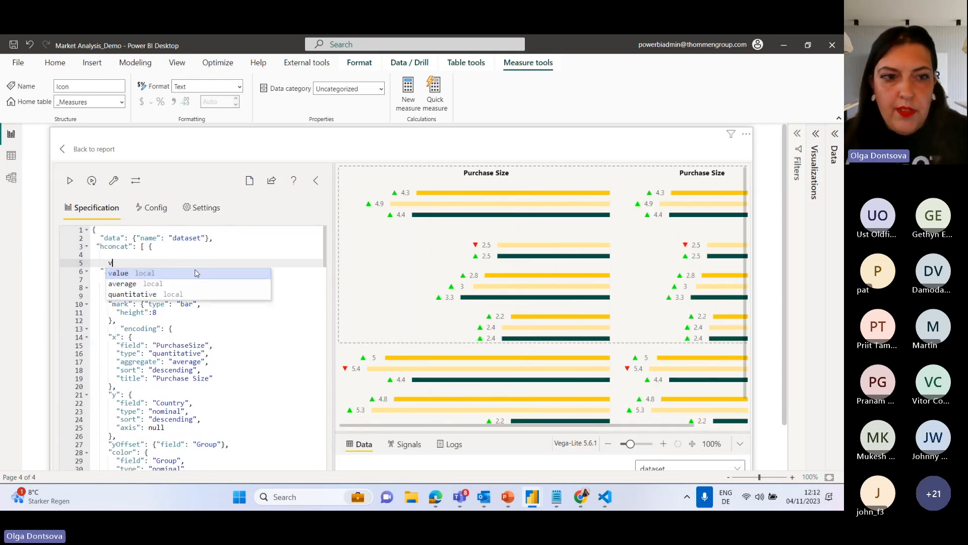
left_click_drag(115, 263, 102, 263)
key("ctrl+z")
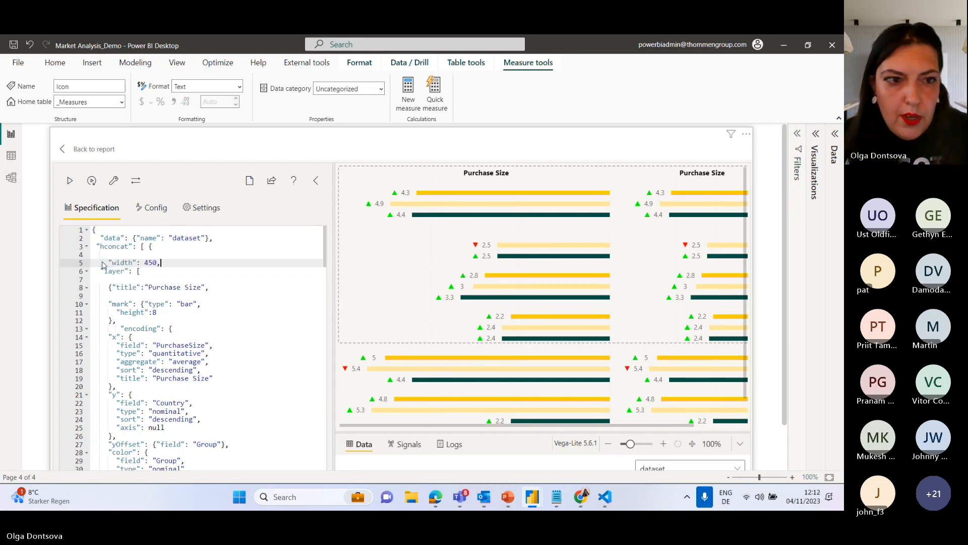
Copy the "width": 450, property into the second chart object before its layer array and apply the specification.
left_click_drag(166, 263, 102, 262)
key("ctrl+c")
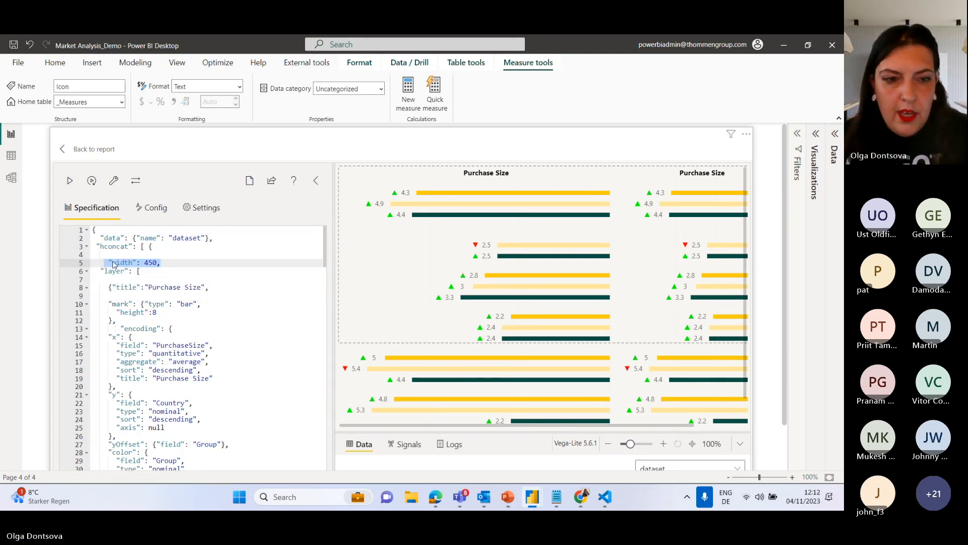
scroll(244, 314, "down", 20)
scroll(244, 315, "down", 3)
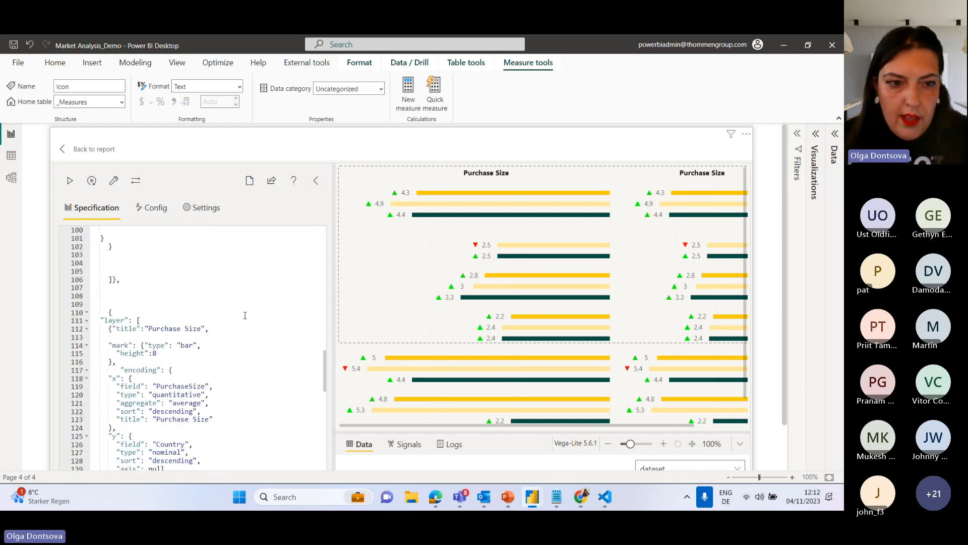
key("ctrl+v")
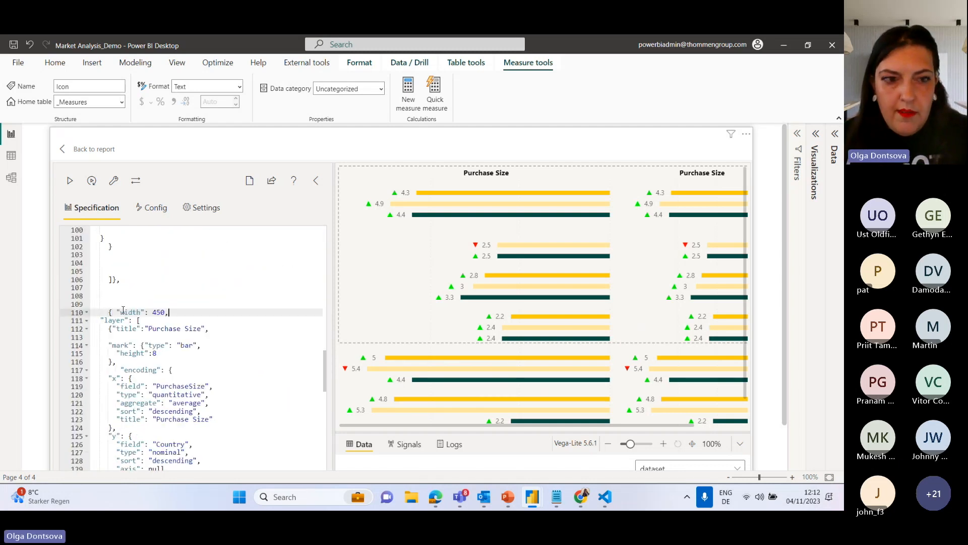
left_click(71, 182)
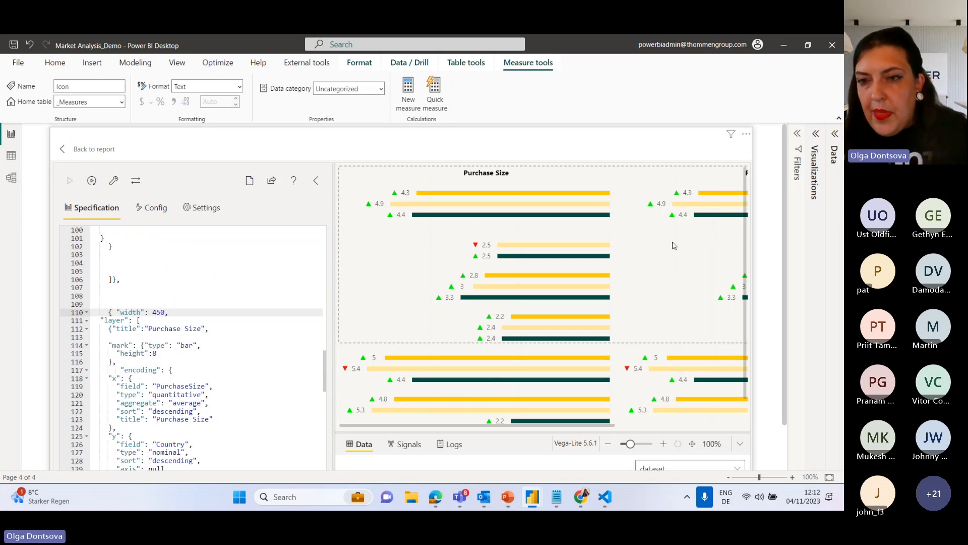
left_click_drag(605, 429, 739, 429)
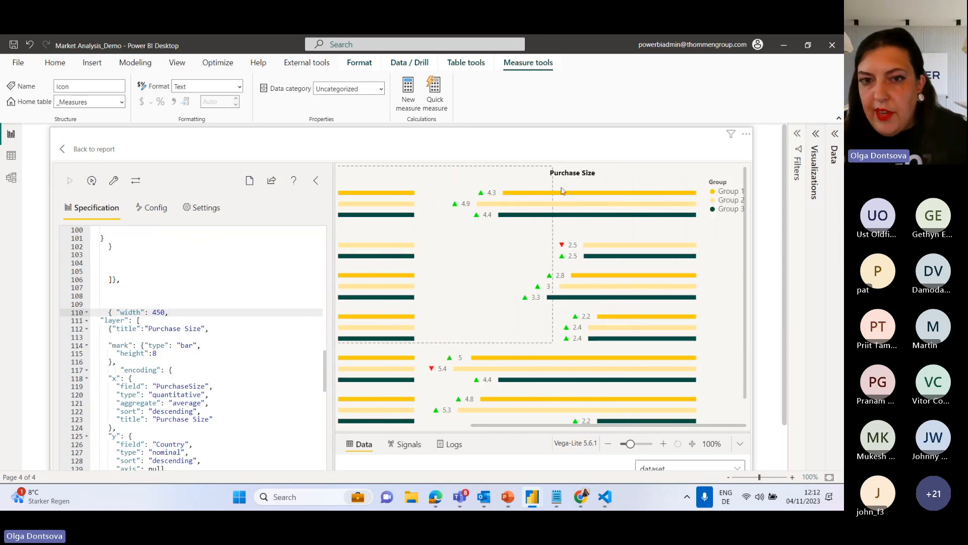
Change the title of the second chart's bar layer to "Frequency".
scroll(151, 320, "down", 3)
scroll(151, 320, "up", 3)
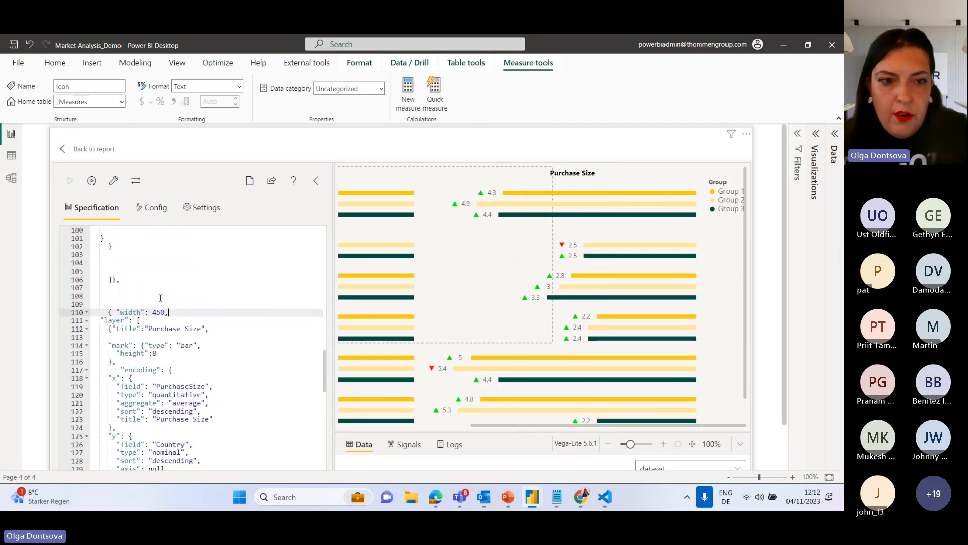
left_click_drag(204, 328, 149, 331)
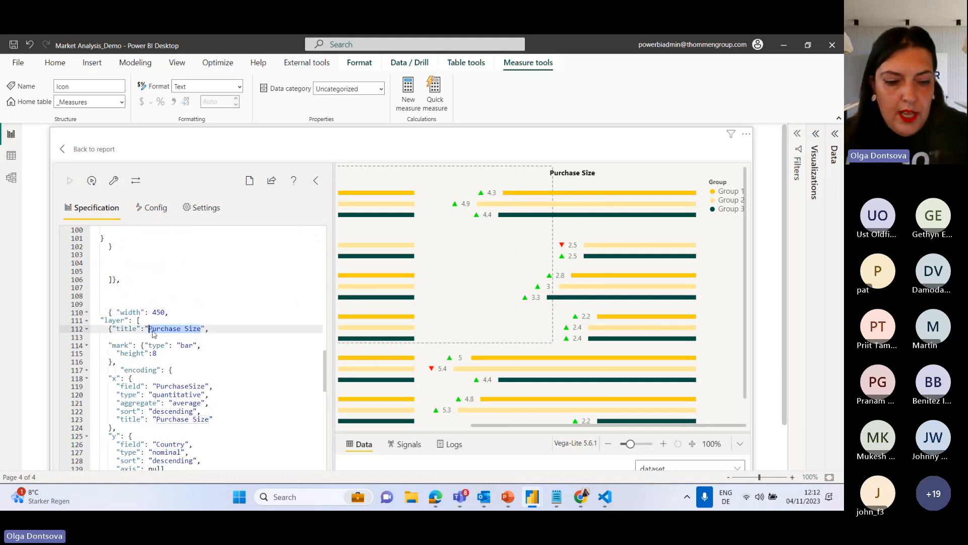
type("Frequency")
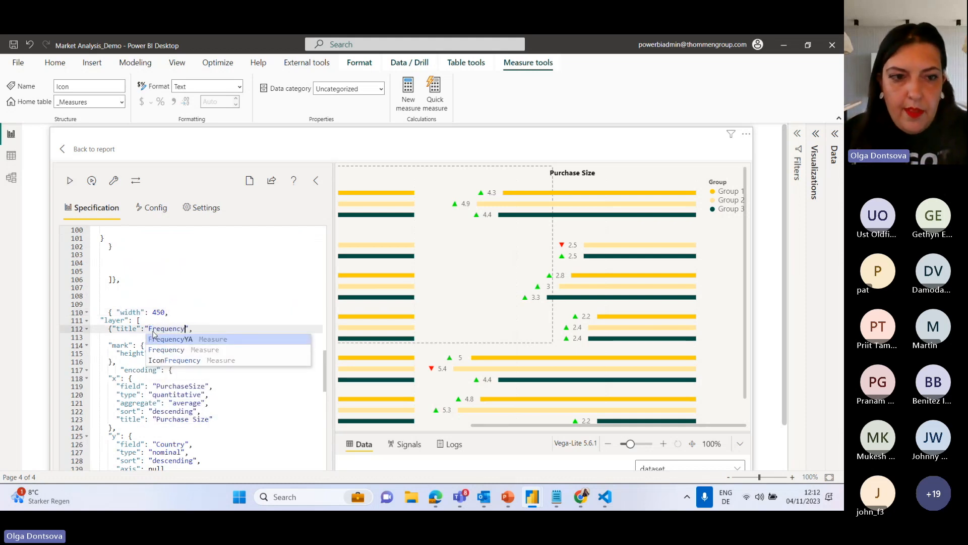
Set both the x field and the x title of the second chart's bar layer to Frequency.
left_click_drag(185, 329, 148, 331)
key("ctrl+c")
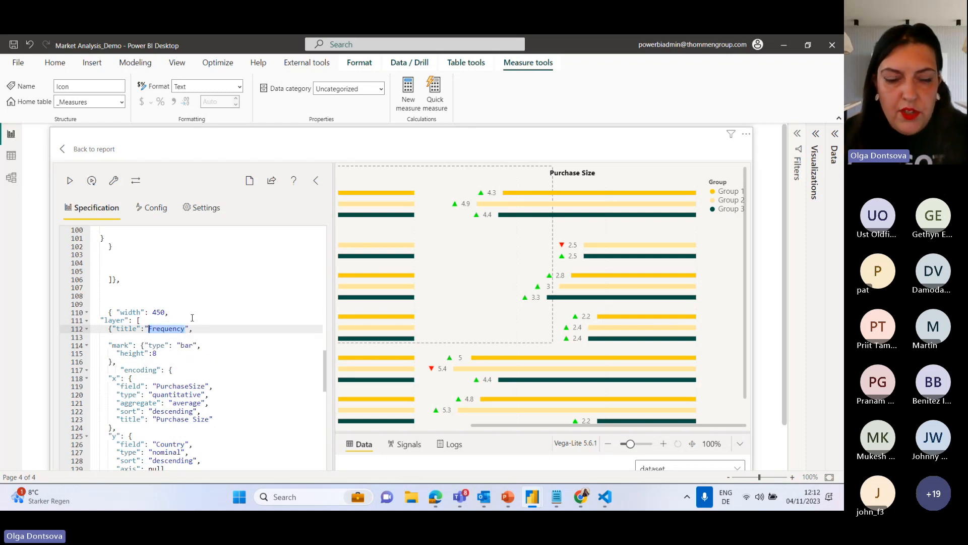
scroll(271, 326, "down", 2)
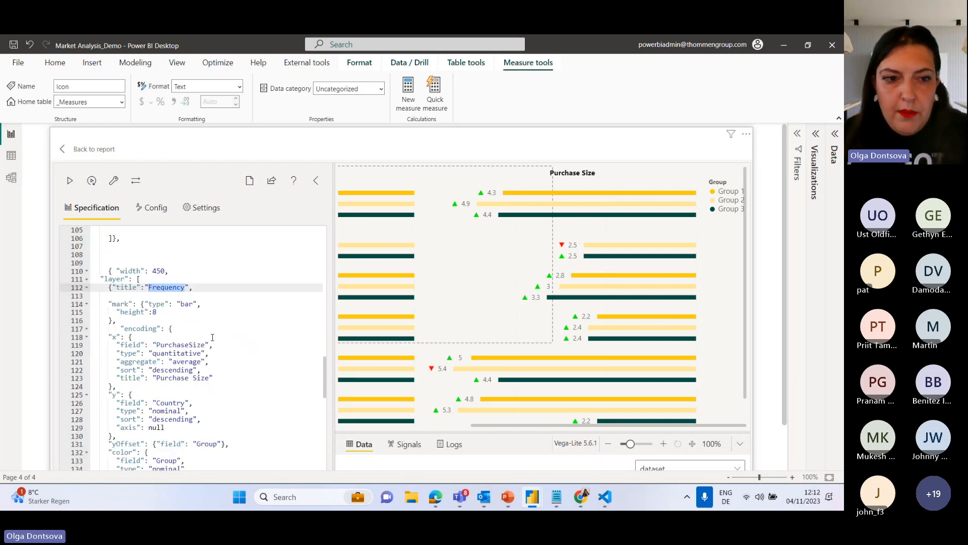
left_click_drag(207, 345, 156, 346)
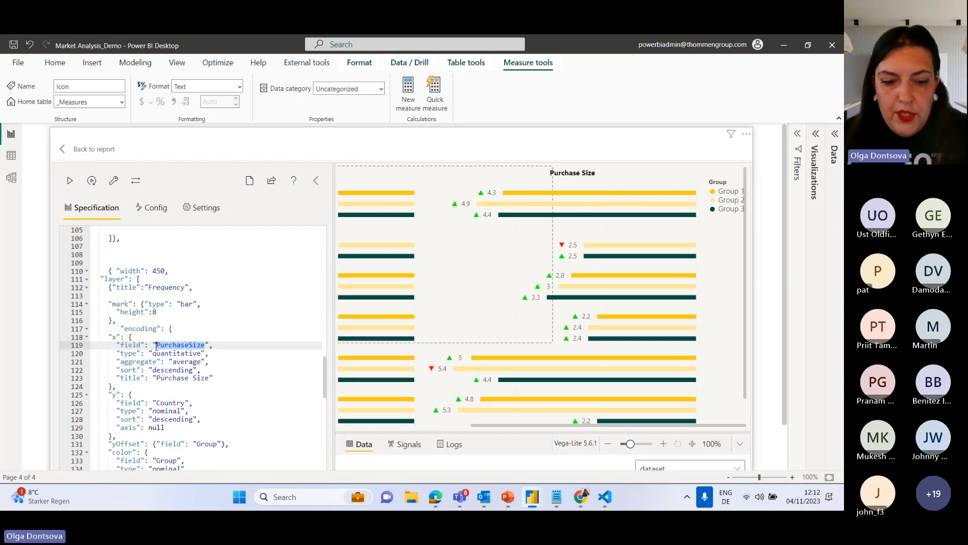
key("ctrl+v")
left_click_drag(207, 381, 153, 378)
key("ctrl+v")
Set the text field, x field and x title of the second chart's value label layer to Frequency.
scroll(242, 348, "down", 3)
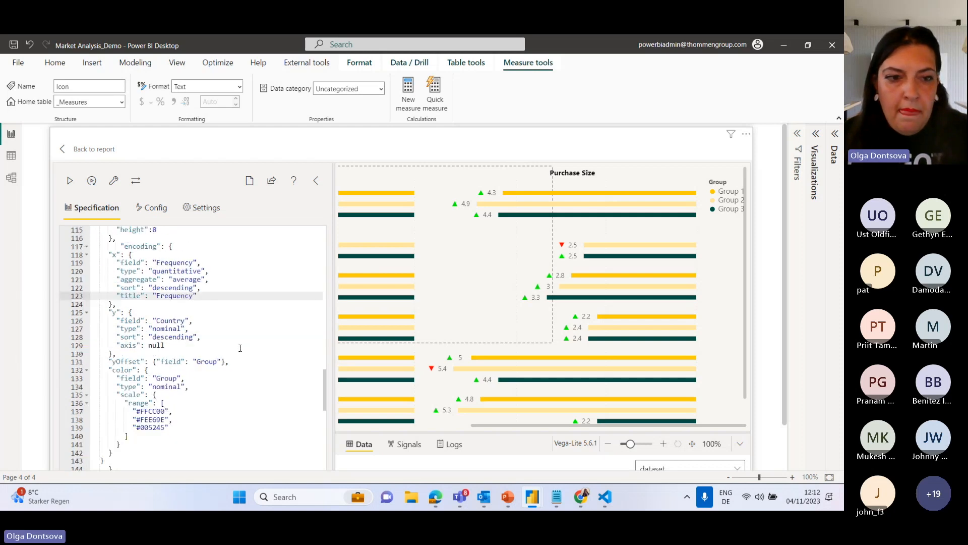
scroll(240, 348, "down", 3)
scroll(170, 305, "down", 3)
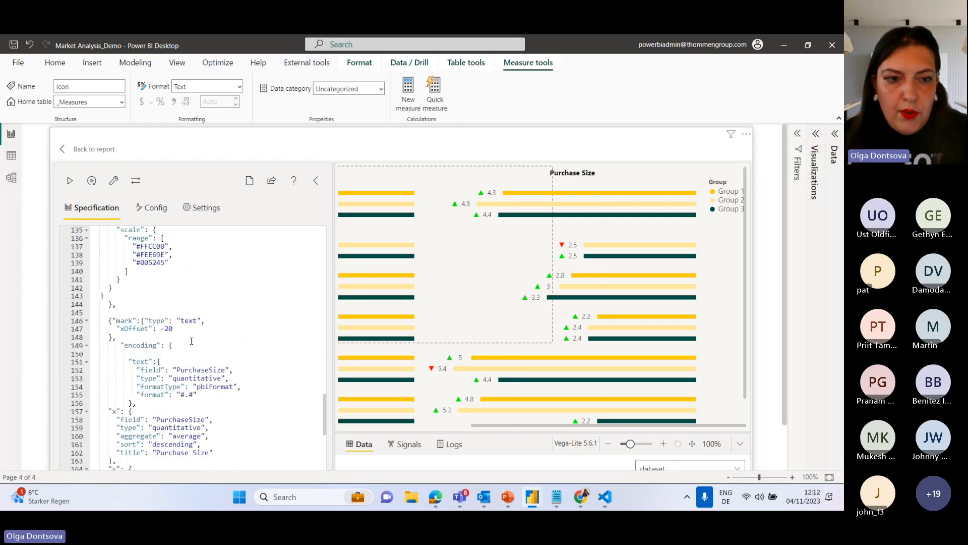
scroll(192, 344, "down", 2)
left_click_drag(225, 328, 174, 329)
key("ctrl+v")
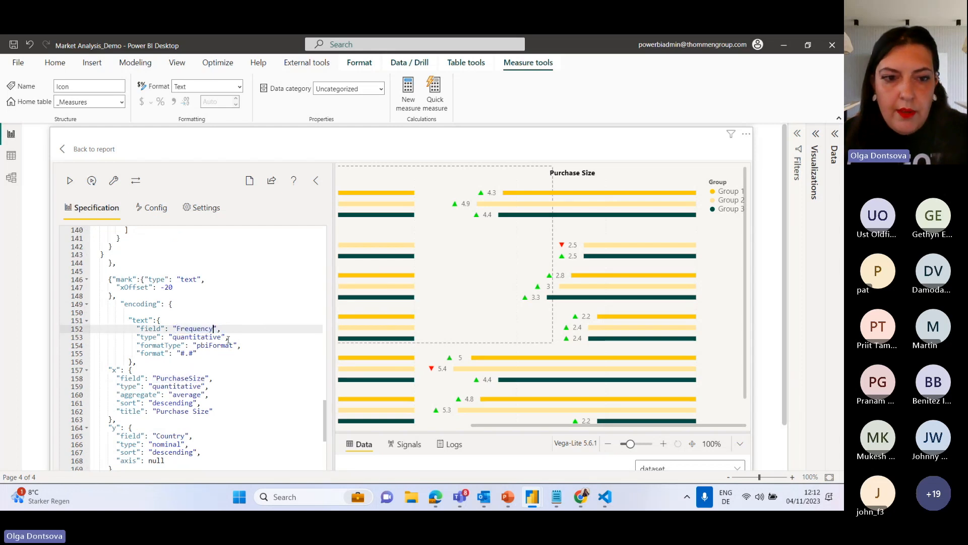
scroll(220, 372, "down", 3)
left_click_drag(205, 296, 157, 296)
key("ctrl+v")
left_click_drag(211, 328, 157, 328)
key("ctrl+v")
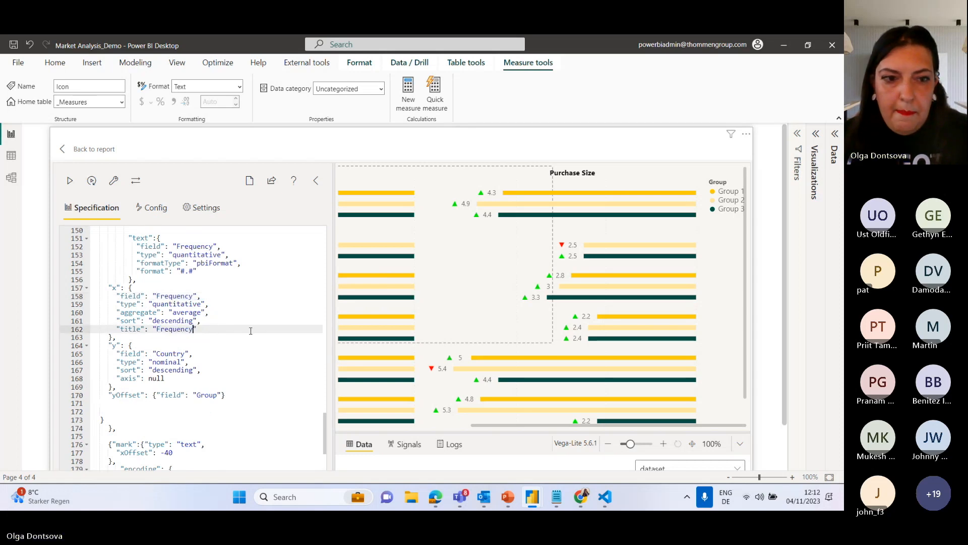
Set the x field and x title of the second chart's Icon layer to Frequency and apply the specification.
scroll(251, 330, "down", 3)
scroll(234, 306, "down", 2)
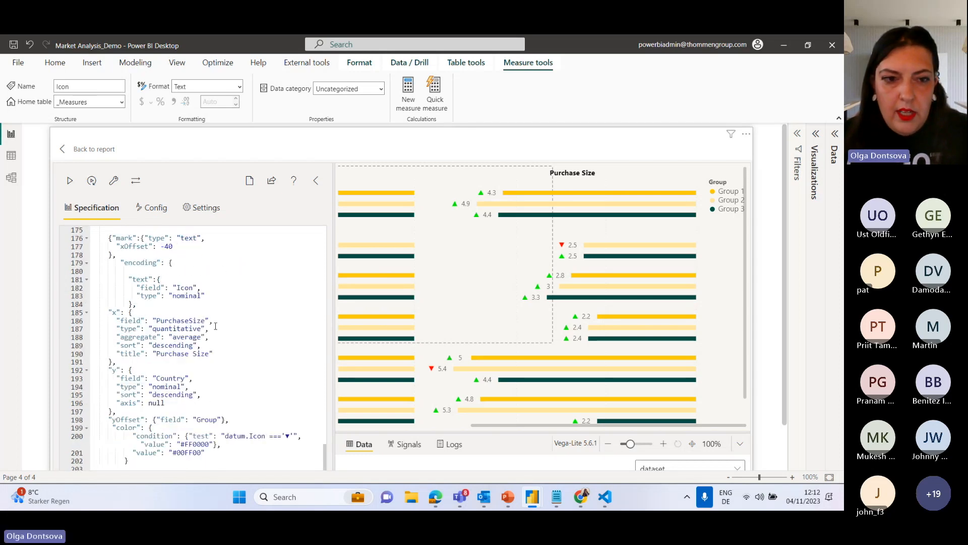
left_click_drag(206, 321, 156, 322)
key("ctrl+v")
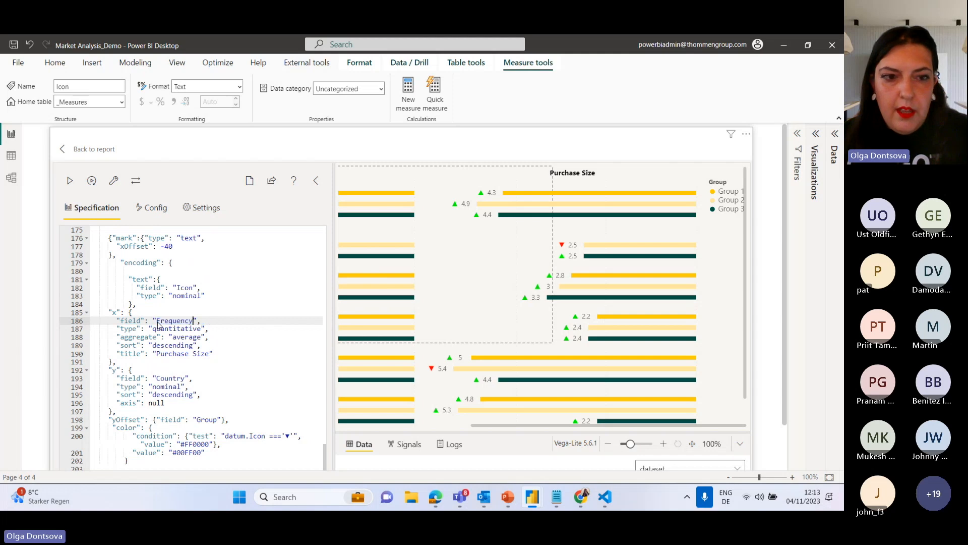
left_click_drag(213, 352, 157, 355)
key("ctrl+v")
scroll(213, 347, "down", 1)
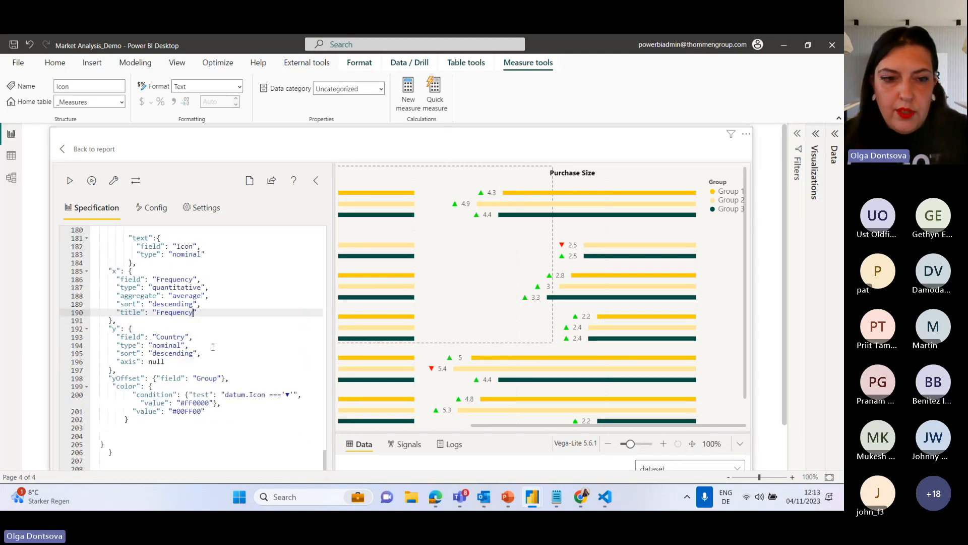
left_click(70, 181)
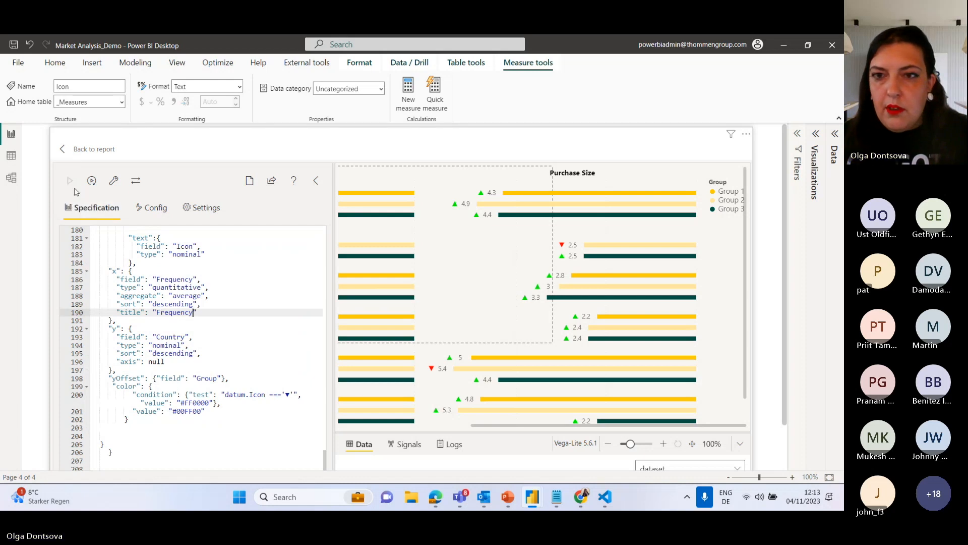
left_click_drag(508, 426, 672, 399)
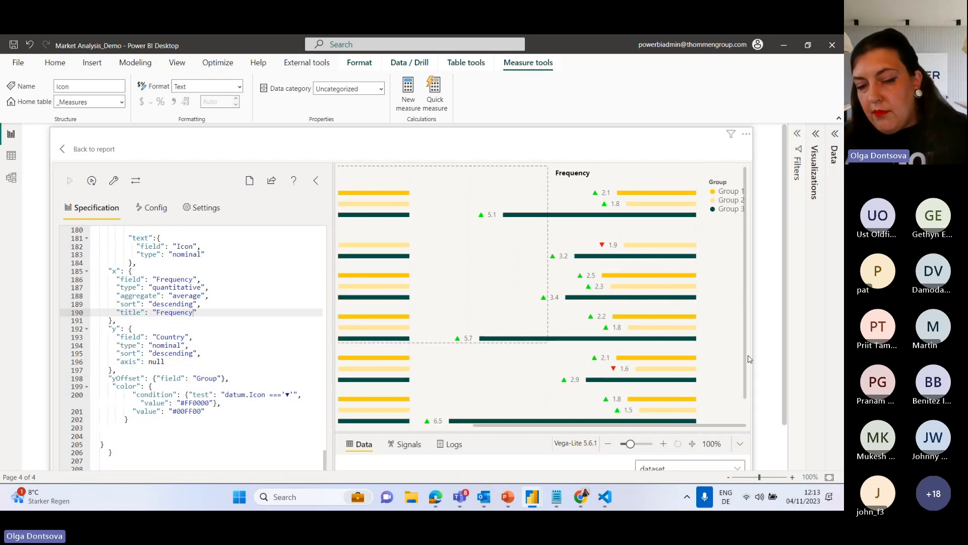
Set the x sort of the second chart's bar layer to ascending and apply the specification.
scroll(224, 331, "up", 8)
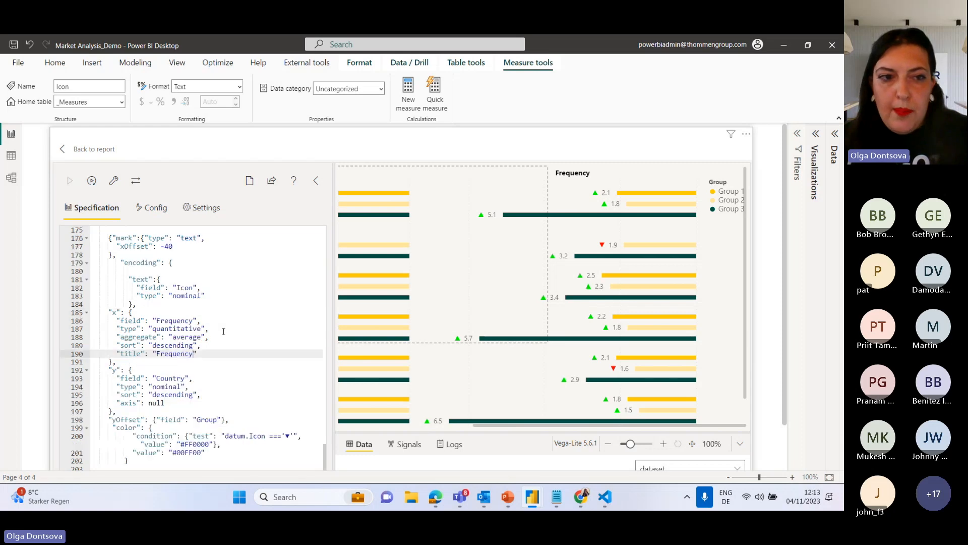
scroll(223, 331, "up", 15)
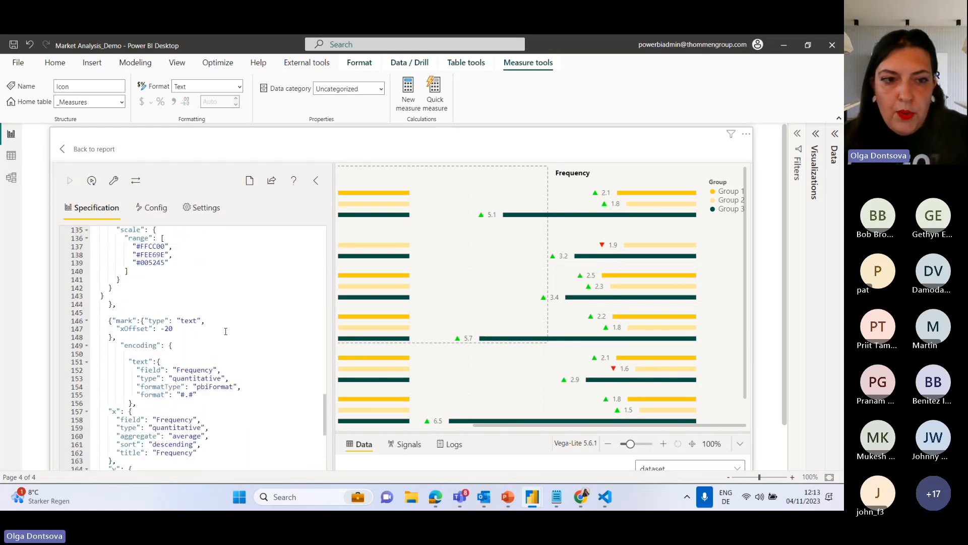
scroll(225, 331, "up", 2)
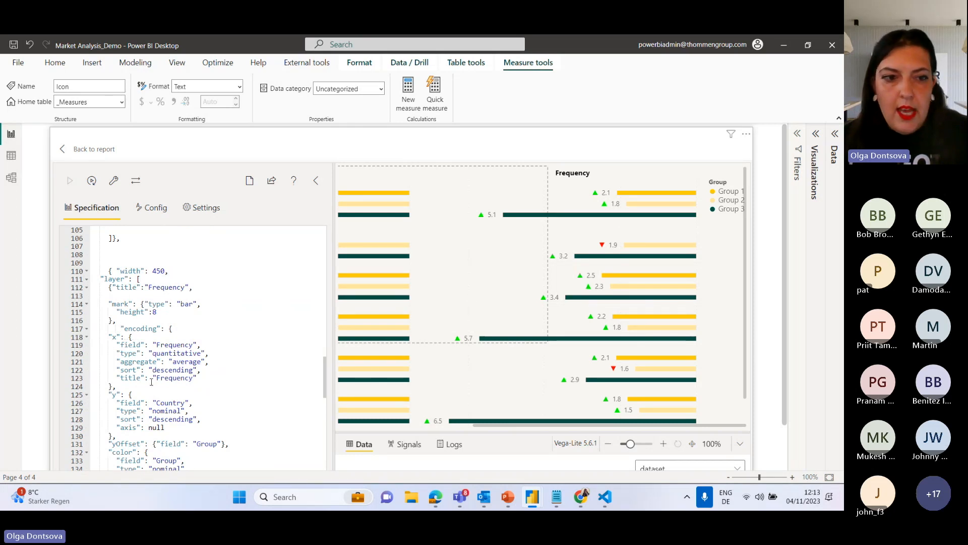
scroll(148, 357, "down", 2)
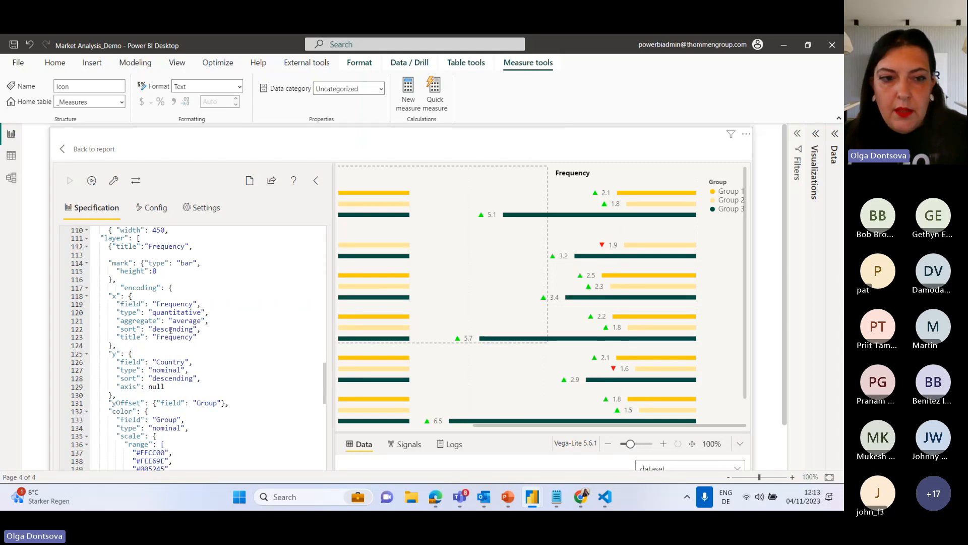
left_click(161, 329)
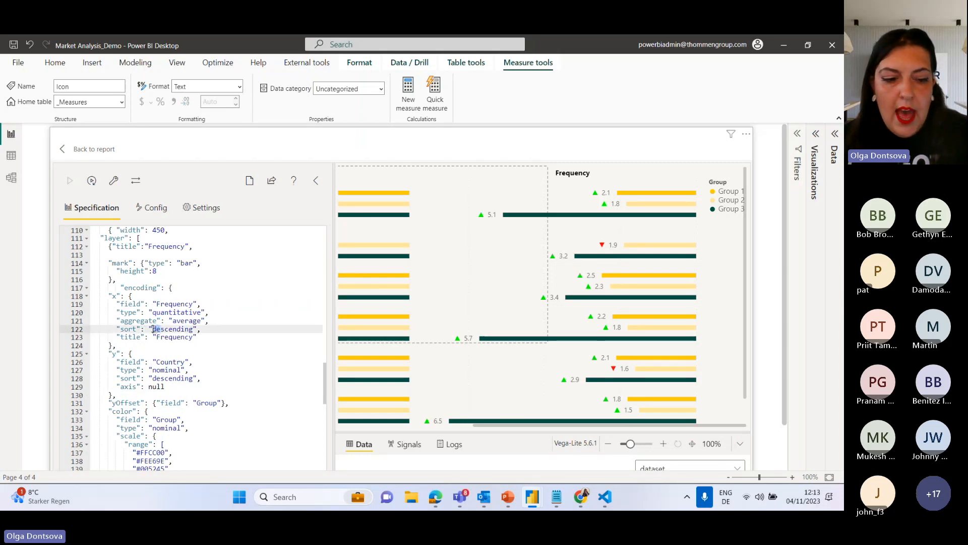
type("a")
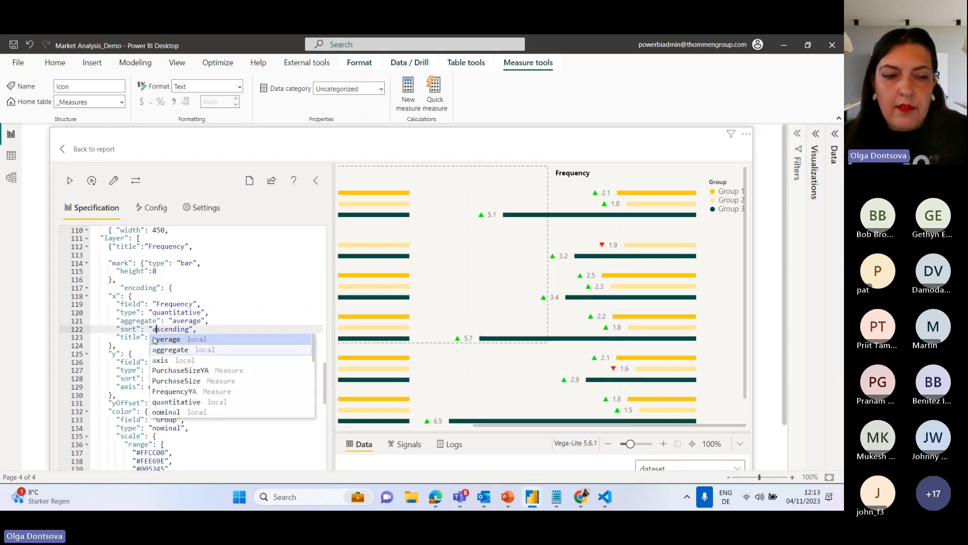
left_click(74, 183)
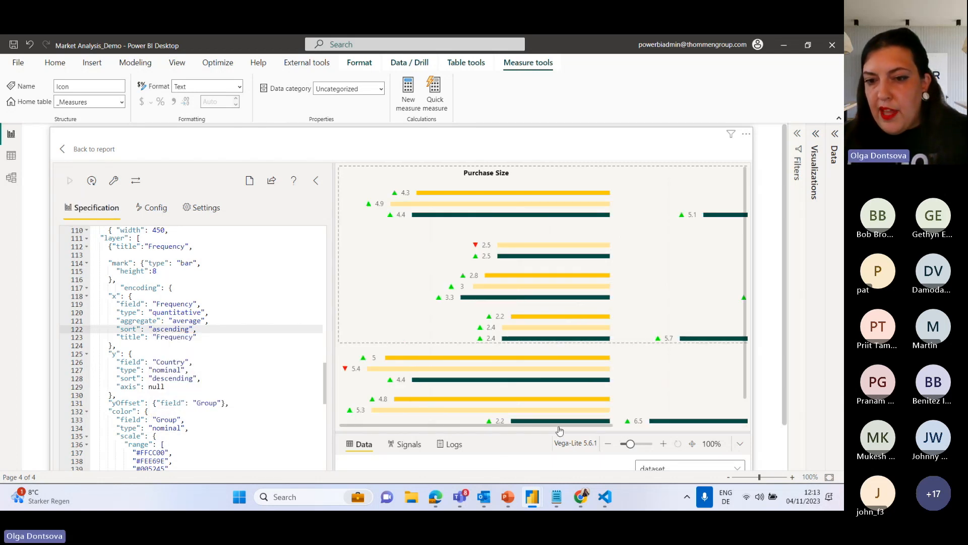
left_click_drag(558, 427, 708, 428)
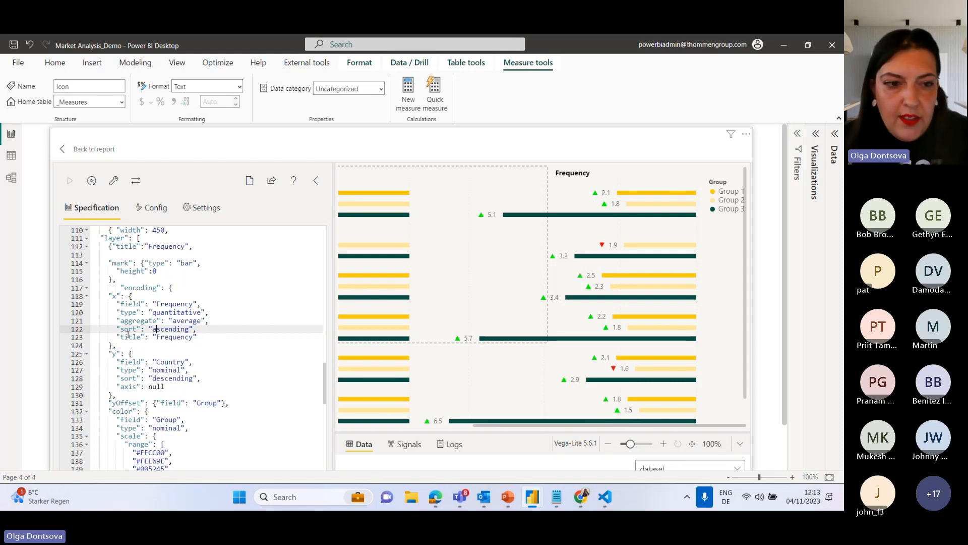
Set the x sort of the second chart's value label layer to ascending.
scroll(131, 337, "down", 5)
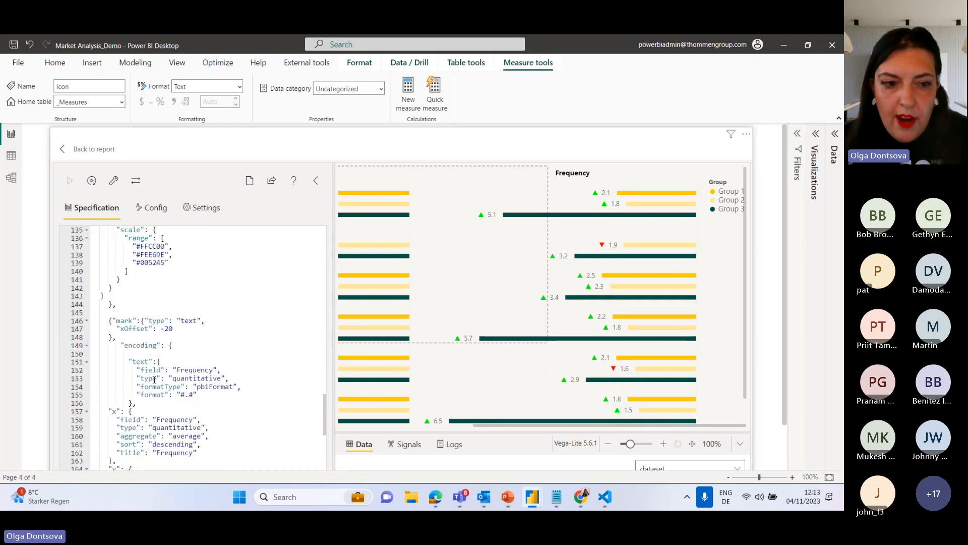
scroll(131, 373, "down", 3)
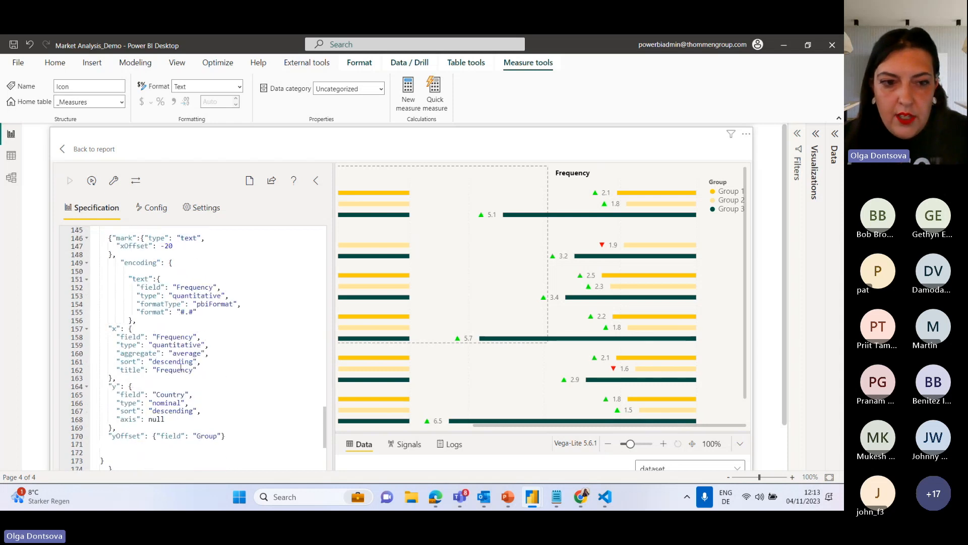
left_click(155, 362)
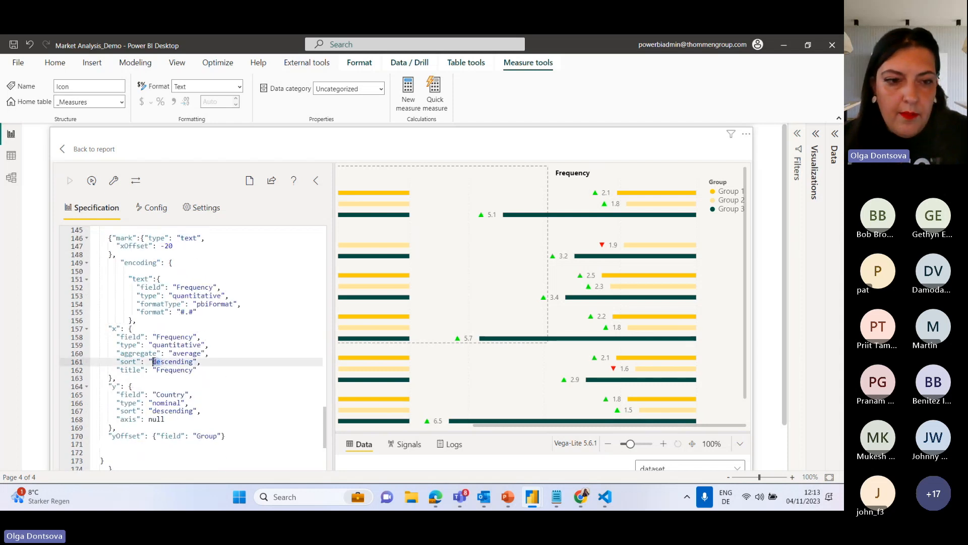
type("a")
left_click(206, 345)
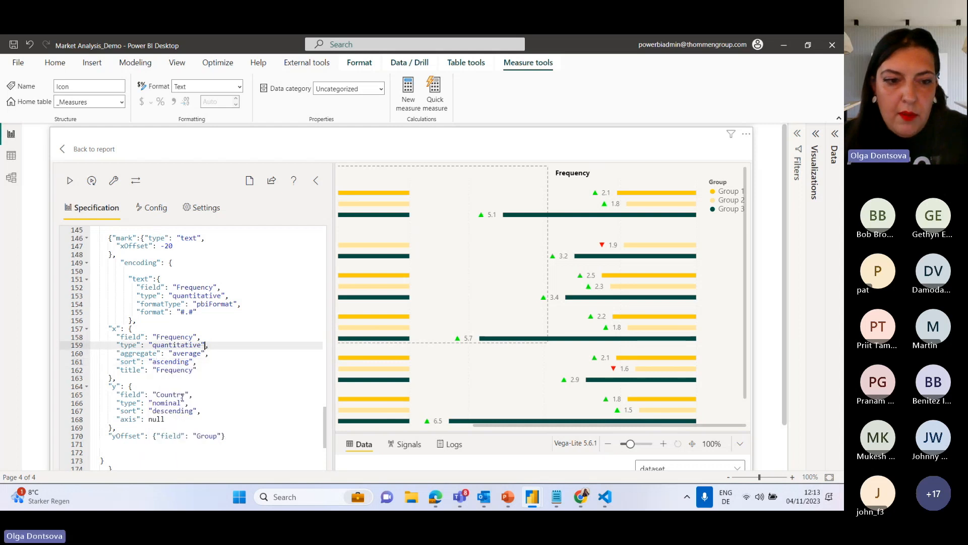
Set the x sort of the second chart's Icon layer to ascending and apply the specification.
scroll(182, 397, "down", 10)
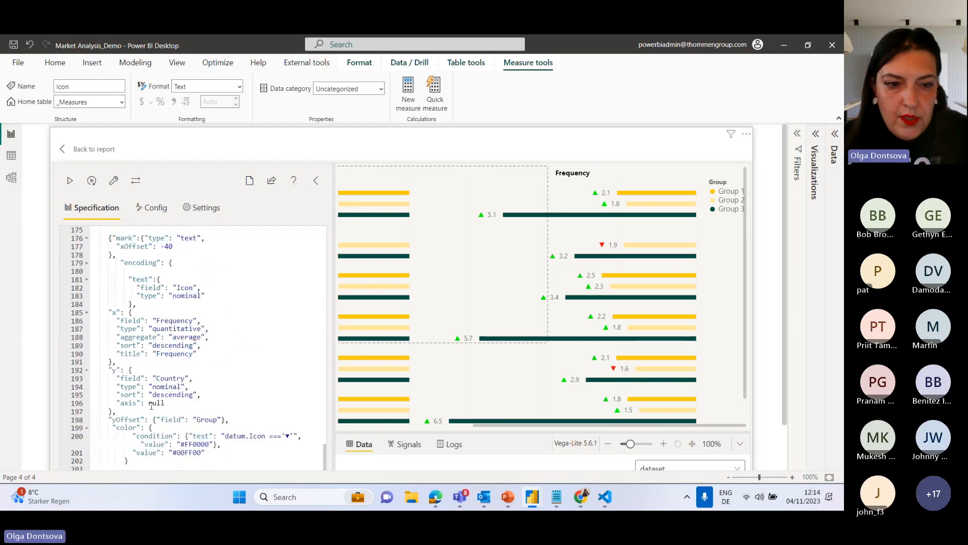
left_click(157, 346)
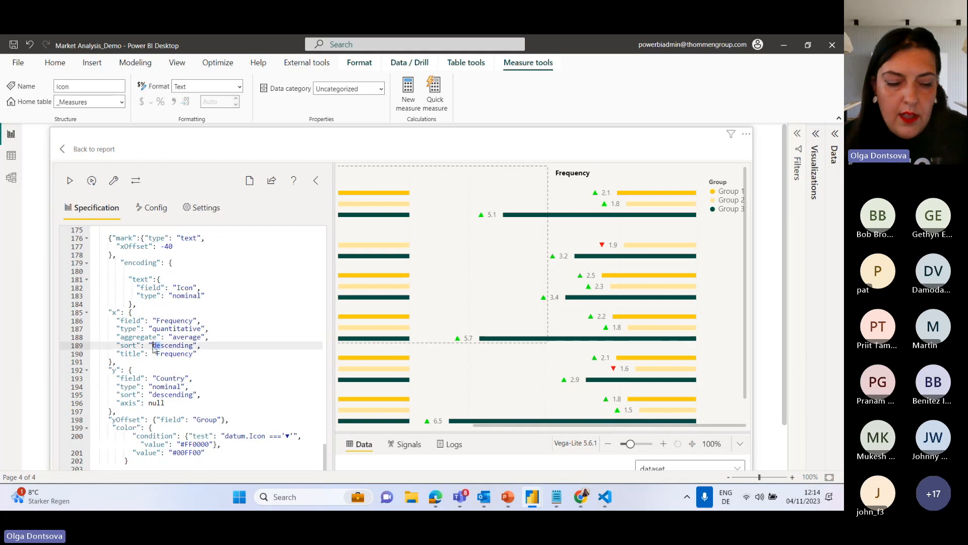
type("a")
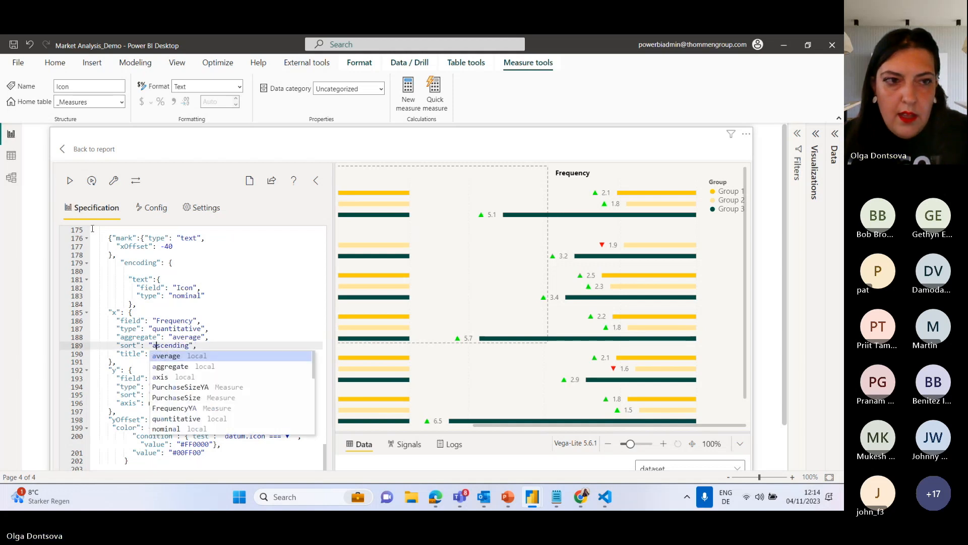
left_click(69, 180)
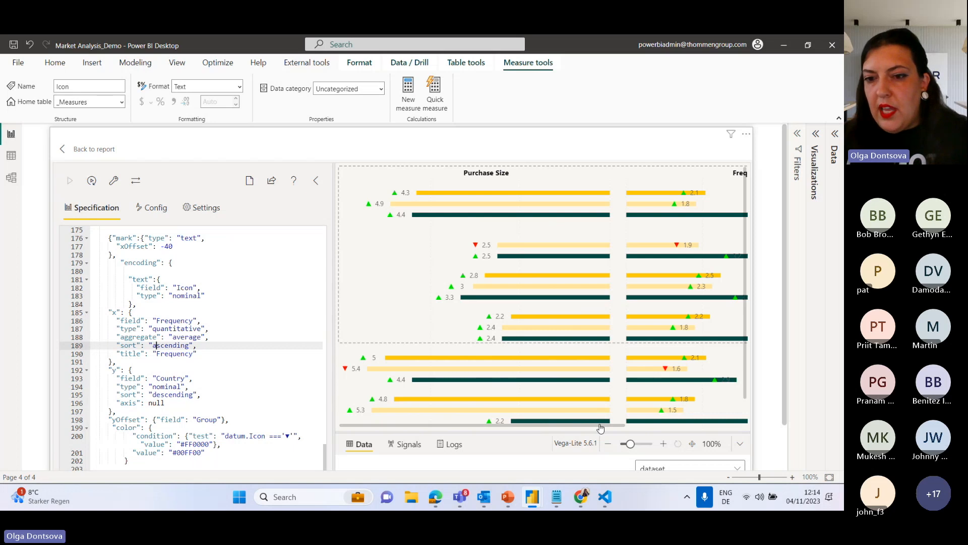
left_click_drag(608, 429, 751, 428)
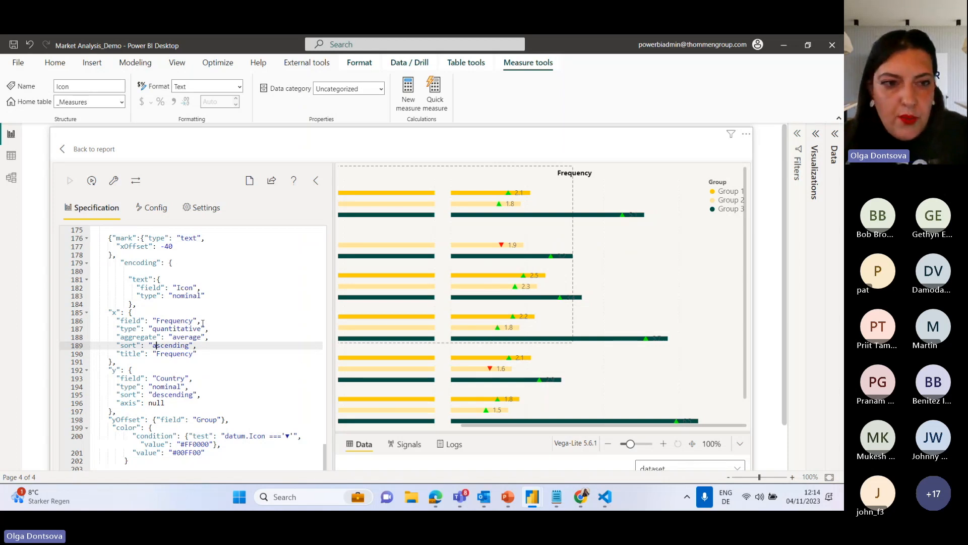
In the second chart, set the xOffset to 40 for the Icon layer and 20 for the value label layer, and apply the specification.
scroll(189, 297, "up", 2)
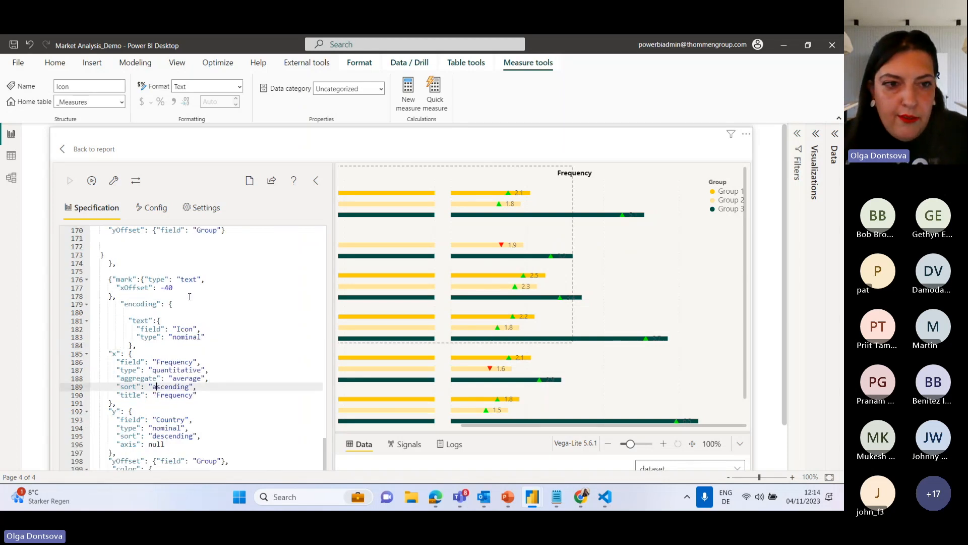
left_click(166, 287)
key("BackSpace")
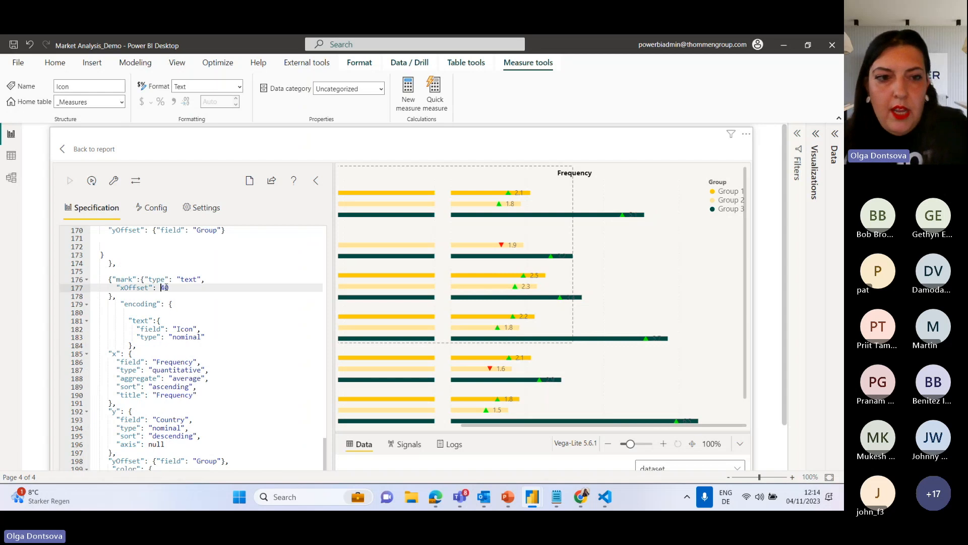
scroll(192, 273, "up", 6)
scroll(193, 270, "up", 7)
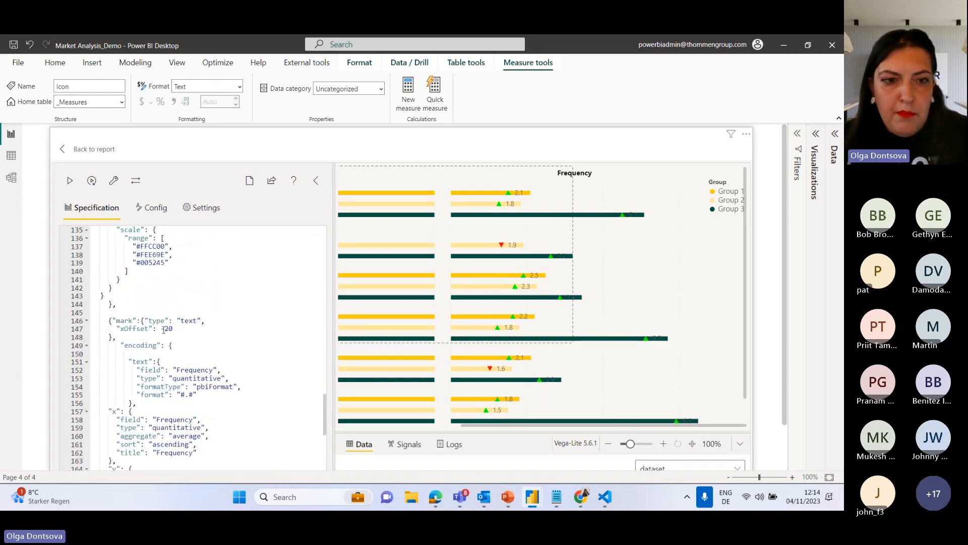
left_click(166, 330)
key("BackSpace")
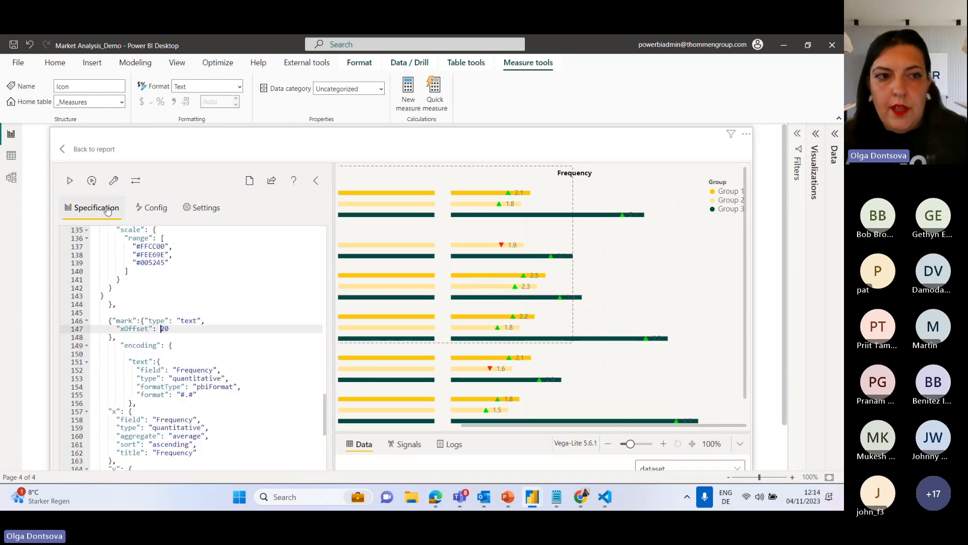
left_click(69, 181)
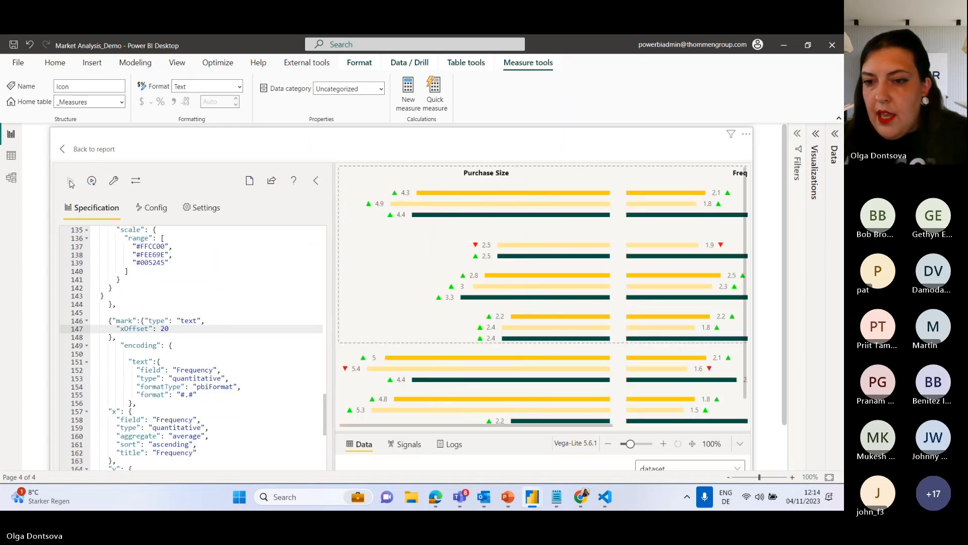
left_click_drag(530, 426, 611, 431)
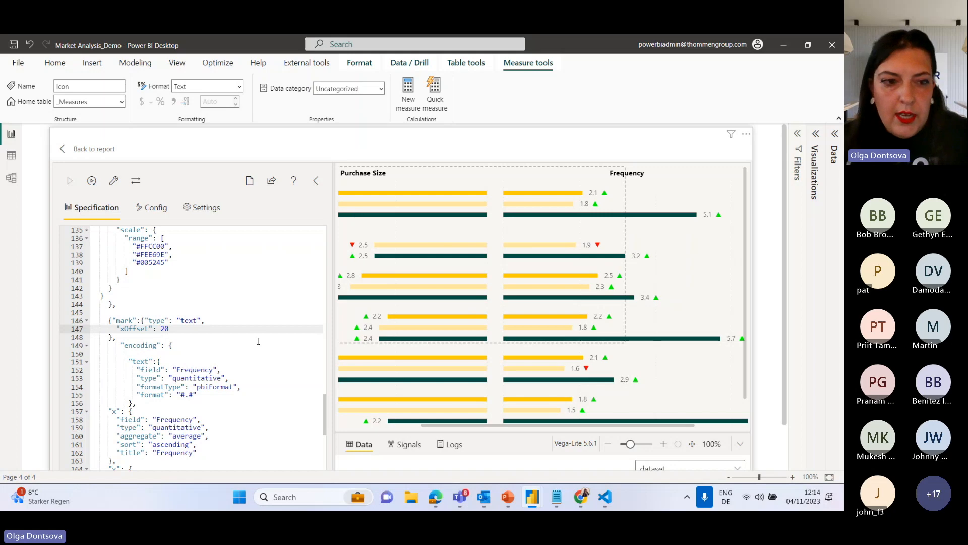
Change the color condition of the second chart's Icon layer to test datum.IconFrequency and apply the specification.
scroll(200, 353, "down", 10)
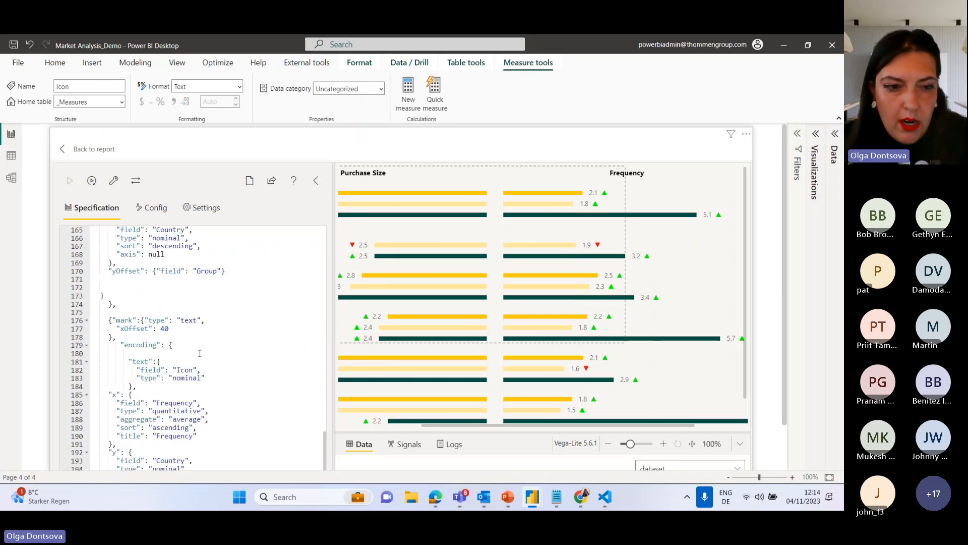
scroll(178, 331, "down", 5)
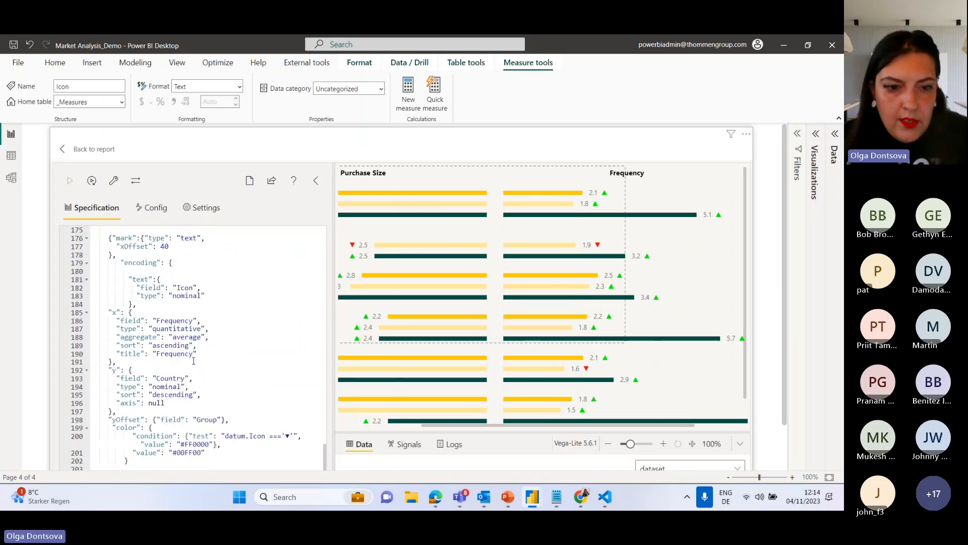
left_click(266, 395)
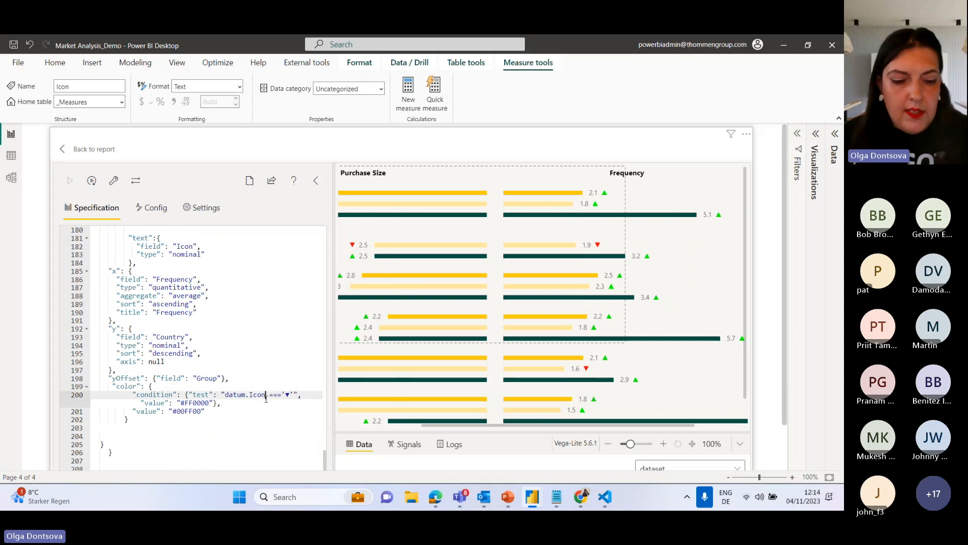
type("Frequency")
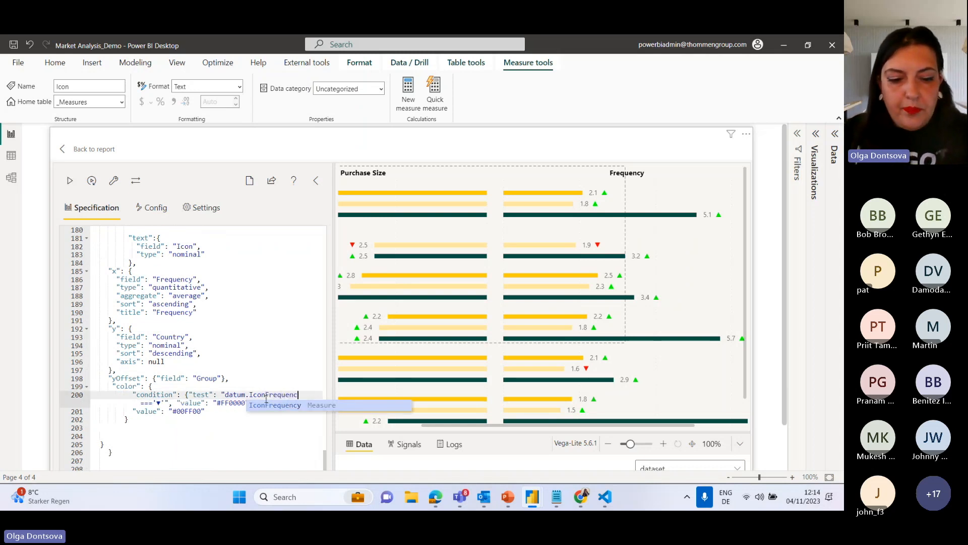
left_click(70, 183)
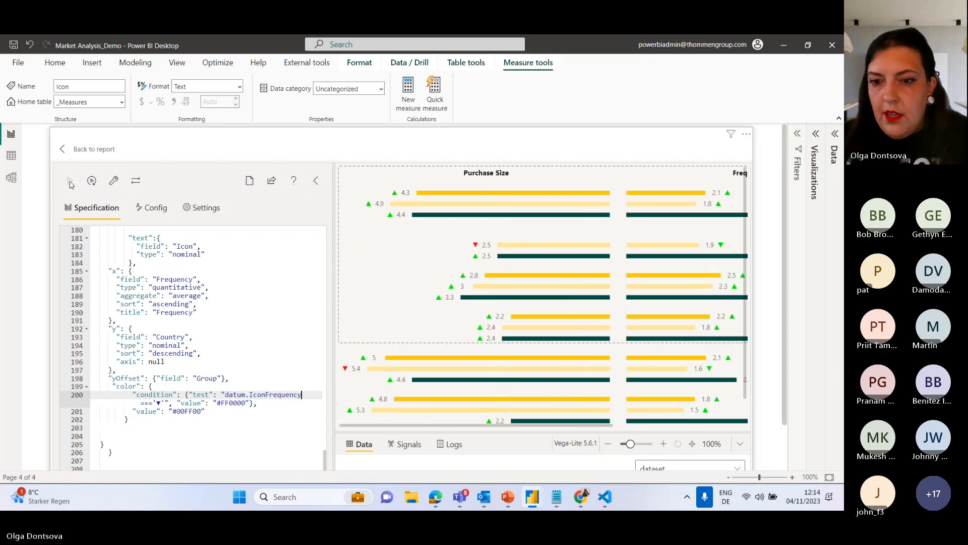
left_click_drag(356, 426, 445, 443)
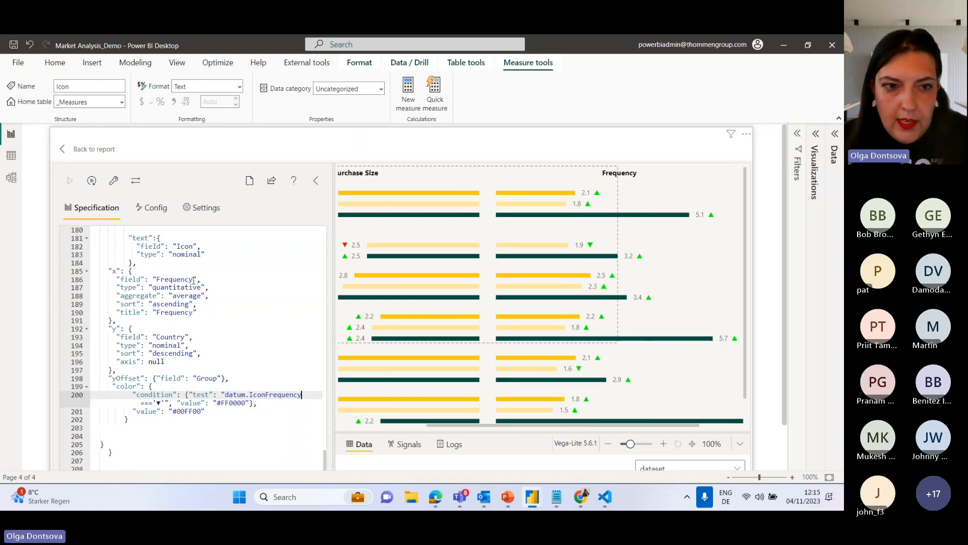
Set the text field of the second chart's Icon layer to IconFrequency and apply the specification.
scroll(164, 279, "up", 2)
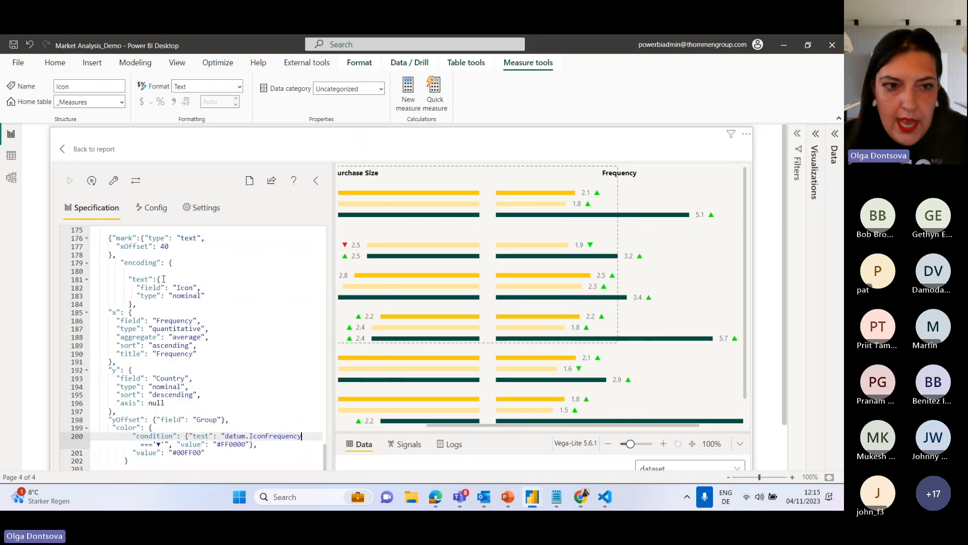
left_click(194, 288)
type("Frequen")
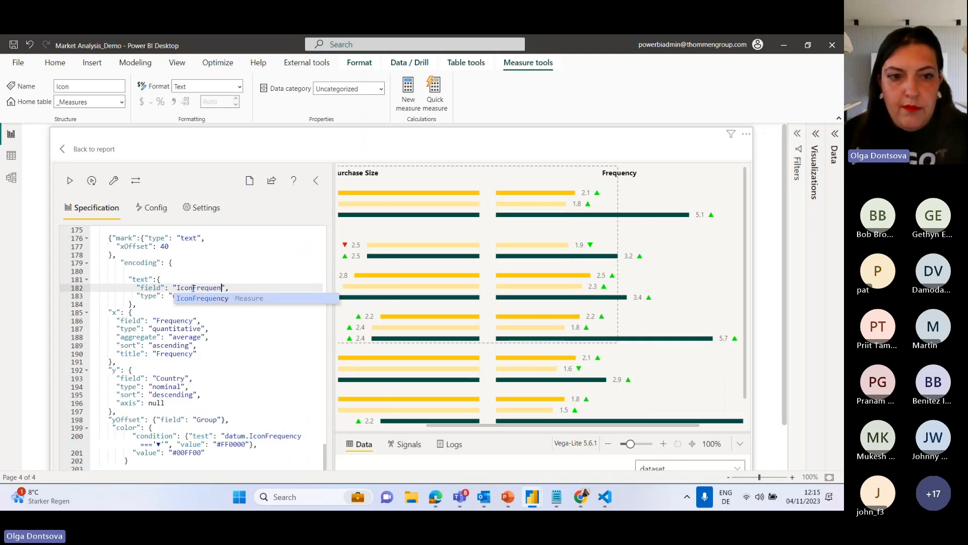
key("Tab")
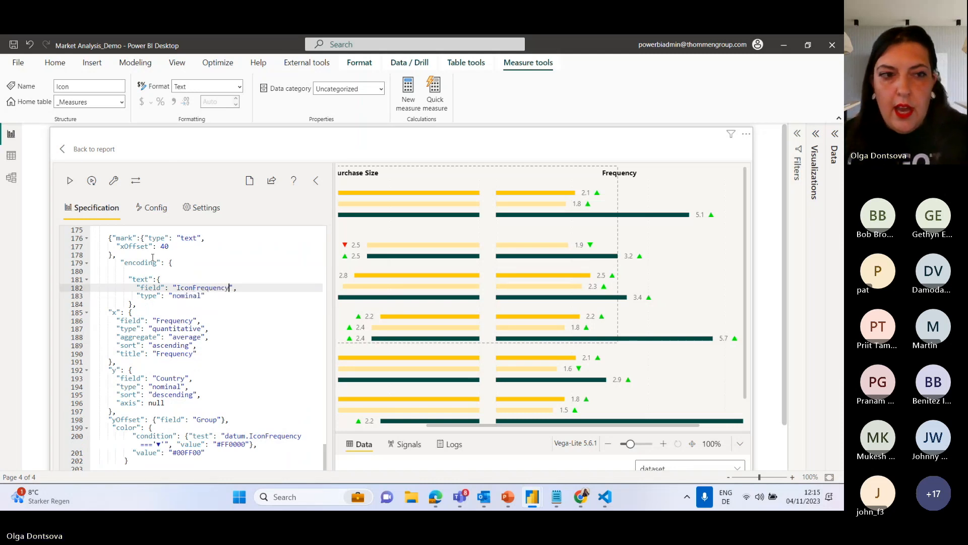
left_click(70, 182)
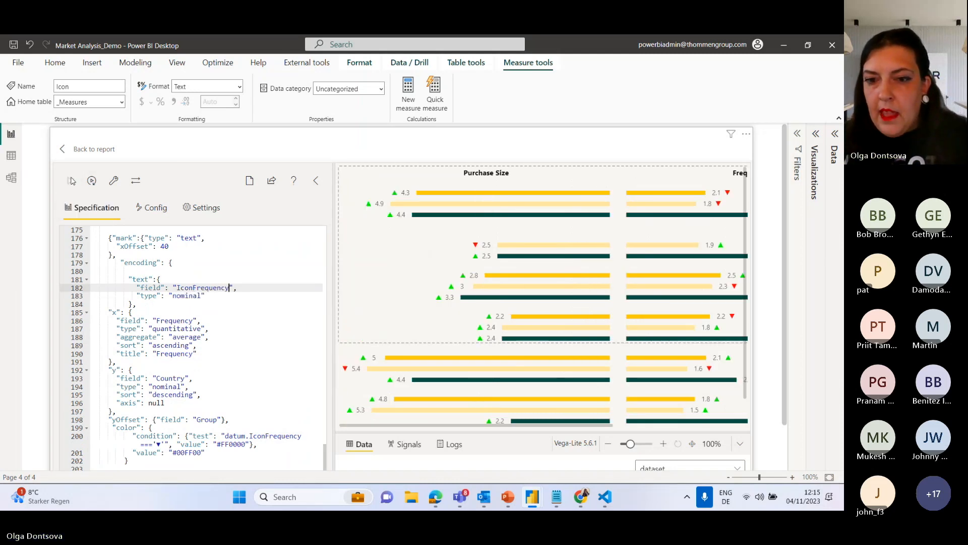
Return to the report and narrow the chart visual slightly by moving its left edge inward.
left_click(76, 149)
left_click_drag(469, 323, 717, 443)
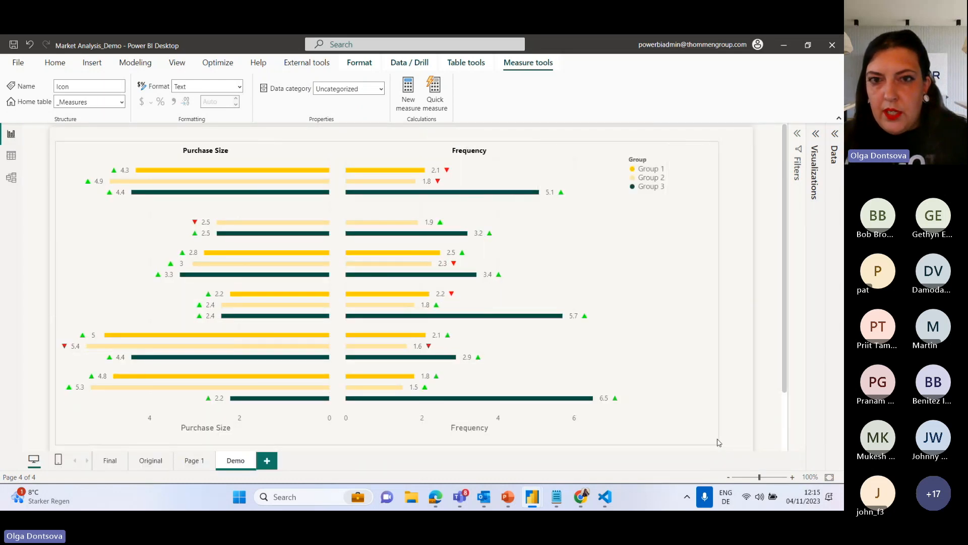
left_click_drag(56, 140, 86, 142)
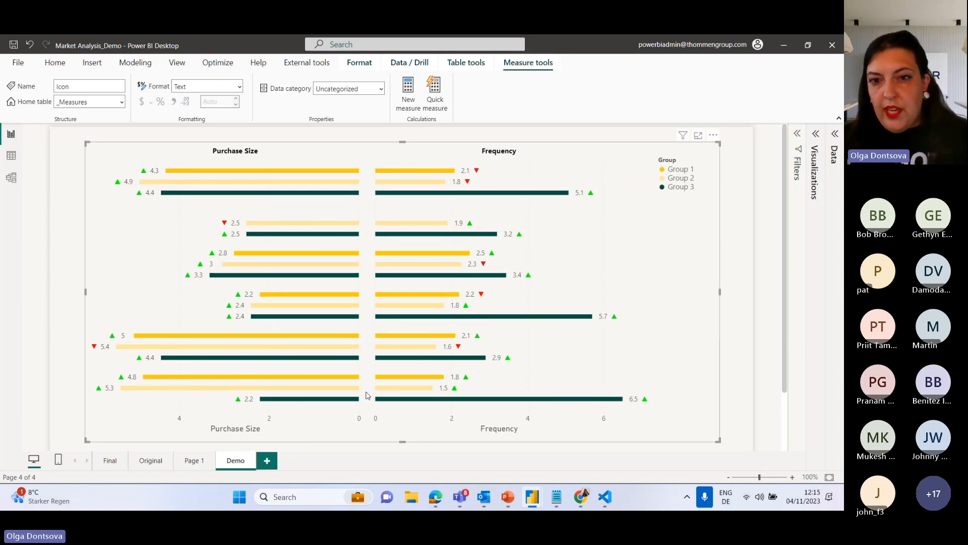
Open the chart visual's specification for editing and insert blank lines between the Purchase Size and Frequency chart blocks.
left_click(714, 135)
left_click(739, 147)
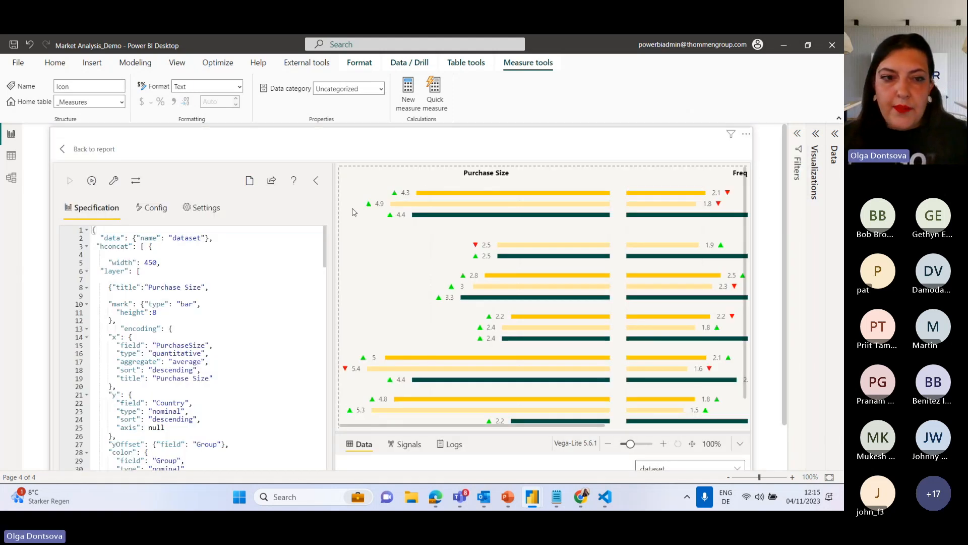
scroll(216, 306, "down", 6)
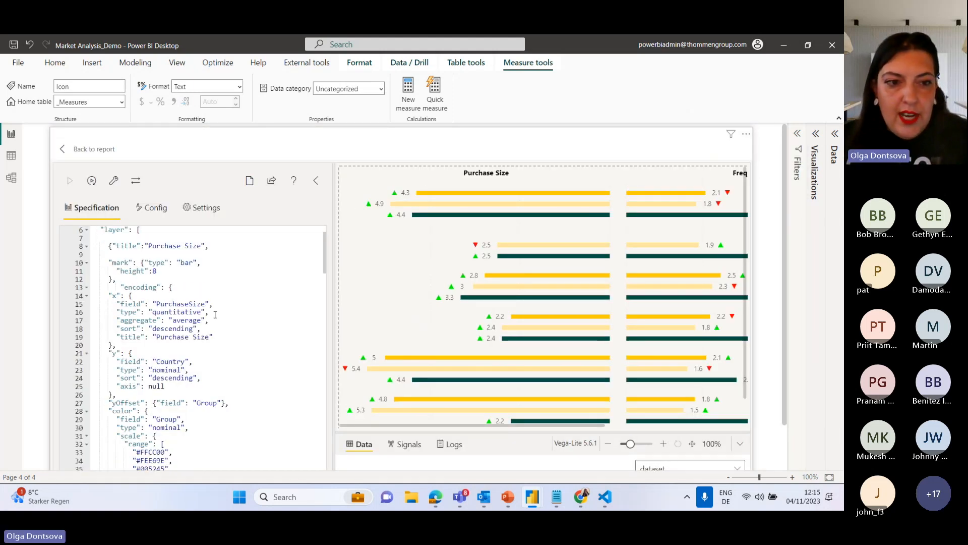
scroll(215, 323, "down", 10)
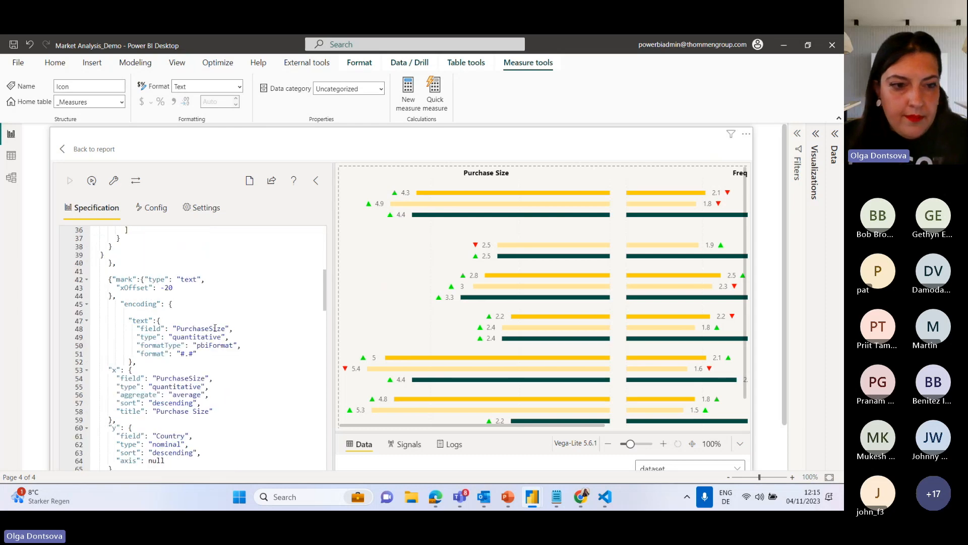
scroll(217, 335, "down", 3)
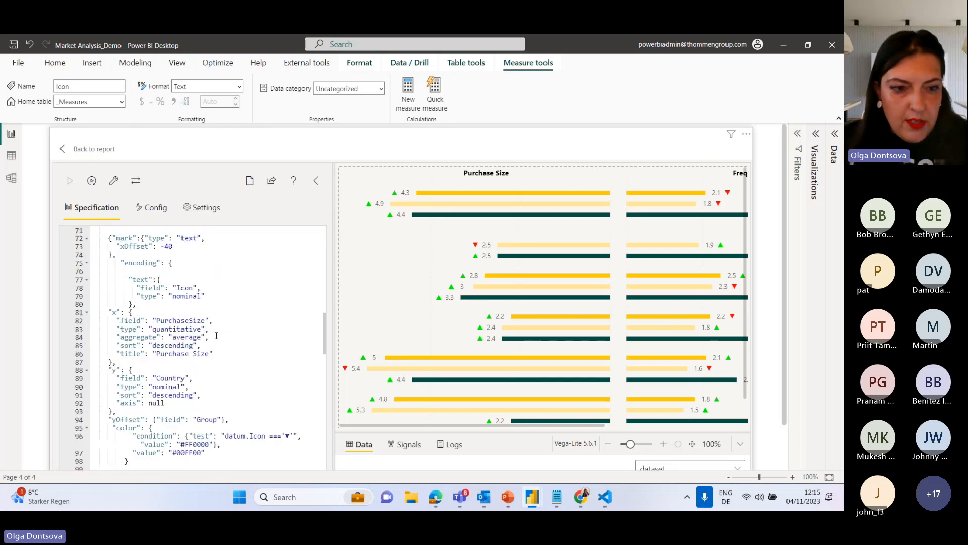
scroll(216, 335, "down", 4)
scroll(137, 391, "down", 3)
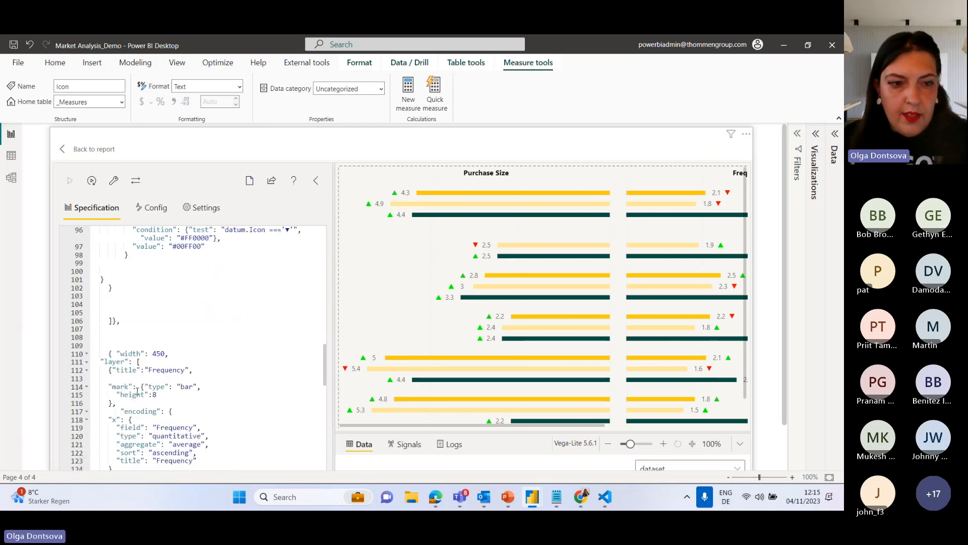
left_click(126, 331)
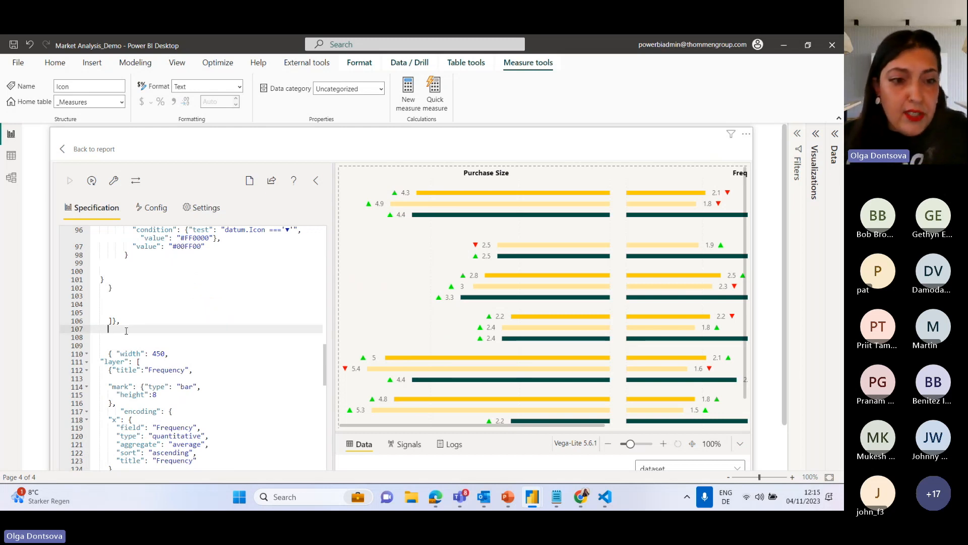
key("Return")
key("Return")
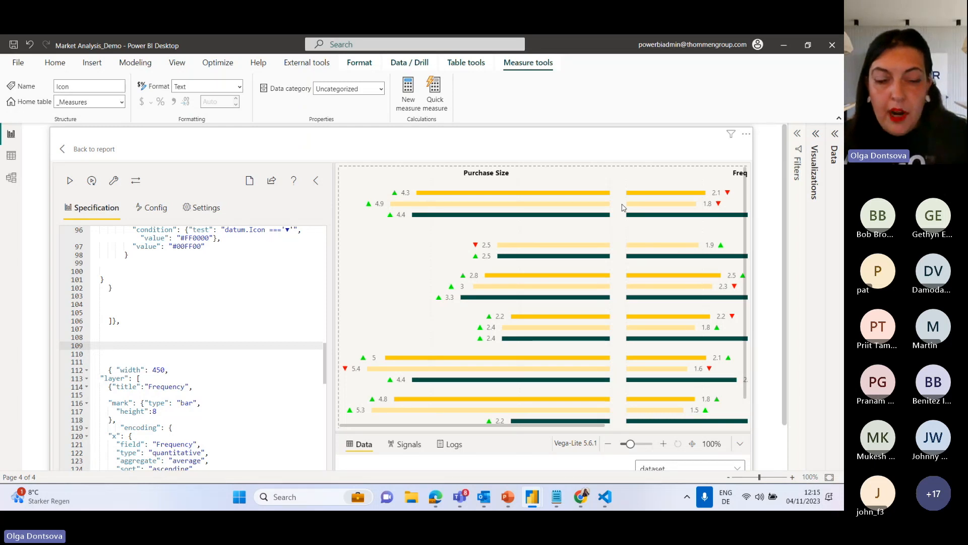
Copy the Frequency chart's opening width line into the gap as a new block, set its width to 20 and add a closing brace.
left_click_drag(102, 373, 178, 371)
key("ctrl+c")
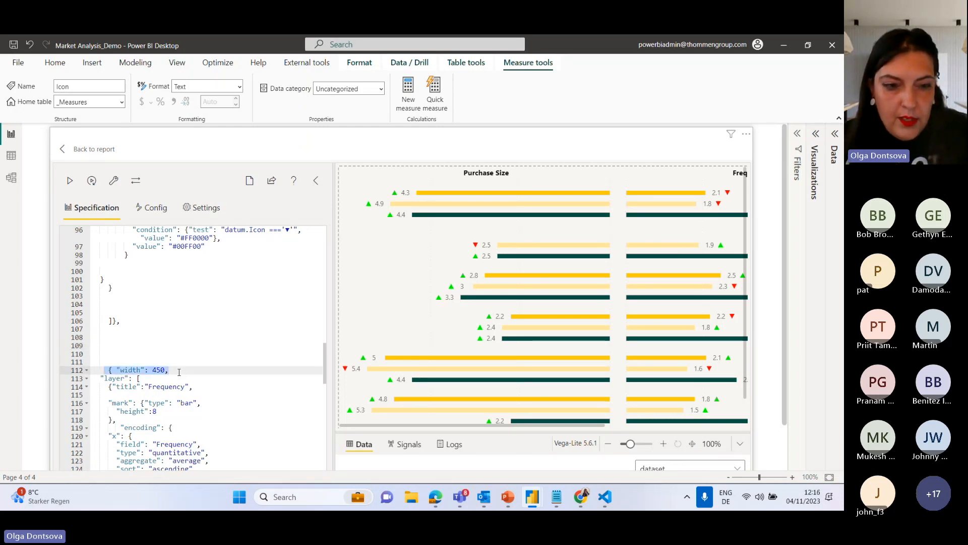
left_click(108, 338)
key("ctrl+v")
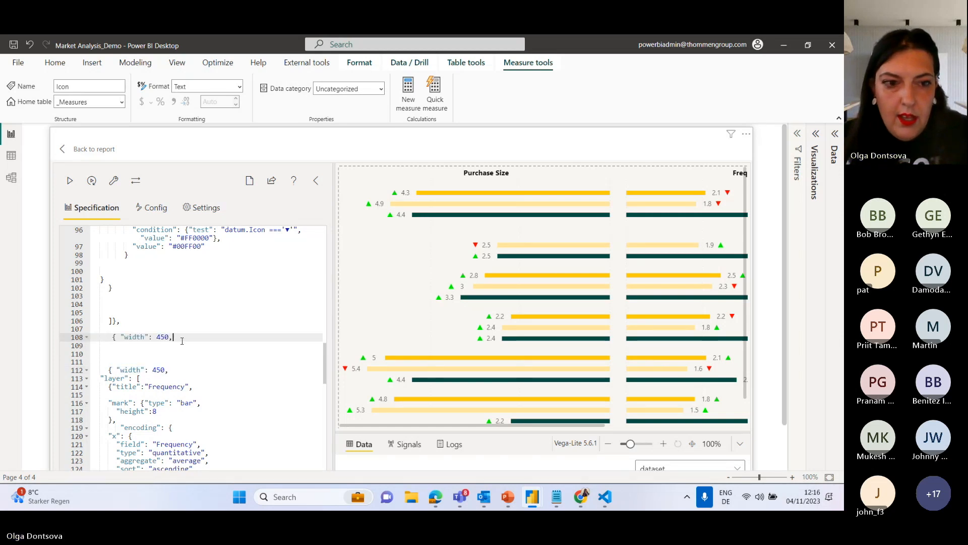
double_click(161, 337)
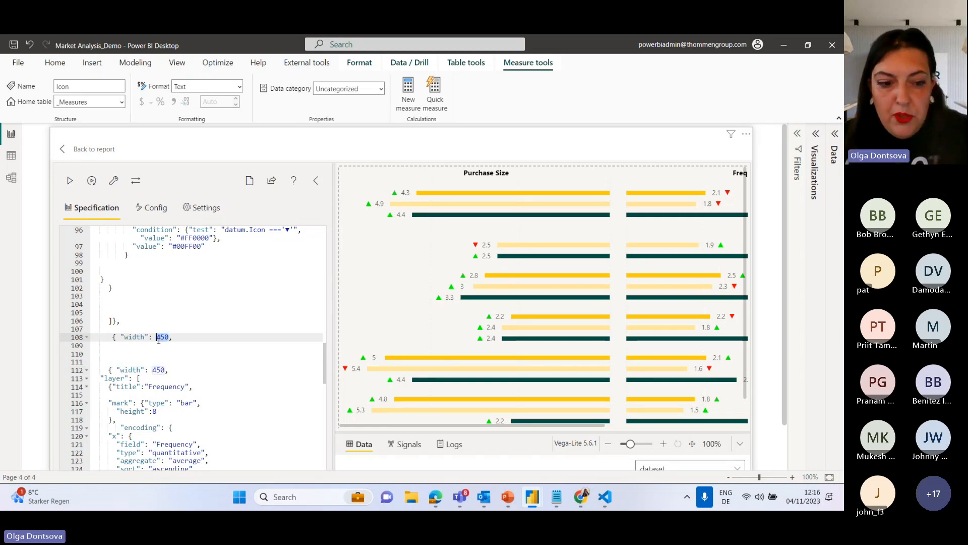
type("20")
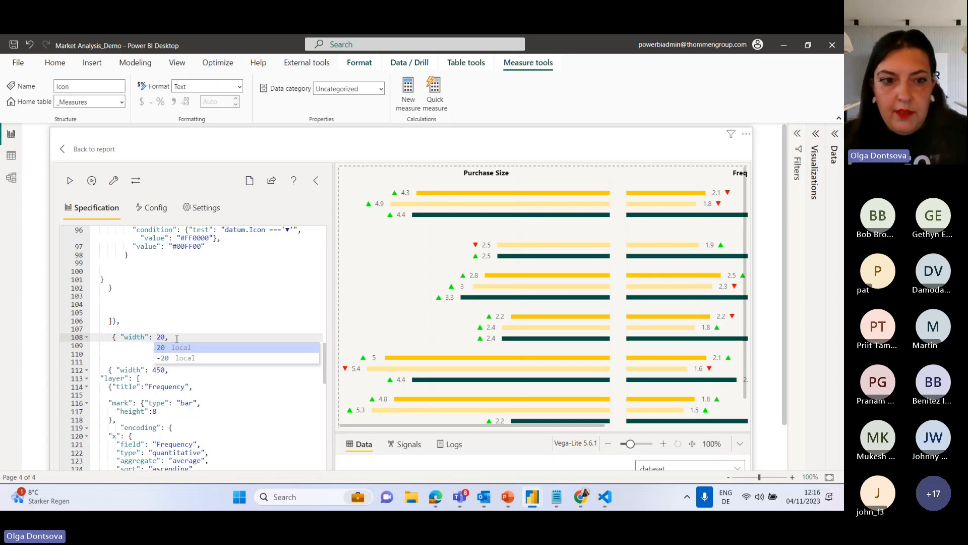
left_click(176, 338)
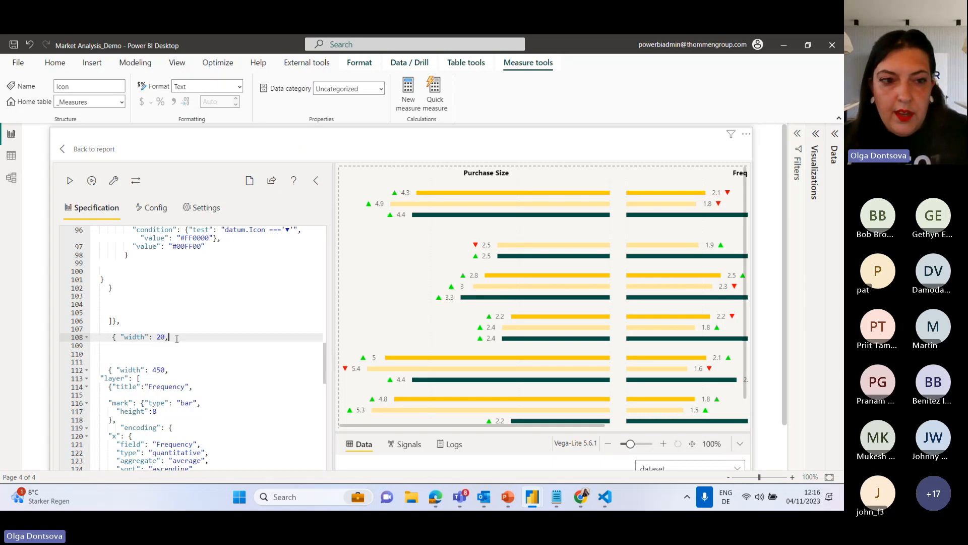
left_click(111, 421)
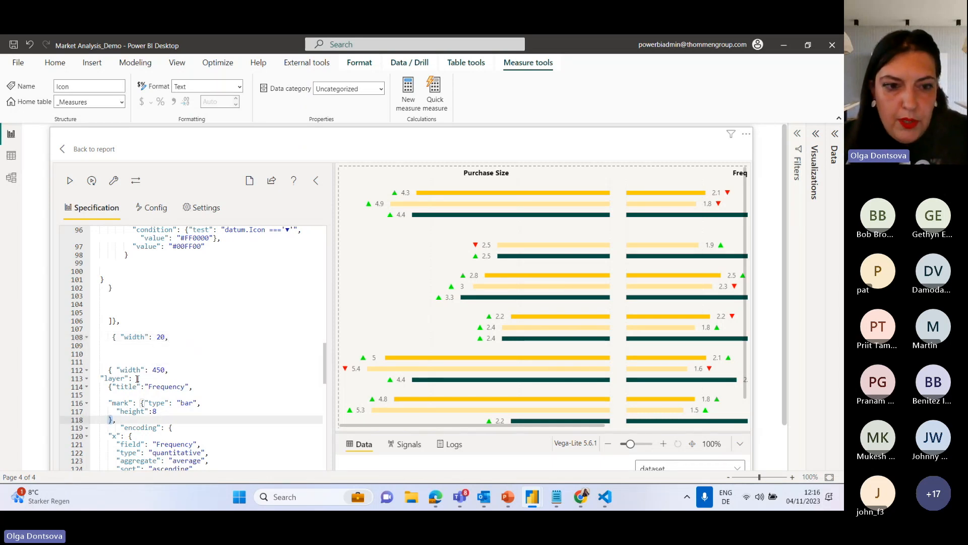
left_click(147, 353)
type("}")
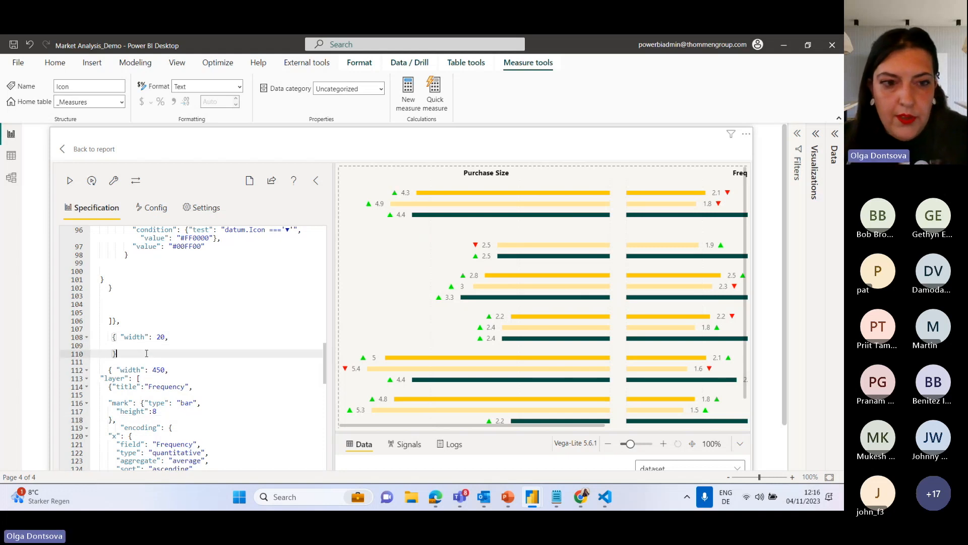
Add a mark property with "type": "text" below the width in the new middle block.
left_click(176, 337)
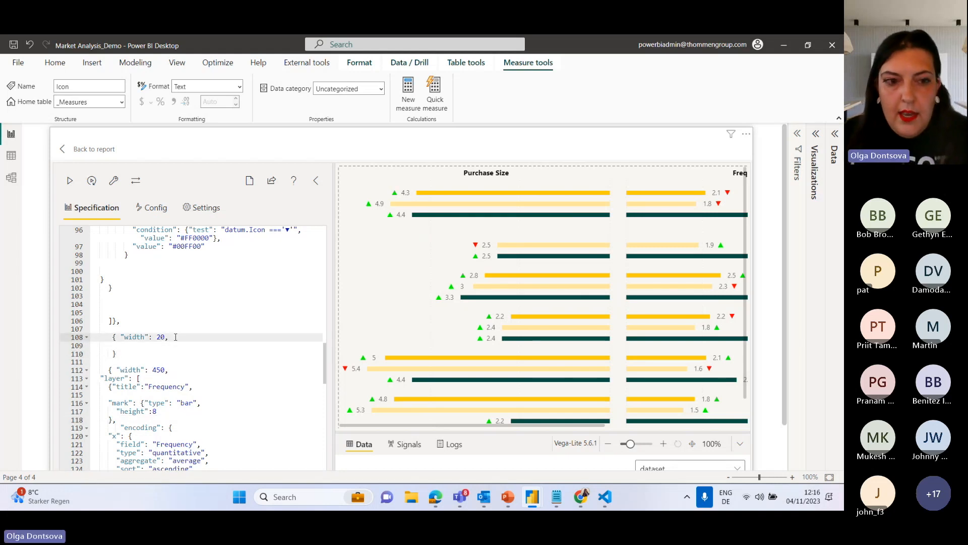
key("Return")
left_click_drag(117, 339, 106, 340)
left_click(123, 349)
type("\"")
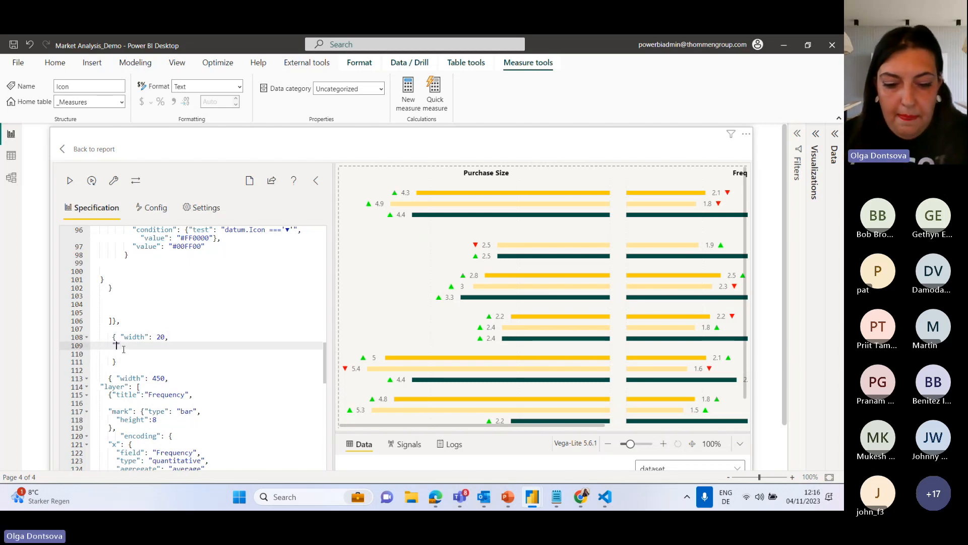
type("mark")
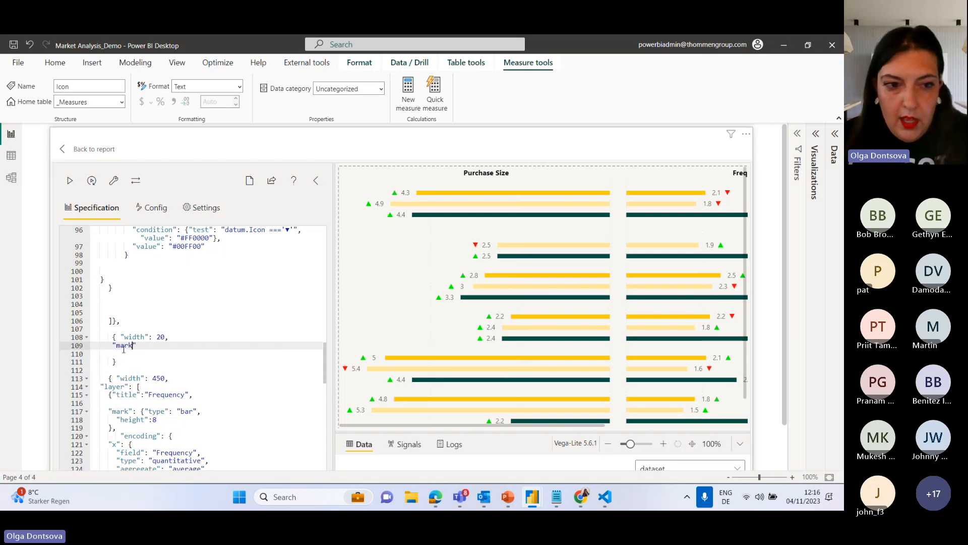
type("\":\"\"")
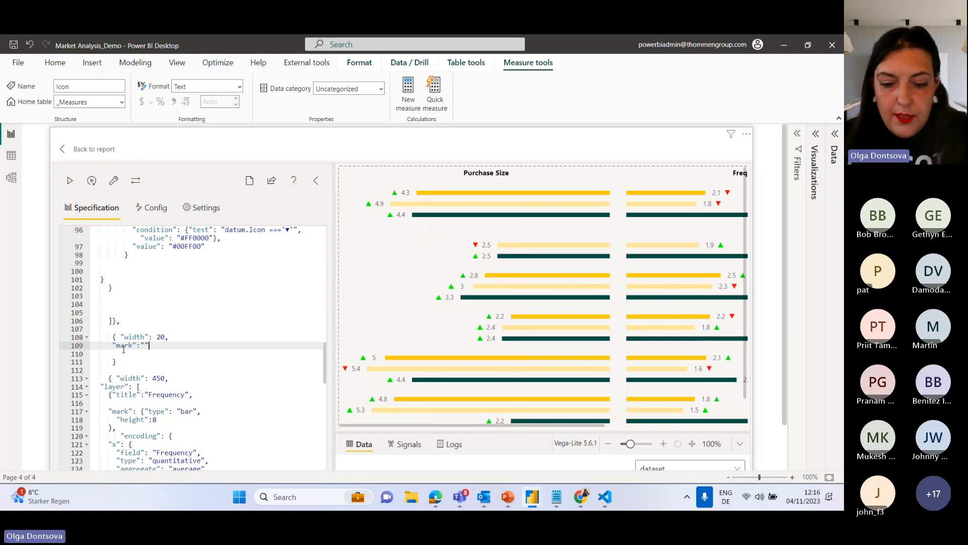
type("ty")
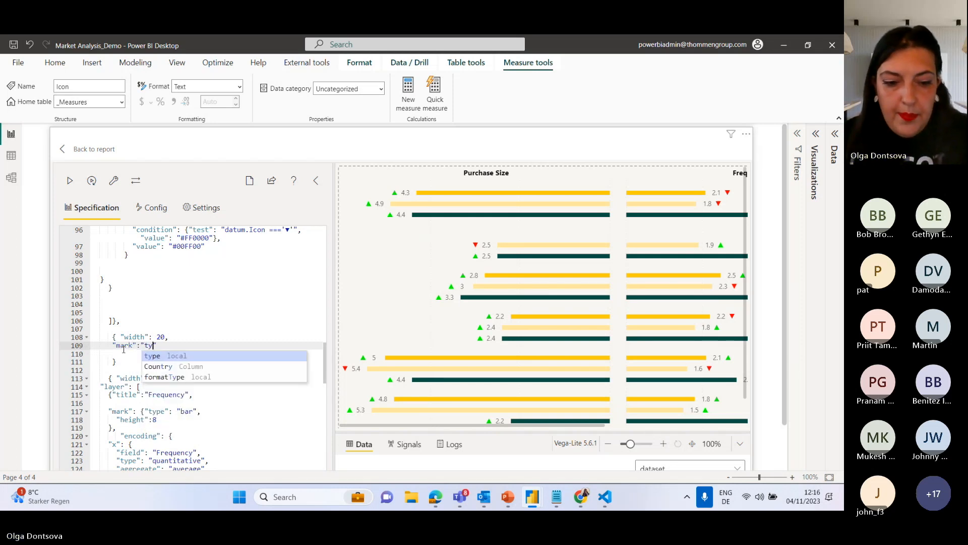
type("pe\": \"\"")
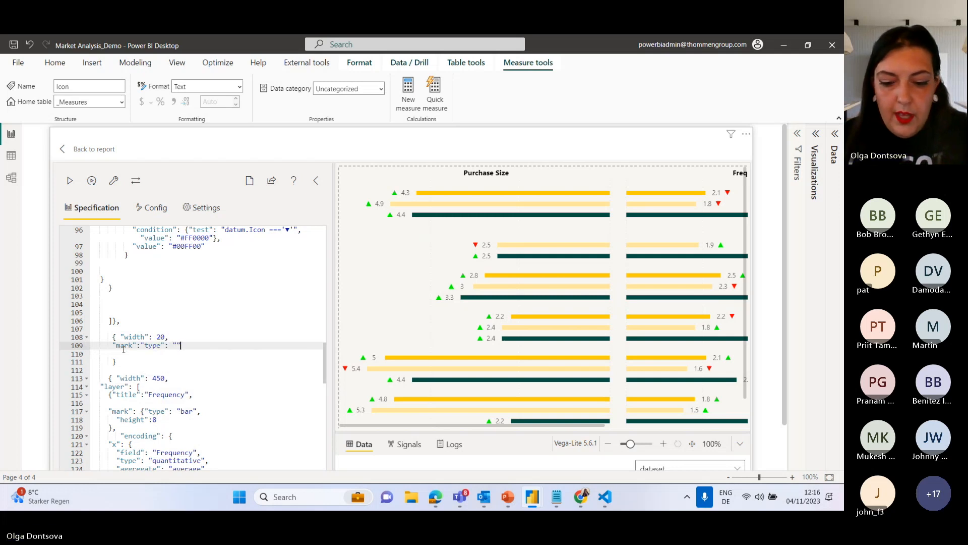
type("text")
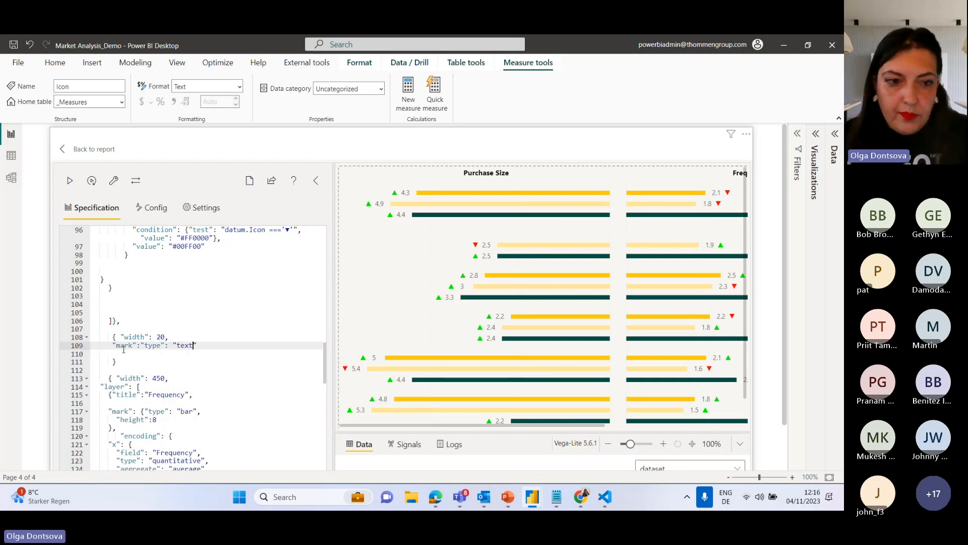
Add a comma after the middle block's closing brace to separate it from the Frequency chart, and apply the specification.
left_click(69, 180)
left_click(127, 362)
type(",")
left_click(70, 182)
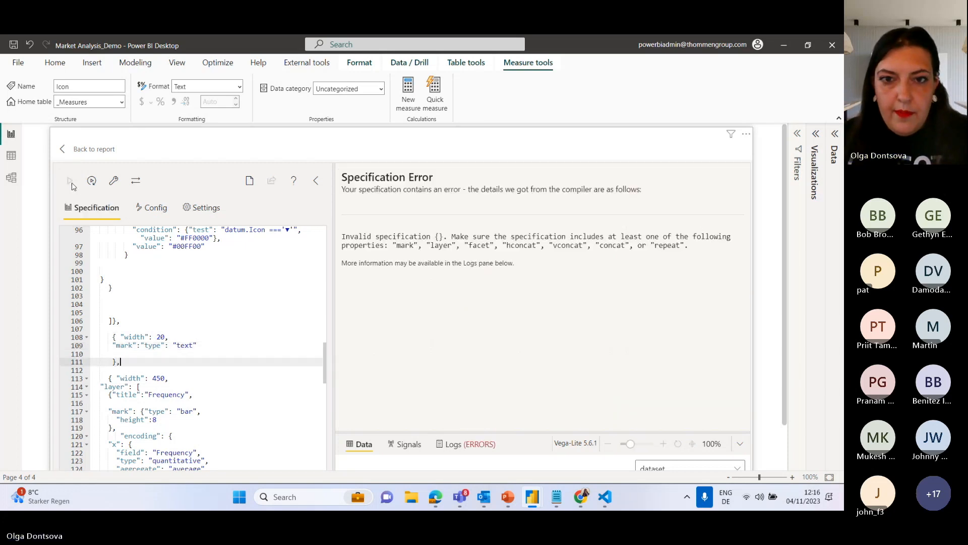
Enclose the middle block's mark type in its own pair of braces and apply the specification.
left_click(113, 337)
left_click(141, 345)
type("{")
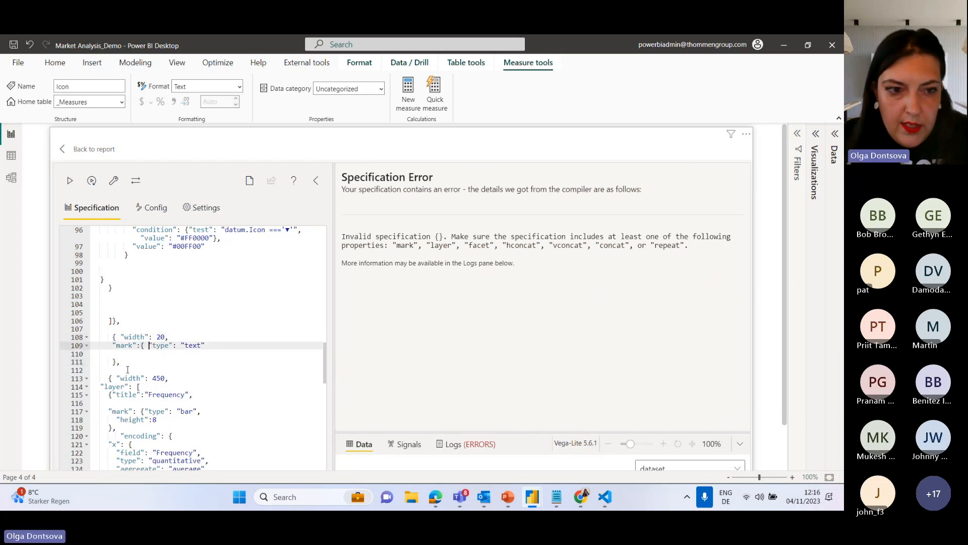
left_click(105, 362)
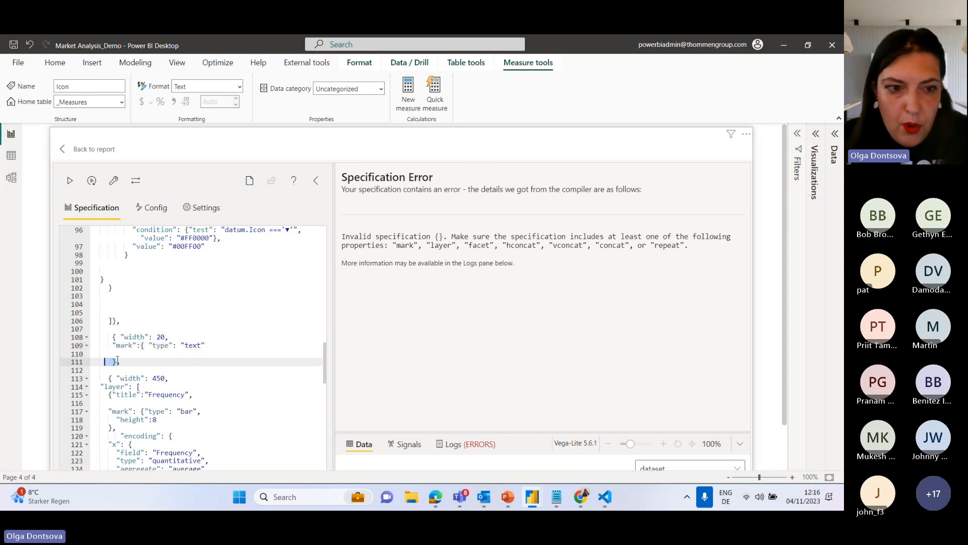
left_click(117, 361)
type("}")
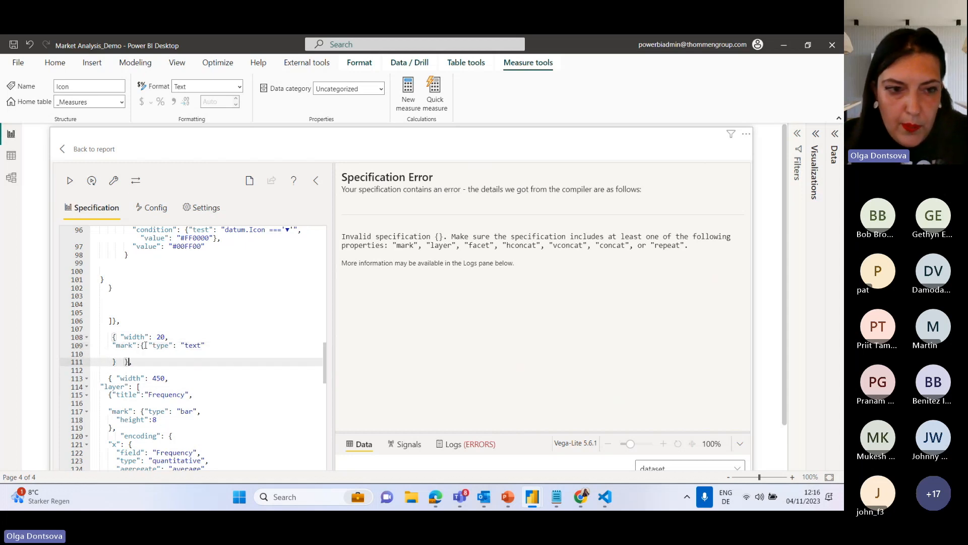
left_click(71, 181)
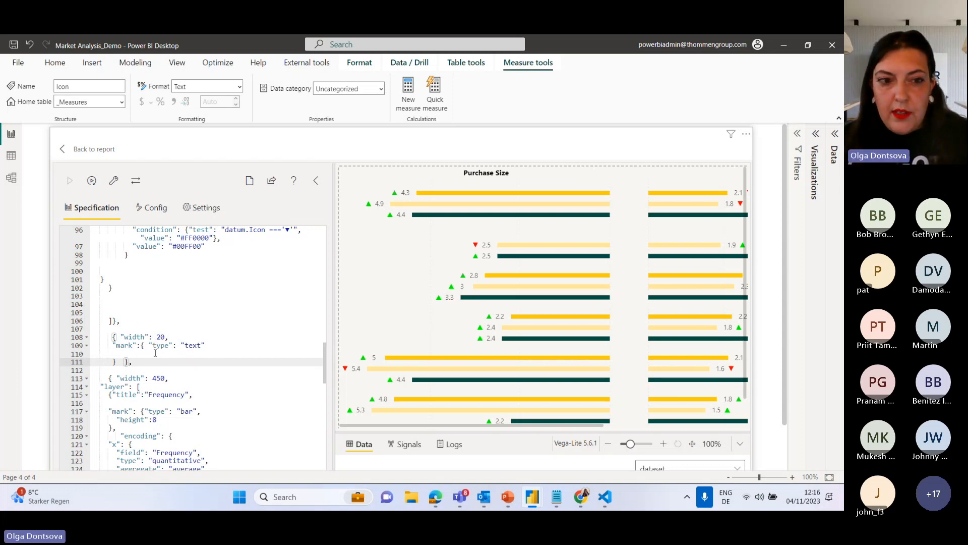
Add a comma after the middle block's mark object and insert blank lines before the block's closing brace.
type(",")
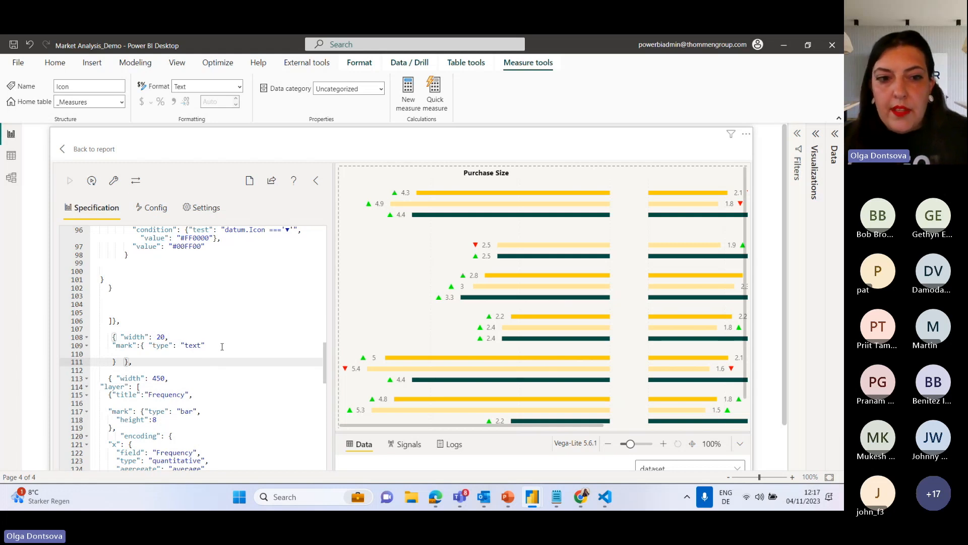
left_click(210, 346)
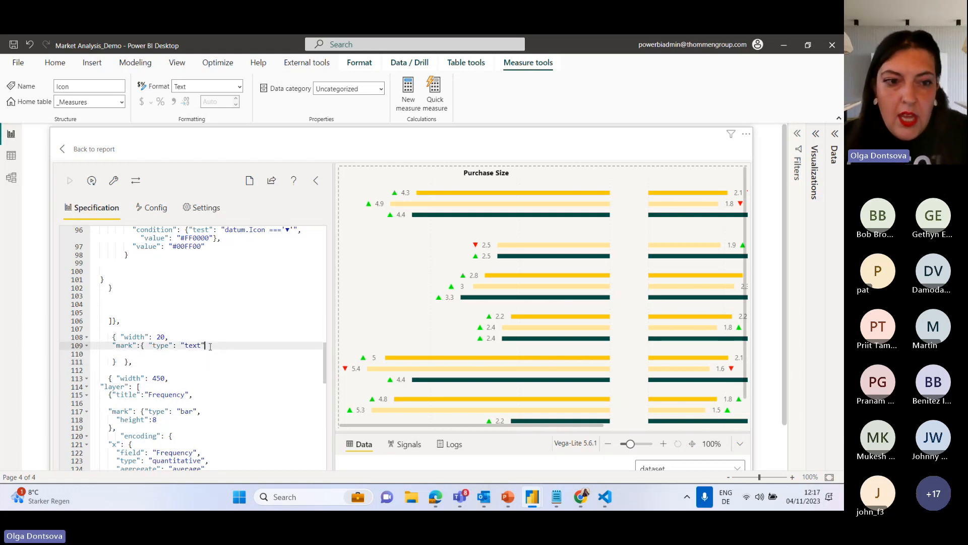
left_click(123, 361)
key("BackSpace")
key("BackSpace")
type(",")
key("Return")
key("Return")
key("Return")
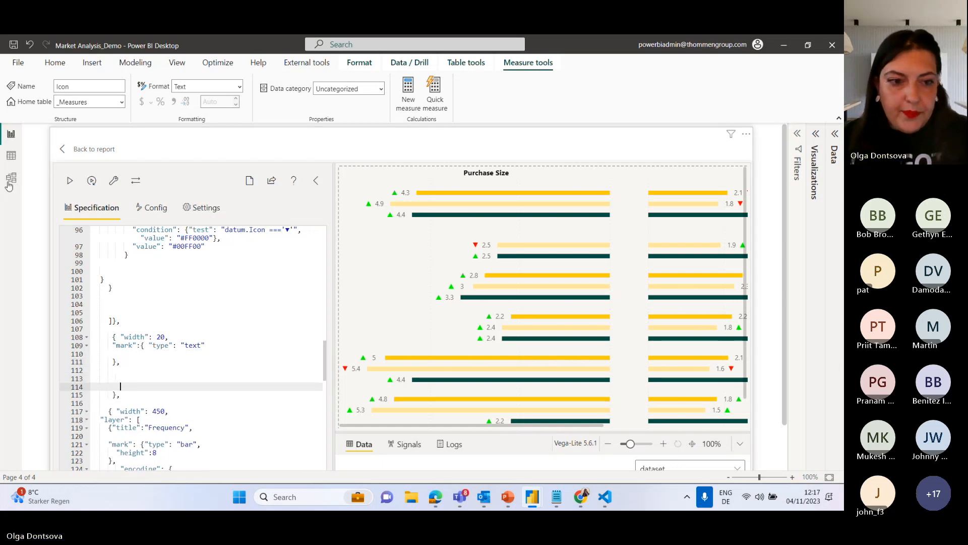
Start an "encoding" object below the middle block's mark, with an opening brace and blank lines under it.
scroll(168, 398, "down", 2)
left_click(126, 288)
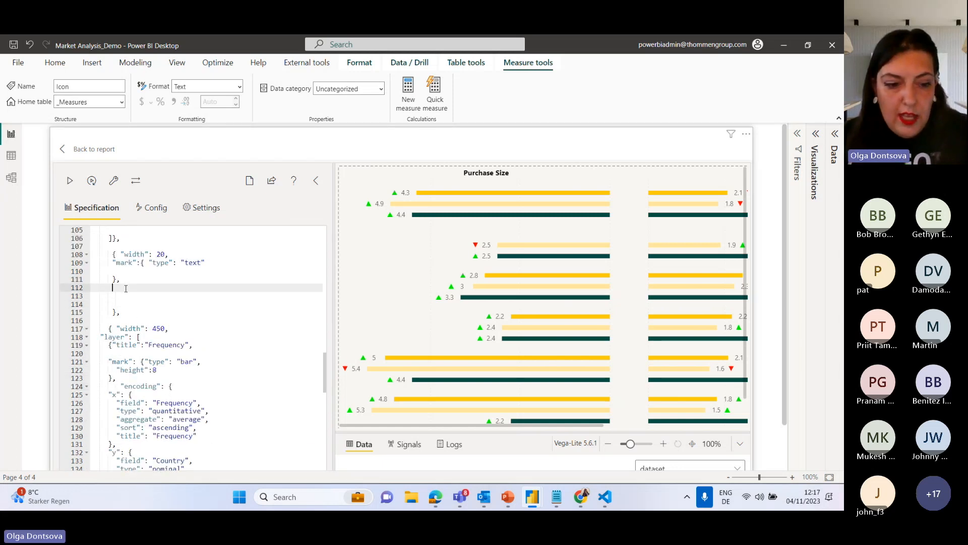
type("\"encodi")
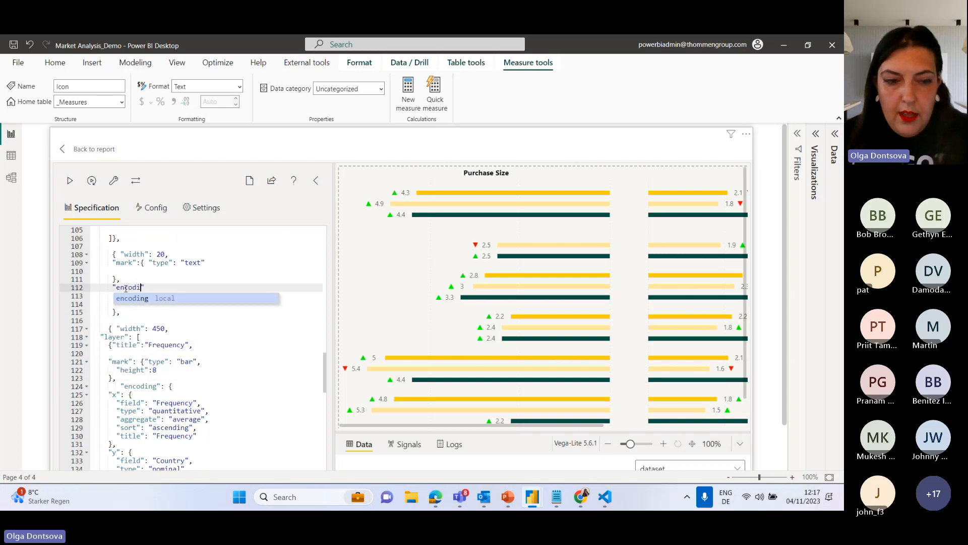
key("Tab")
type("\":")
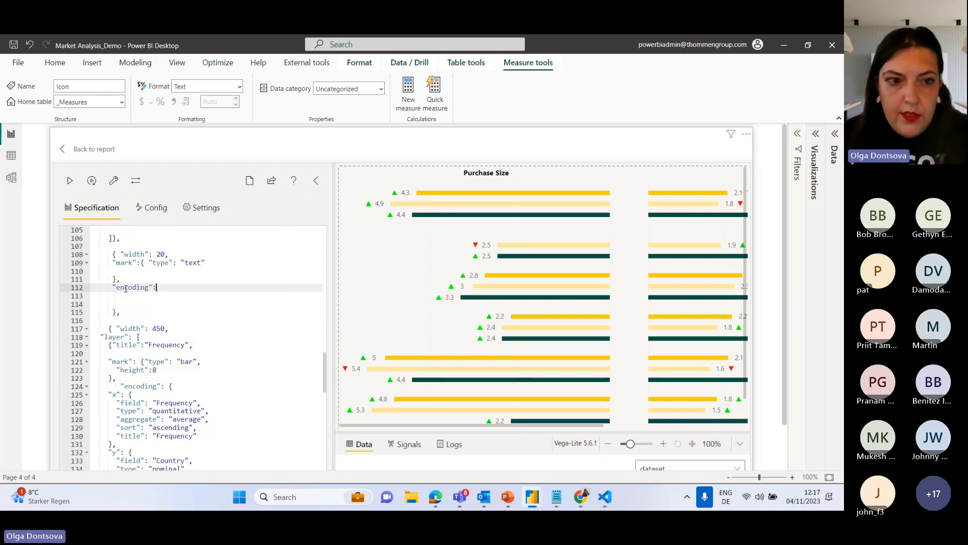
left_click(142, 263)
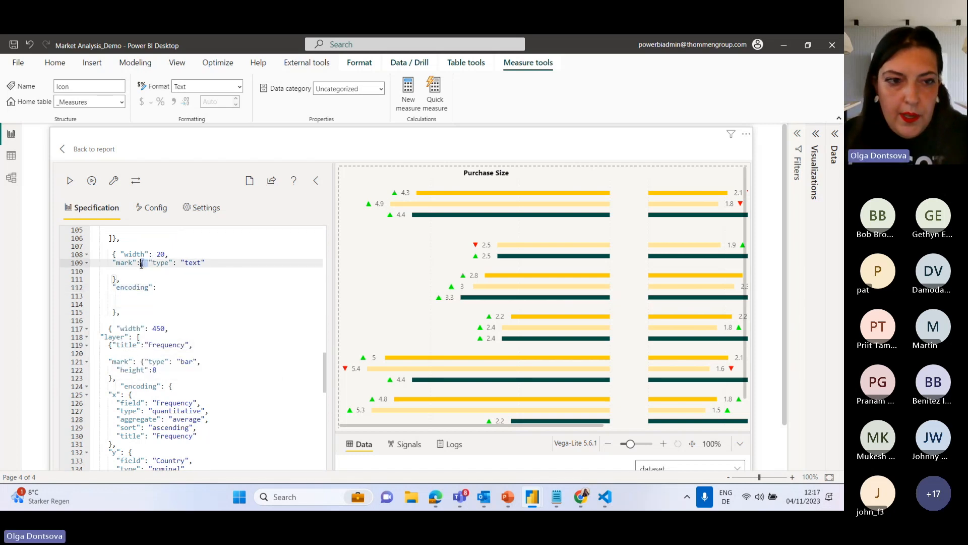
left_click(166, 286)
type("{")
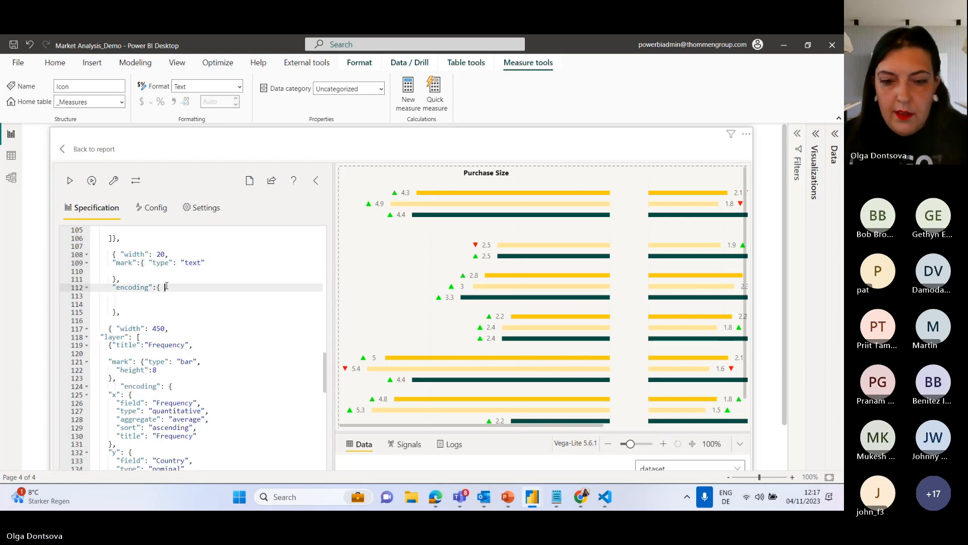
key("Return")
key("Return")
key("Return")
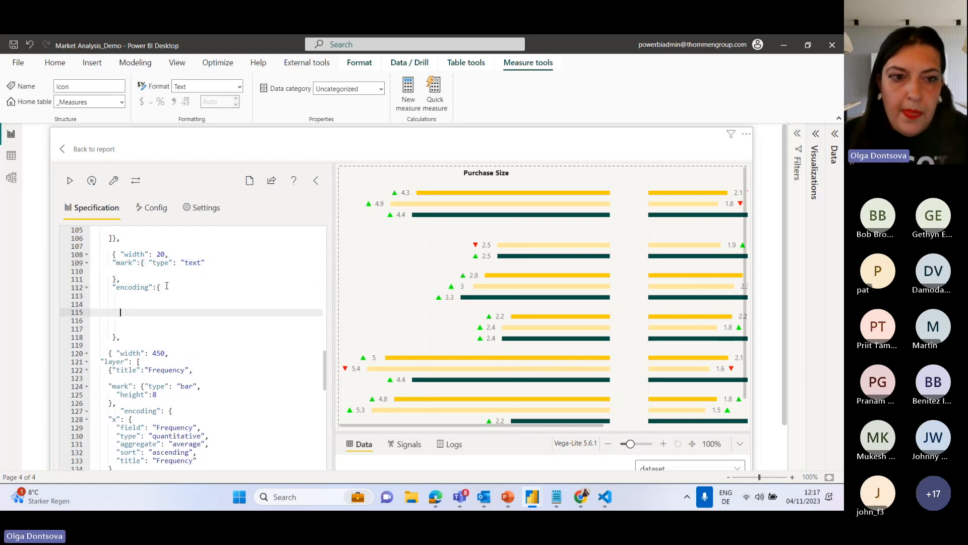
Add a "text" channel with opening and closing braces inside the middle block's encoding.
left_click(134, 297)
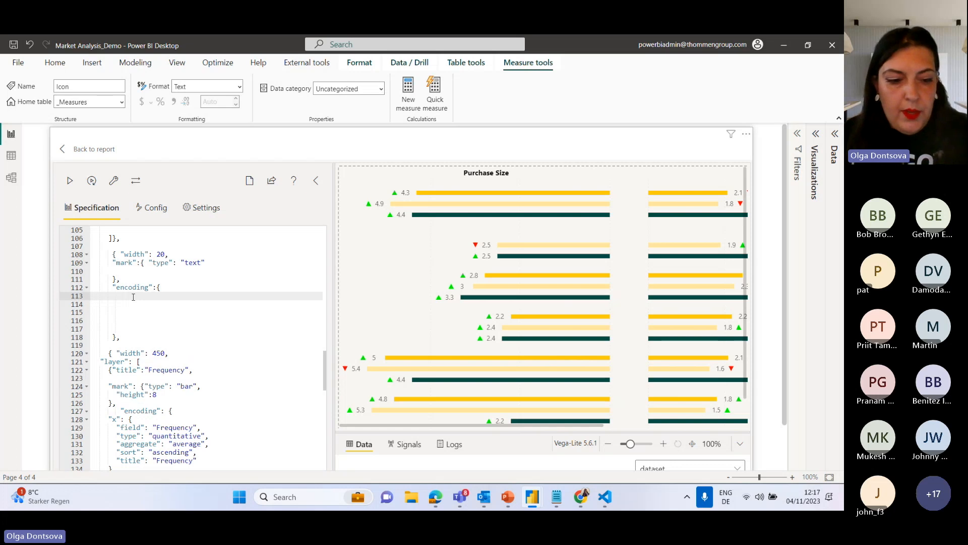
type("\"text\"")
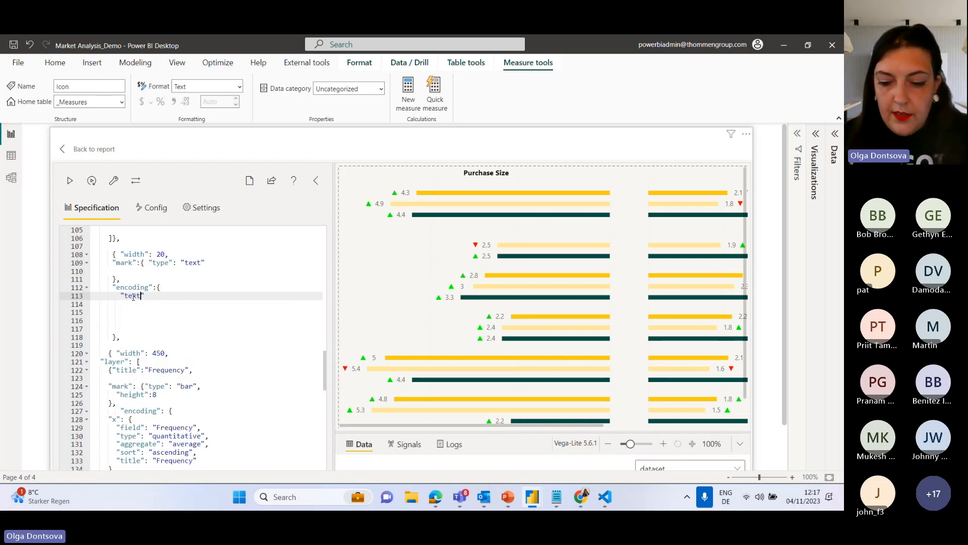
type(": {")
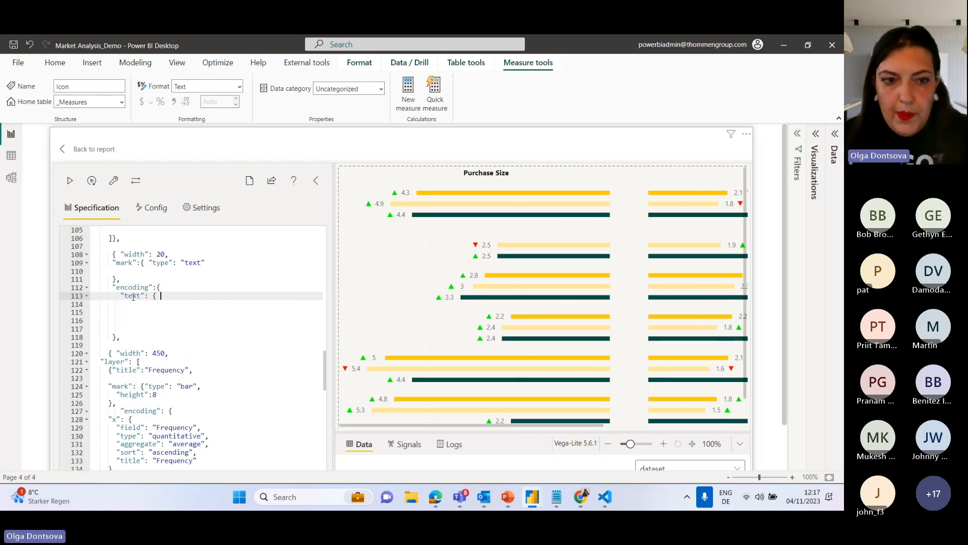
key("Return")
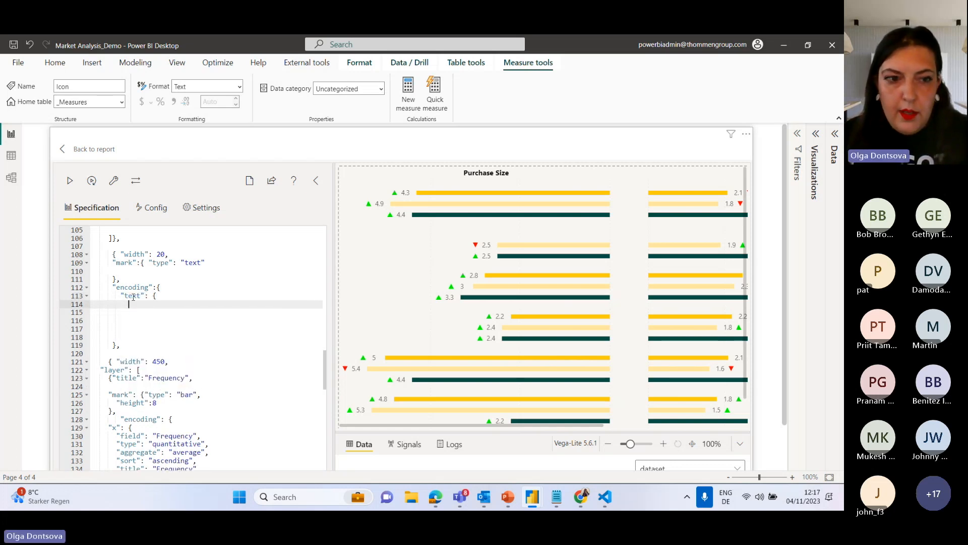
left_click(118, 343)
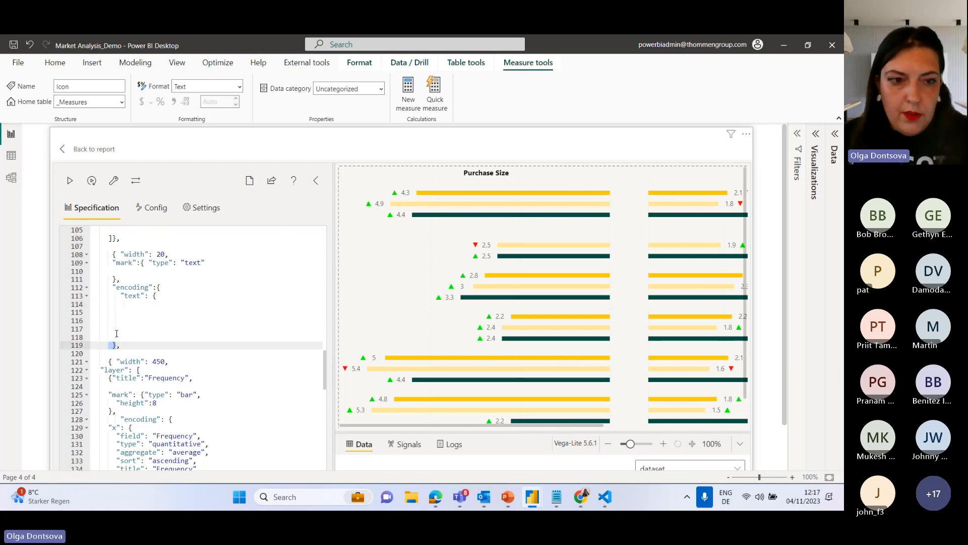
left_click(117, 330)
type("}")
Set the text channel's field to "Country" and apply the specification.
left_click(169, 297)
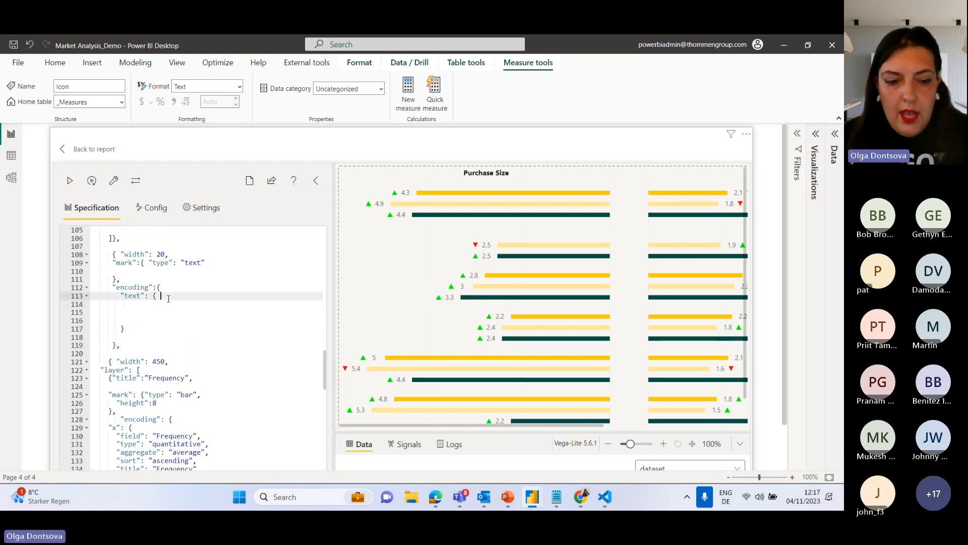
type("field")
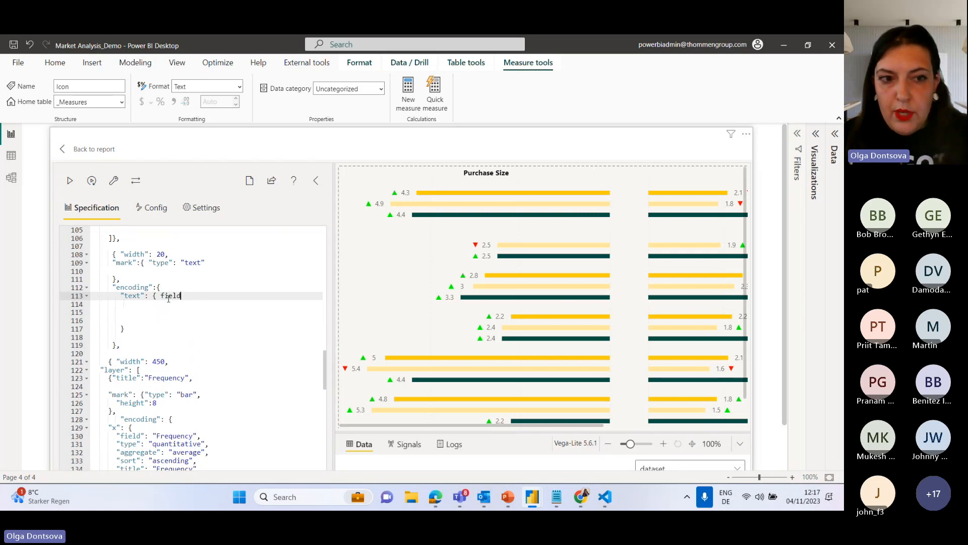
key("BackSpace")
key("BackSpace")
key("BackSpace")
key("BackSpace")
key("BackSpace")
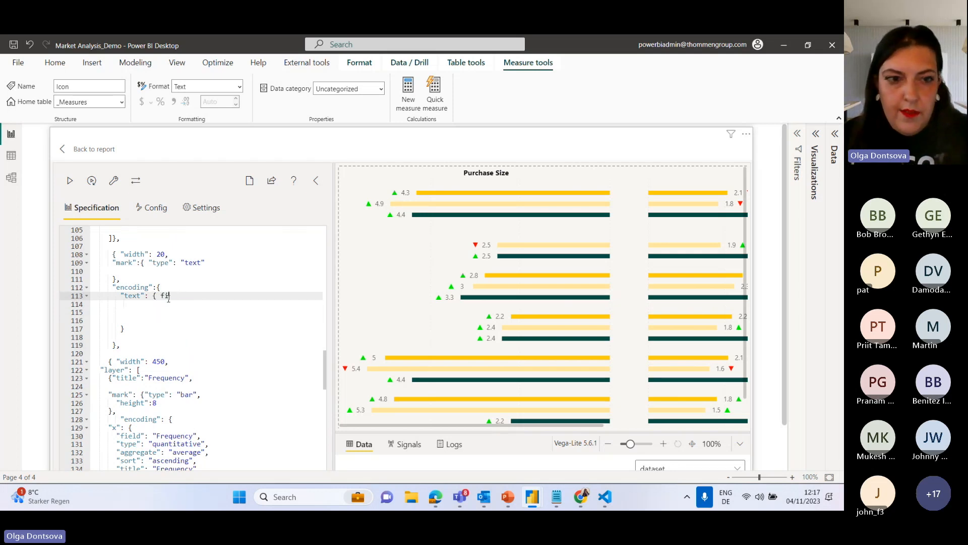
type("\"Fiel")
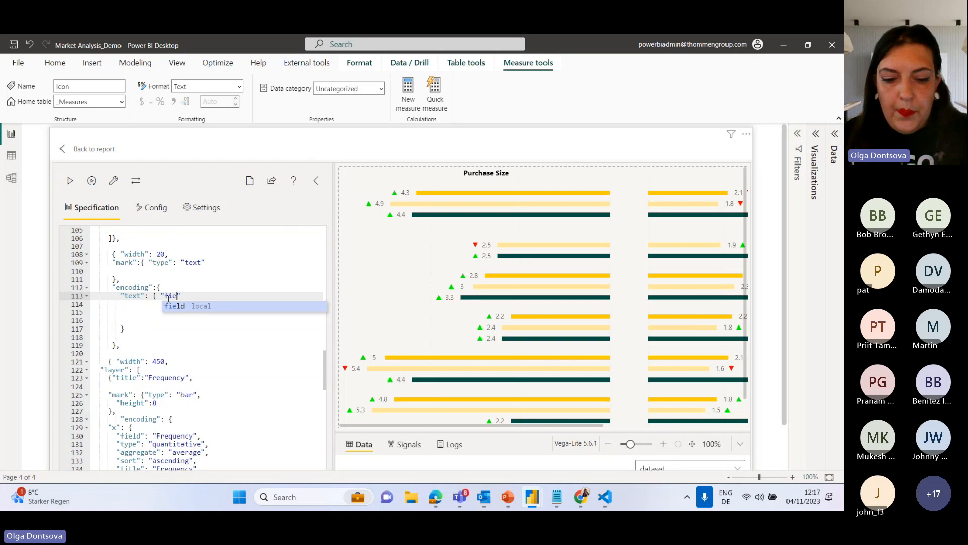
type("d\"Count")
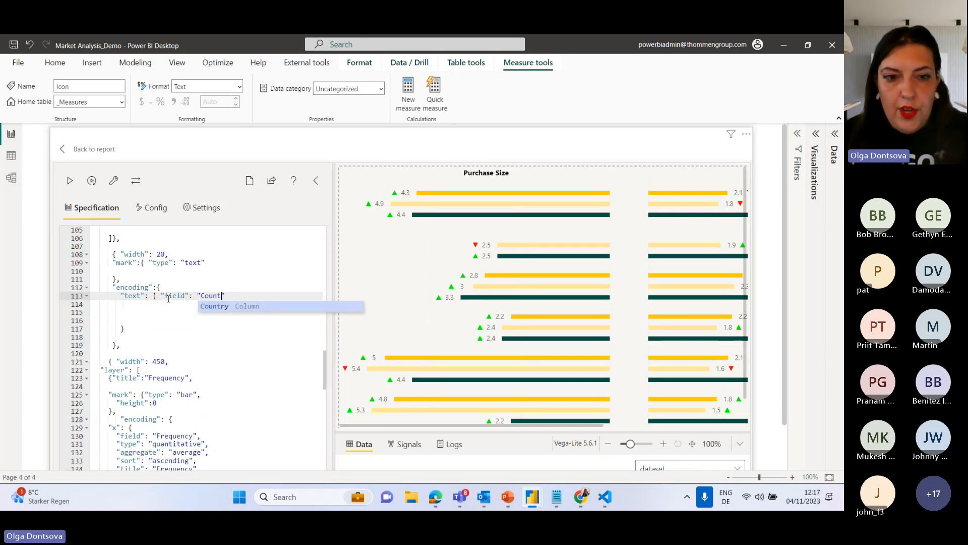
key("Return")
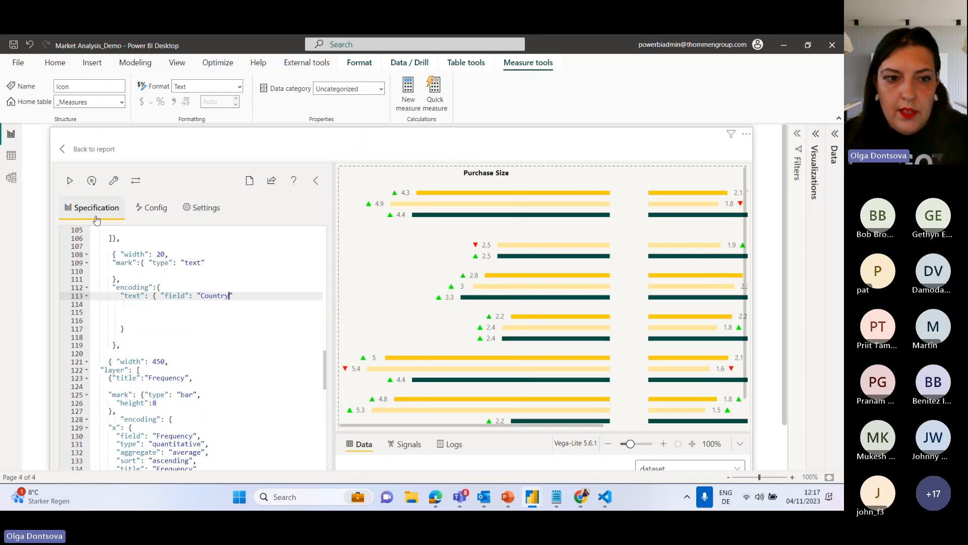
left_click(70, 181)
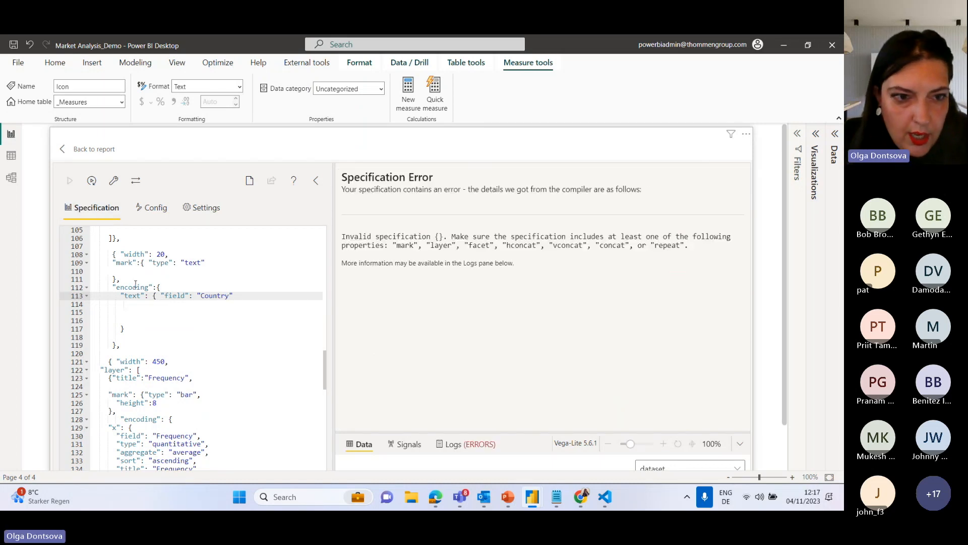
Add the missing closing brace for the middle block's encoding and apply the specification.
left_click(156, 295)
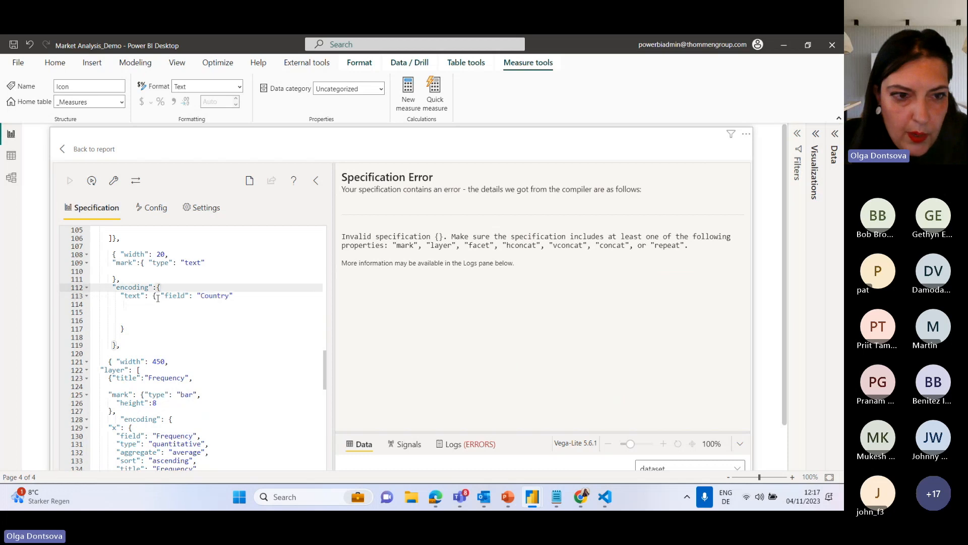
left_click(128, 328)
left_click_drag(129, 329, 121, 328)
type("} }")
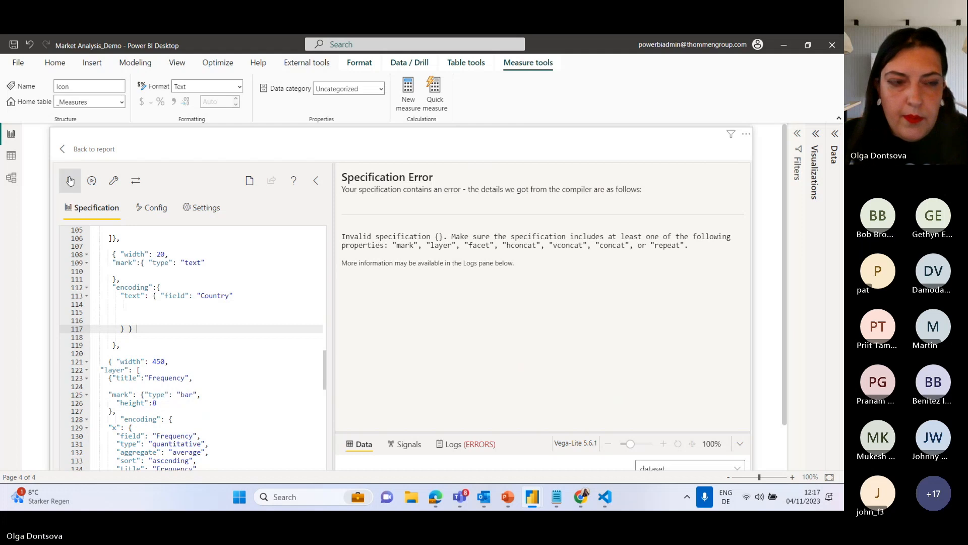
left_click(71, 181)
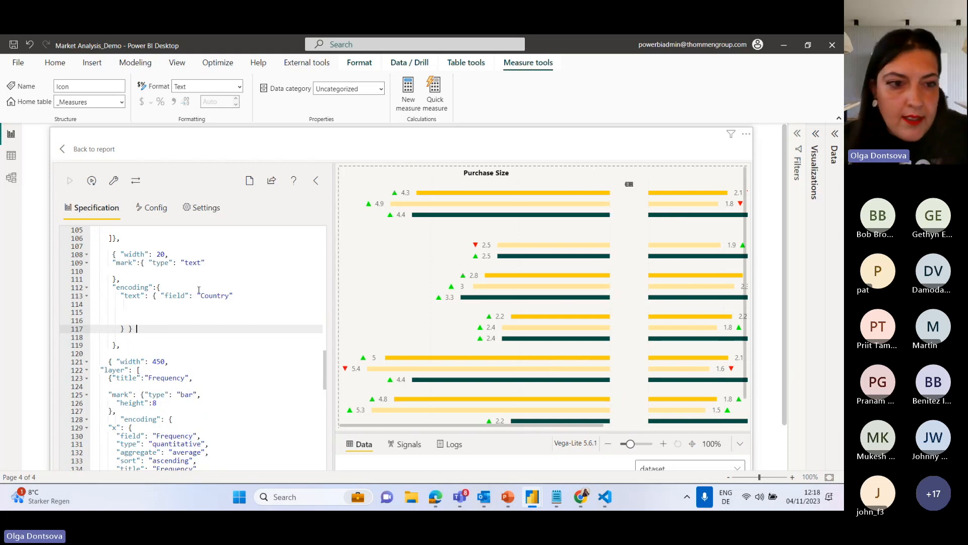
Copy the y encoding by Country from the Frequency bar layer and return to the middle block.
scroll(178, 337, "down", 5)
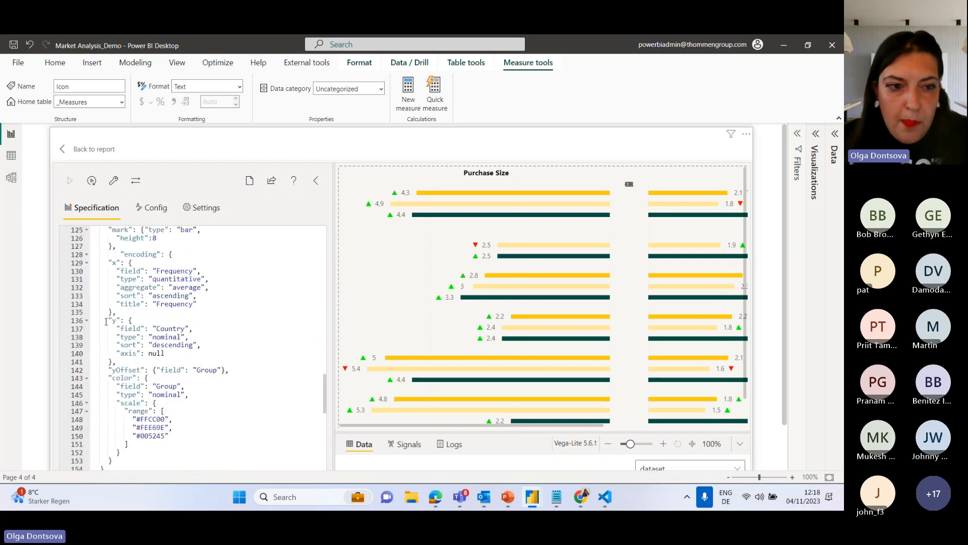
left_click_drag(106, 319, 112, 362)
key("ctrl+c")
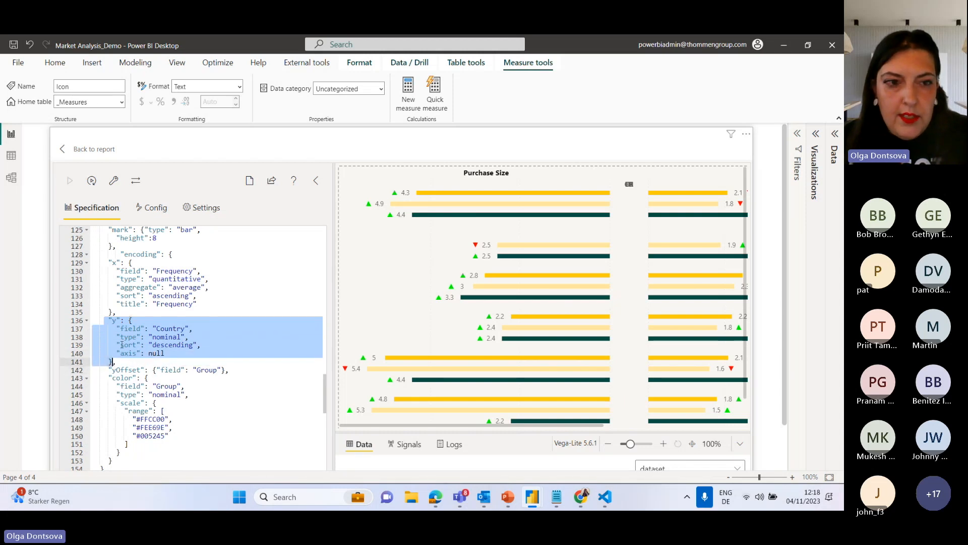
scroll(122, 344, "up", 7)
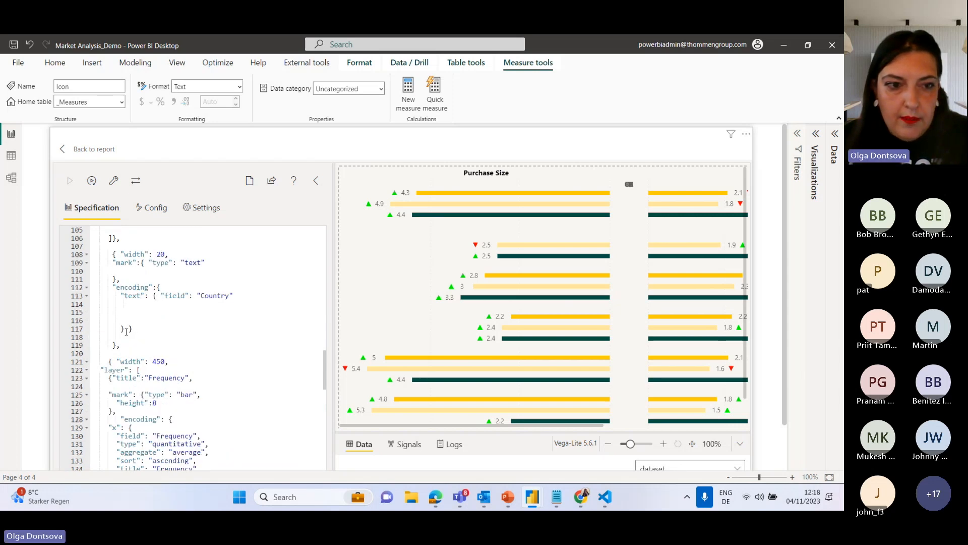
Remove the blank lines between the middle block's text field and its closing braces.
left_click(126, 330)
key("BackSpace")
key("BackSpace")
key("BackSpace")
key("BackSpace")
key("BackSpace")
key("BackSpace")
key("BackSpace")
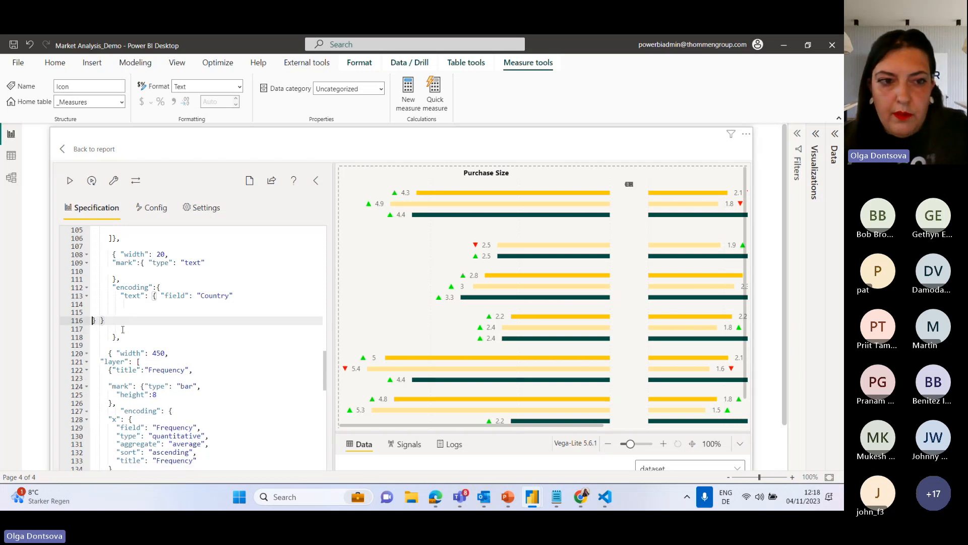
key("BackSpace")
key("BackSpace")
key("BackSpace")
key("BackSpace")
key("BackSpace")
key("BackSpace")
key("BackSpace")
key("BackSpace")
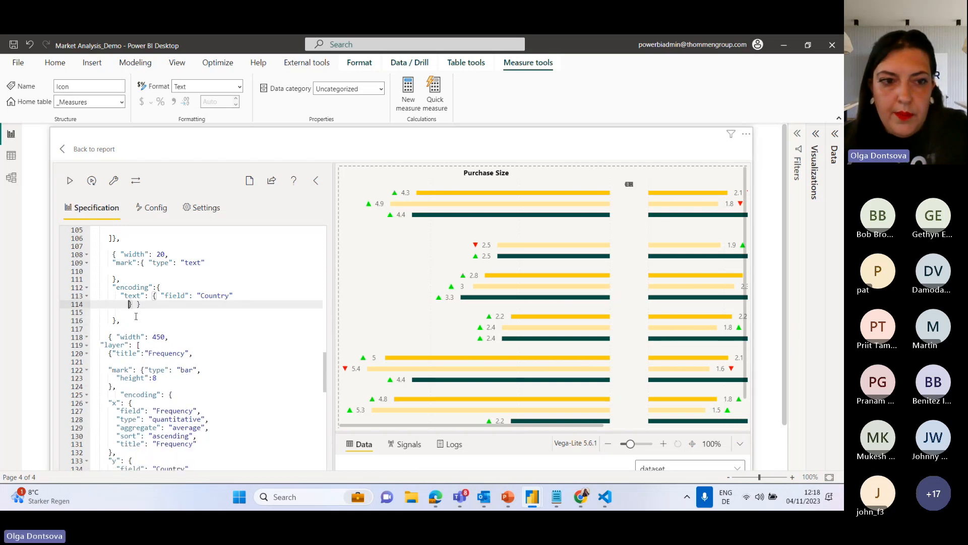
Insert a comma and the copied y encoding after the text channel, inside the encoding's closing brace, and apply the specification.
left_click(134, 306)
key("Return")
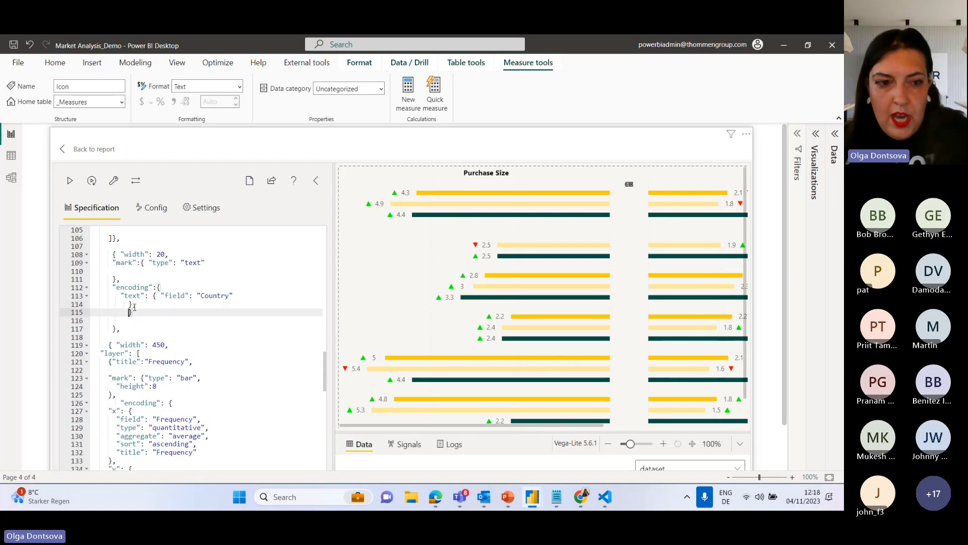
key("ctrl+v")
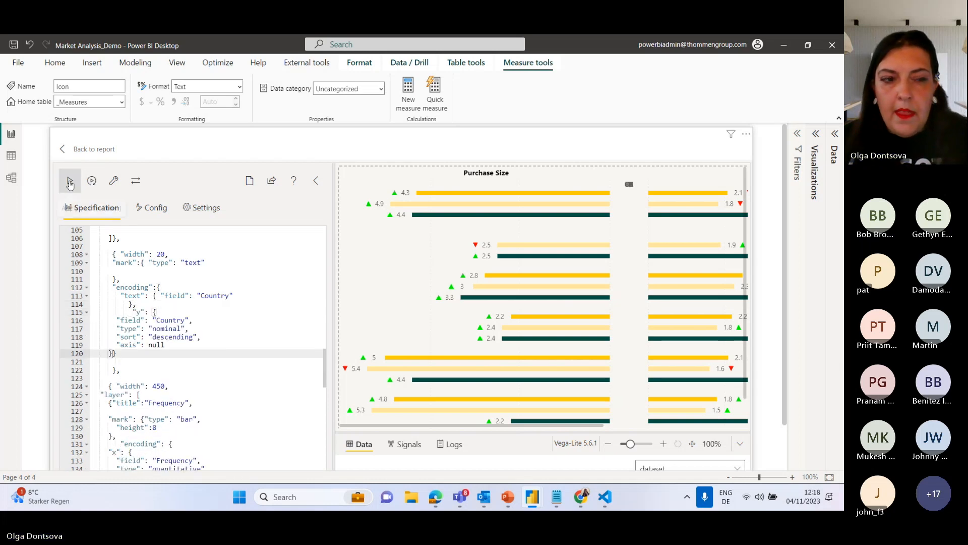
left_click(71, 183)
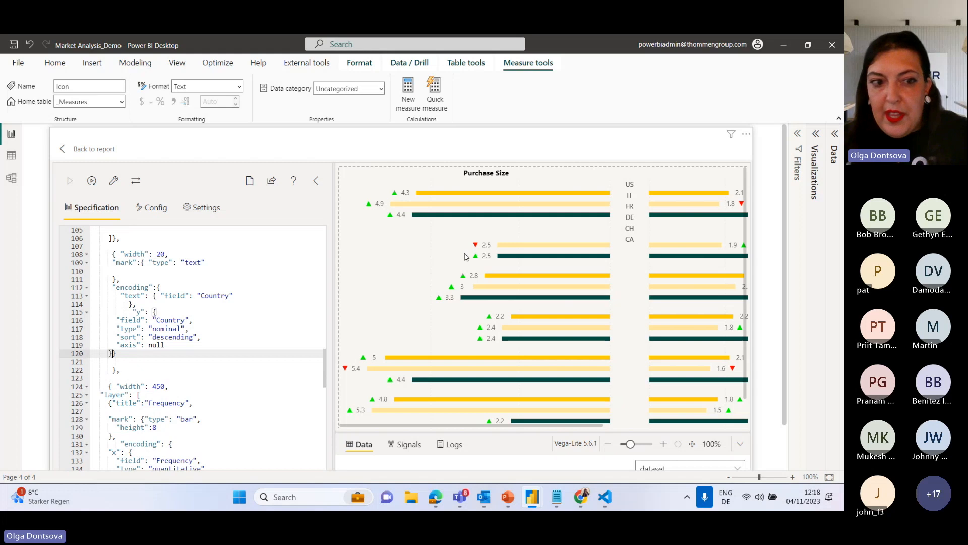
Copy the Frequency layer's yOffset by Group into the middle block's encoding after y, separated by a comma, and apply the specification.
key("Return")
type(",")
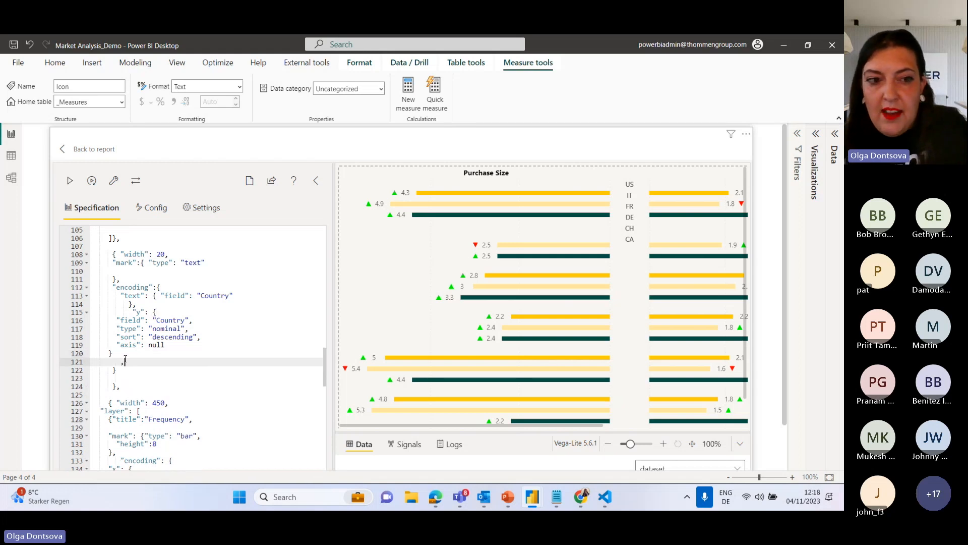
key("Return")
scroll(146, 395, "down", 4)
left_click_drag(109, 378, 227, 379)
key("ctrl+c")
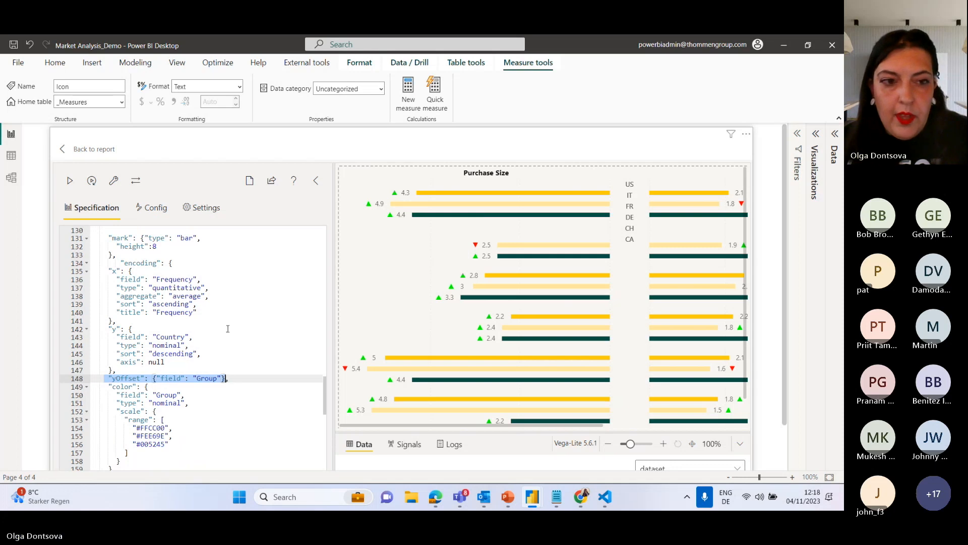
scroll(227, 328, "up", 5)
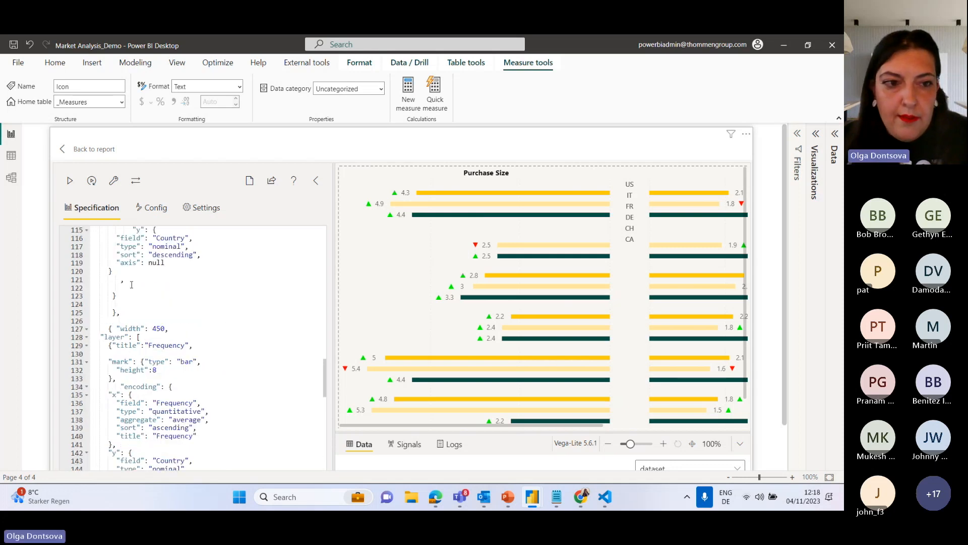
scroll(131, 285, "up", 2)
left_click(129, 324)
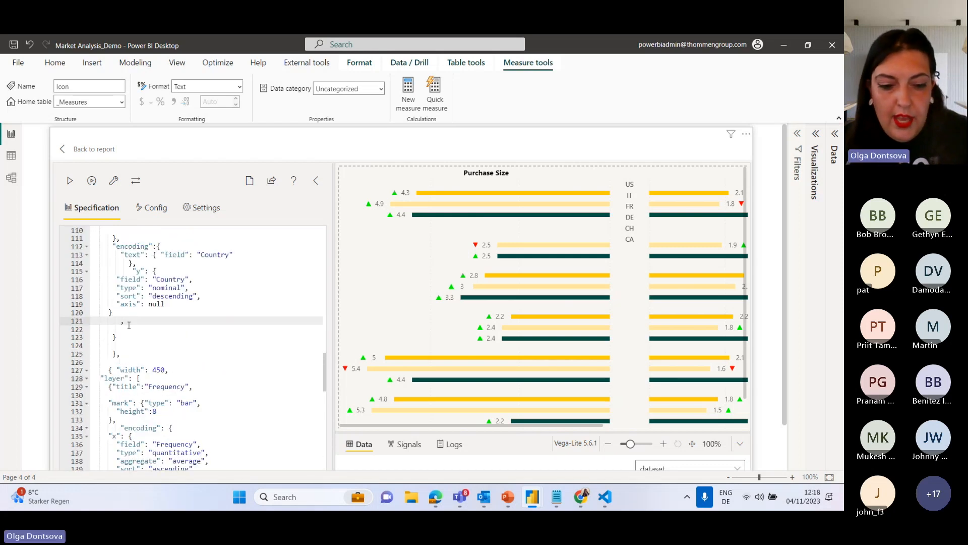
key("ctrl+v")
left_click(70, 183)
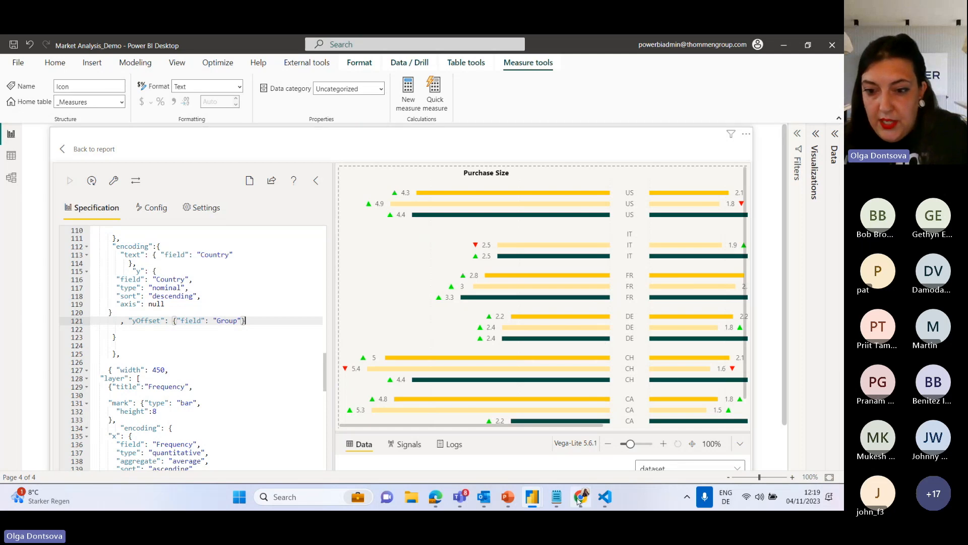
Switch to Chrome to view the Vega-Lite Population Pyramid example's JSON specification.
mouse_move(581, 497)
left_click(567, 419)
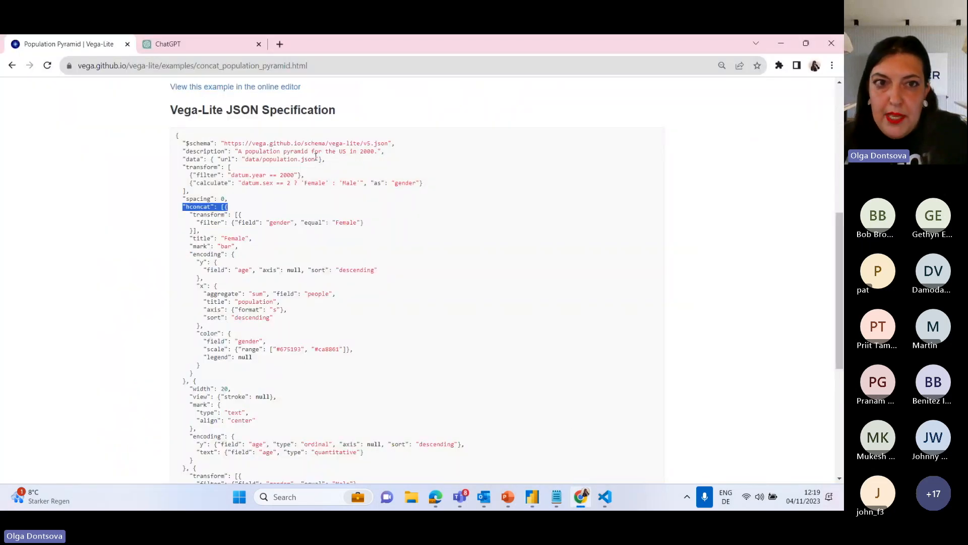
Copy the Female panel's transform block with the gender filter from the Population Pyramid specification and switch back to Power BI Desktop.
scroll(317, 158, "up", 5)
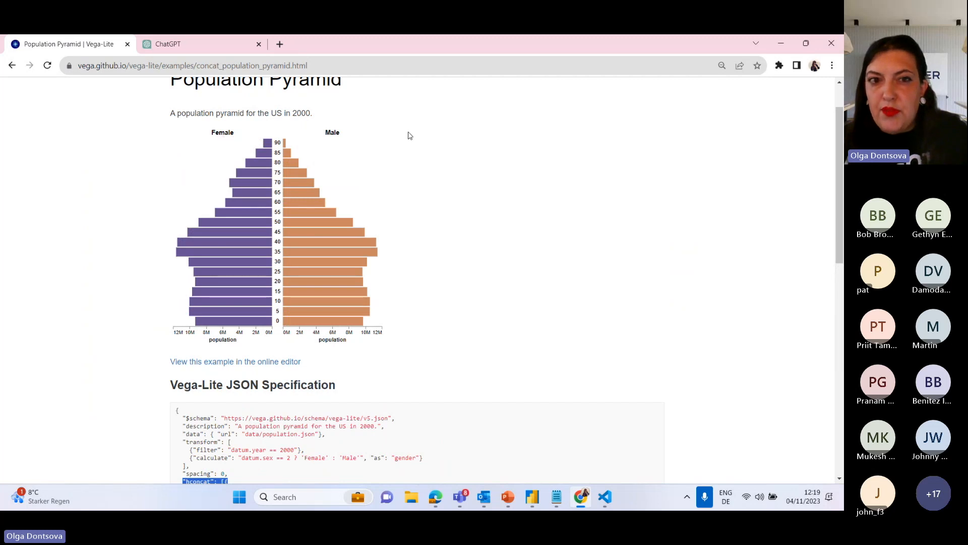
scroll(368, 190, "down", 5)
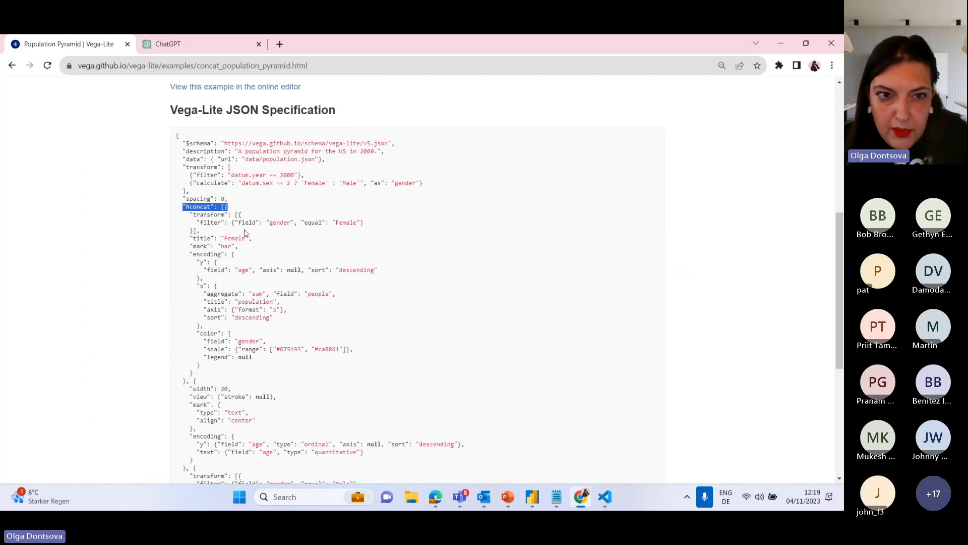
left_click(189, 216)
mouse_move(188, 214)
left_mouse_down()
mouse_move(261, 223)
mouse_move(197, 230)
left_mouse_up()
key("ctrl+c")
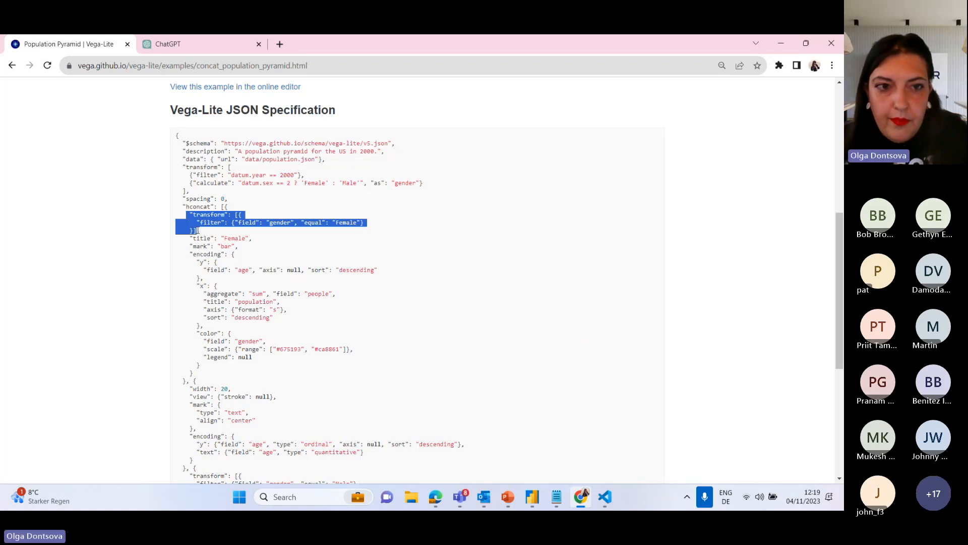
left_click(781, 43)
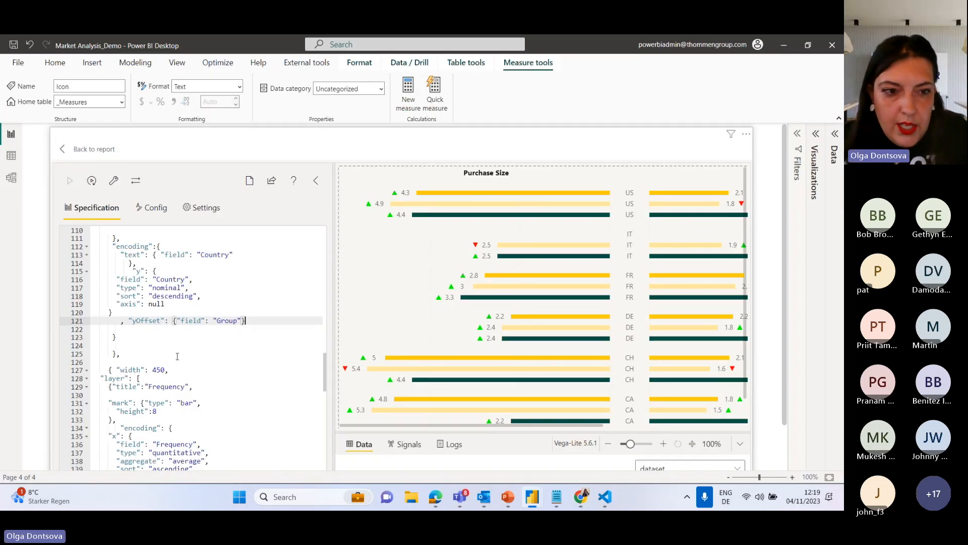
Insert the copied transform block between the middle block's width of 20 and its text mark, followed by a comma.
scroll(179, 337, "up", 3)
left_click(171, 295)
key("Return")
key("Return")
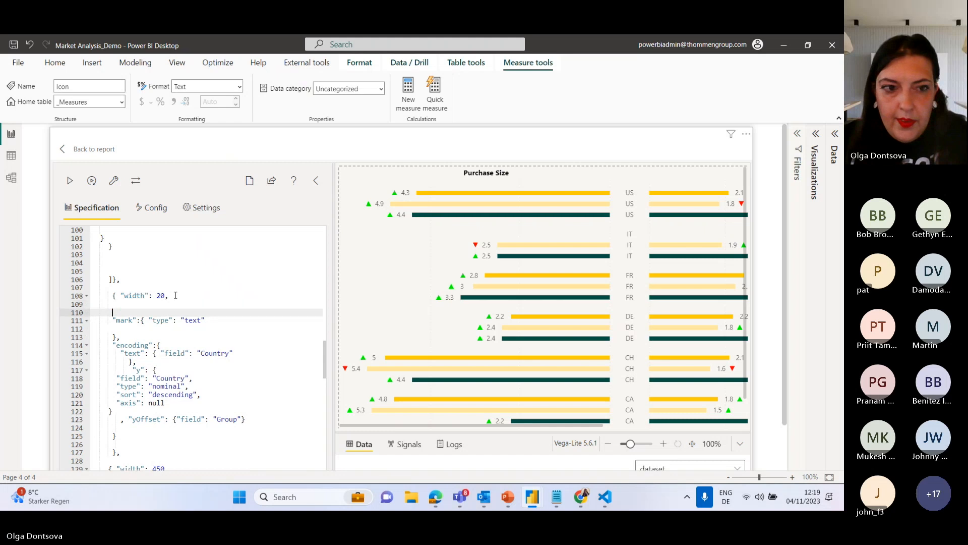
key("ctrl+v")
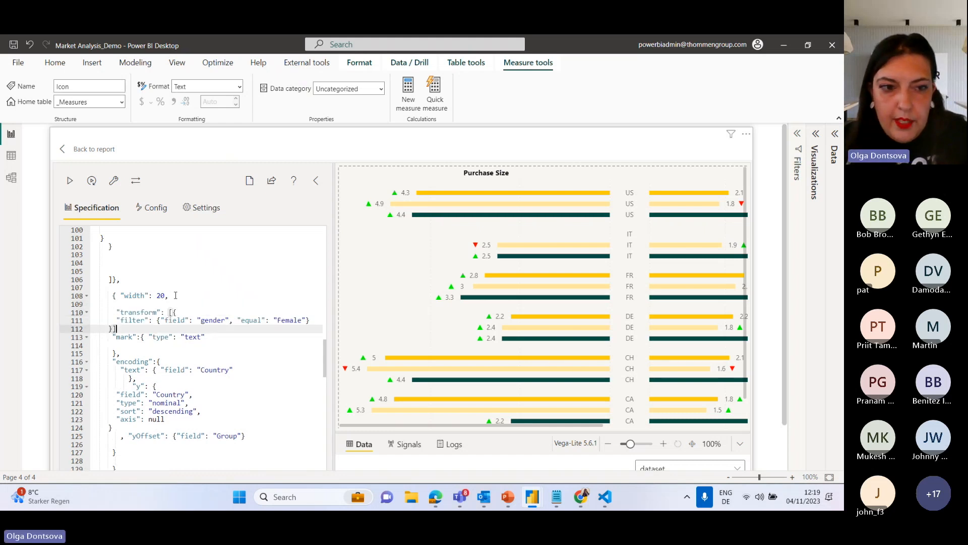
type(",")
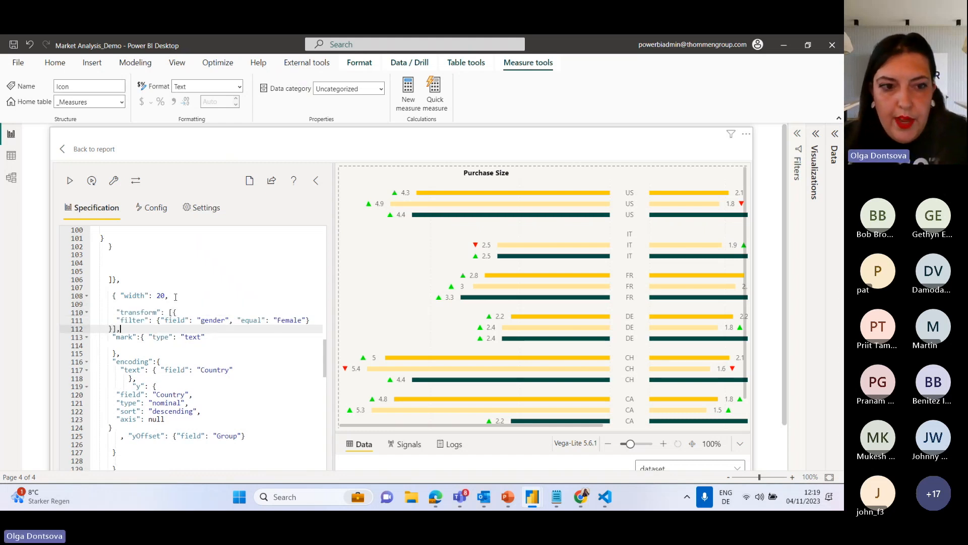
Change the middle block's filter to field "Group" equal to "Group 2" and apply the specification.
double_click(214, 322)
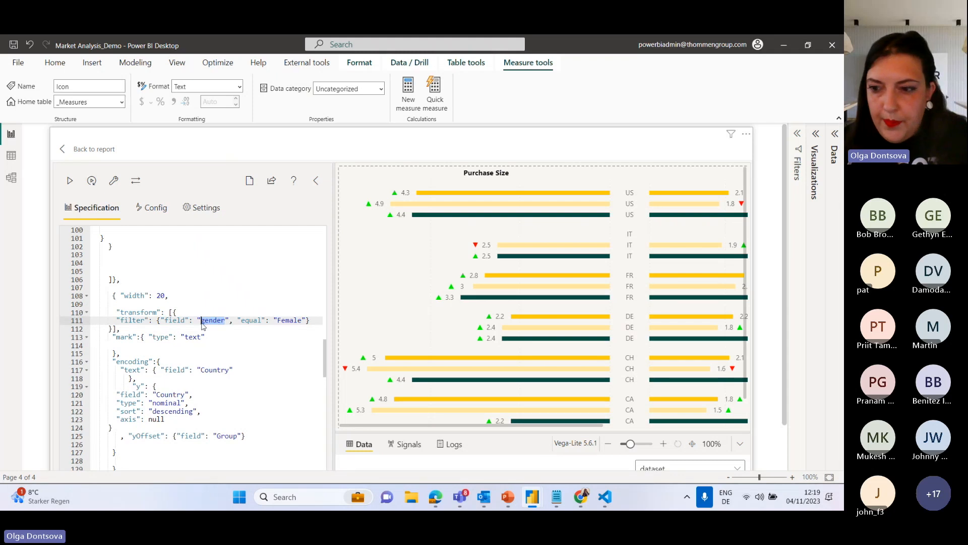
type("Group")
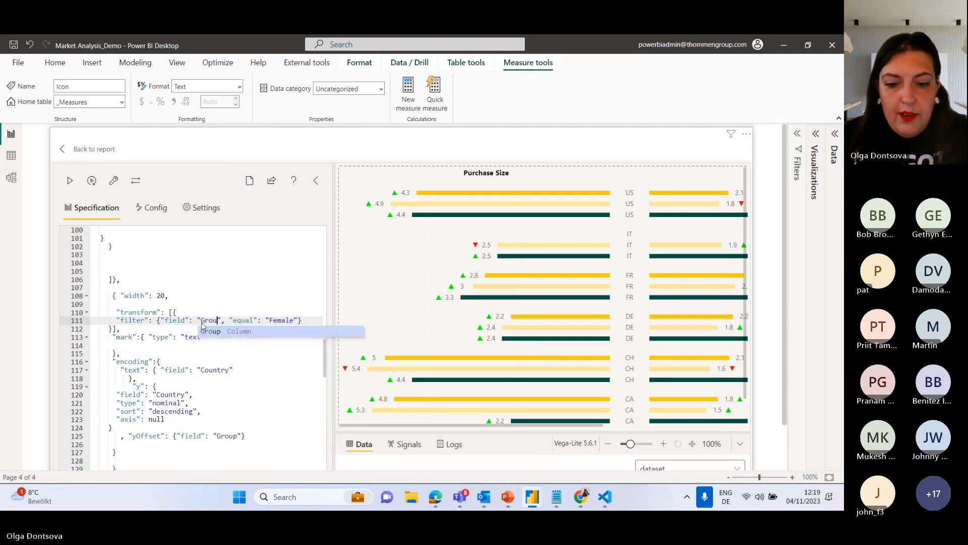
left_click_drag(301, 321, 274, 321)
left_click(291, 323)
type("Group 2")
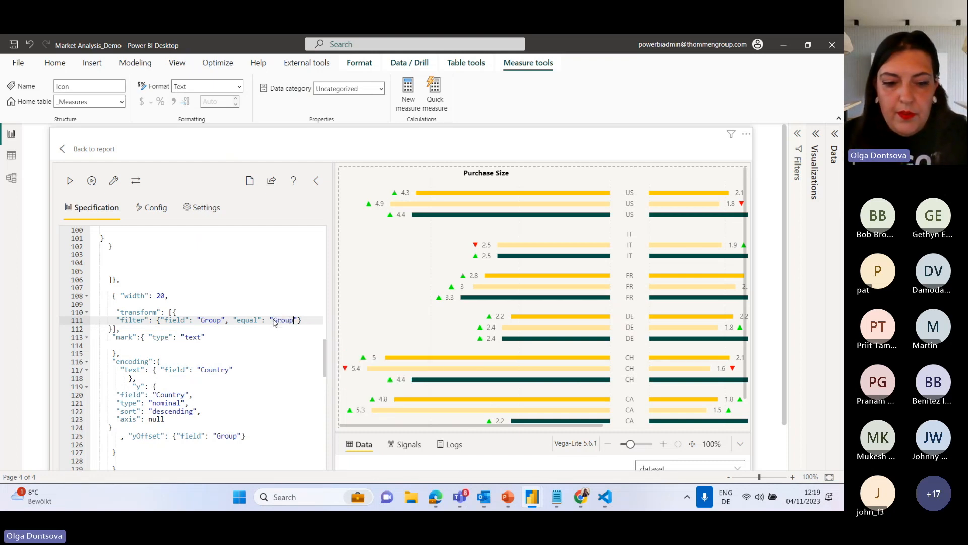
left_click(70, 180)
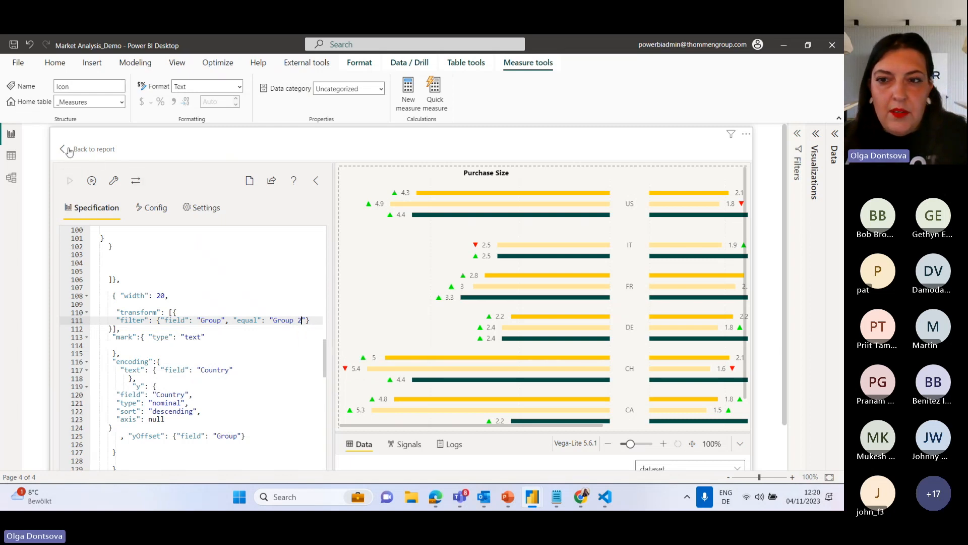
Return to the report page and enlarge the Deneb visual slightly so the whole chart fits without a scrollbar.
left_click(69, 150)
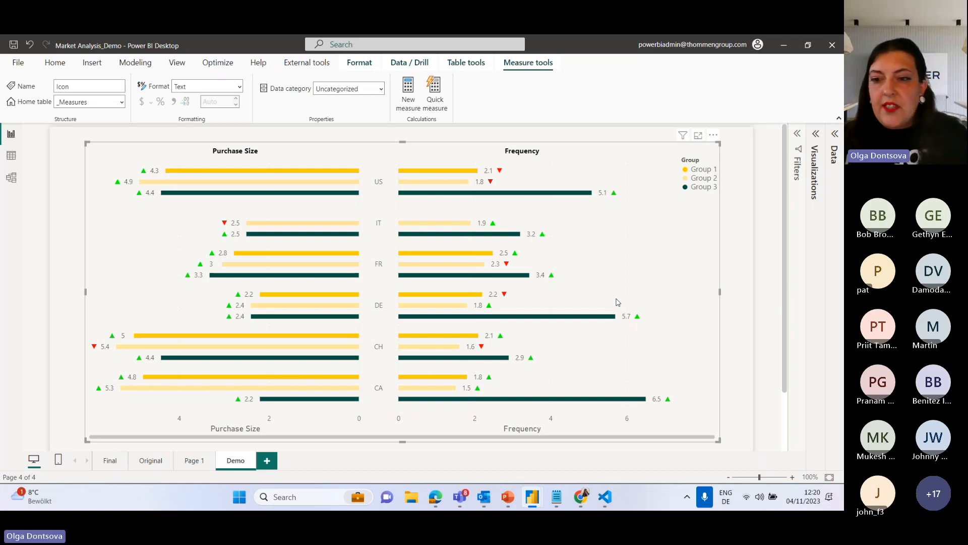
left_click_drag(719, 440, 729, 446)
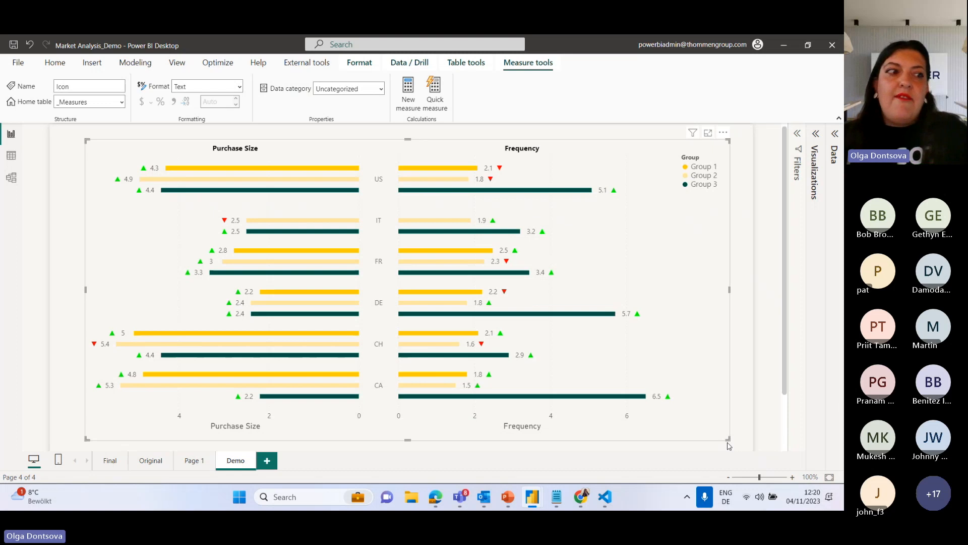